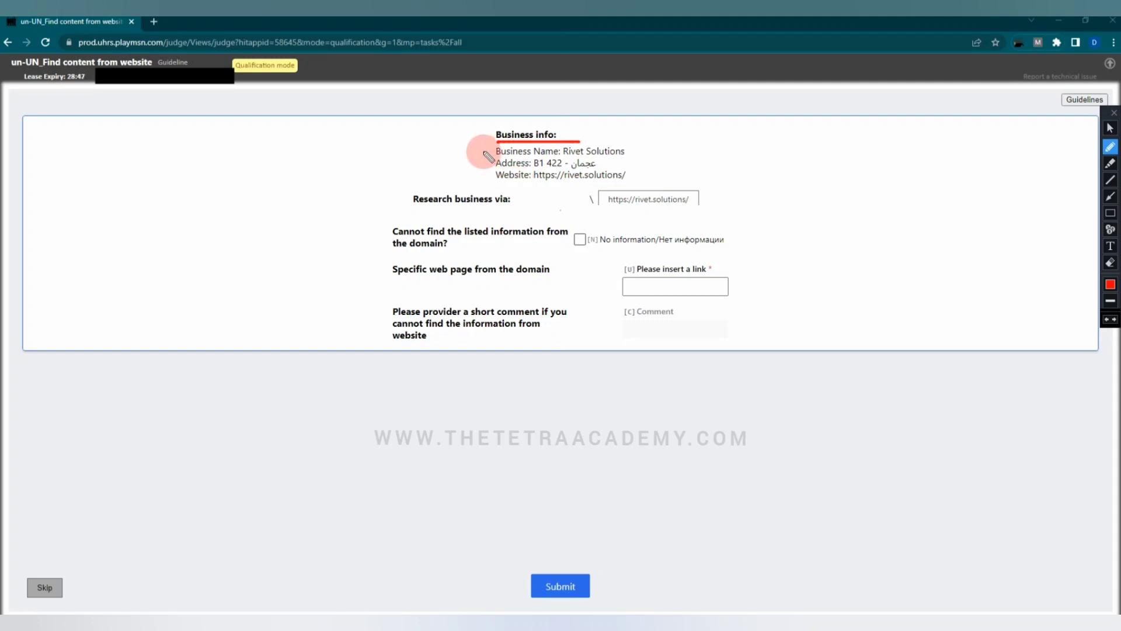
- Mark the business name and address with red ticks, underline "Research business via" and draw an arrow at the website link
left_click_drag(482, 153, 498, 157)
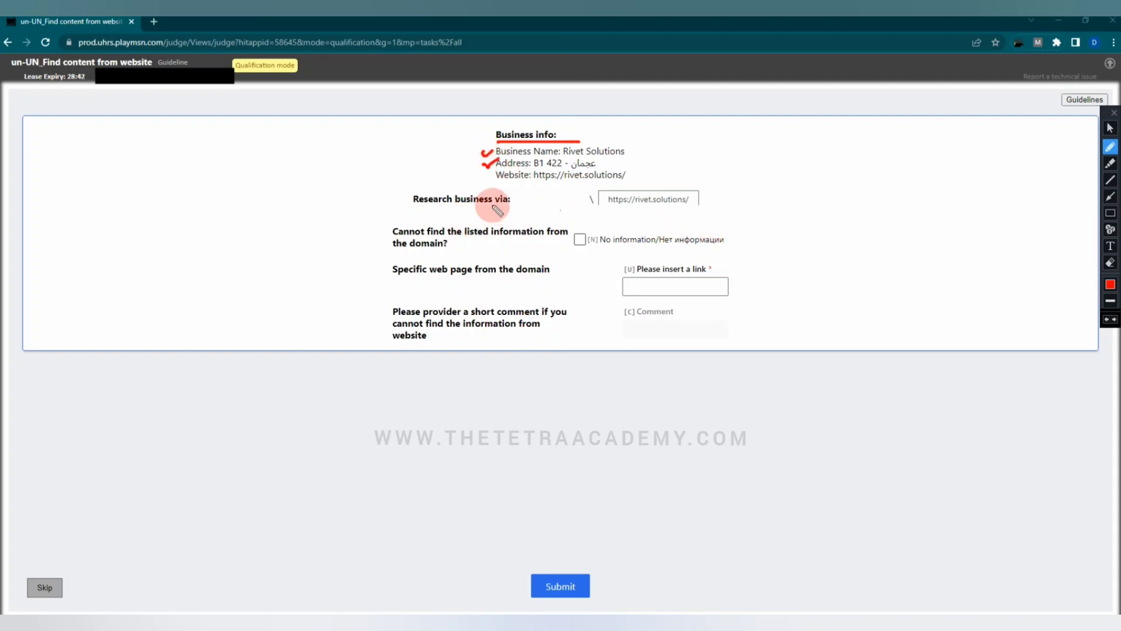
left_click_drag(414, 209, 524, 209)
mouse_move(695, 193)
left_mouse_down()
mouse_move(731, 170)
mouse_move(698, 184)
left_mouse_up()
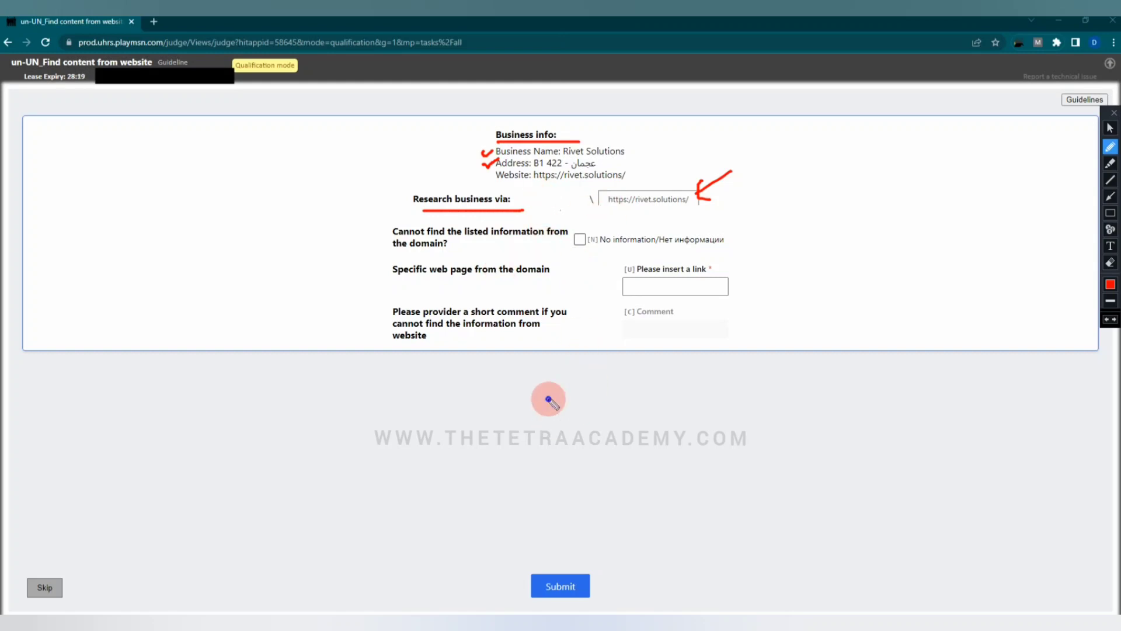
- Draw two red crosses, a slash and "404" freehand in the empty area below the form
left_click_drag(549, 400, 587, 432)
left_click_drag(576, 389, 552, 419)
left_click_drag(619, 416, 645, 389)
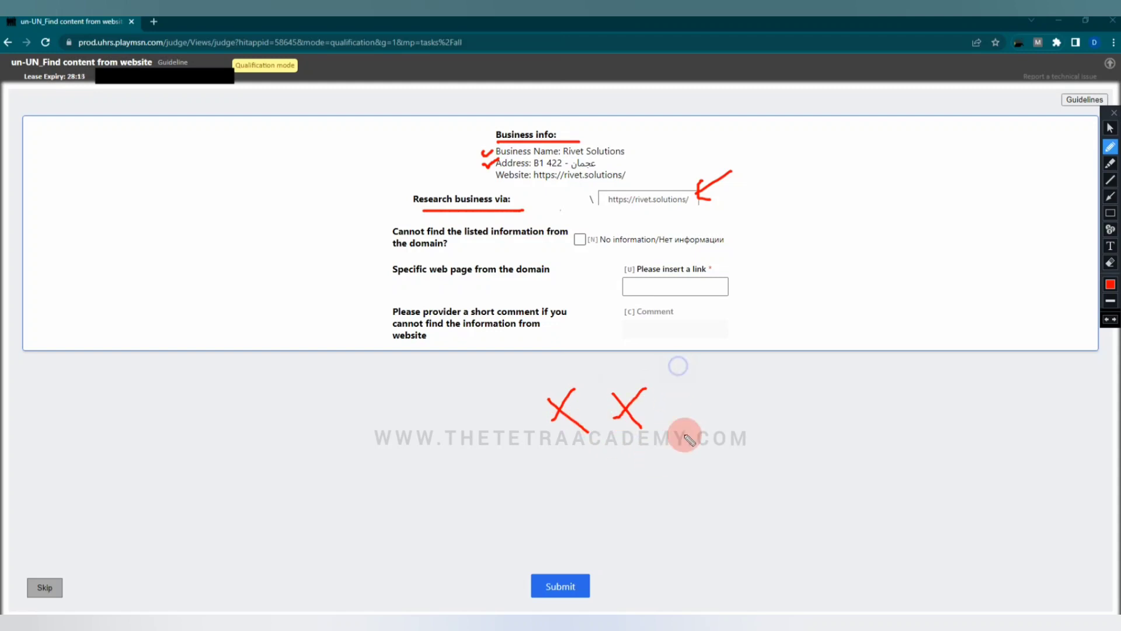
left_click_drag(678, 367, 654, 457)
mouse_move(698, 386)
left_mouse_down()
mouse_move(716, 419)
mouse_move(766, 421)
mouse_move(733, 419)
left_mouse_up()
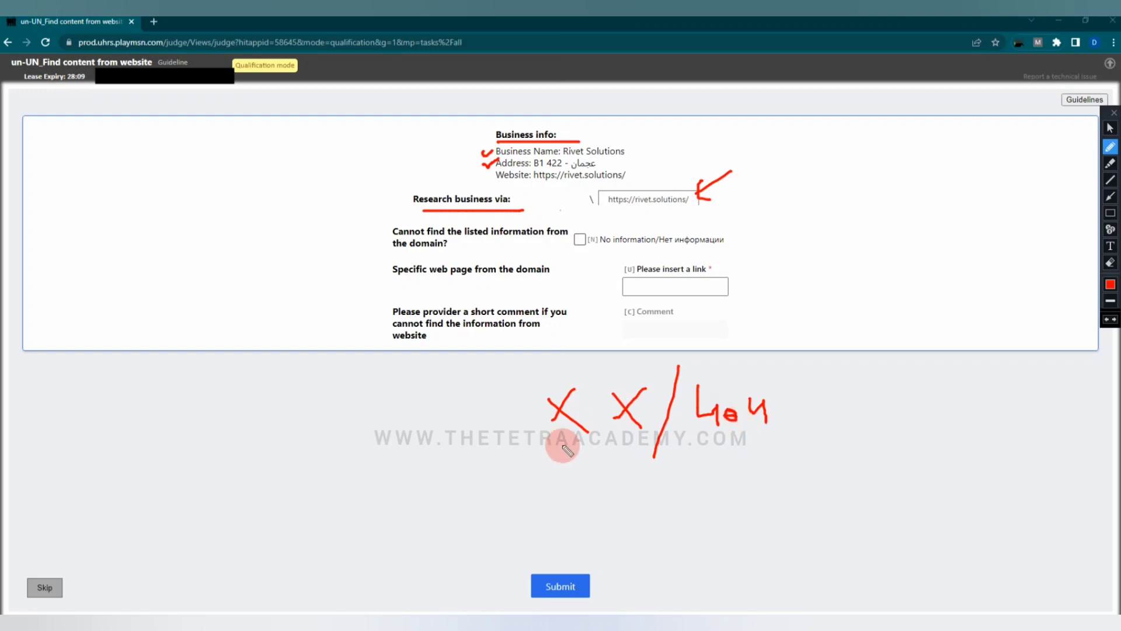
- Mark the No information checkbox and the Comment field with red ticks and cross out the link field
left_click_drag(559, 230, 583, 222)
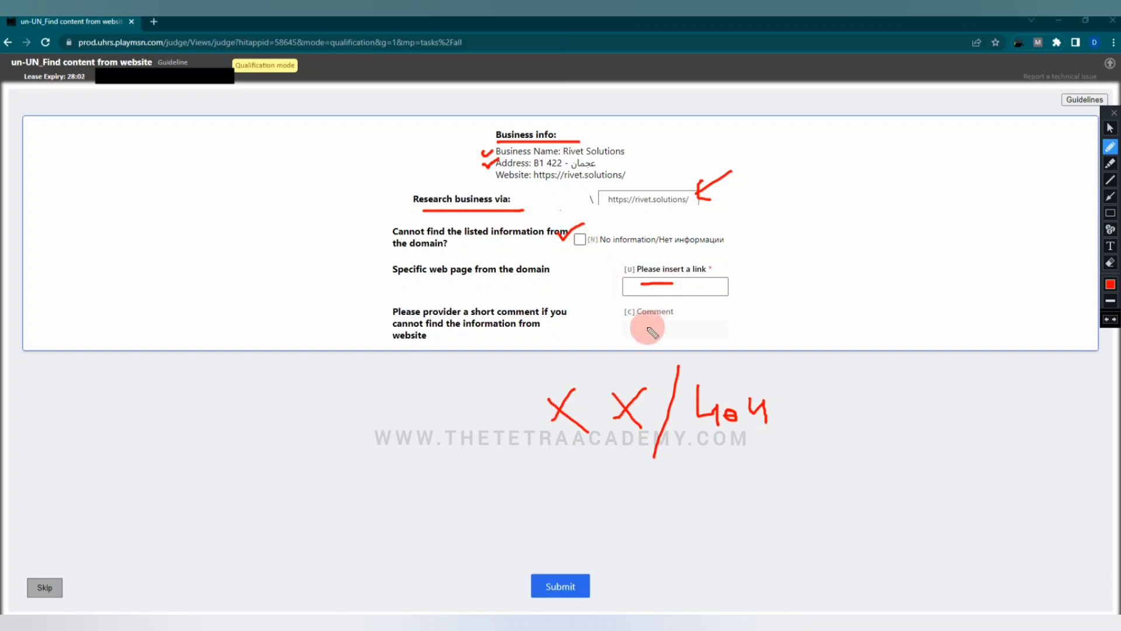
mouse_move(660, 273)
left_mouse_down()
mouse_move(645, 290)
mouse_move(675, 290)
left_mouse_up()
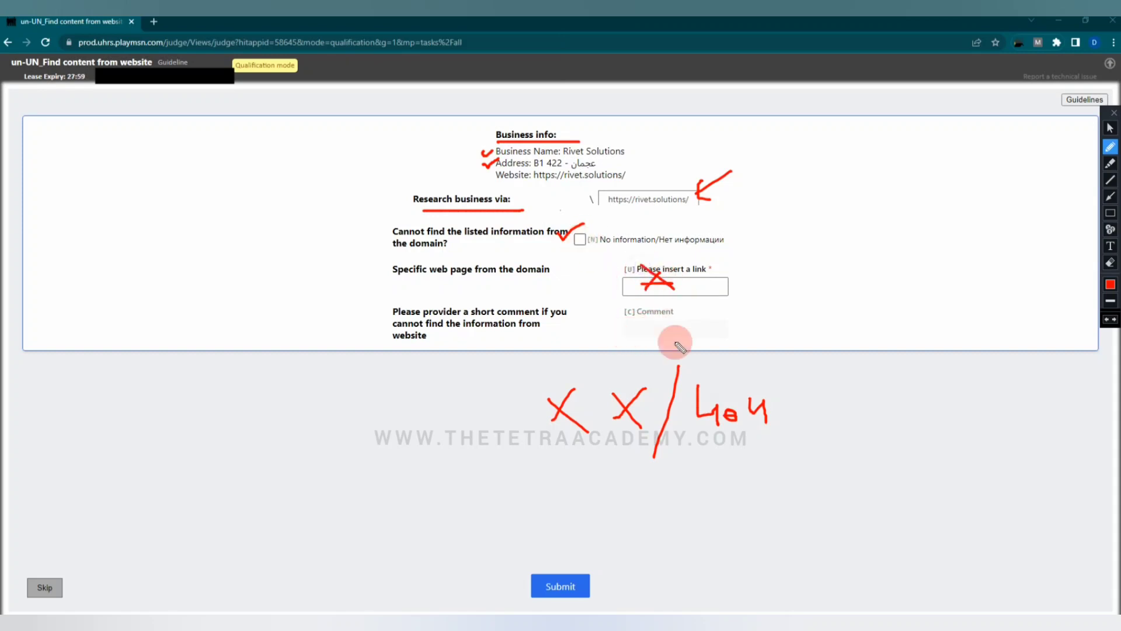
left_click_drag(715, 324, 757, 304)
- Erase all the red annotations from the form and return to the normal pointer
left_click(1110, 262)
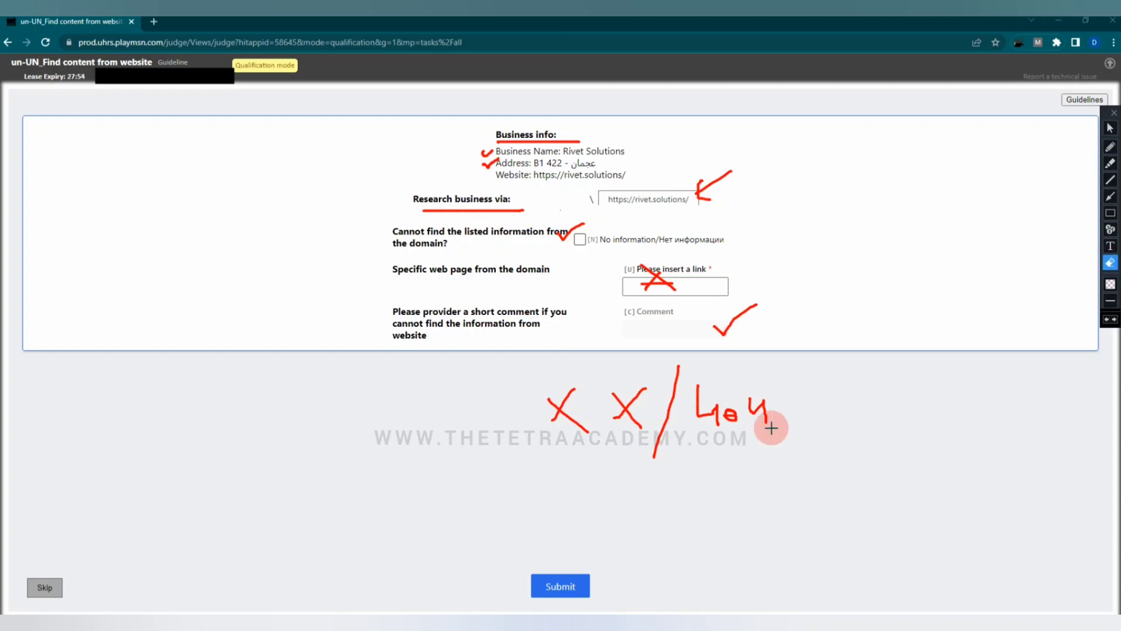
mouse_move(824, 155)
left_mouse_down()
mouse_move(814, 400)
mouse_move(423, 468)
left_mouse_up()
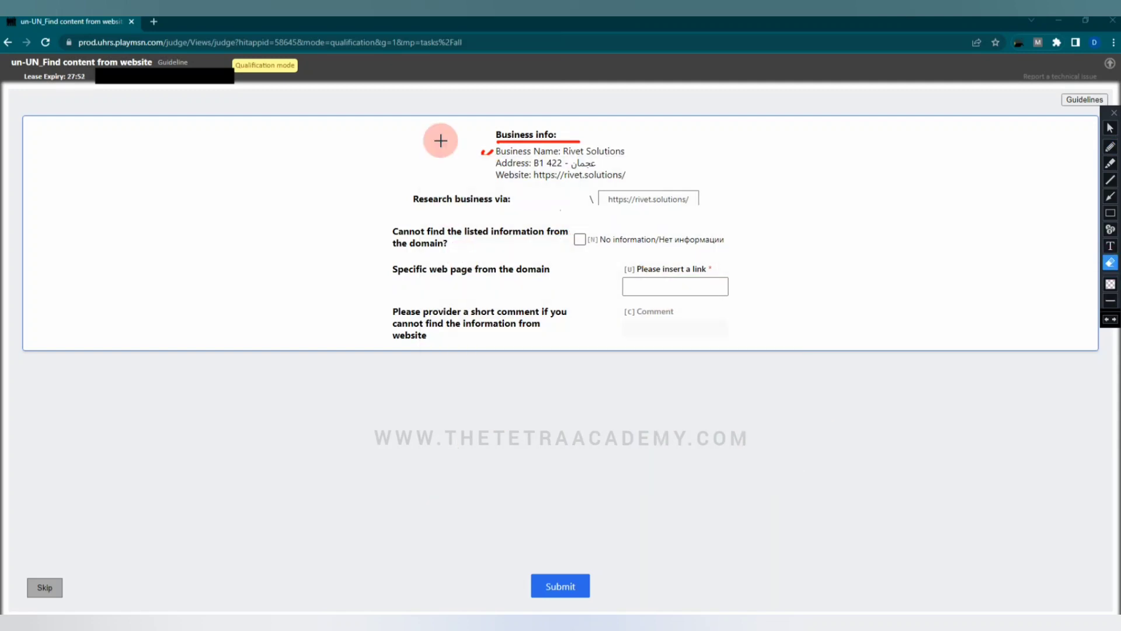
left_click_drag(442, 132, 671, 198)
left_click(1110, 127)
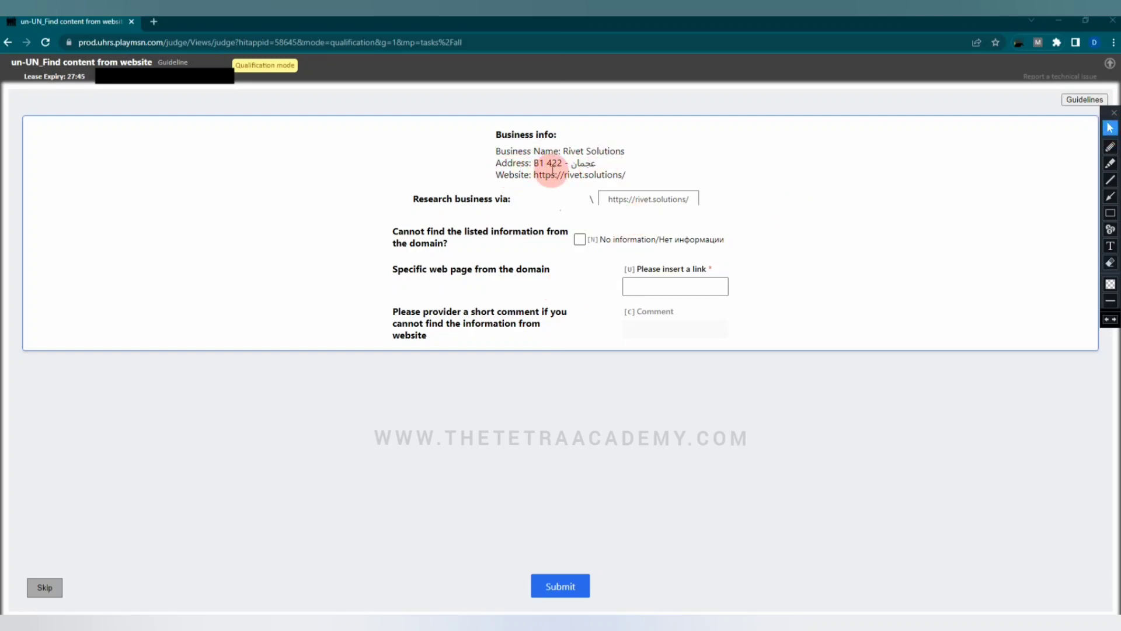
mouse_move(538, 163)
left_mouse_down()
mouse_move(565, 164)
mouse_move(537, 161)
left_mouse_up()
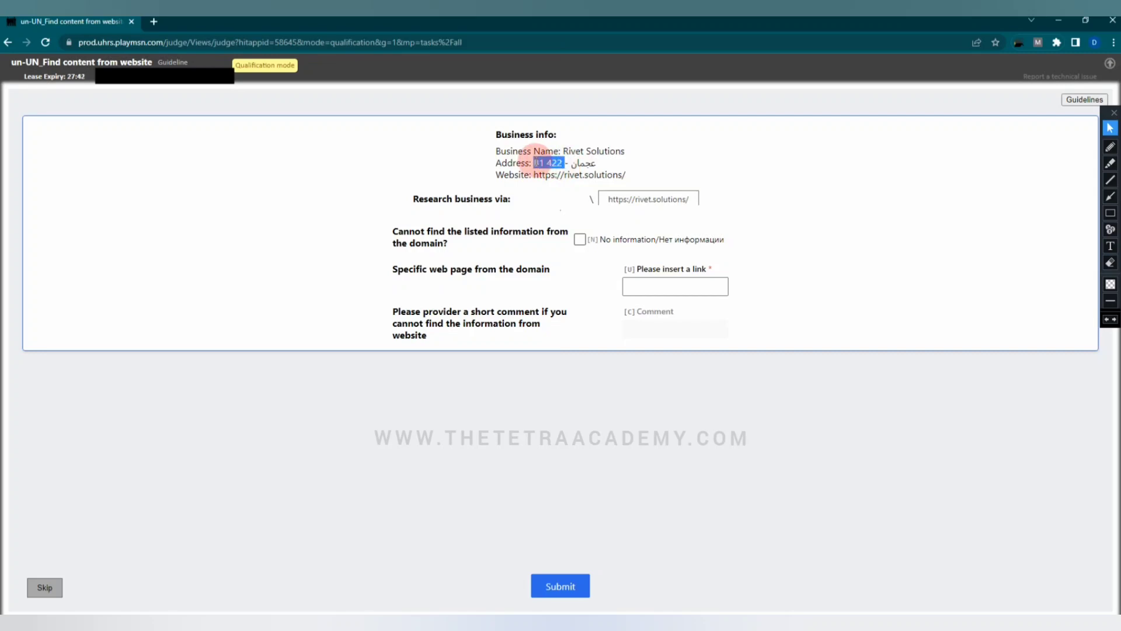
right_click(536, 163)
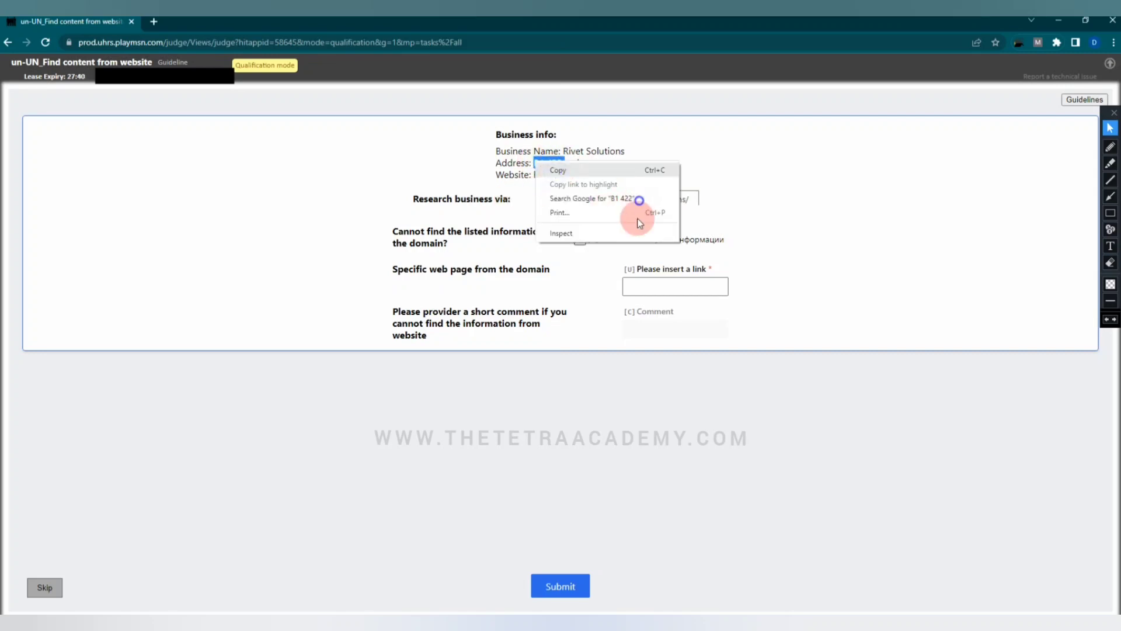
left_click(639, 199)
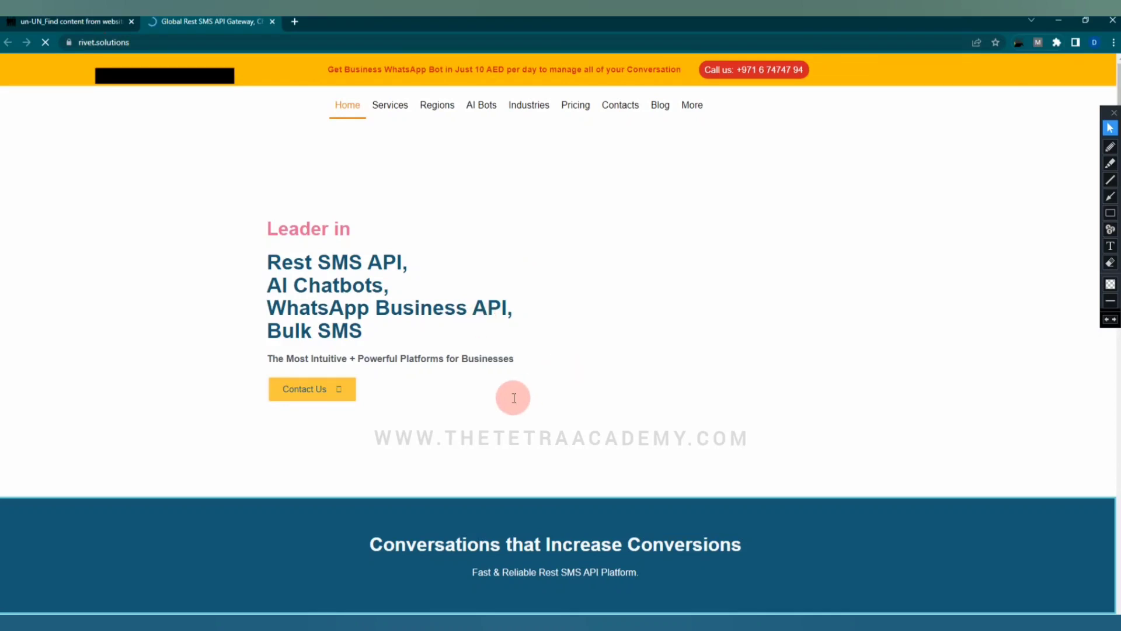
- Examine the Rivet Solutions home page down to its footer for the listed business address
scroll(508, 398, "down", 7)
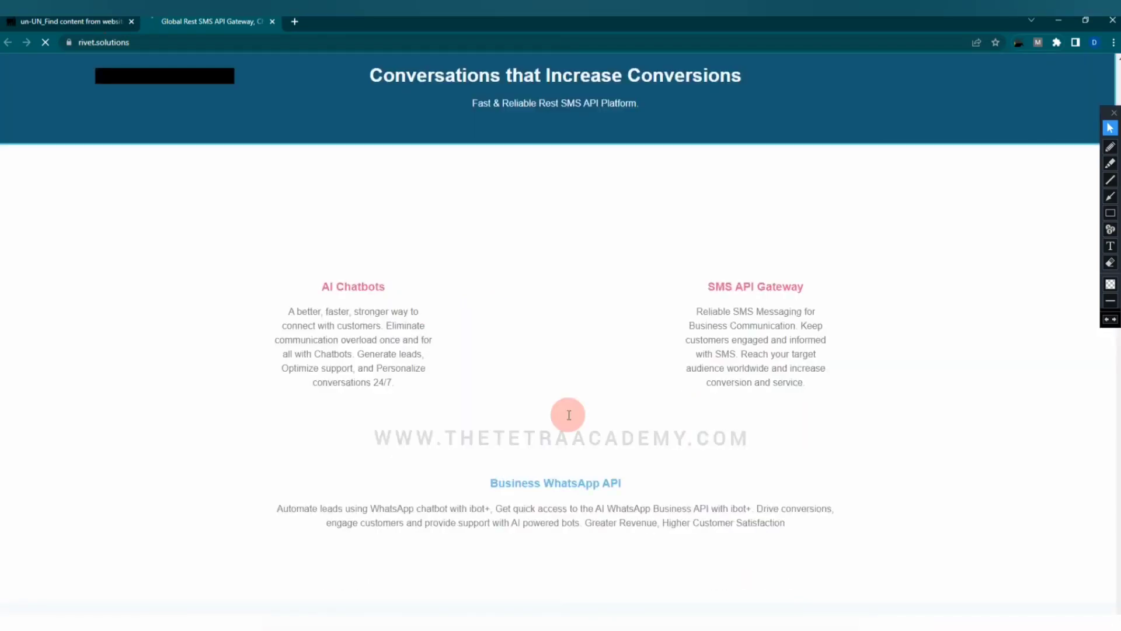
scroll(552, 421, "down", 15)
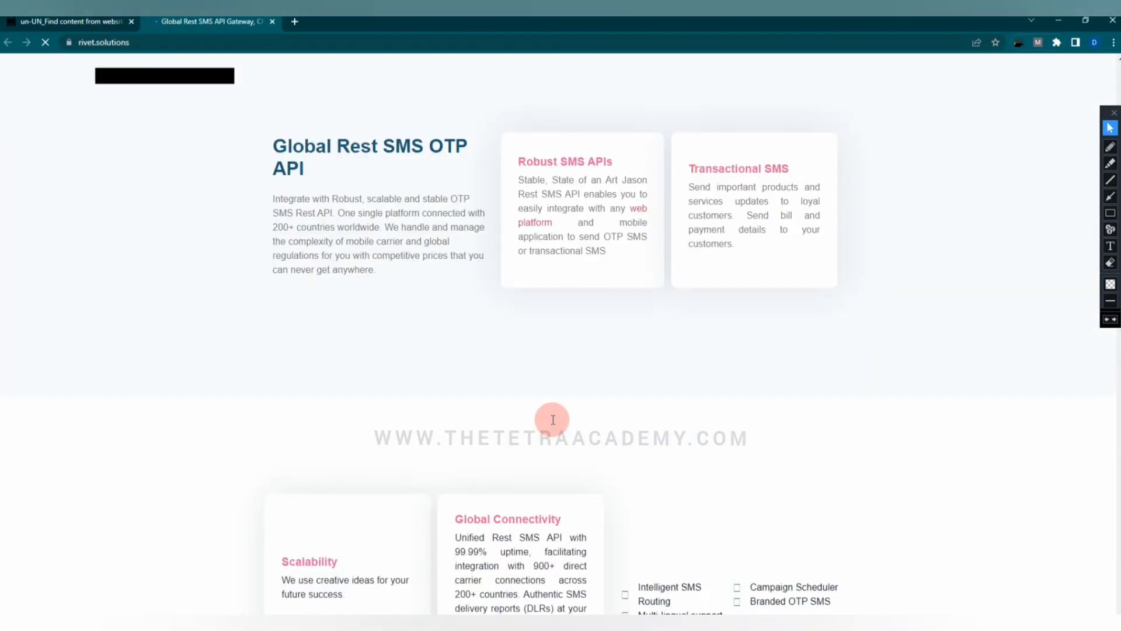
scroll(547, 423, "down", 10)
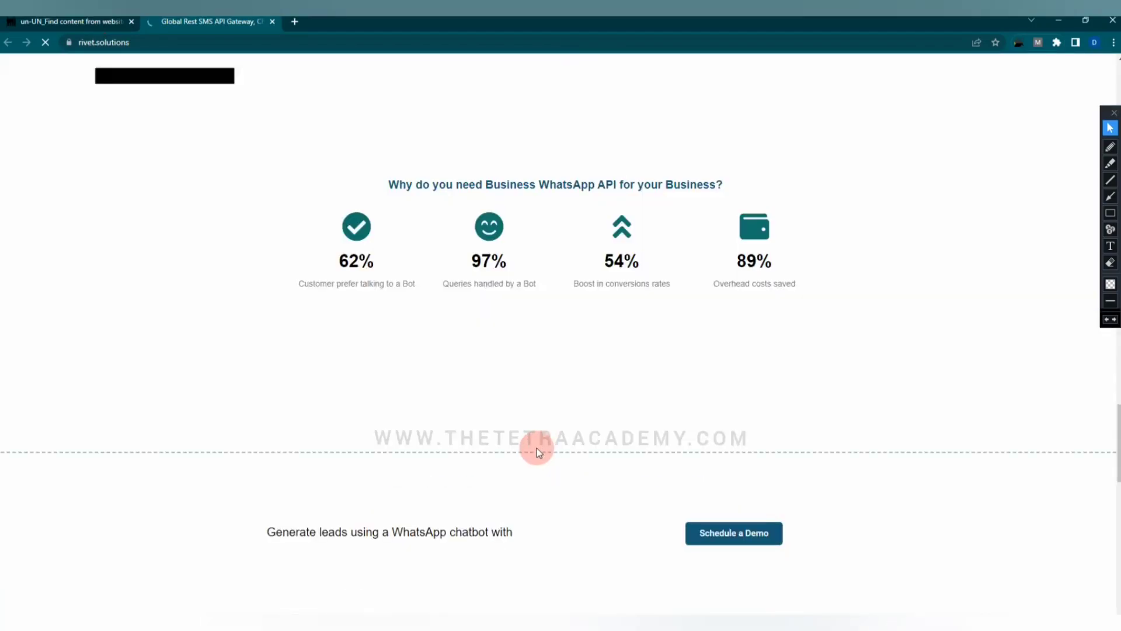
scroll(537, 448, "down", 15)
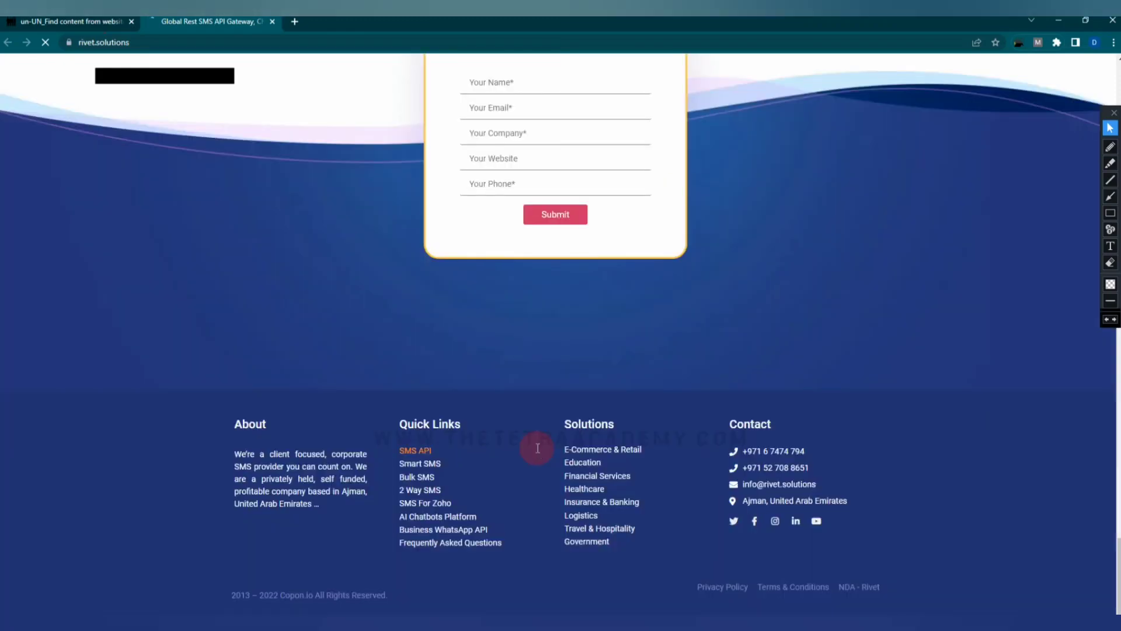
- Open the website's Contacts page and examine the contact details in its footer
scroll(537, 447, "up", 5)
scroll(537, 448, "up", 10)
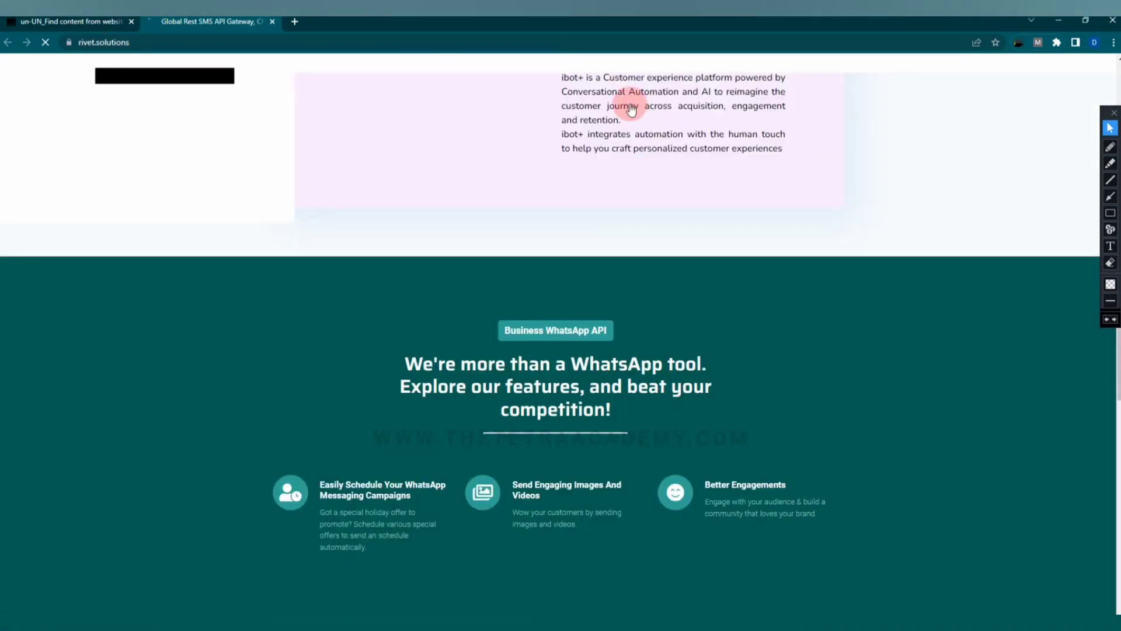
scroll(631, 109, "up", 10)
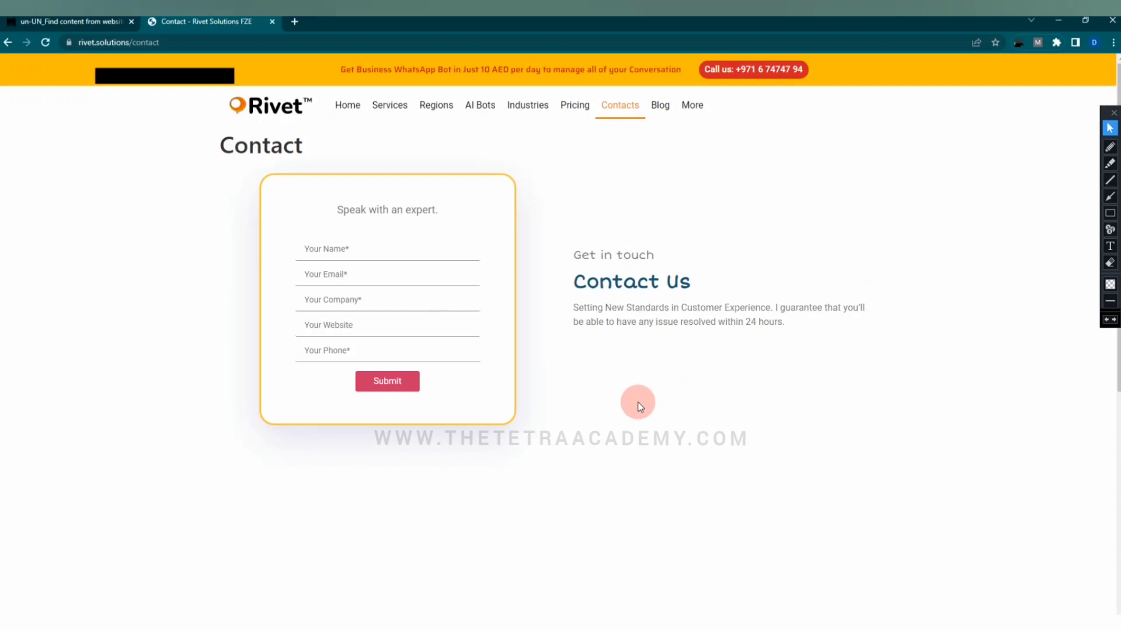
scroll(639, 405, "down", 6)
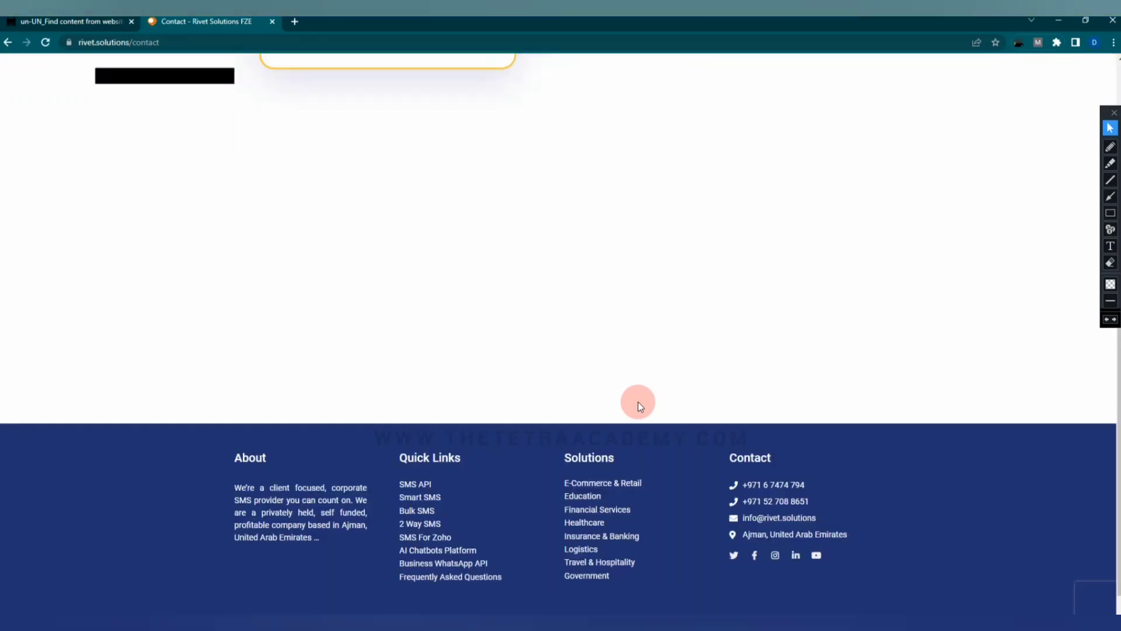
scroll(640, 405, "down", 1)
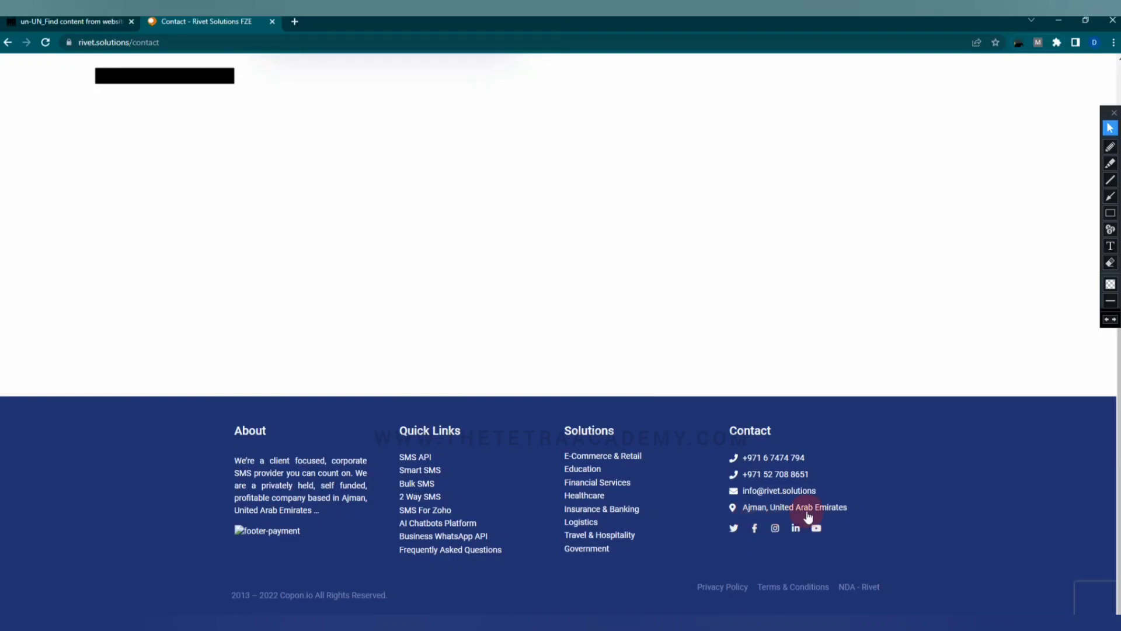
- Compare the Arabic city name in the task form's business address with the location on the contact page
left_click(81, 24)
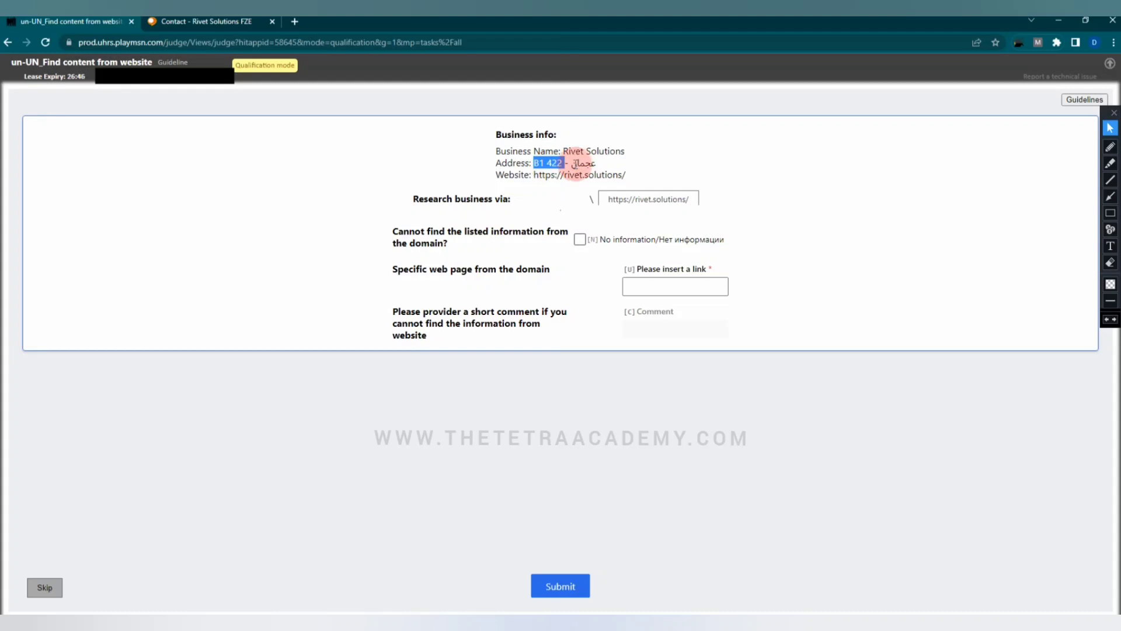
double_click(578, 164)
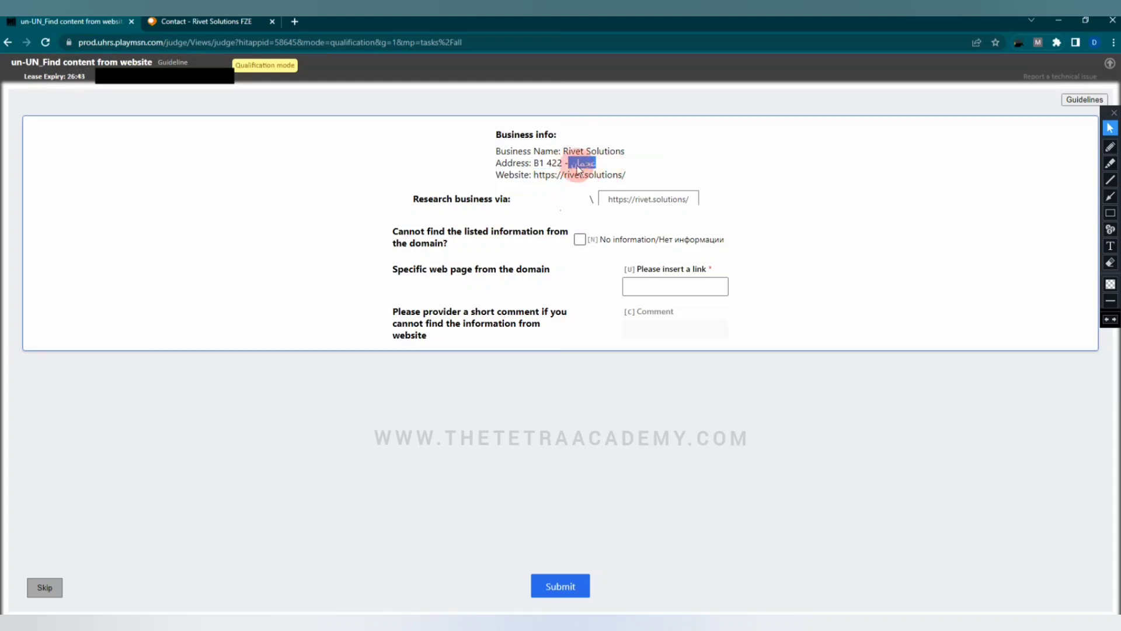
right_click(590, 165)
left_click(582, 163)
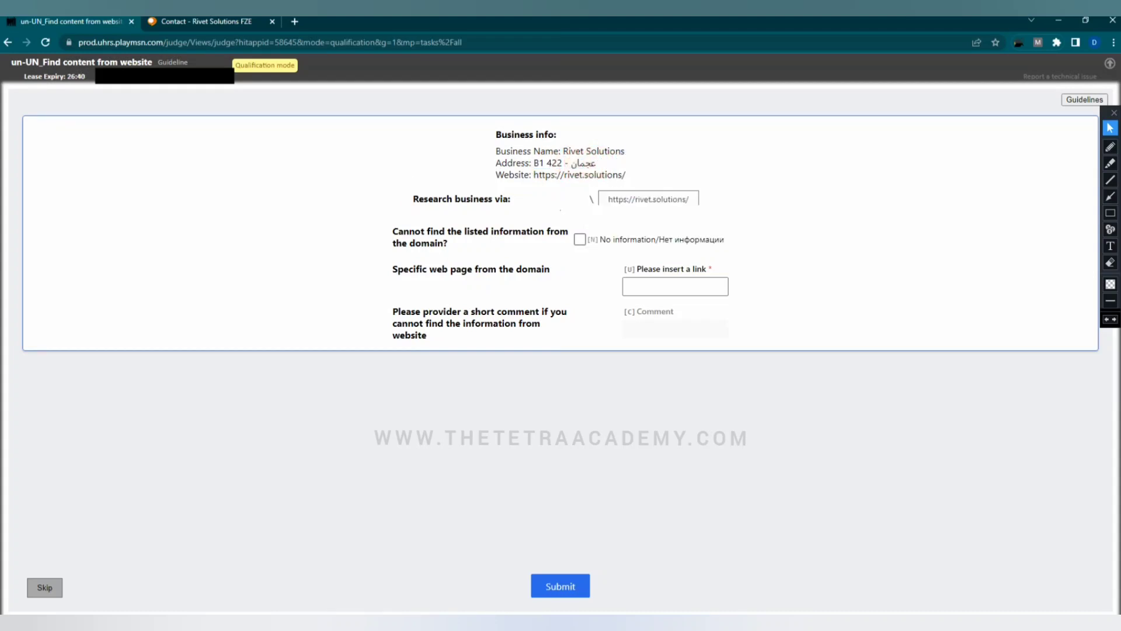
key("ctrl+Tab")
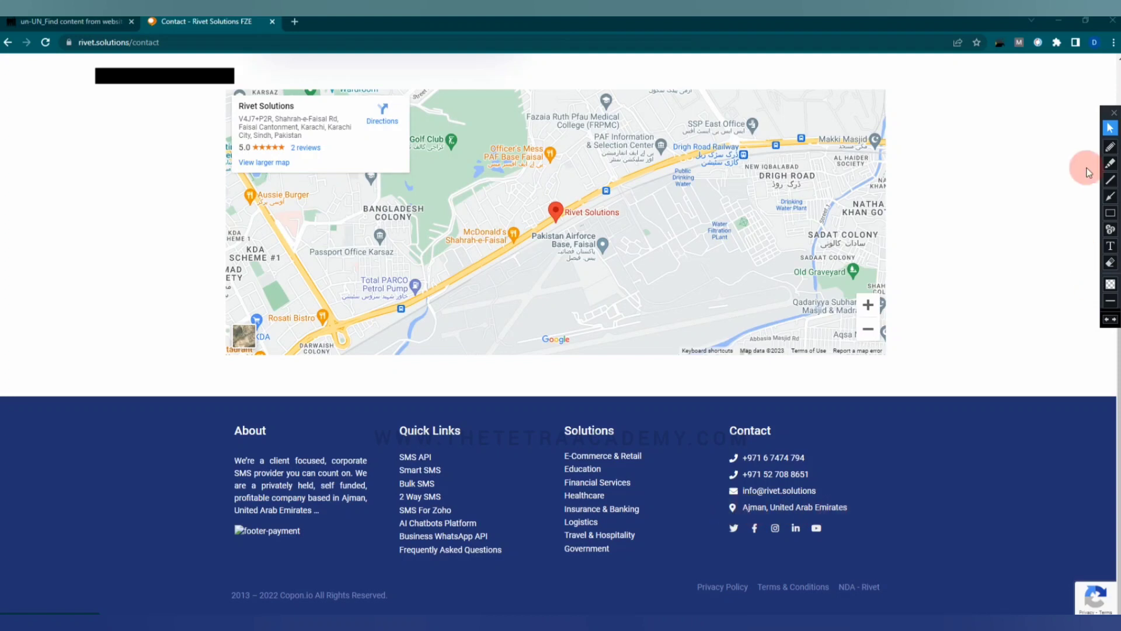
- Draw a red tick beside the location entry in the contact page's footer and erase it
left_click(1110, 146)
left_click_drag(702, 507, 734, 504)
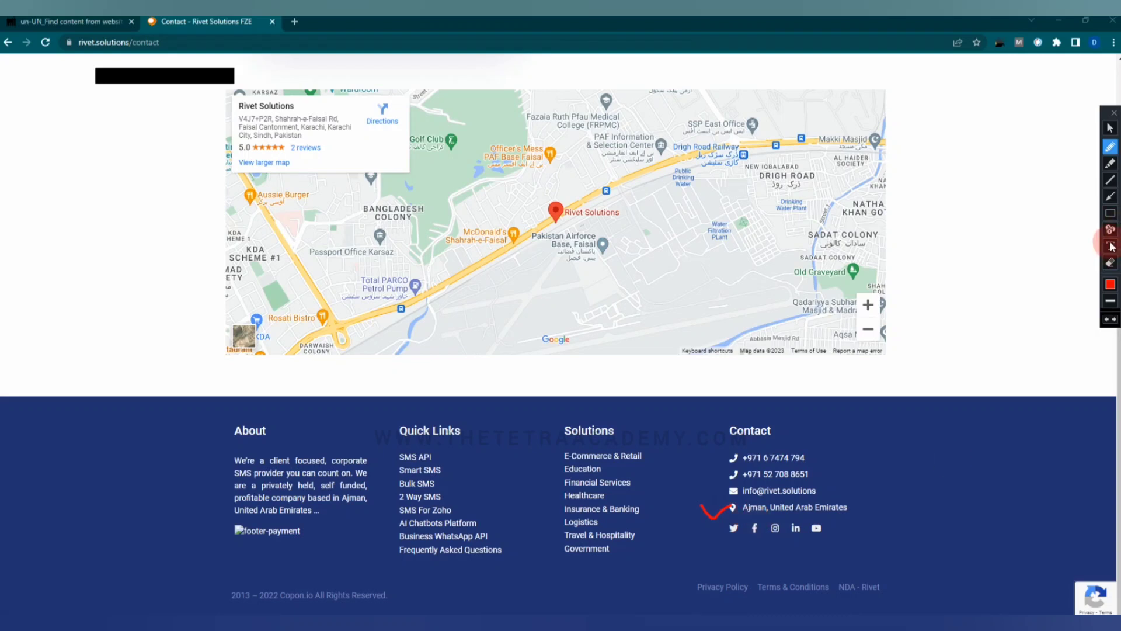
left_click(1110, 263)
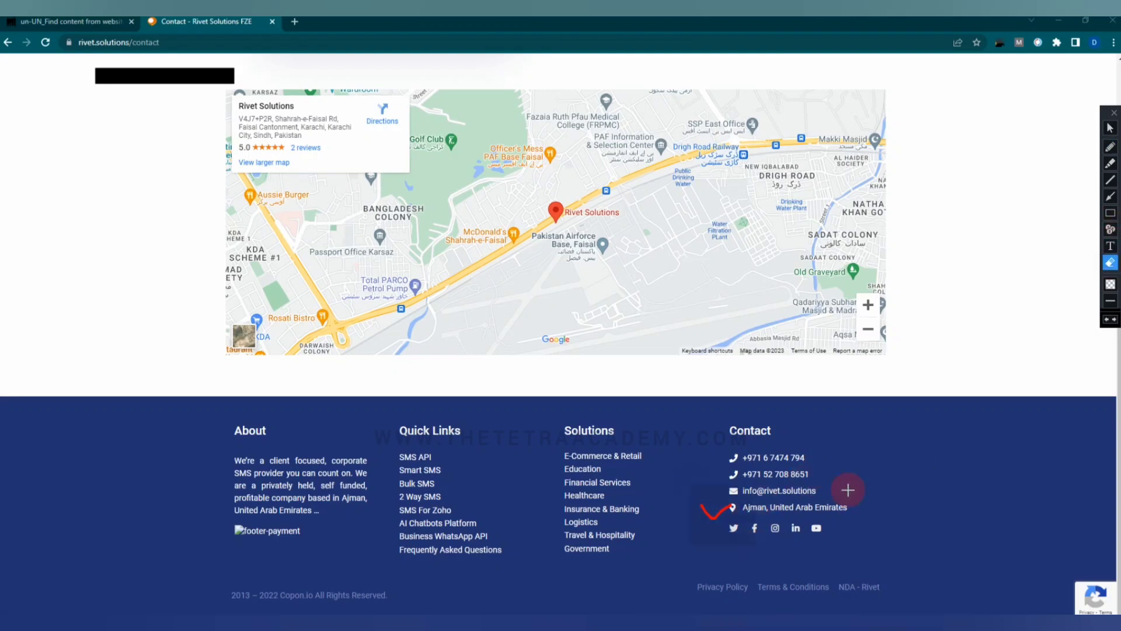
left_click(1110, 128)
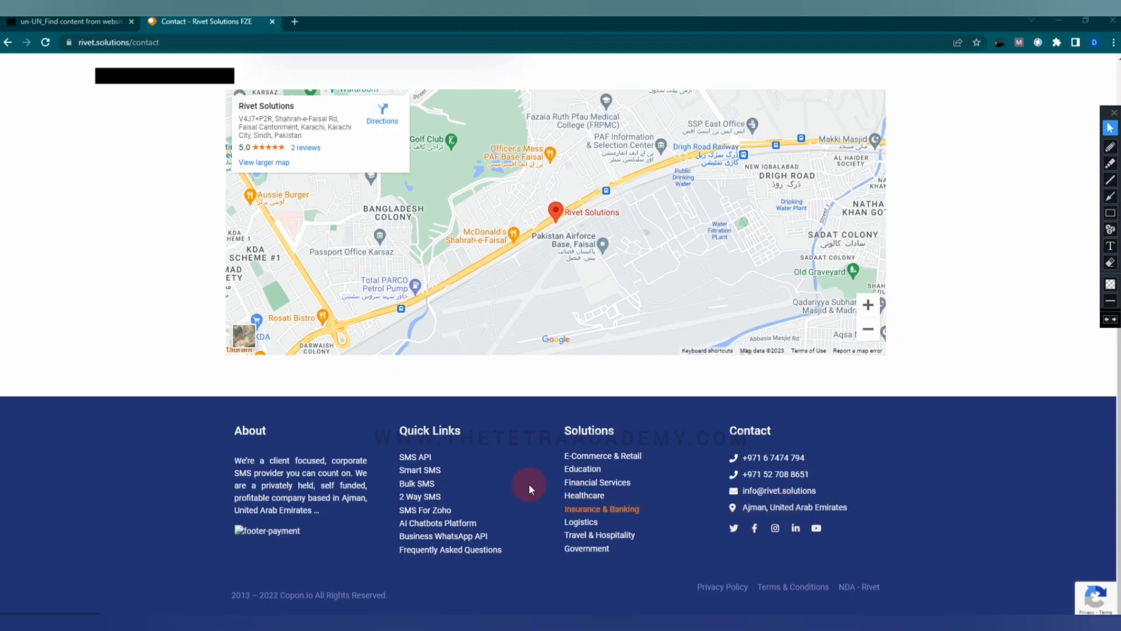
- Review the contact page's embedded map, contact form and footer for the business name and address
scroll(187, 228, "up", 1)
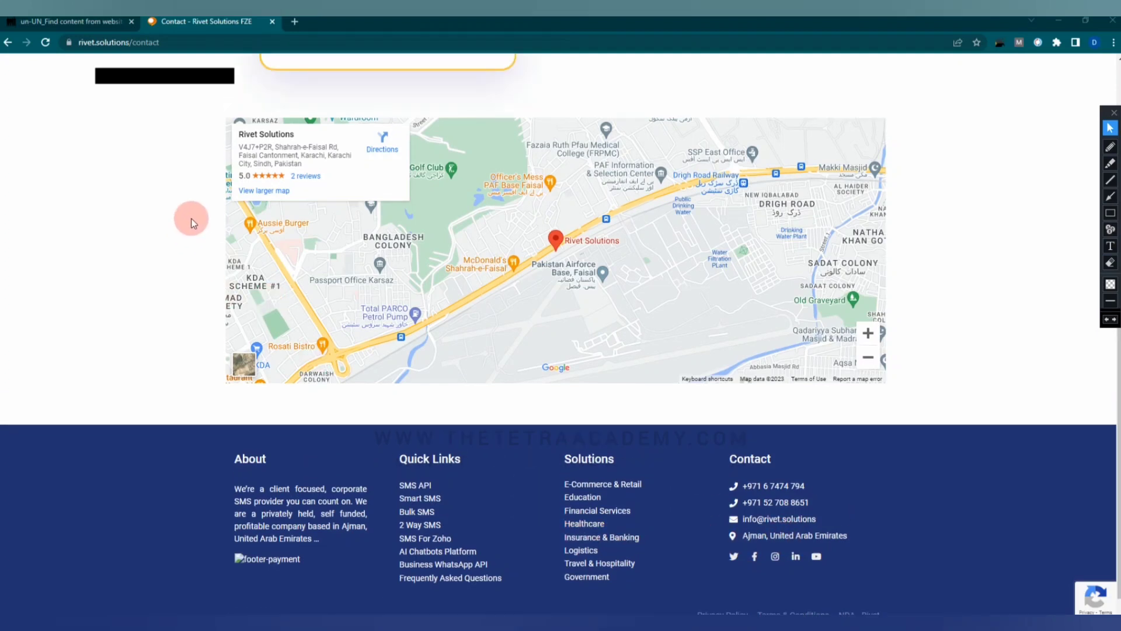
scroll(191, 223, "up", 1)
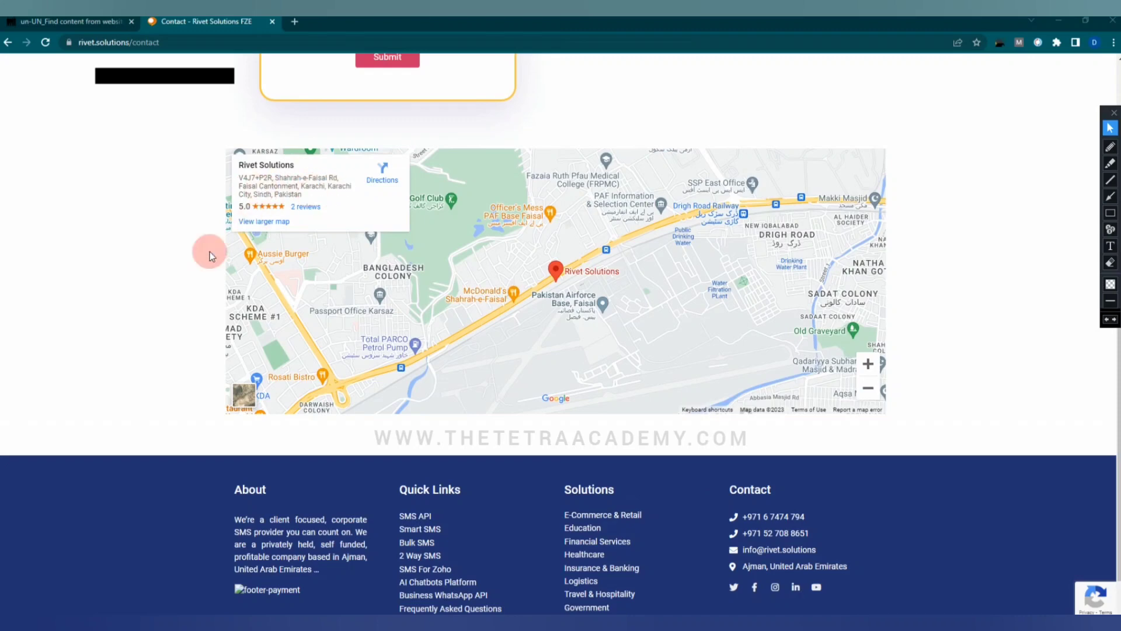
scroll(157, 309, "up", 4)
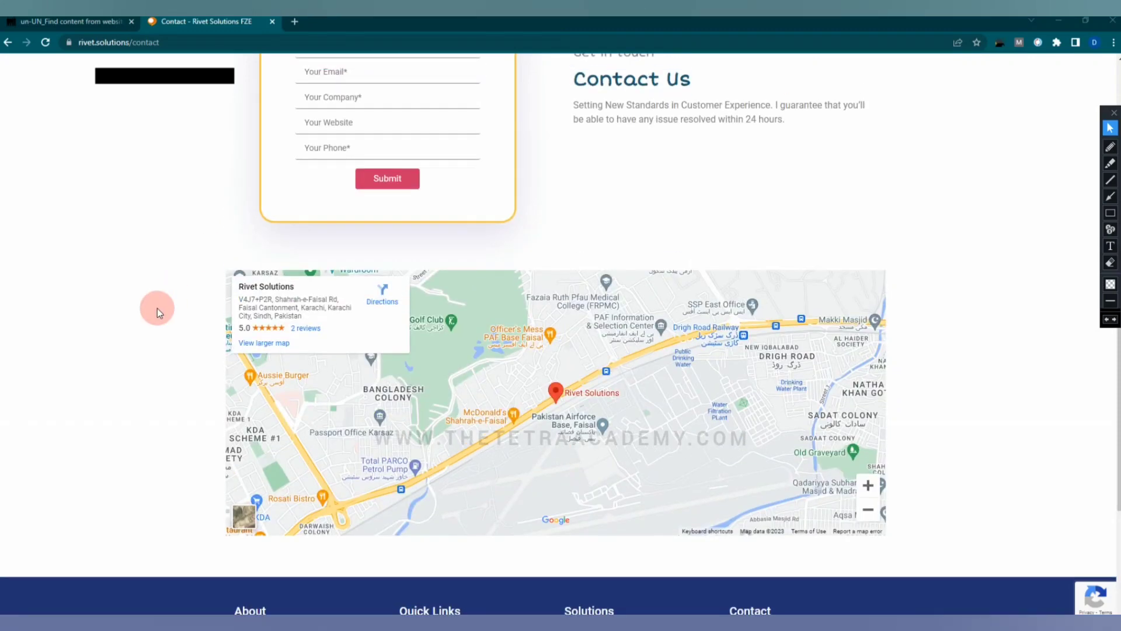
scroll(156, 309, "up", 6)
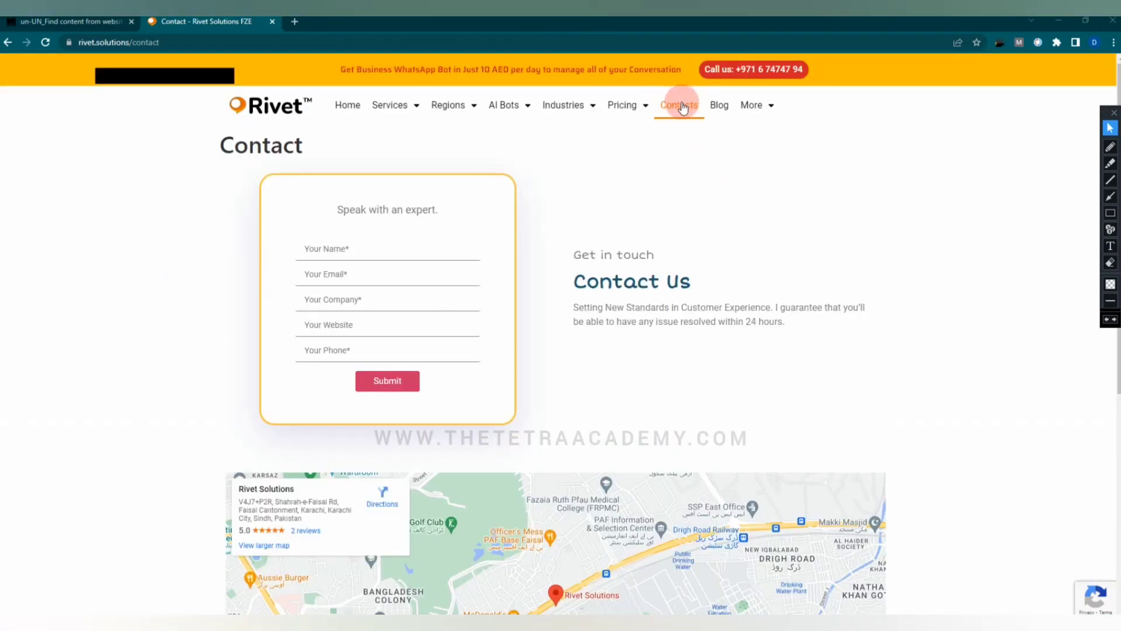
scroll(908, 538, "down", 7)
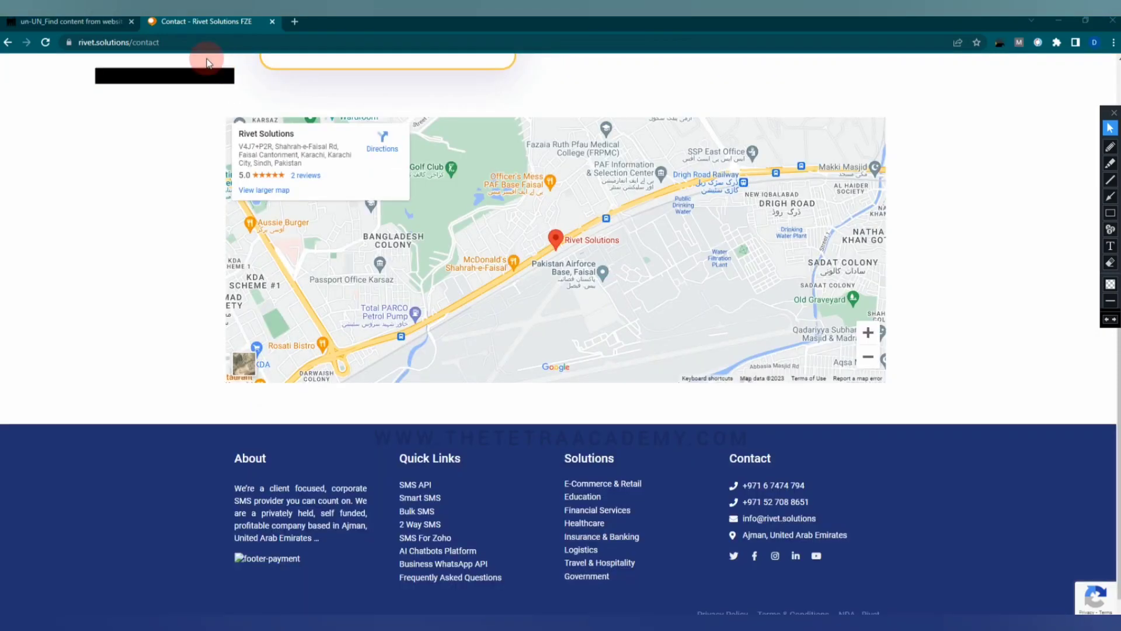
- Return to the task form and check the Arabic city name in the business address
key("ctrl+shift+Tab")
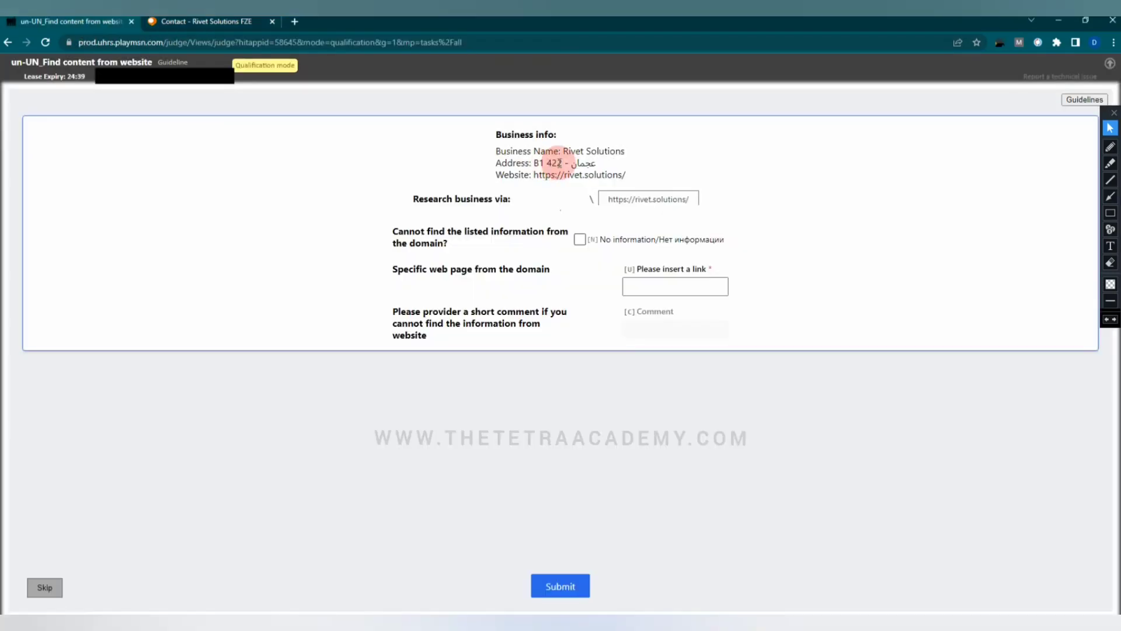
double_click(591, 164)
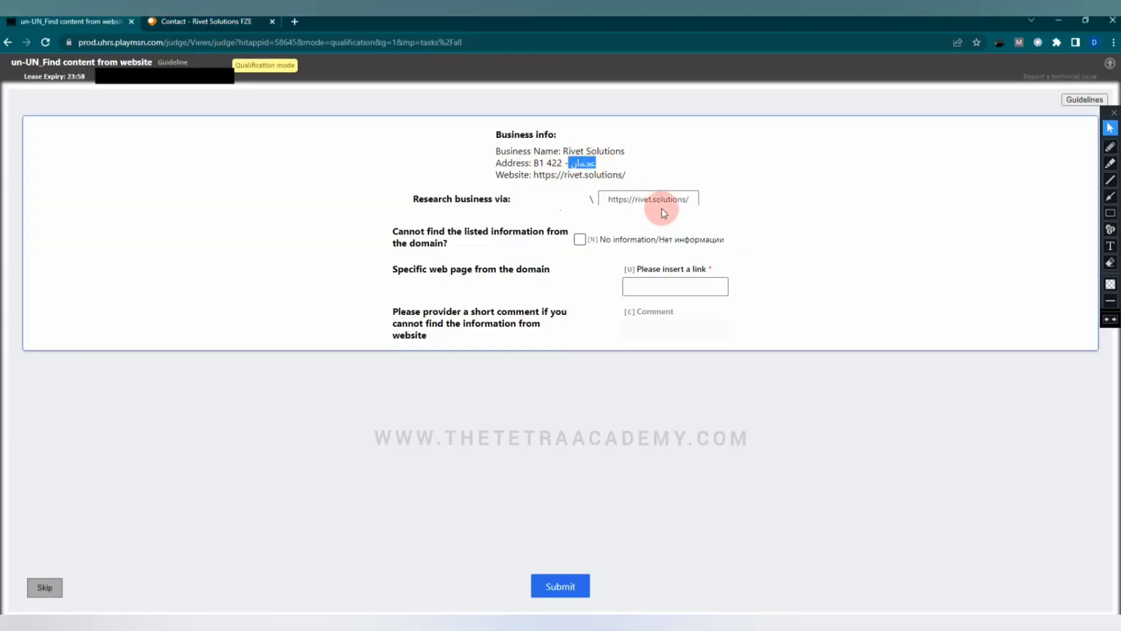
right_click(590, 165)
mouse_move(724, 235)
left_click(818, 246)
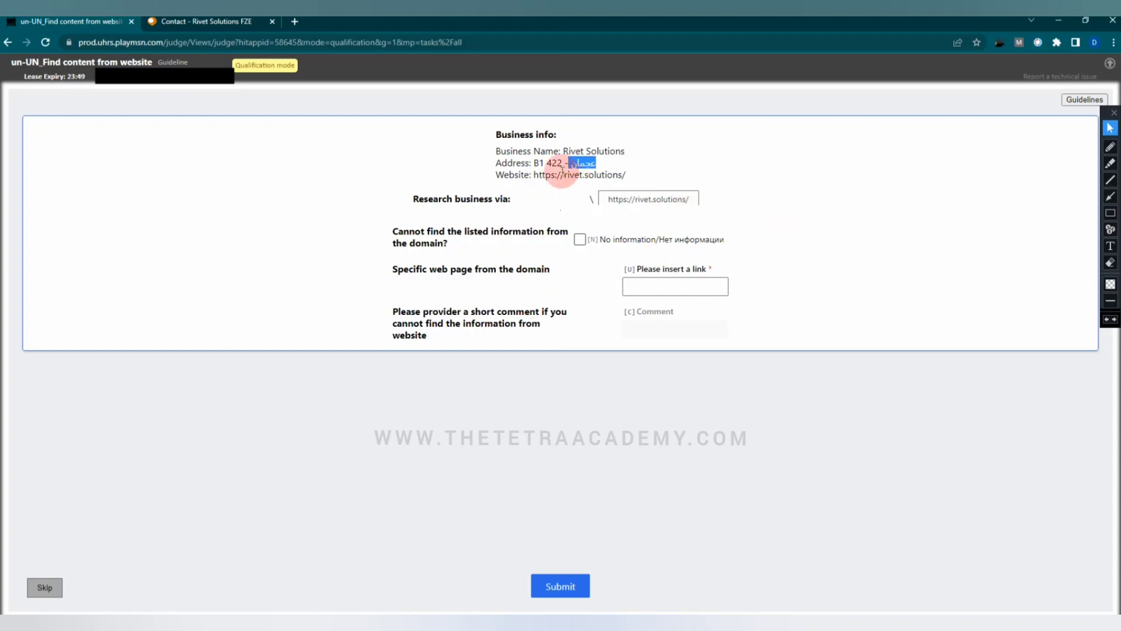
- Select the Arabic city name in the business address and open ImTranslator for an English translation
left_click(600, 164)
double_click(592, 165)
right_click(593, 166)
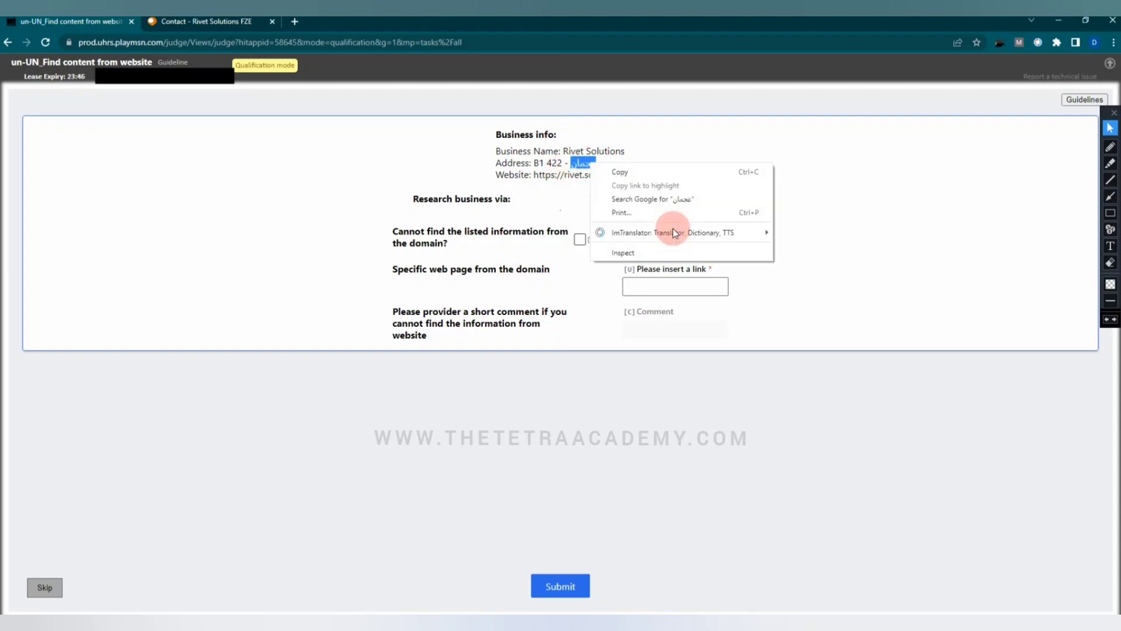
left_click(822, 238)
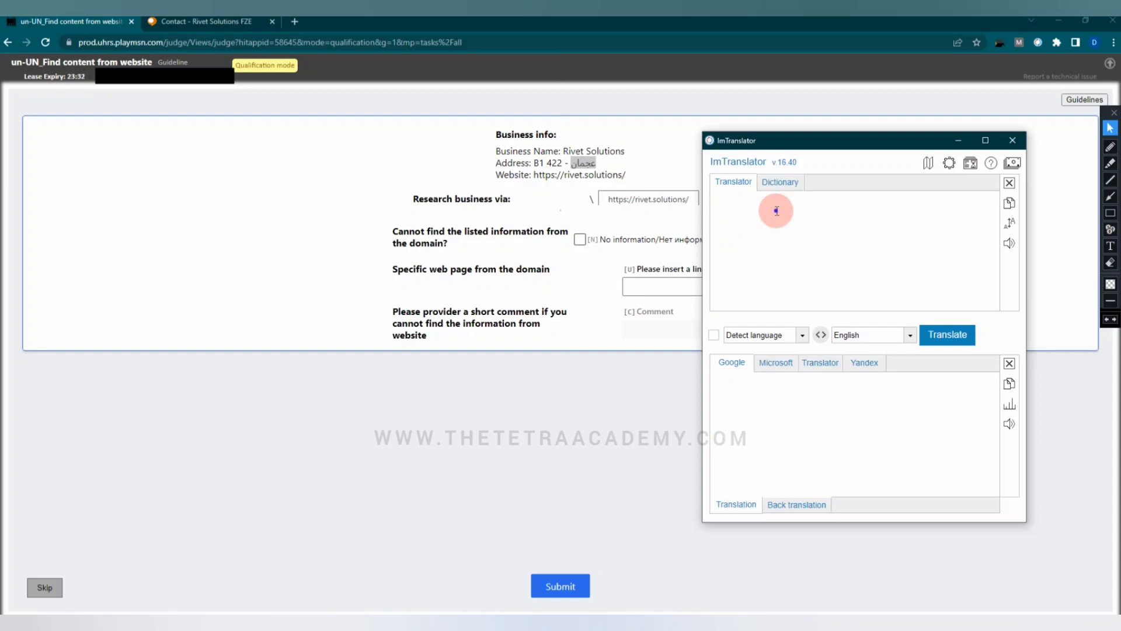
- Copy the Arabic city name from the business address and look up its English translation in ImTranslator
right_click(588, 164)
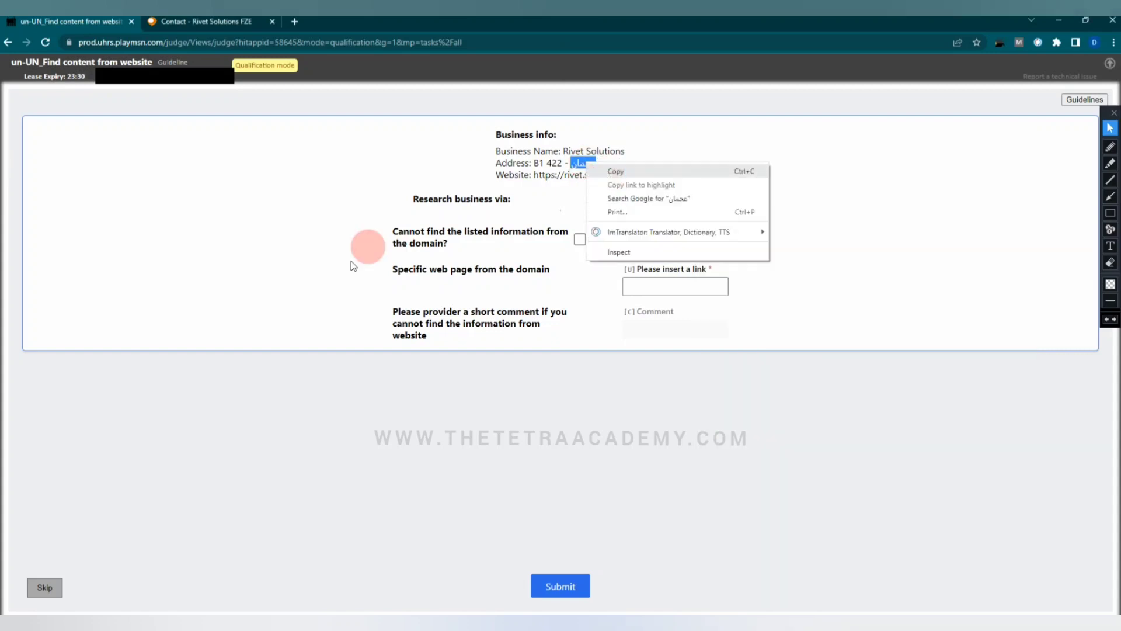
left_click(368, 248)
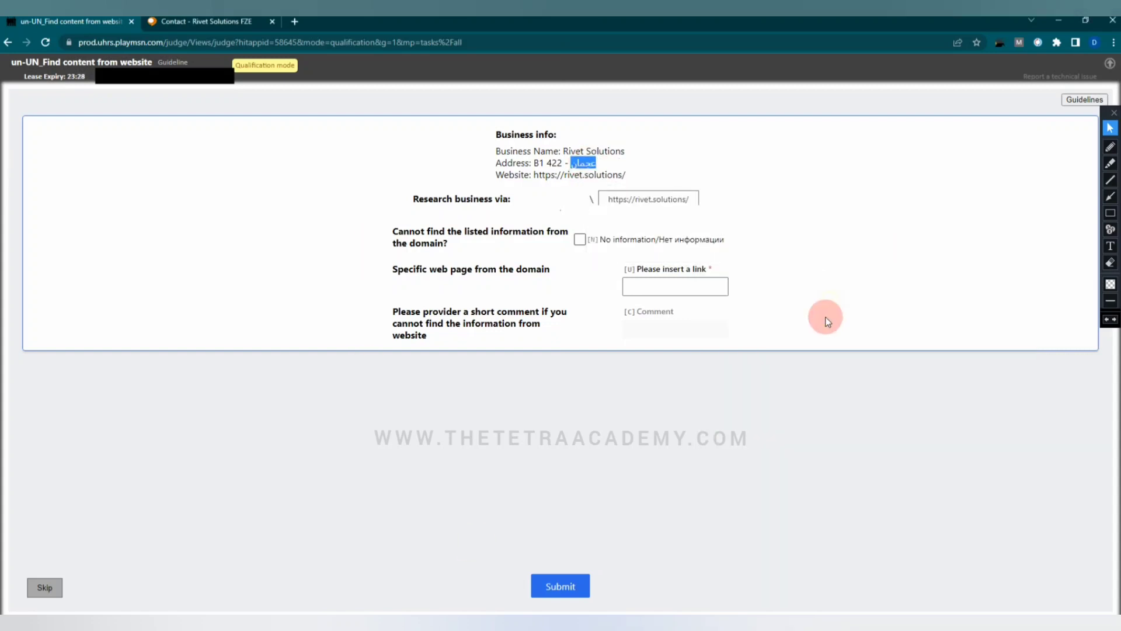
key("alt+Tab")
right_click(793, 253)
left_click(810, 313)
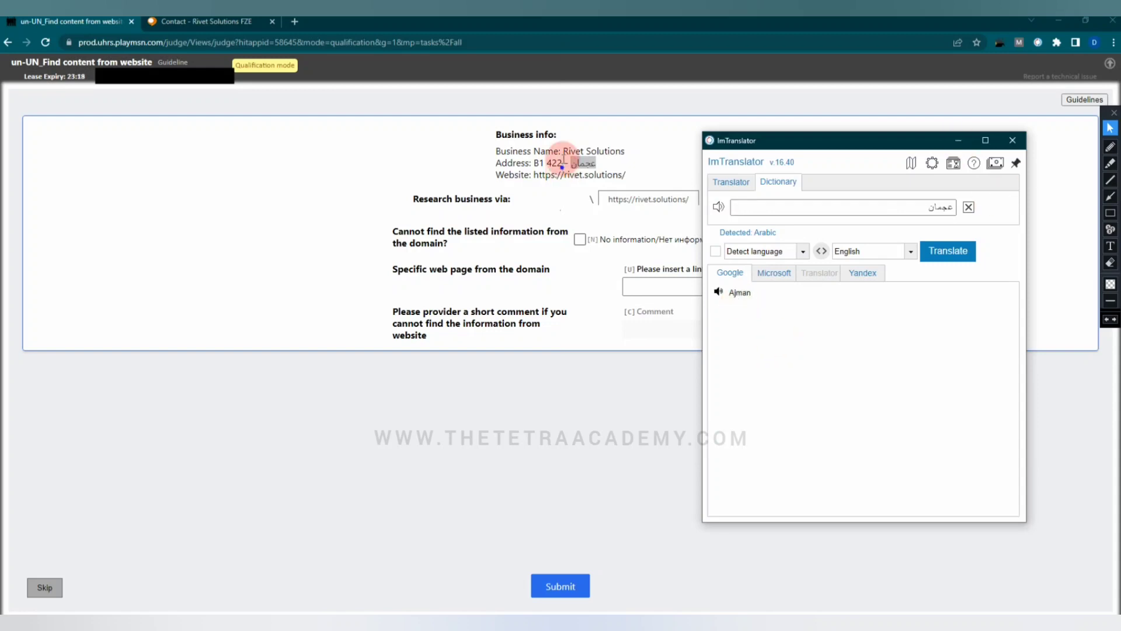
- Copy the web address of the Rivet Solutions contact page, rivet.solutions/contact, and close that page
left_click(236, 27)
left_click(280, 75)
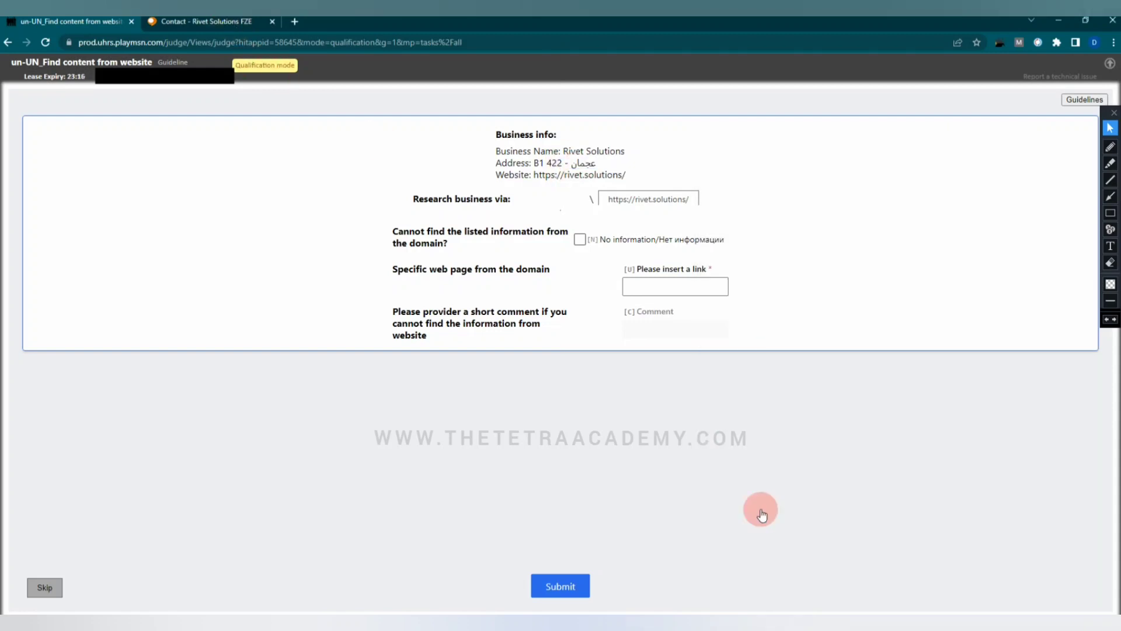
key("ctrl+Tab")
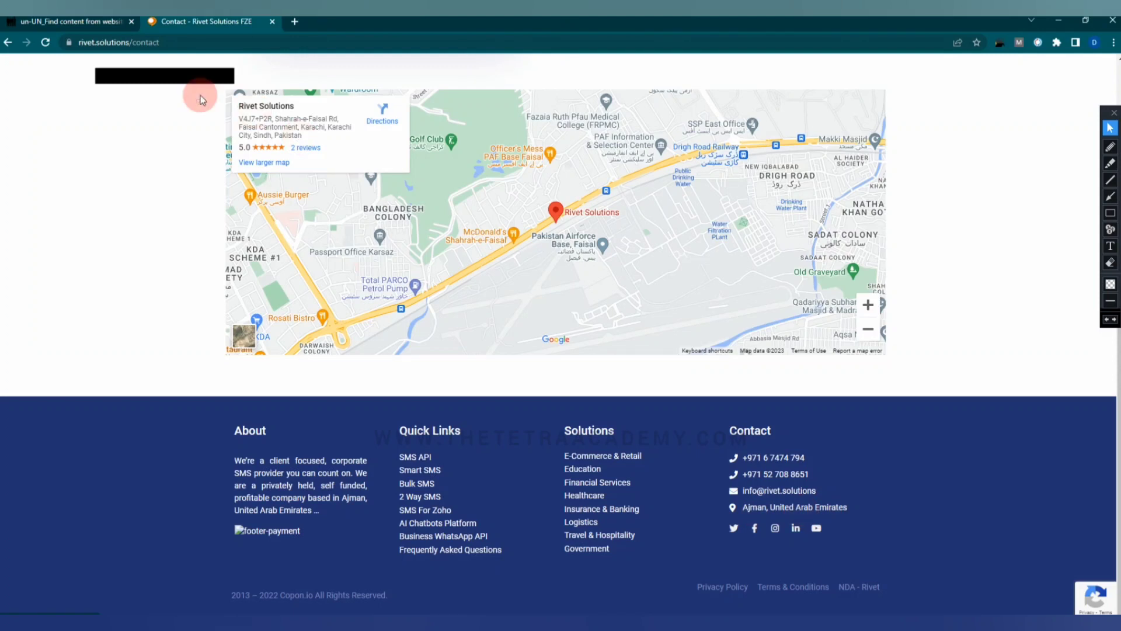
right_click(135, 43)
left_click(172, 107)
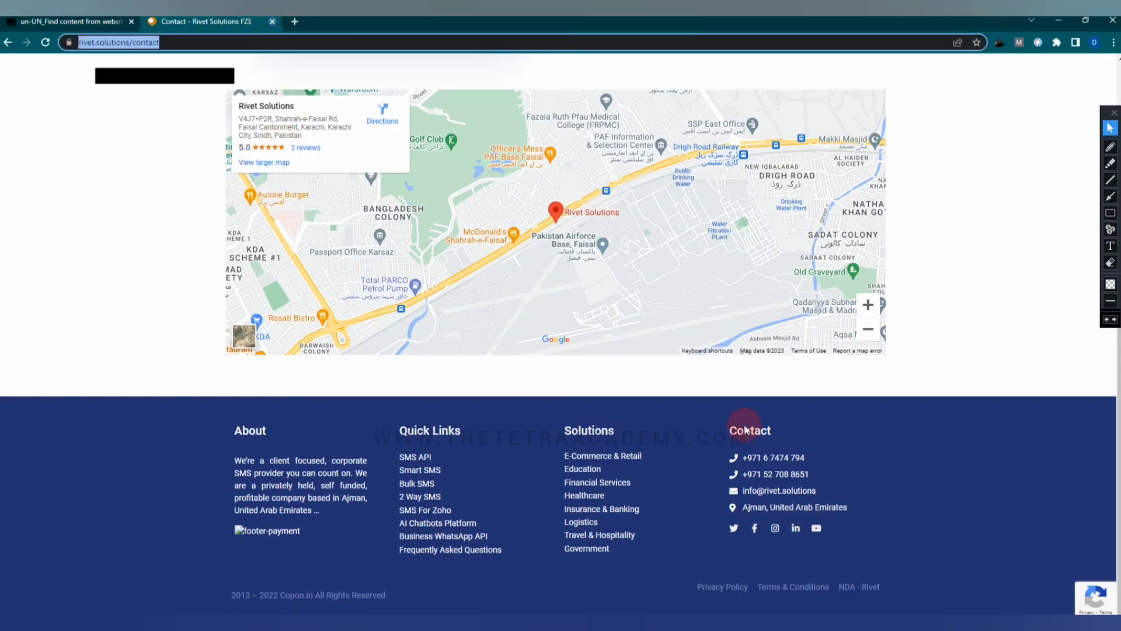
key("ctrl+w")
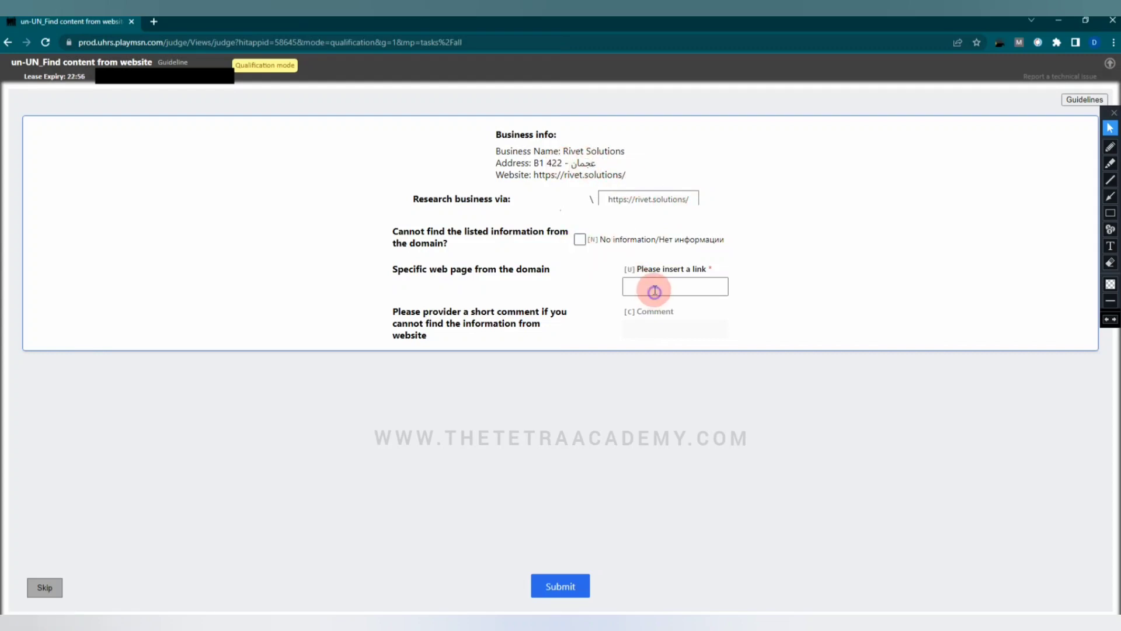
- Paste the contact page's address as the specific web page link and submit the Rivet Solutions task
left_click(653, 288)
right_click(654, 289)
left_click(699, 382)
left_click(713, 297)
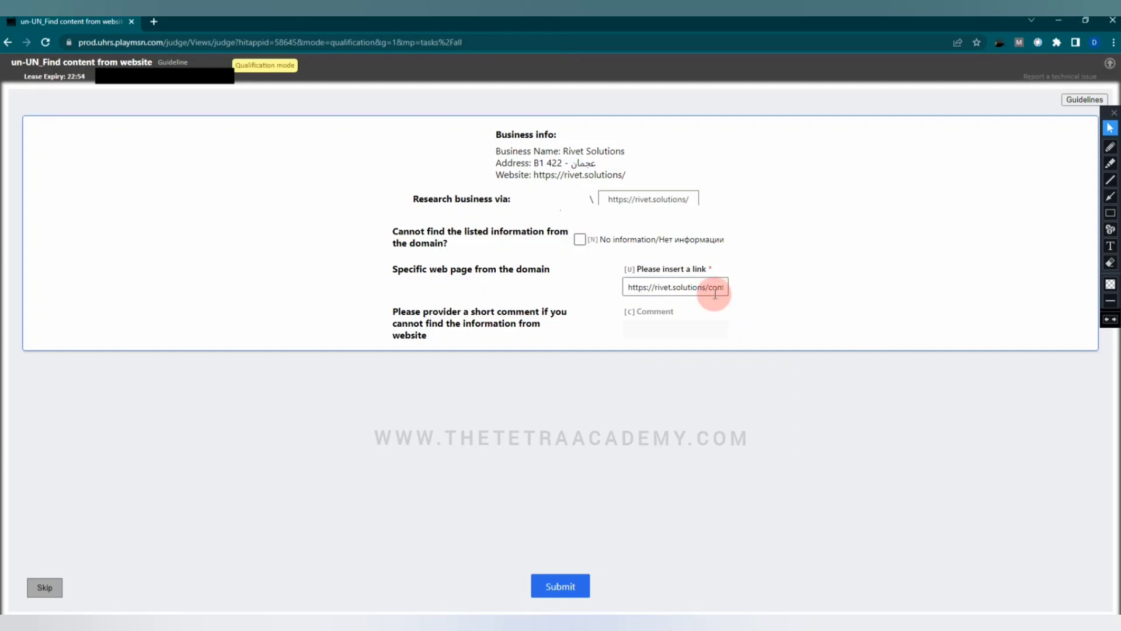
left_click(571, 585)
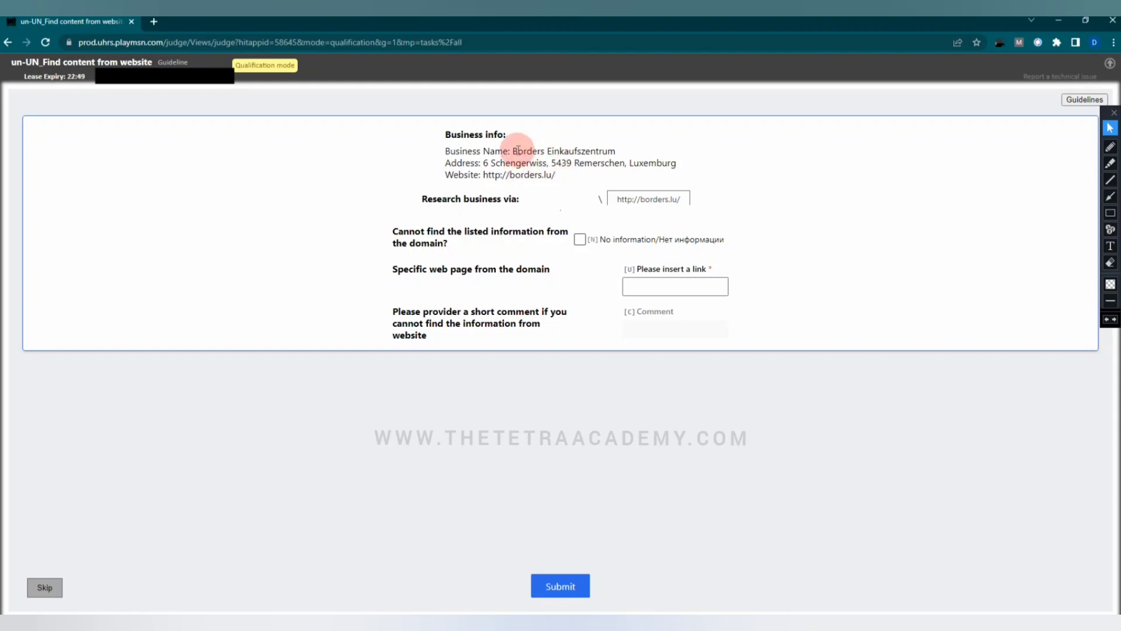
- Check the business name Borders Einkaufszentrum in the new task and open its website, borders.lu
left_click(620, 150)
triple_click(639, 150)
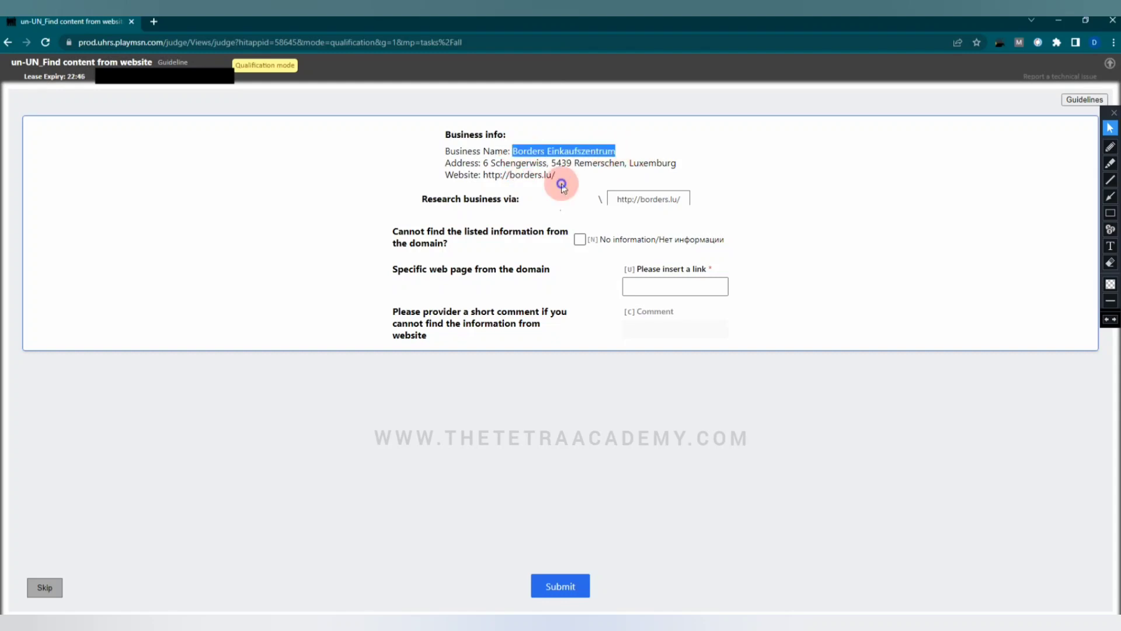
left_click(514, 160)
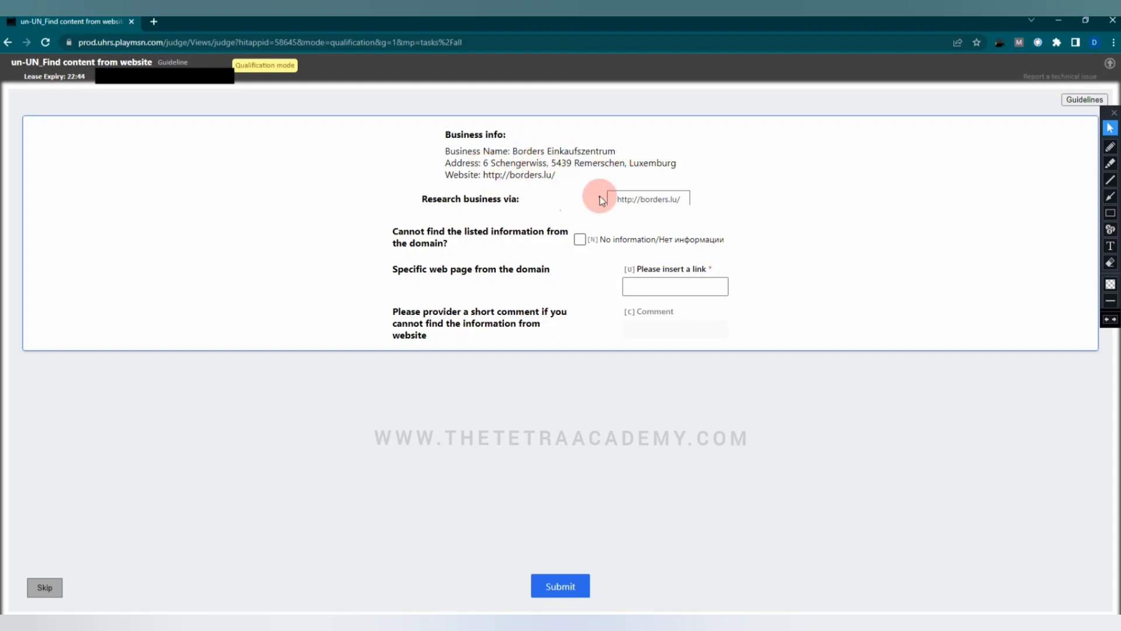
left_click(629, 201)
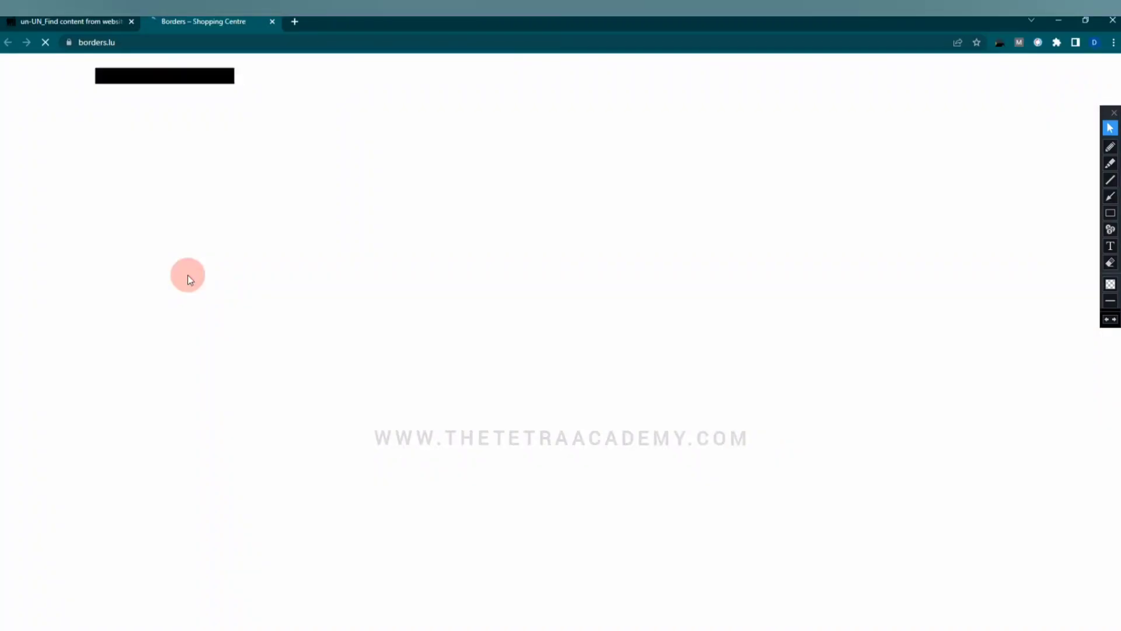
- Copy the street and town part of the Borders business address from the task form and return to the Borders website
left_click(50, 24)
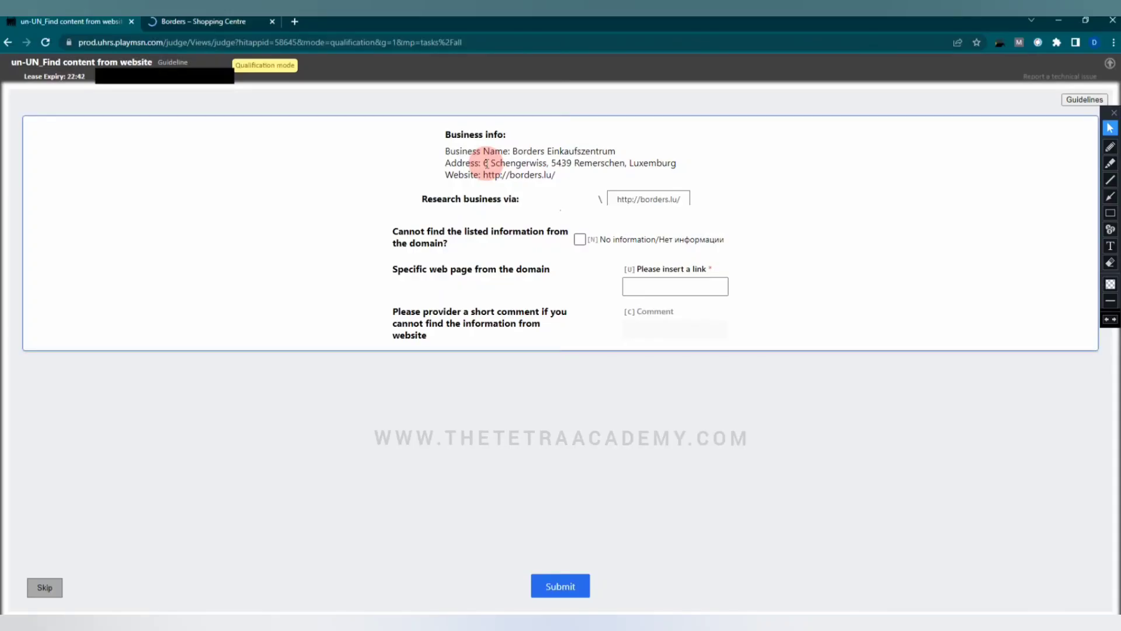
left_click_drag(488, 164, 627, 165)
right_click(618, 165)
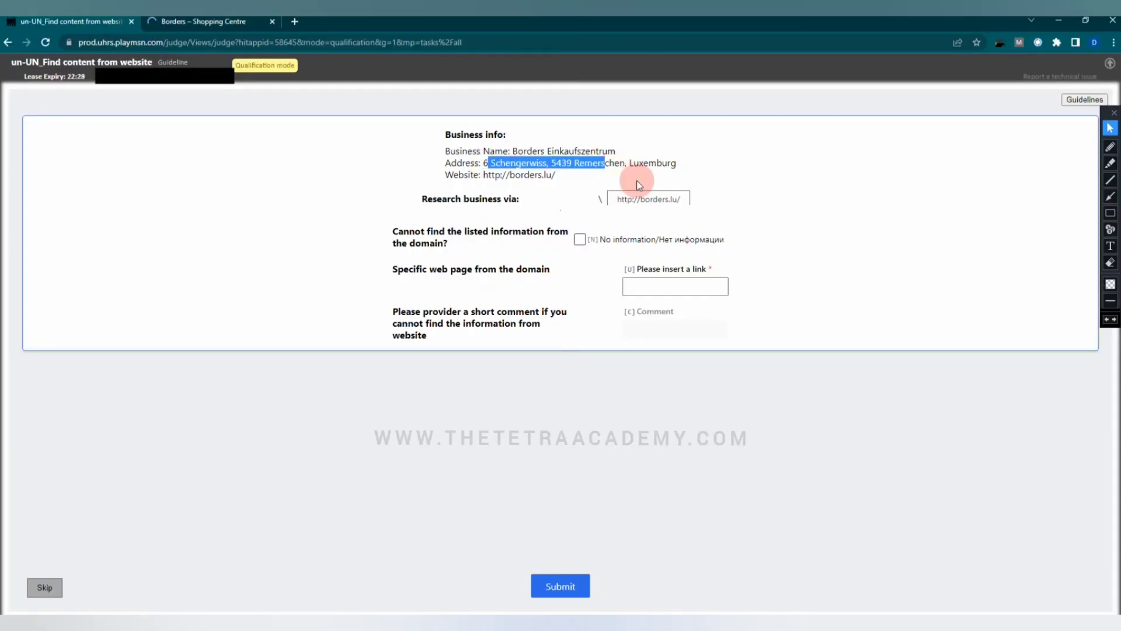
left_click(636, 180)
left_click(222, 22)
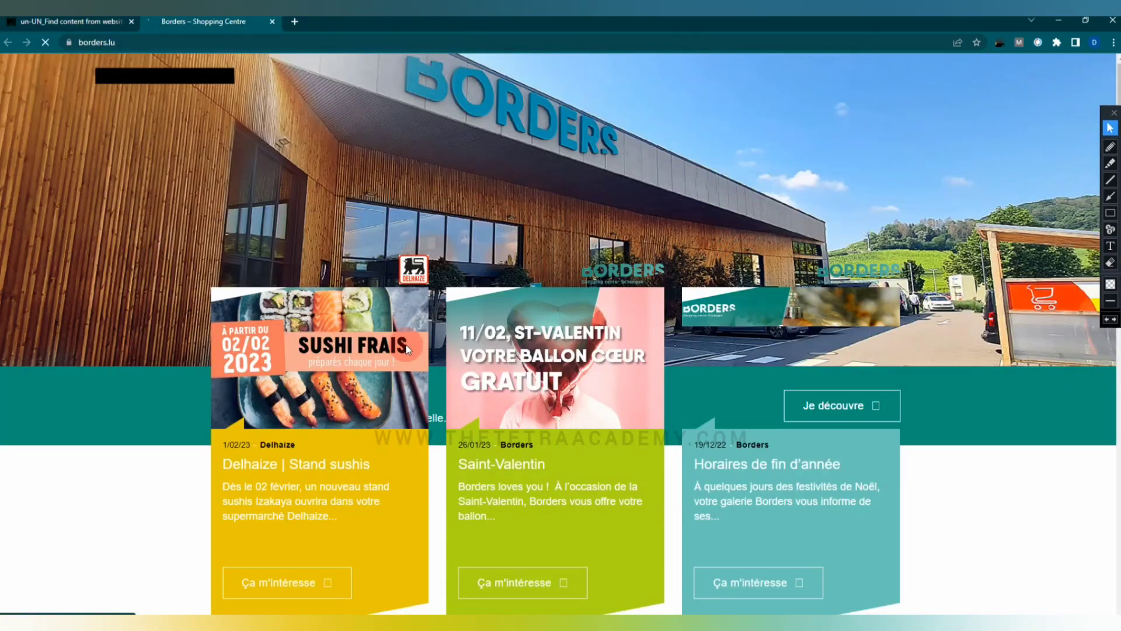
- Translate the Borders homepage from French to English and find the shopping centre's address on it
scroll(154, 248, "down", 3)
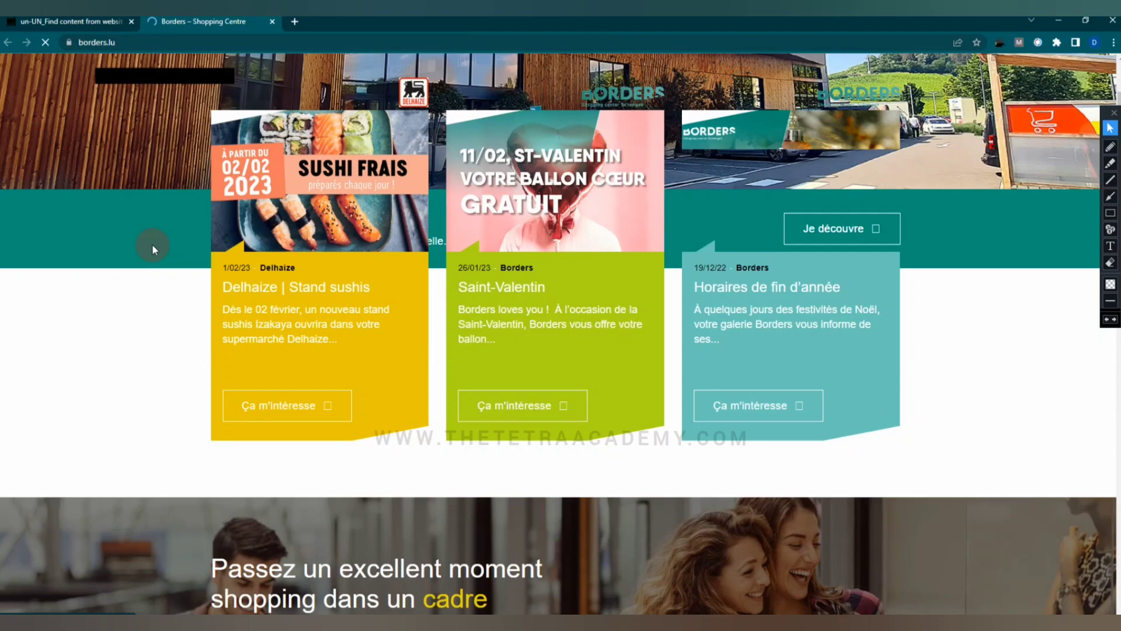
right_click(152, 244)
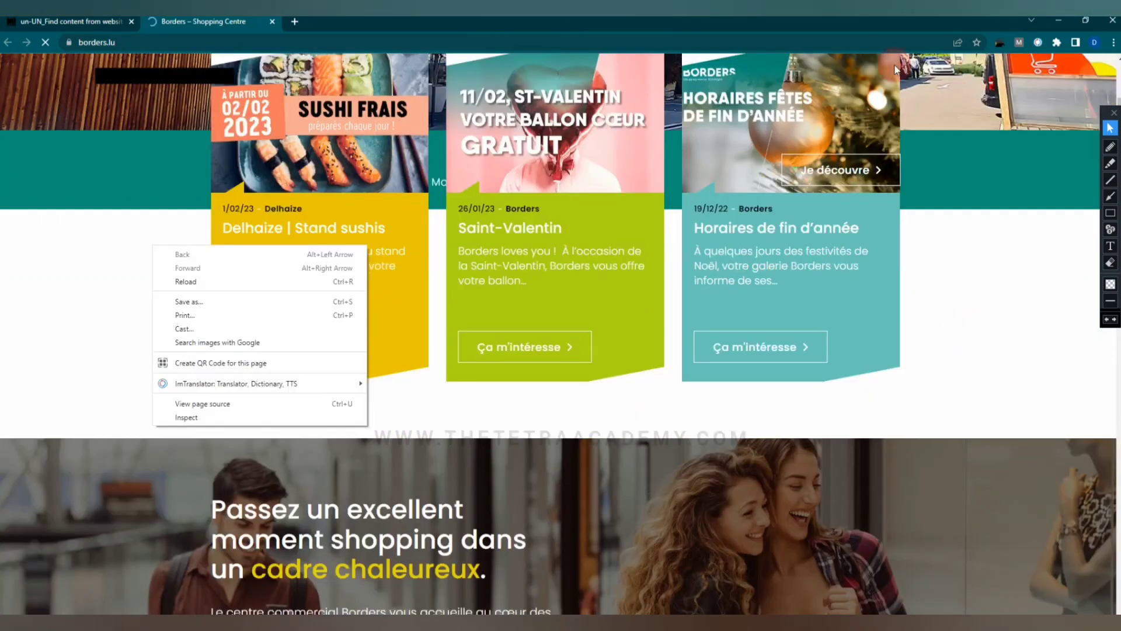
left_click(556, 257)
scroll(494, 235, "down", 1)
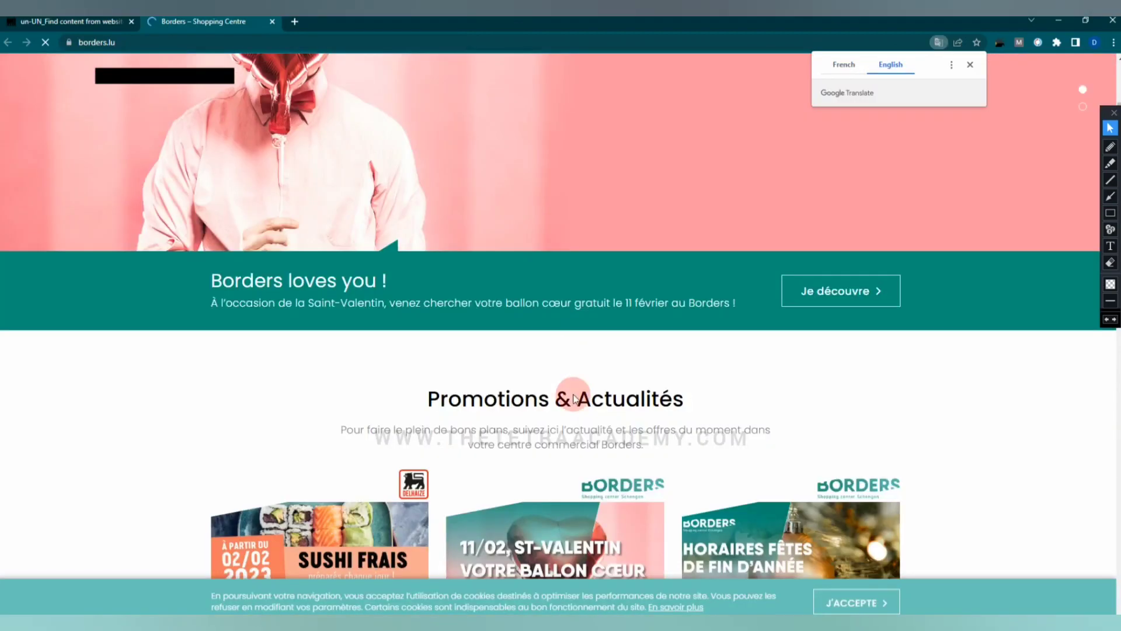
scroll(574, 399, "down", 15)
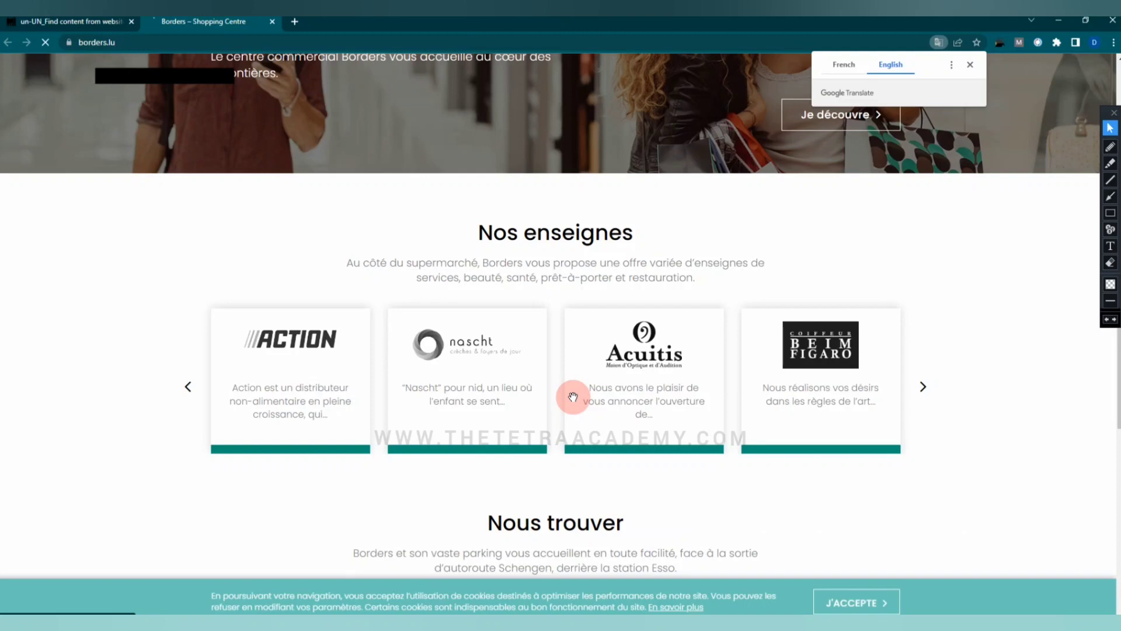
scroll(573, 397, "down", 9)
scroll(229, 260, "down", 3)
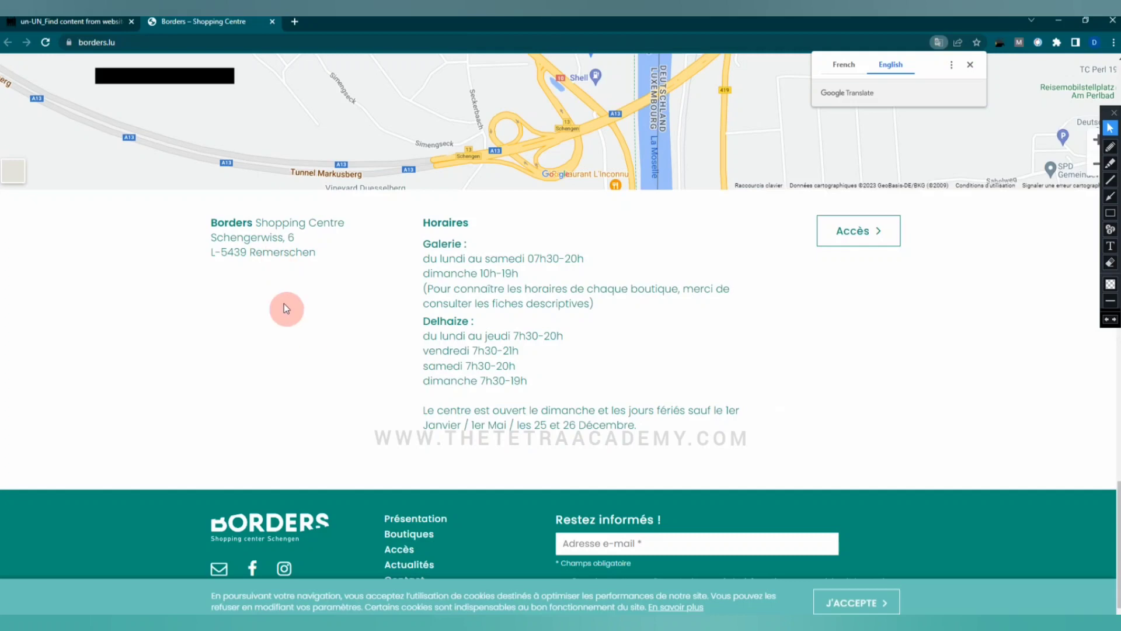
- Place the copied business address as a text annotation beneath the address on the Borders homepage and erase it after comparing
left_click(1109, 247)
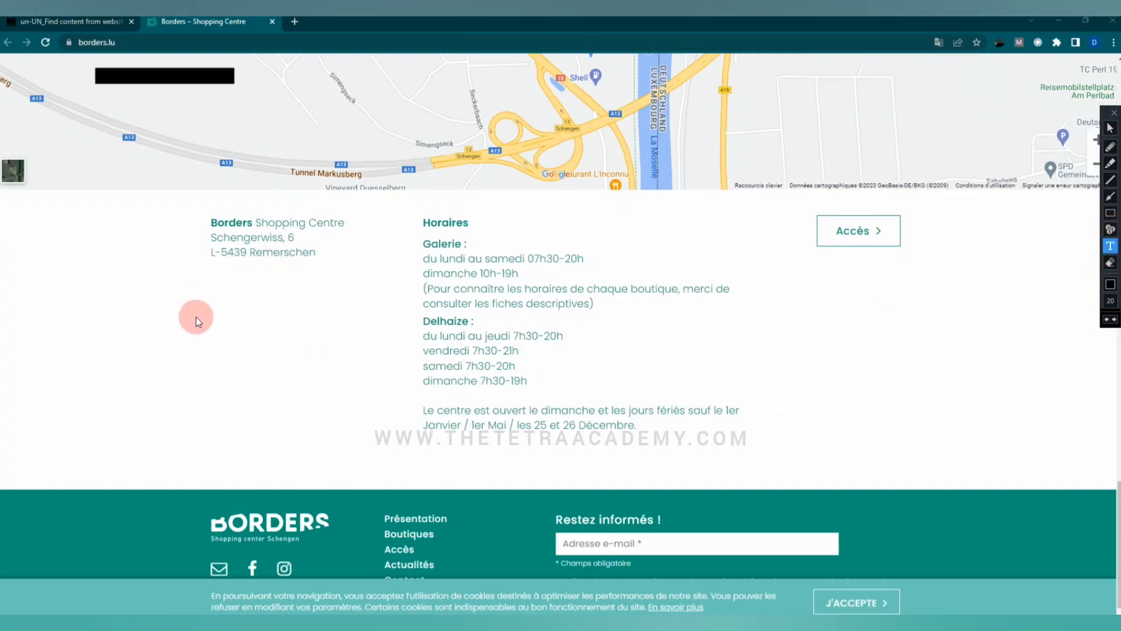
left_click(190, 293)
right_click(207, 305)
left_click(230, 353)
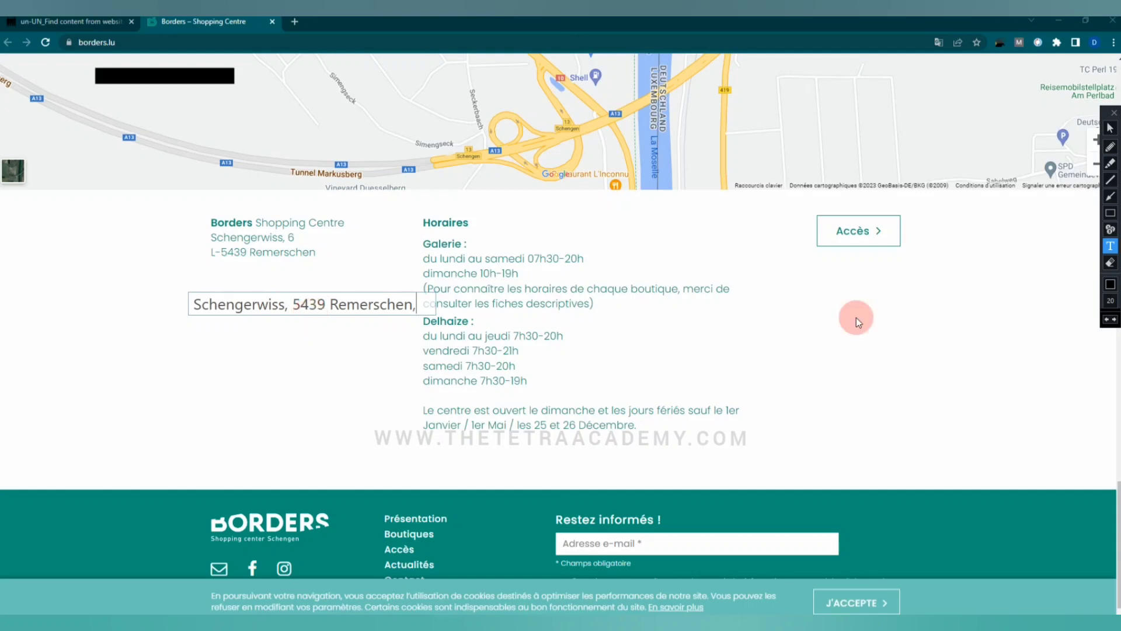
left_click(1110, 262)
left_click_drag(419, 271, 134, 346)
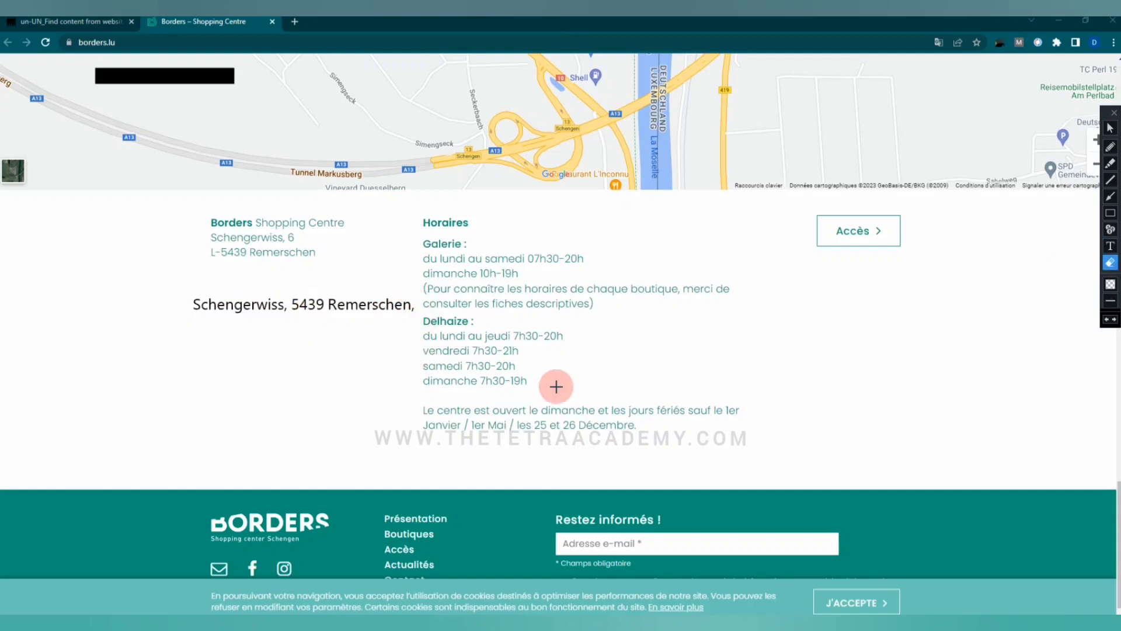
left_click(1112, 129)
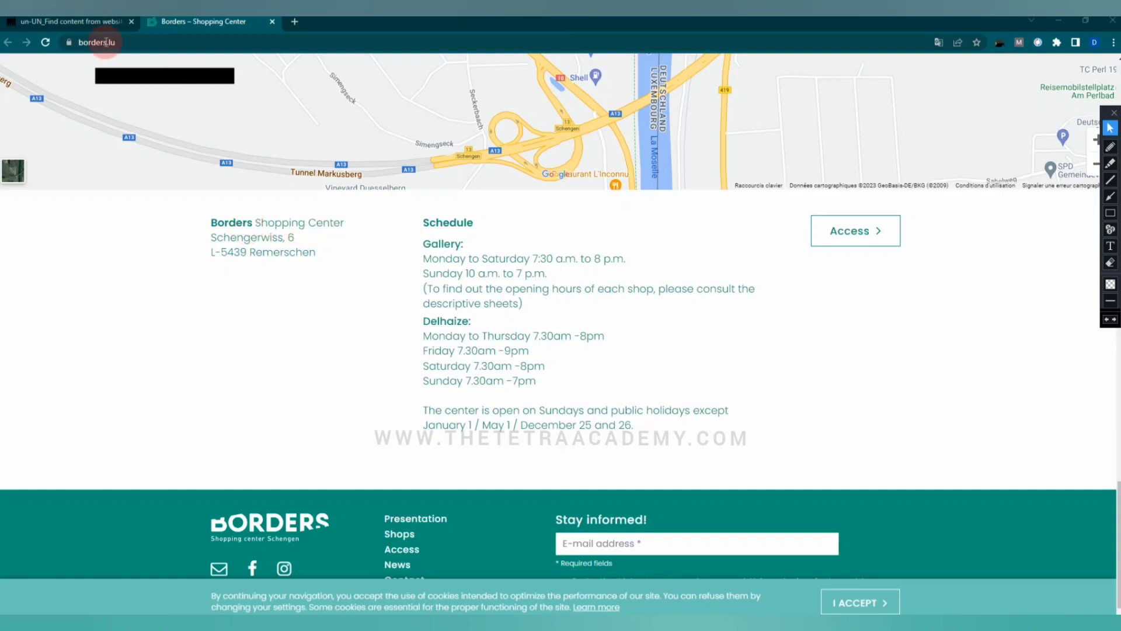
- Return to the task form and try to translate "Einkaufszentrum" in the business name into English with ImTranslator
key("ctrl+shift+Tab")
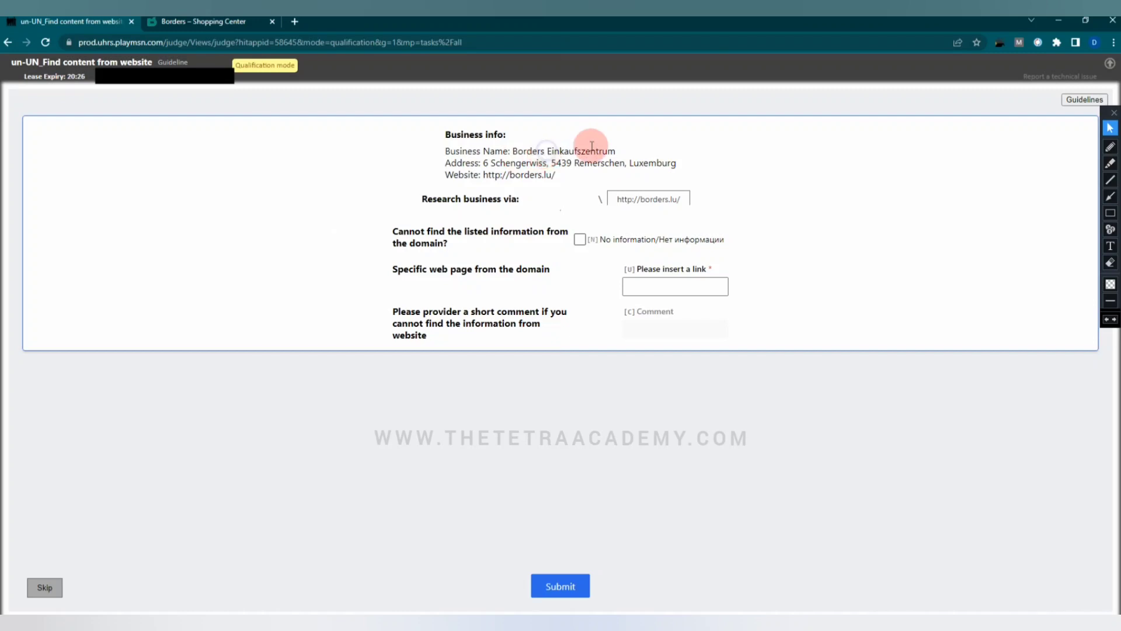
double_click(621, 149)
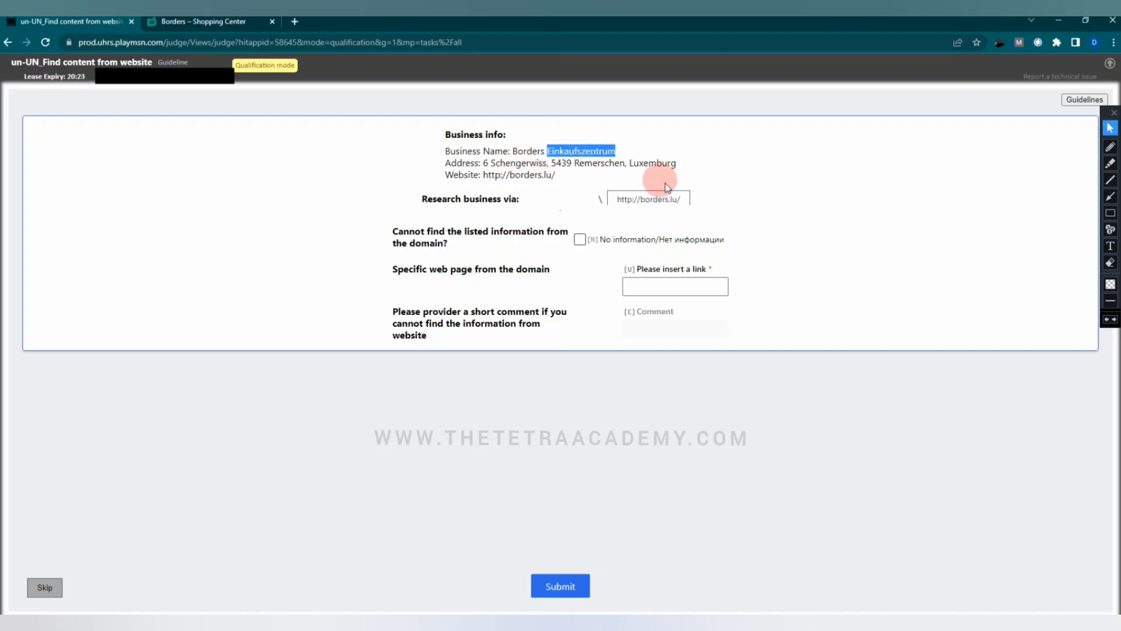
right_click(594, 151)
mouse_move(769, 219)
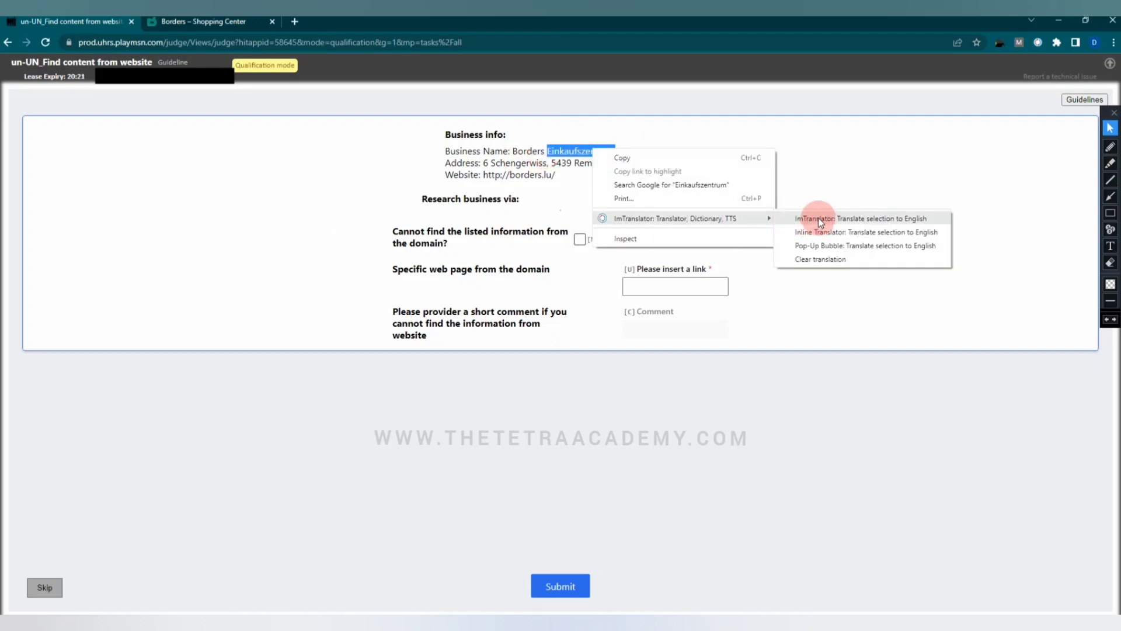
left_click(820, 219)
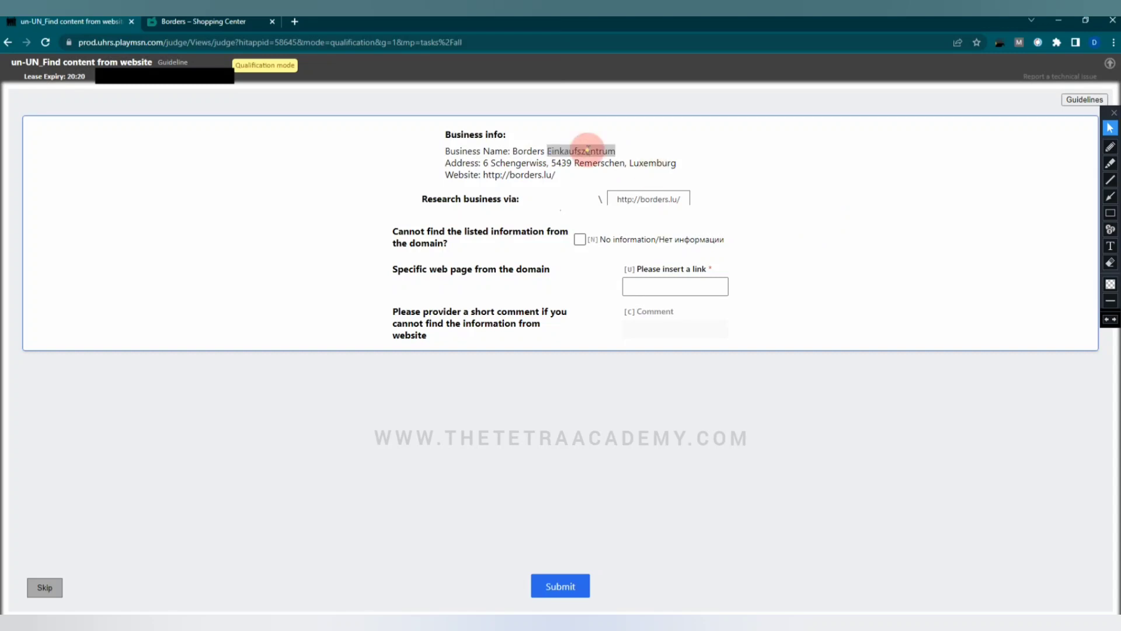
left_click(818, 233)
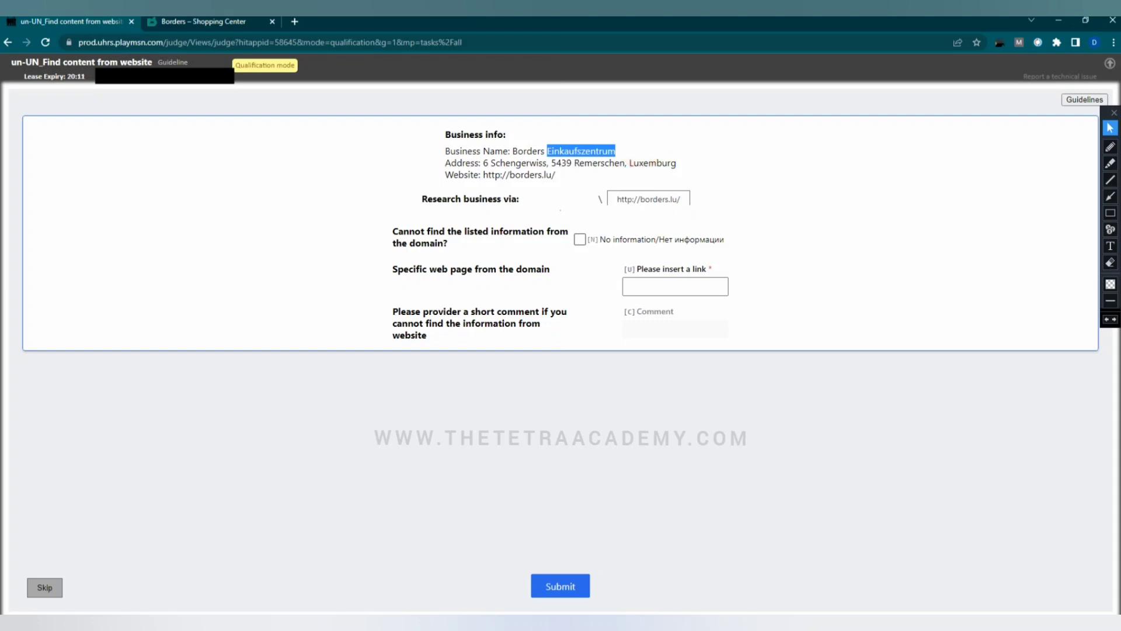
key("ctrl+alt+z")
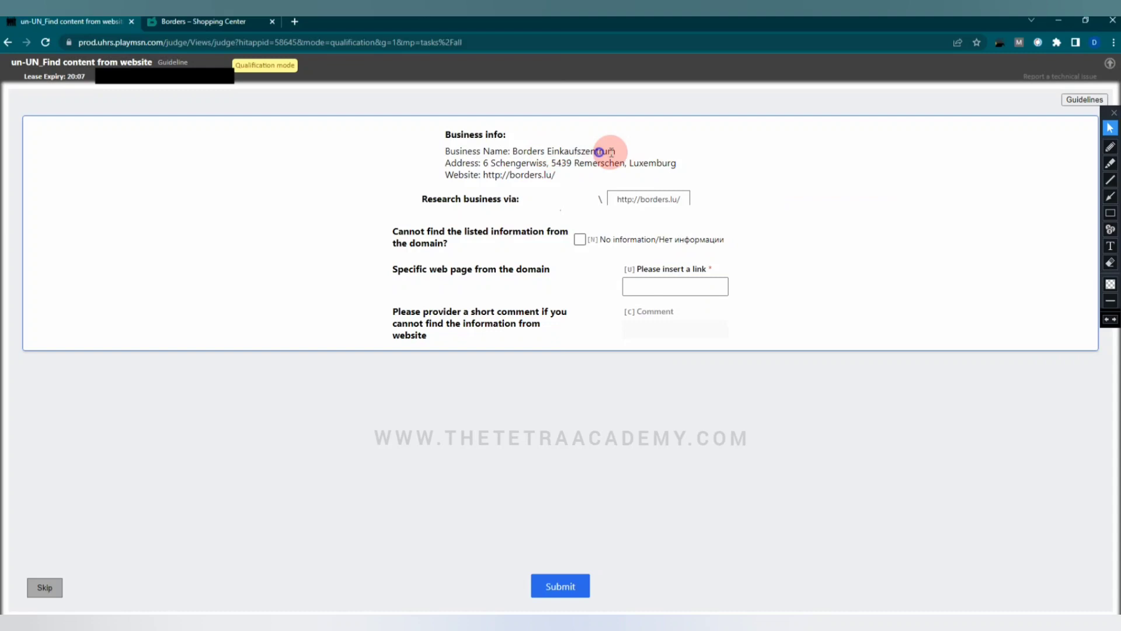
- Copy "Einkaufszentrum" from the business name and translate it into English with ImTranslator, checking both the dictionary and translator results
double_click(605, 152)
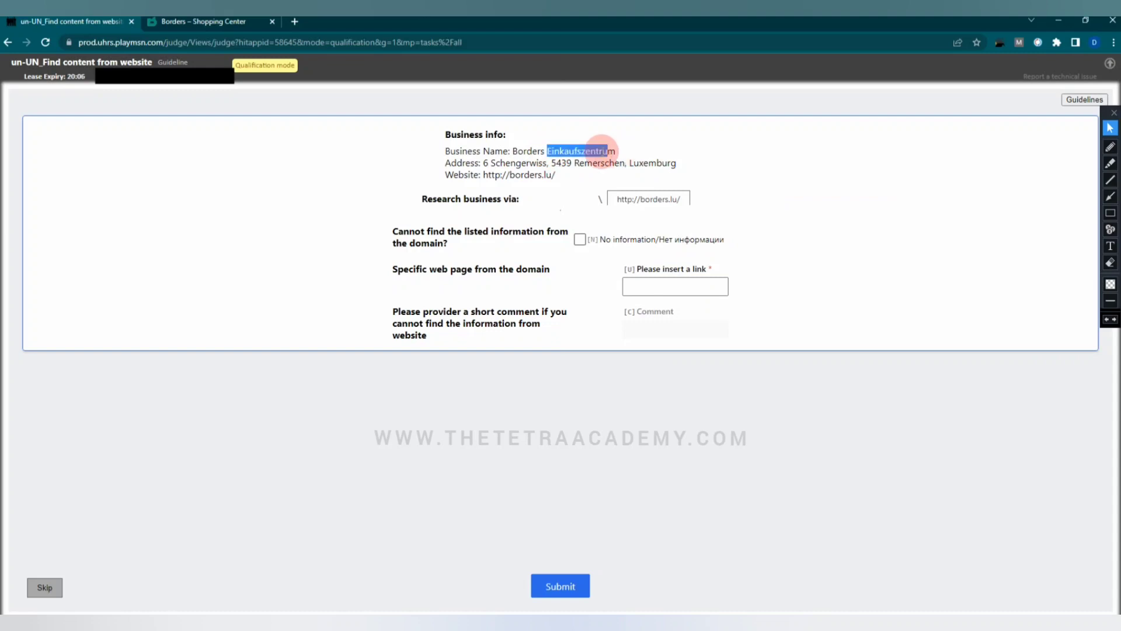
right_click(601, 153)
left_click(616, 159)
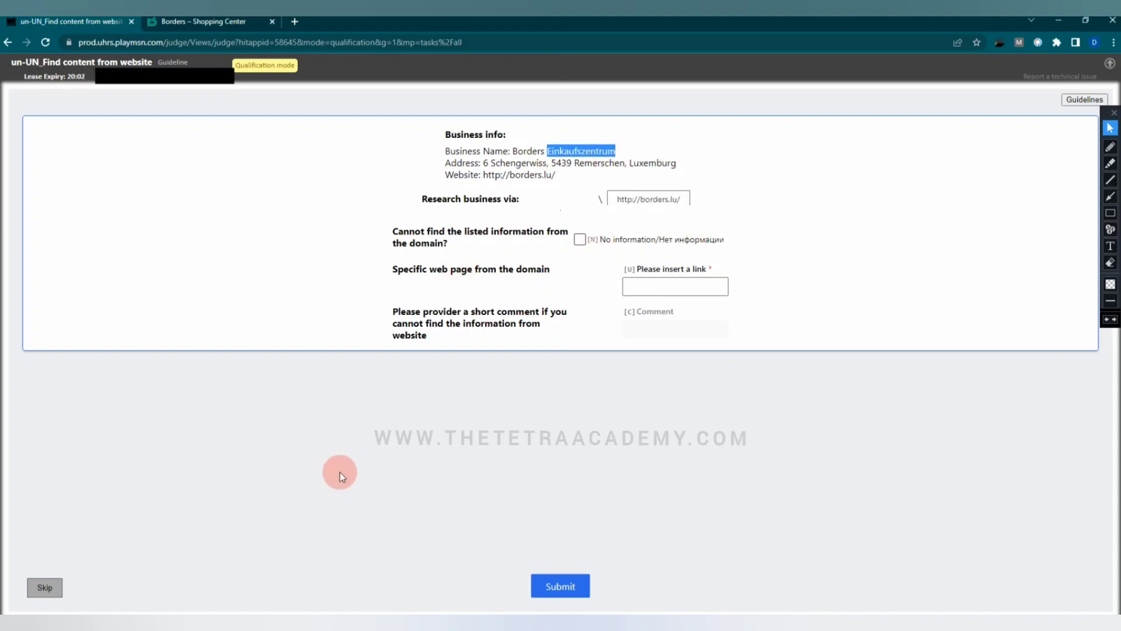
double_click(705, 245)
right_click(705, 246)
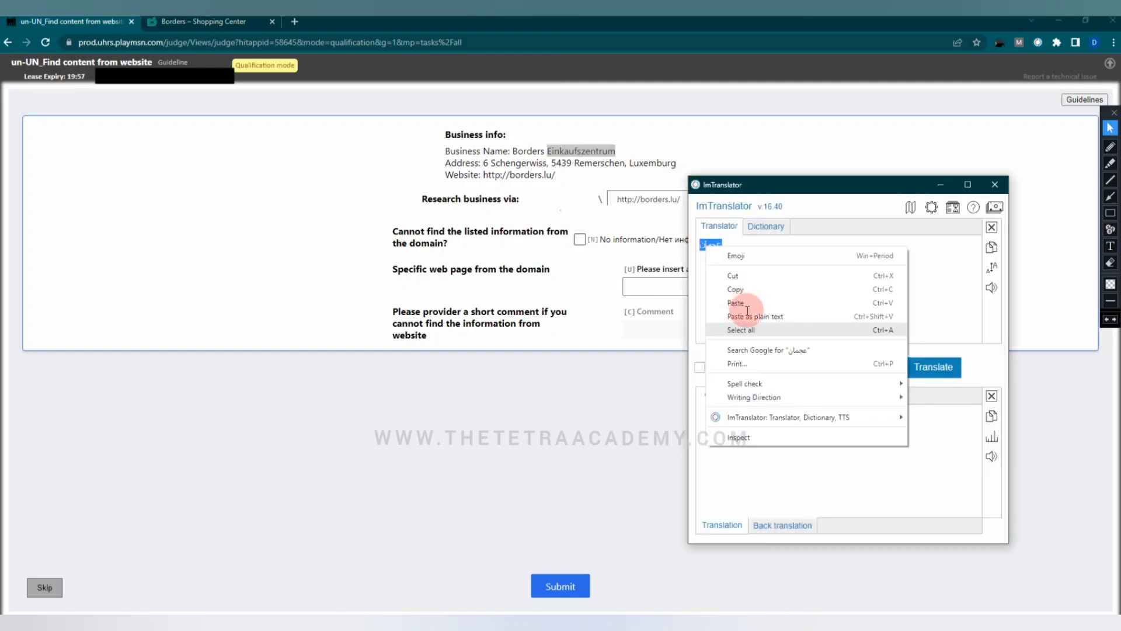
left_click(785, 304)
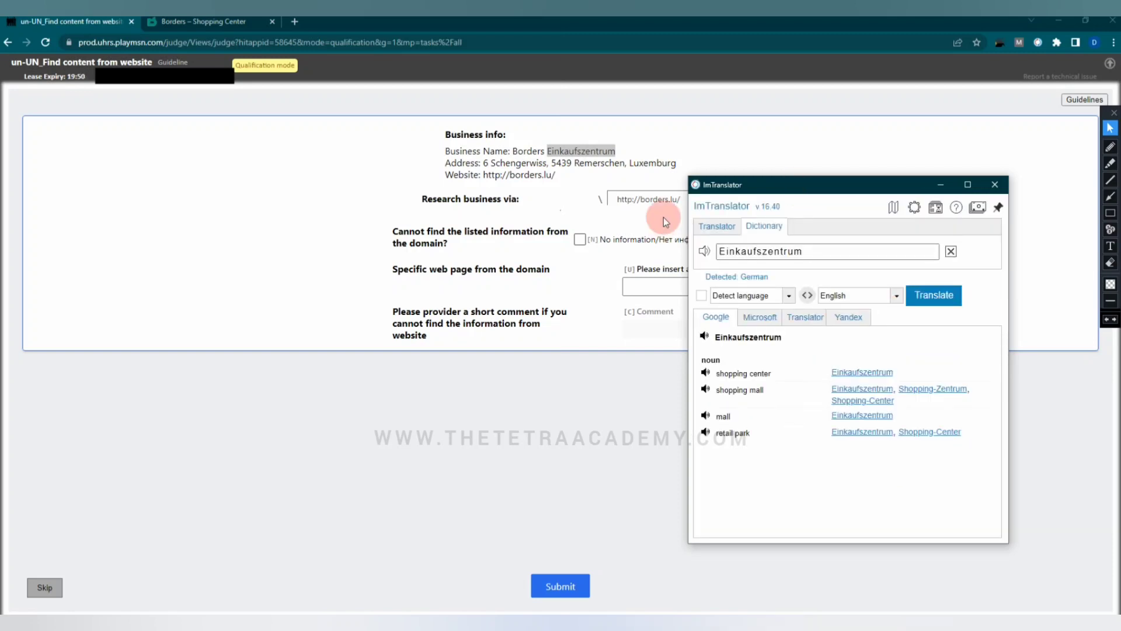
left_click(717, 227)
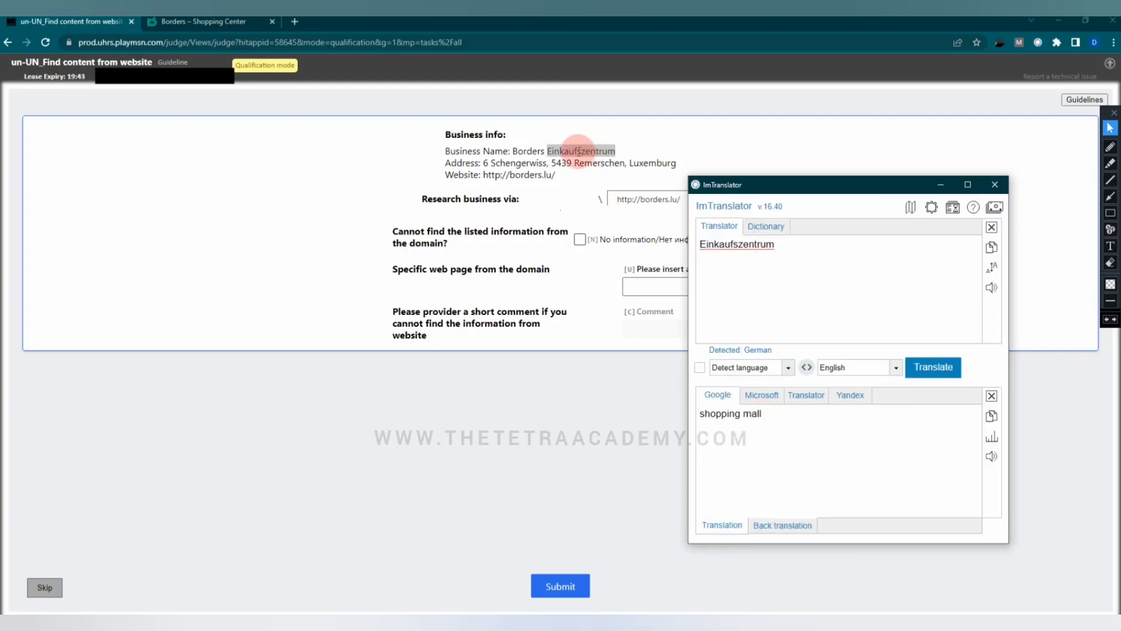
left_click(780, 387)
left_click(755, 423)
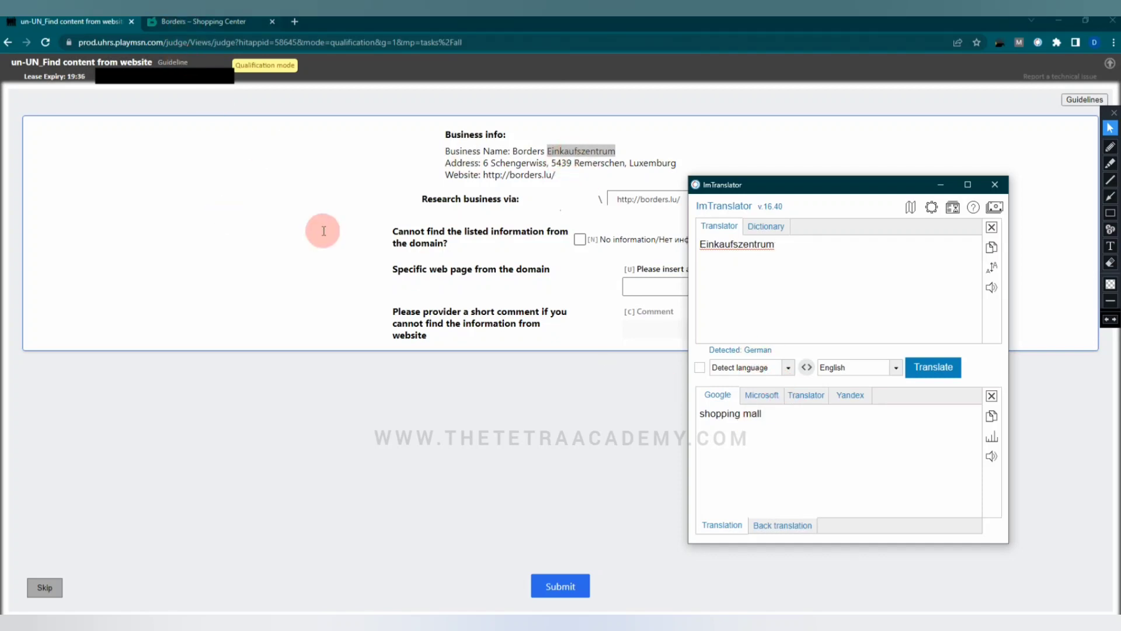
- Detach the Borders website into its own window beneath the task's business info and copy the homepage URL
key("ctrl+Tab")
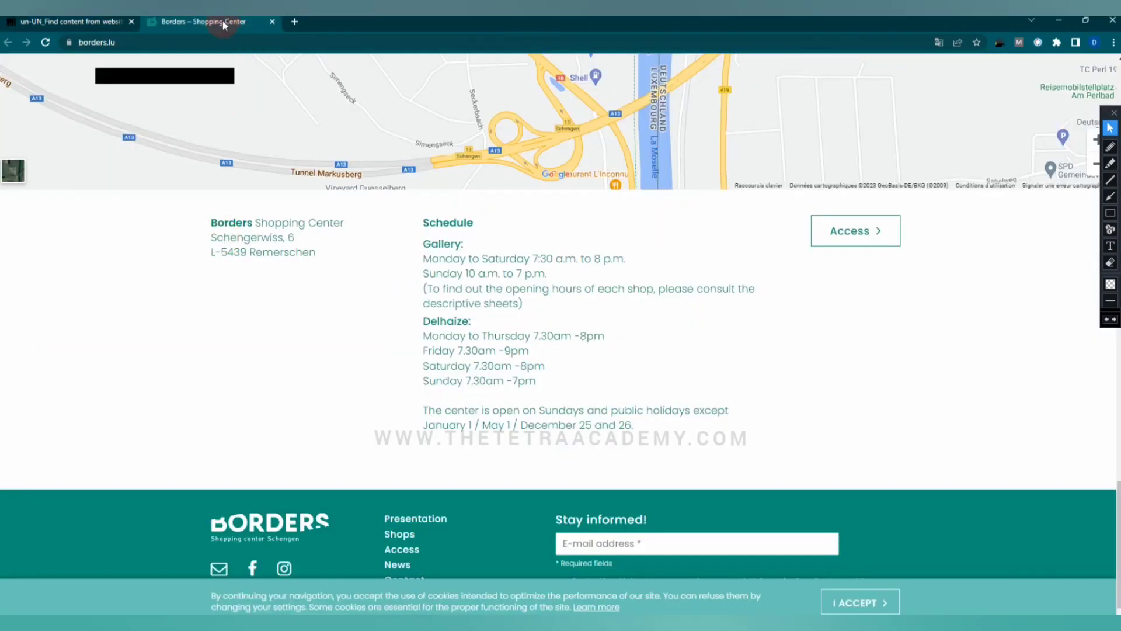
left_click_drag(540, 115, 566, 104)
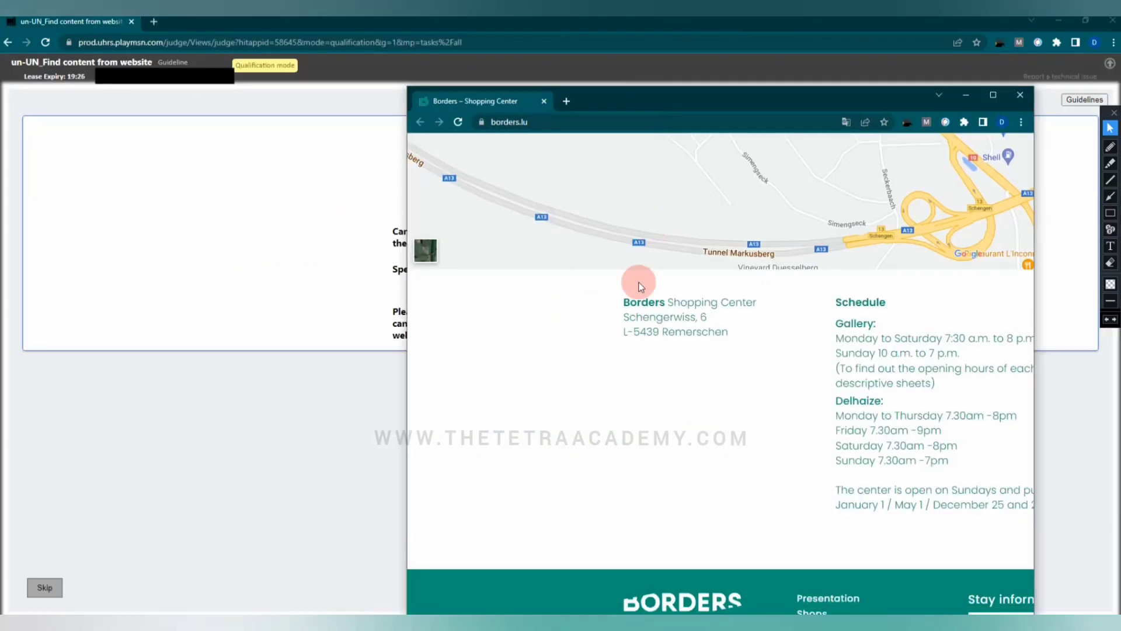
left_click_drag(645, 97, 667, 221)
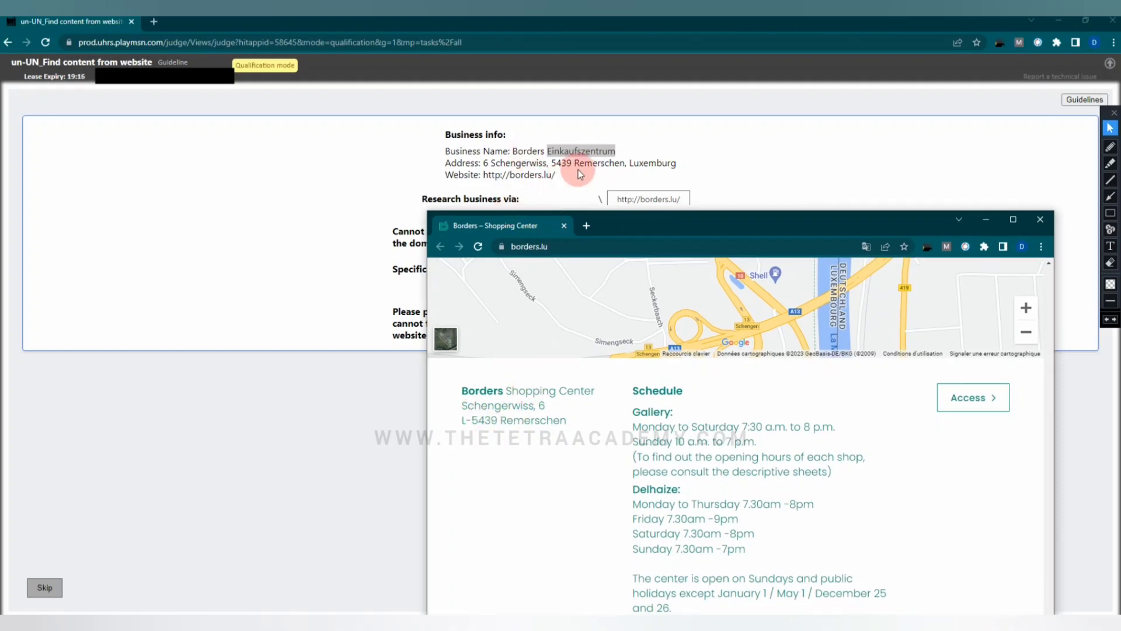
left_click(531, 246)
right_click(530, 246)
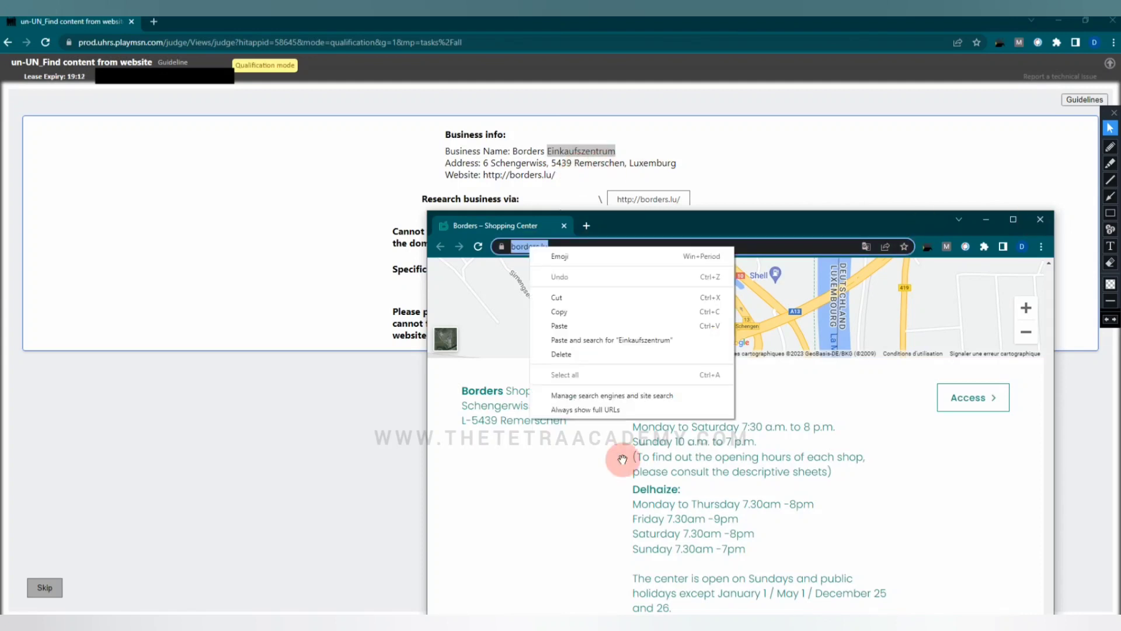
left_click(557, 310)
- Open the Contact page of the Borders website and look through it for the business details in a maximized window
scroll(617, 451, "up", 15)
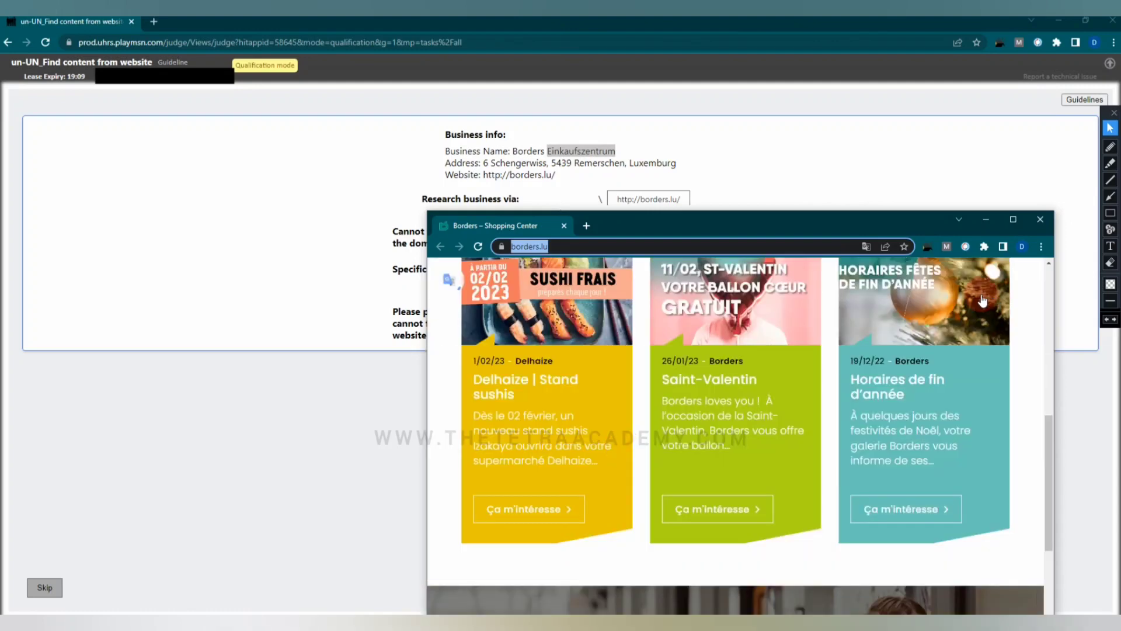
scroll(983, 298, "up", 5)
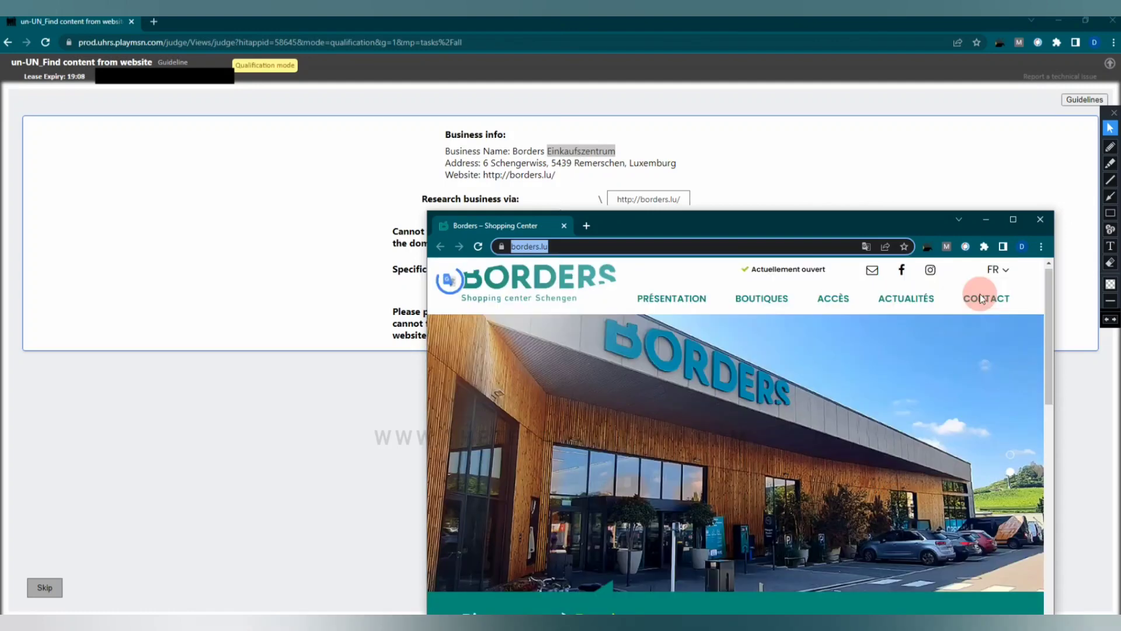
left_click(981, 298)
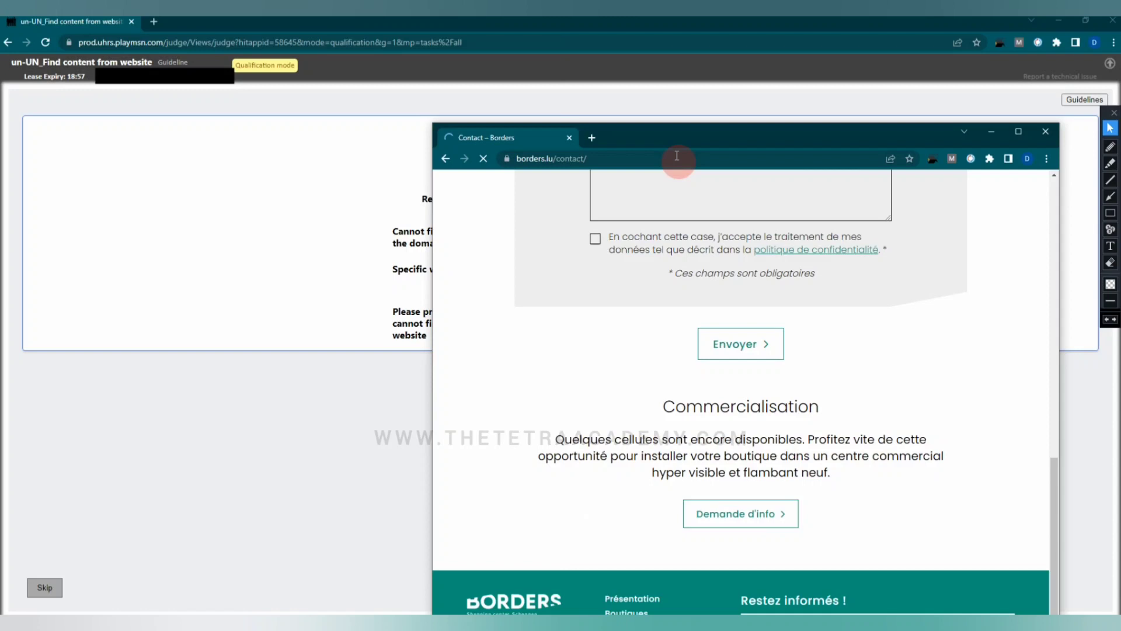
left_click_drag(696, 131, 660, 53)
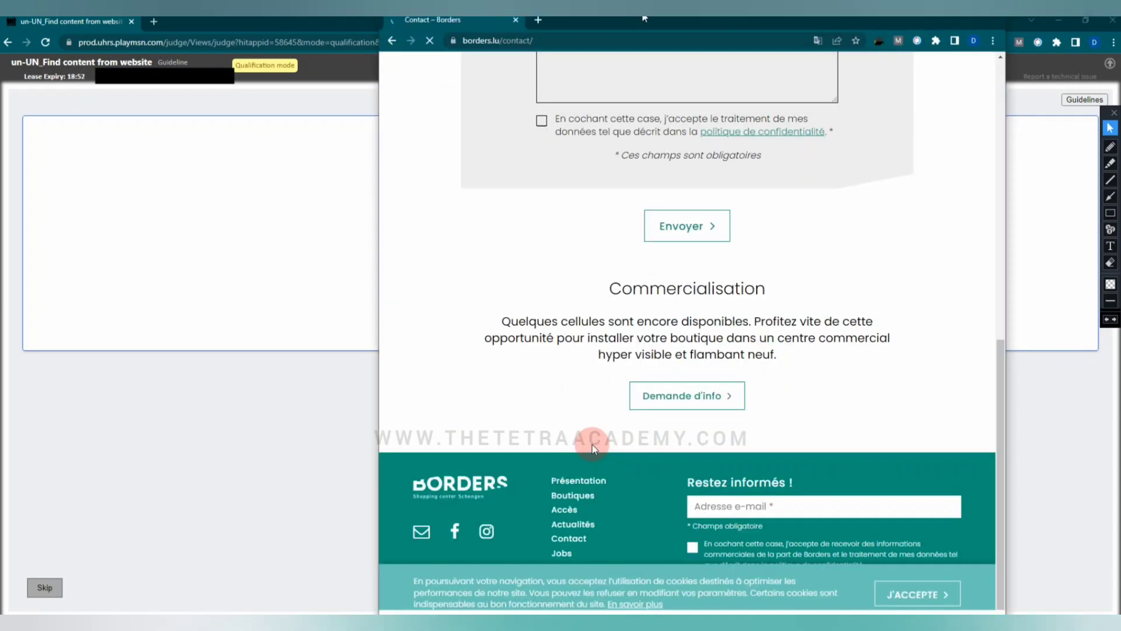
key("super+Up")
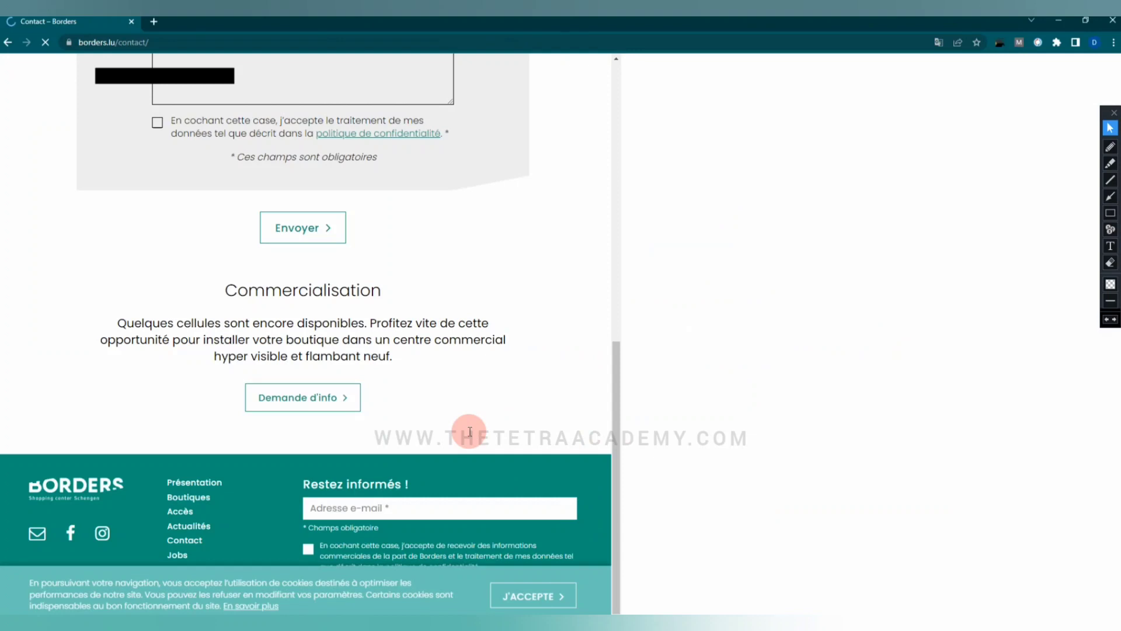
scroll(405, 459, "down", 1)
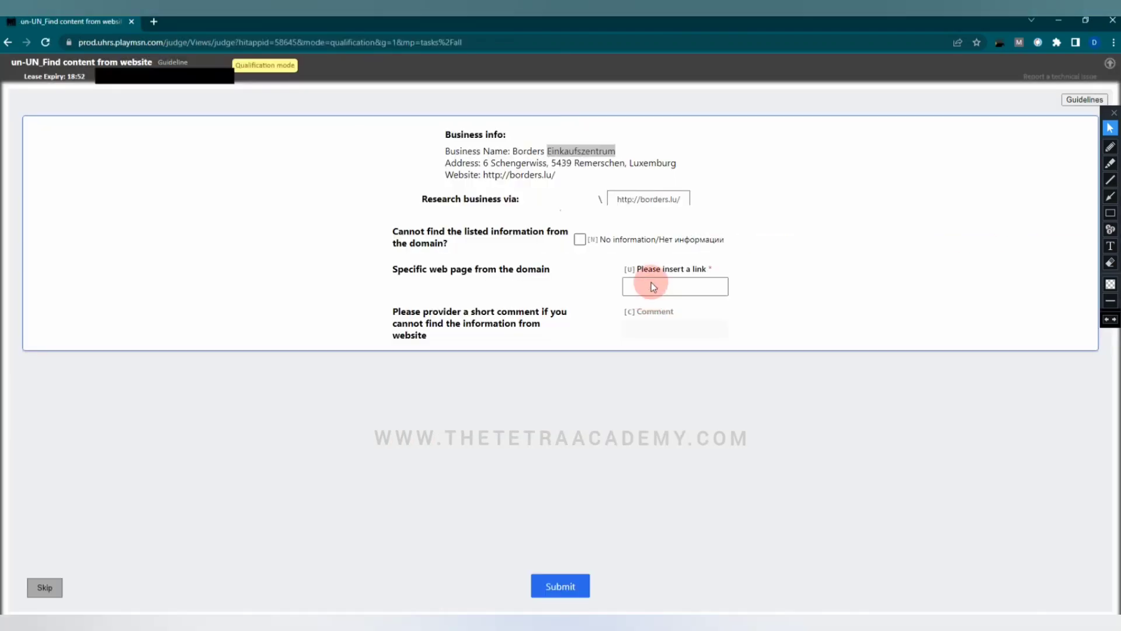
left_click(647, 288)
left_click(671, 288)
left_click(1114, 133)
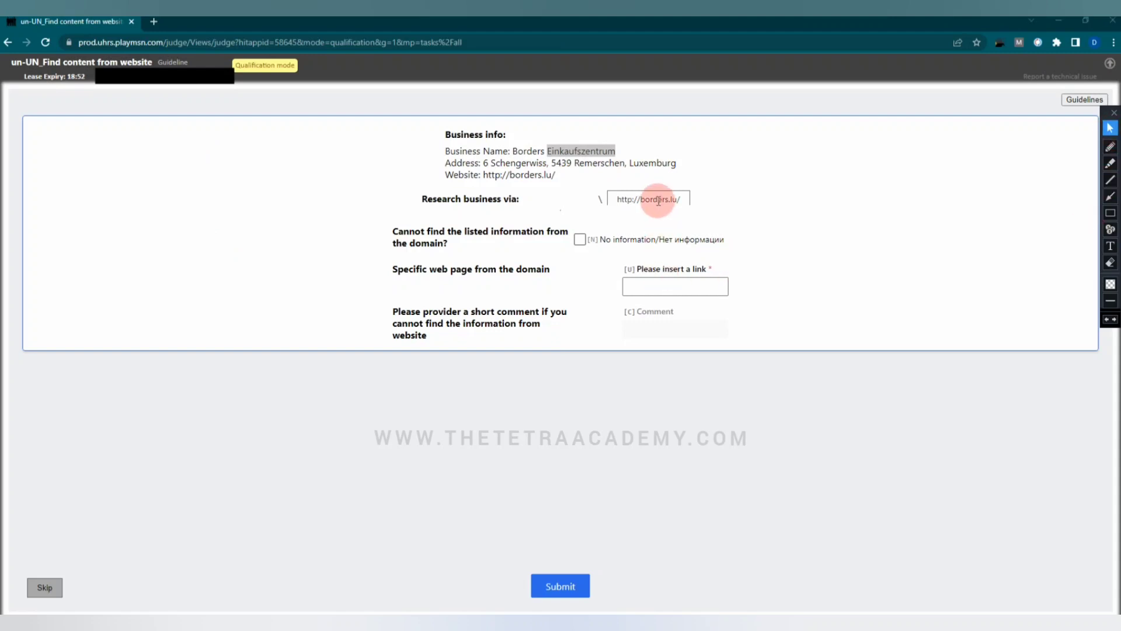
right_click(651, 287)
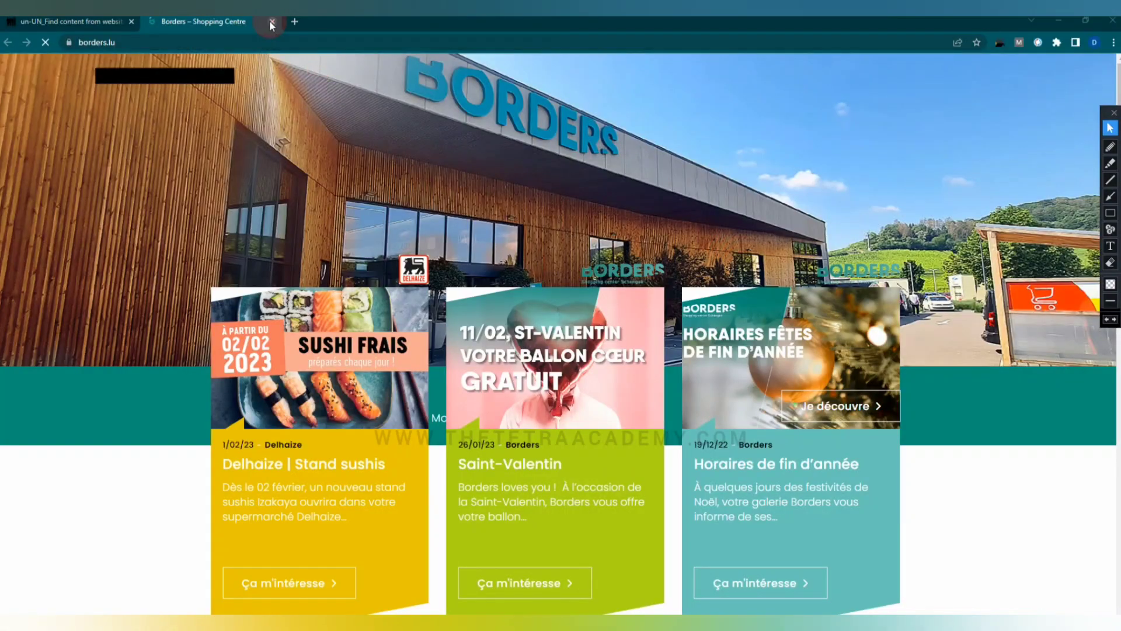
key("ctrl+w")
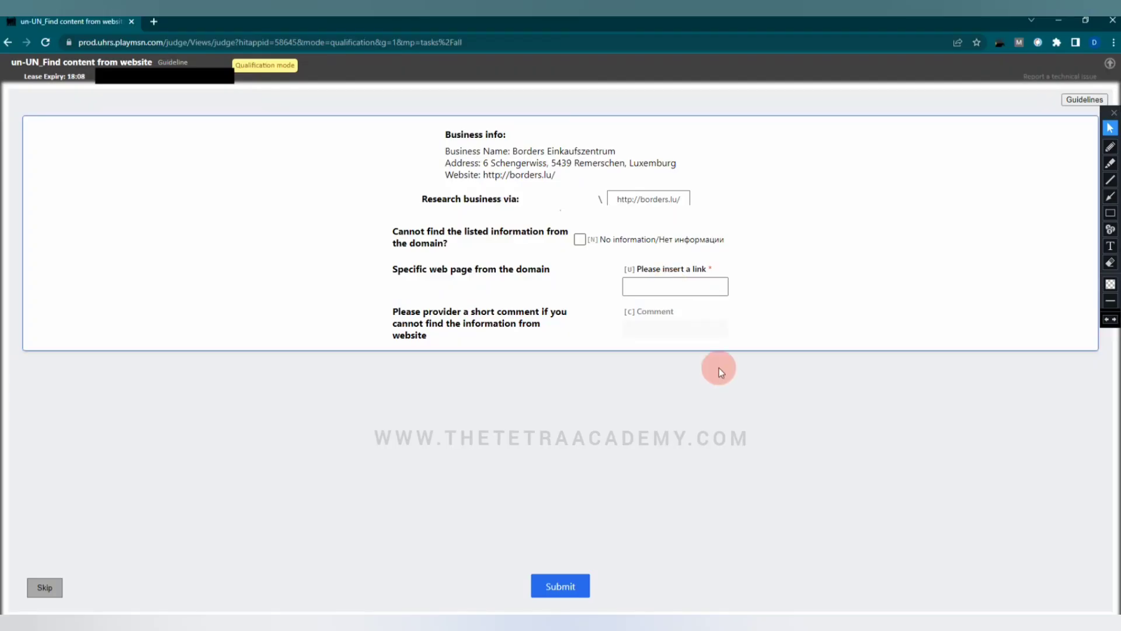
key("u")
type("https://borders.lu/")
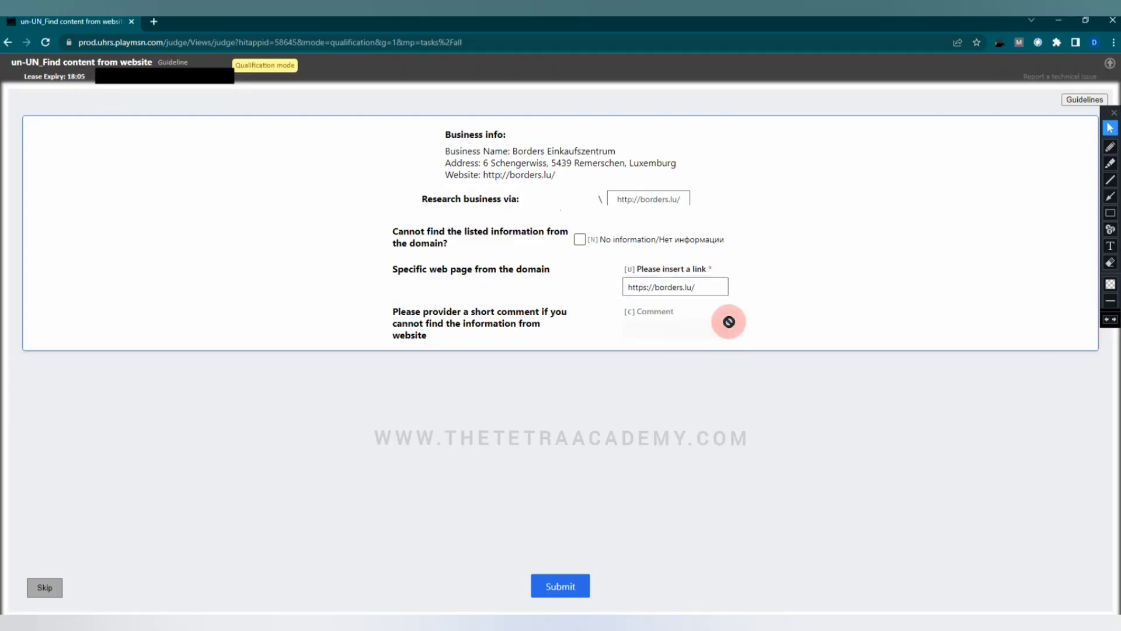
left_click(564, 584)
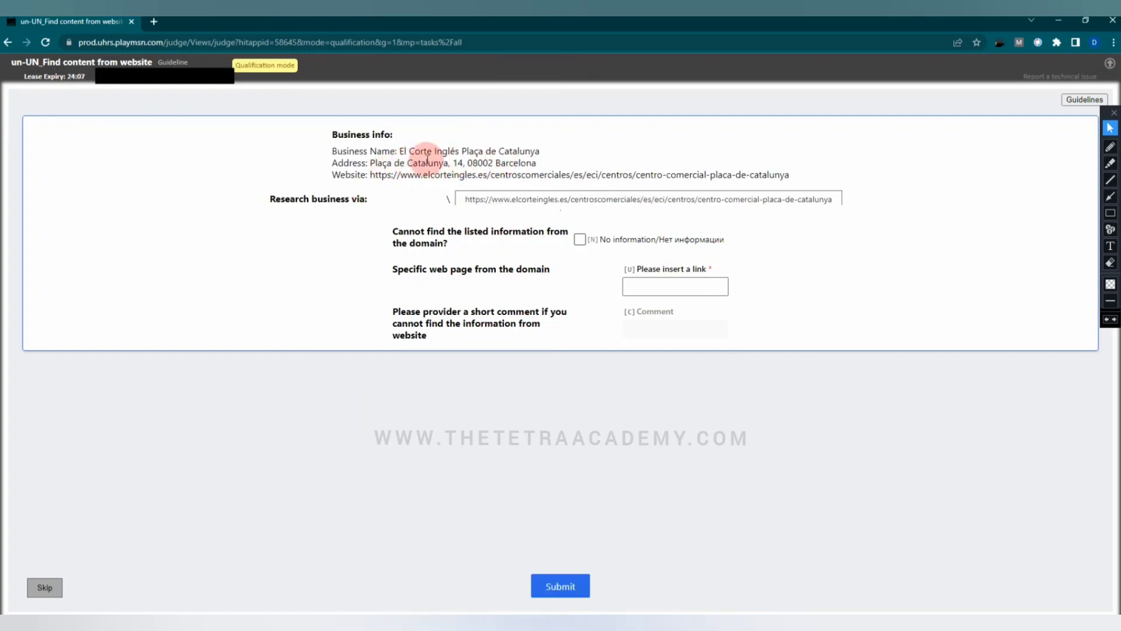
- Copy the business name "El Corte Inglés Plaça de Catalunya" and translate it into English with ImTranslator
left_click_drag(399, 152, 572, 151)
right_click(525, 149)
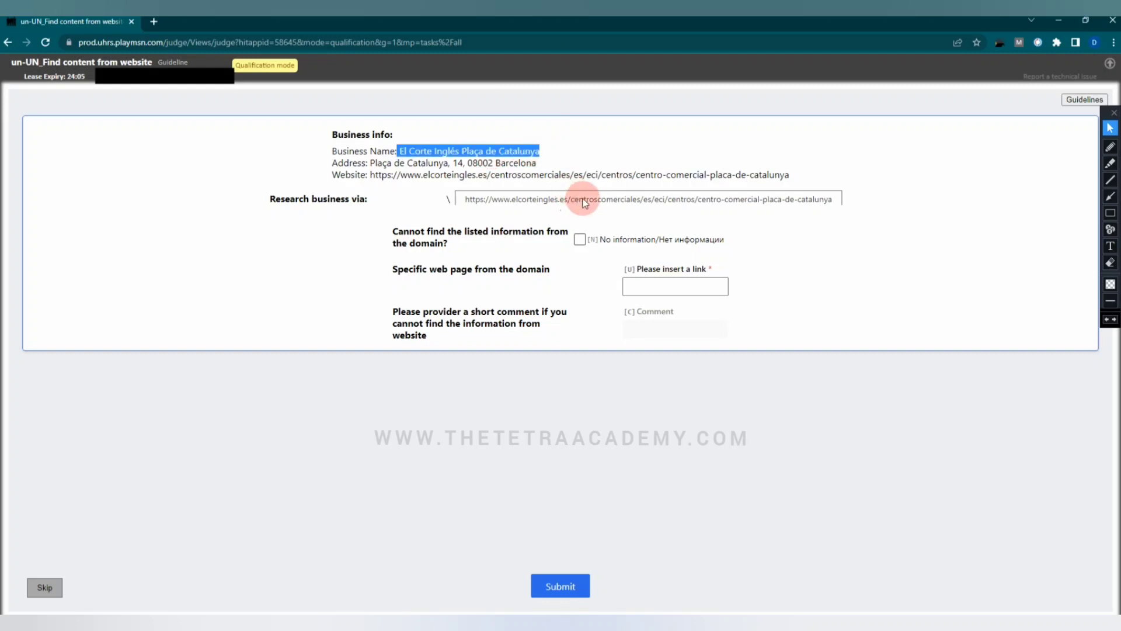
left_click(552, 157)
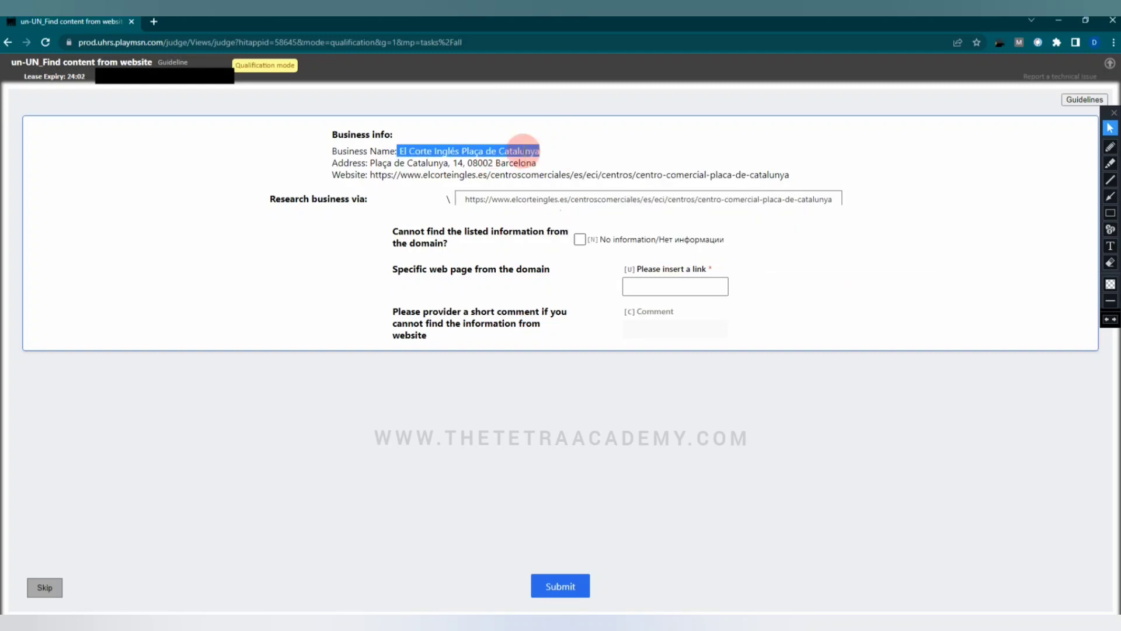
right_click(525, 151)
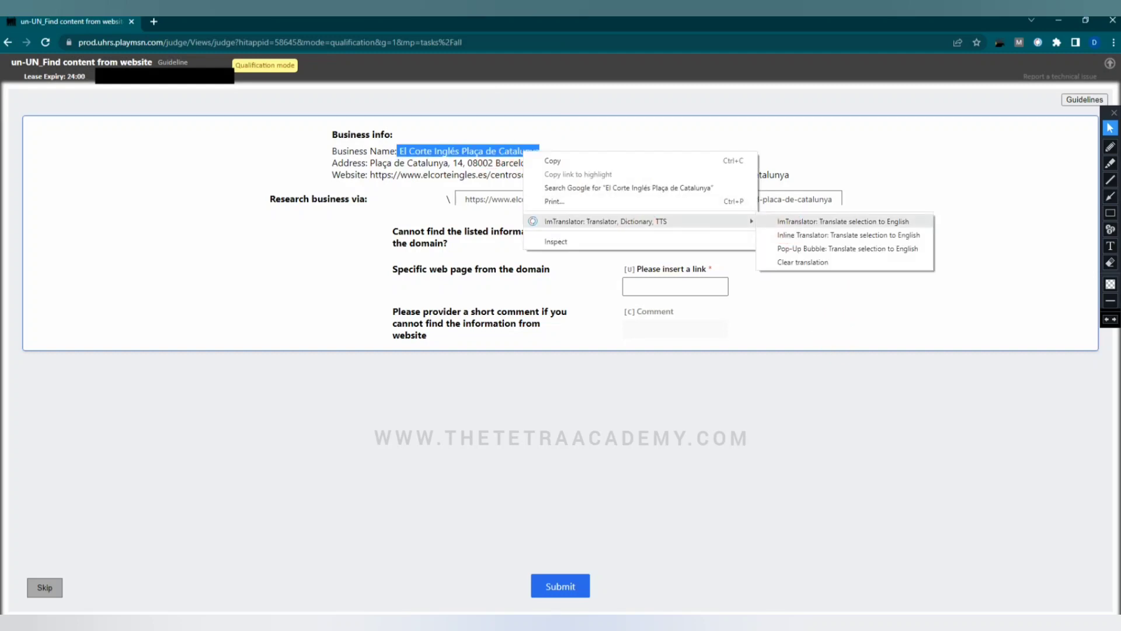
key("Escape")
left_click(854, 227)
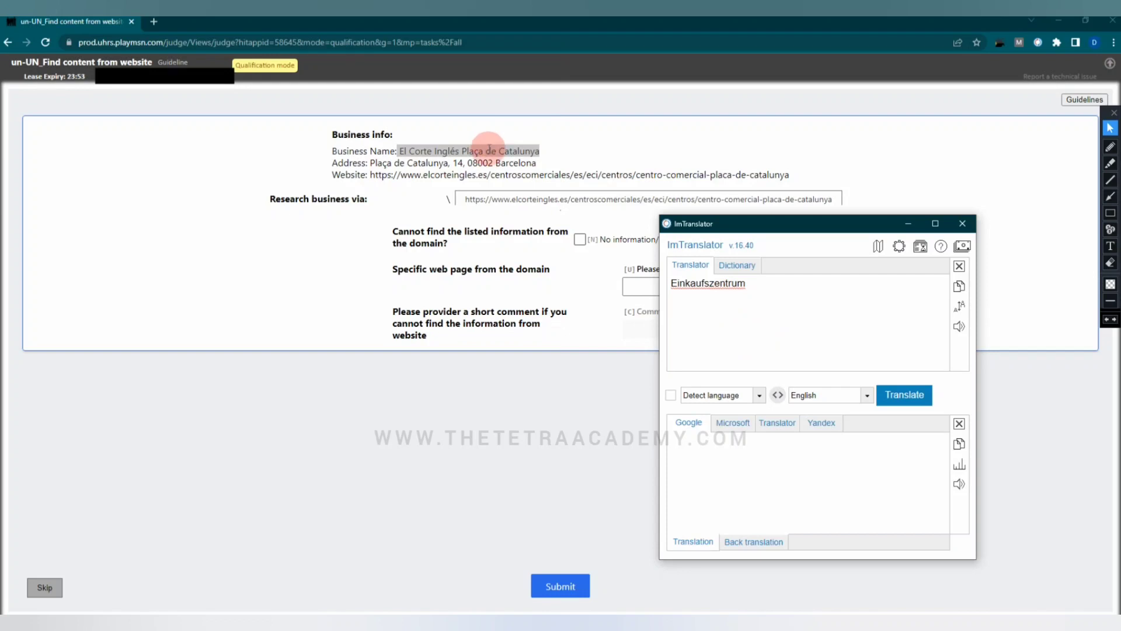
left_click(453, 595)
left_click(715, 290)
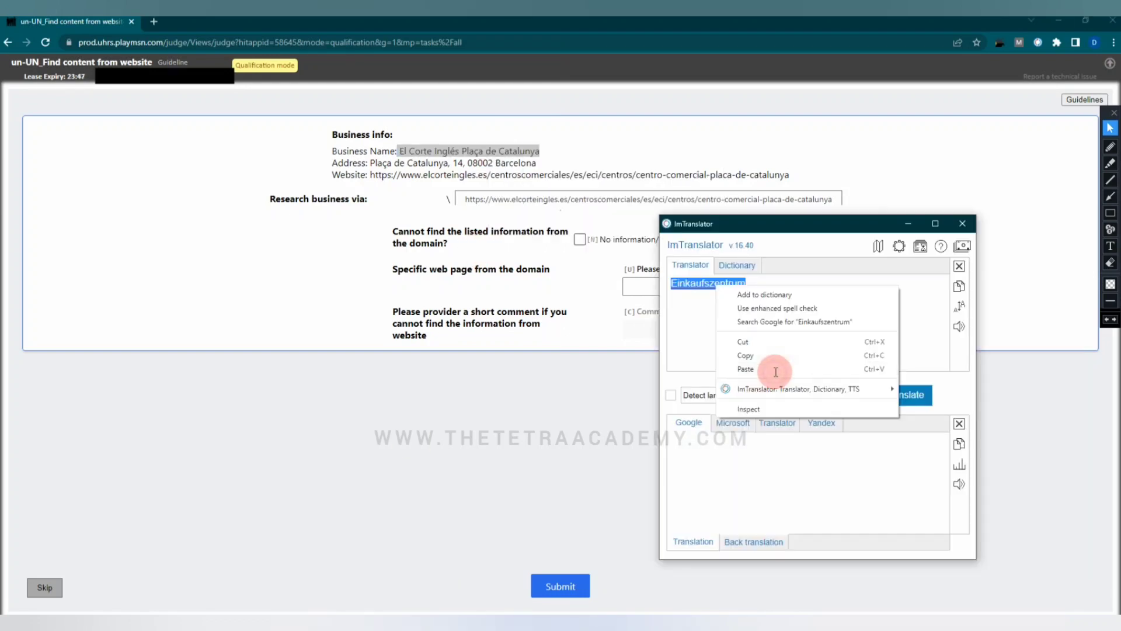
left_click(776, 372)
key("ctrl+v")
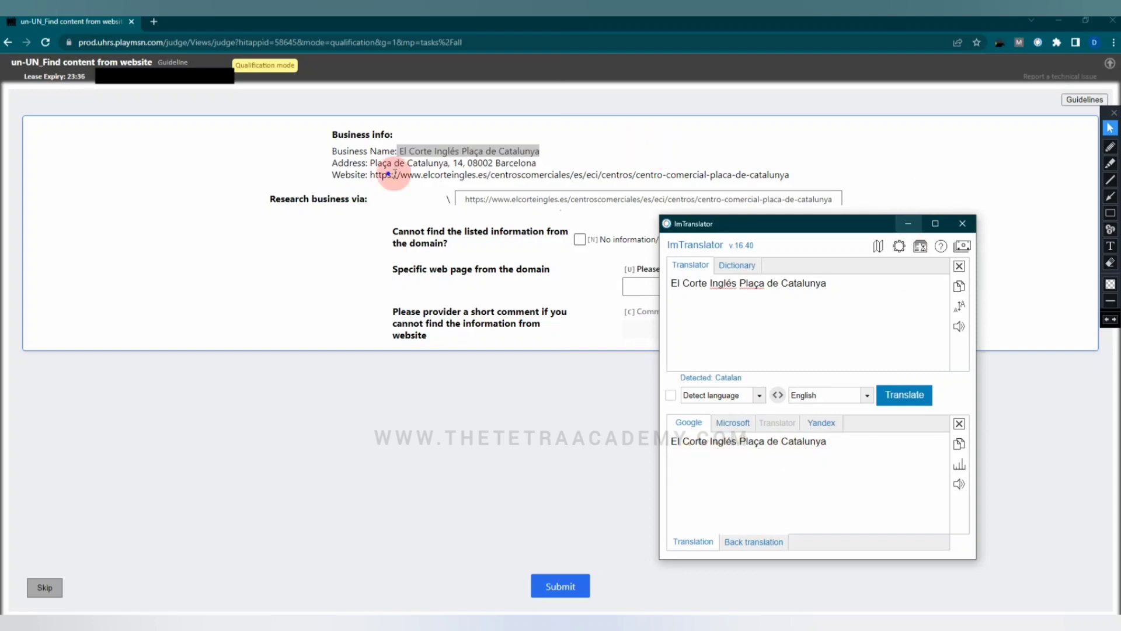
- Minimize ImTranslator, open the El Corte Inglés website from the task form and find the store's address on the page
left_click(908, 223)
left_click(371, 164)
left_click_drag(370, 164, 425, 164)
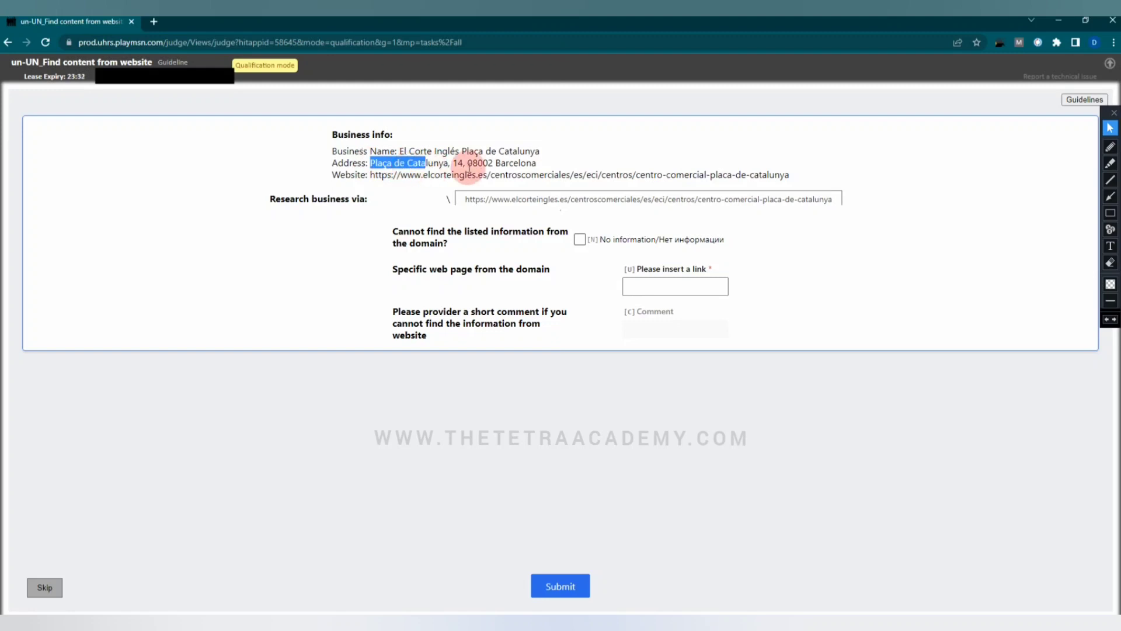
left_click(633, 200)
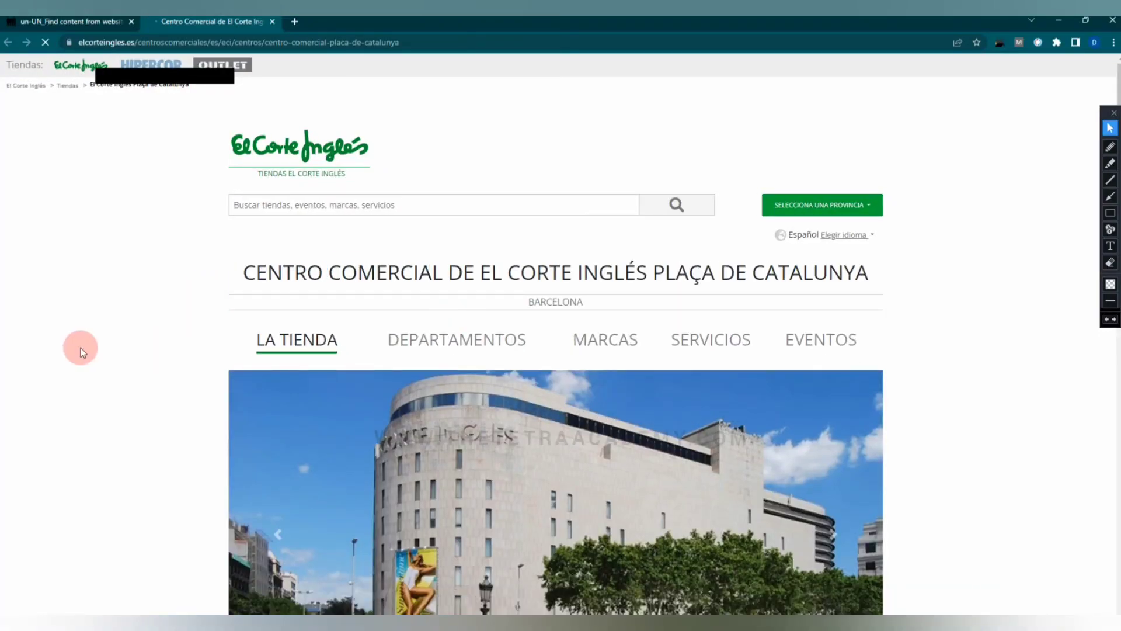
scroll(81, 348, "down", 2)
scroll(81, 348, "down", 4)
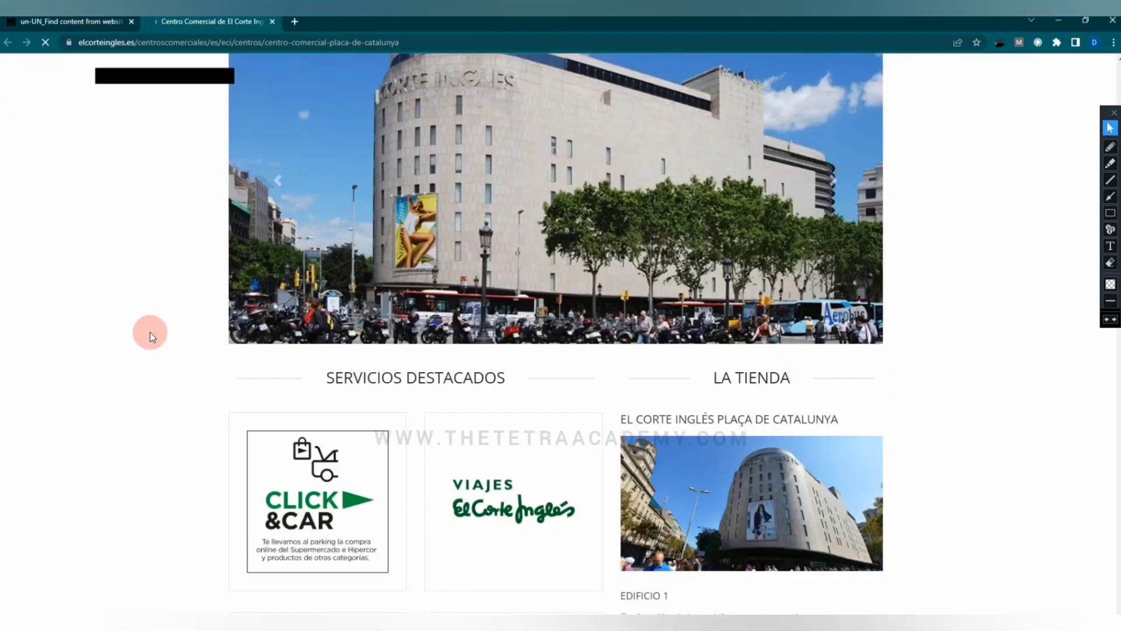
scroll(152, 331, "down", 5)
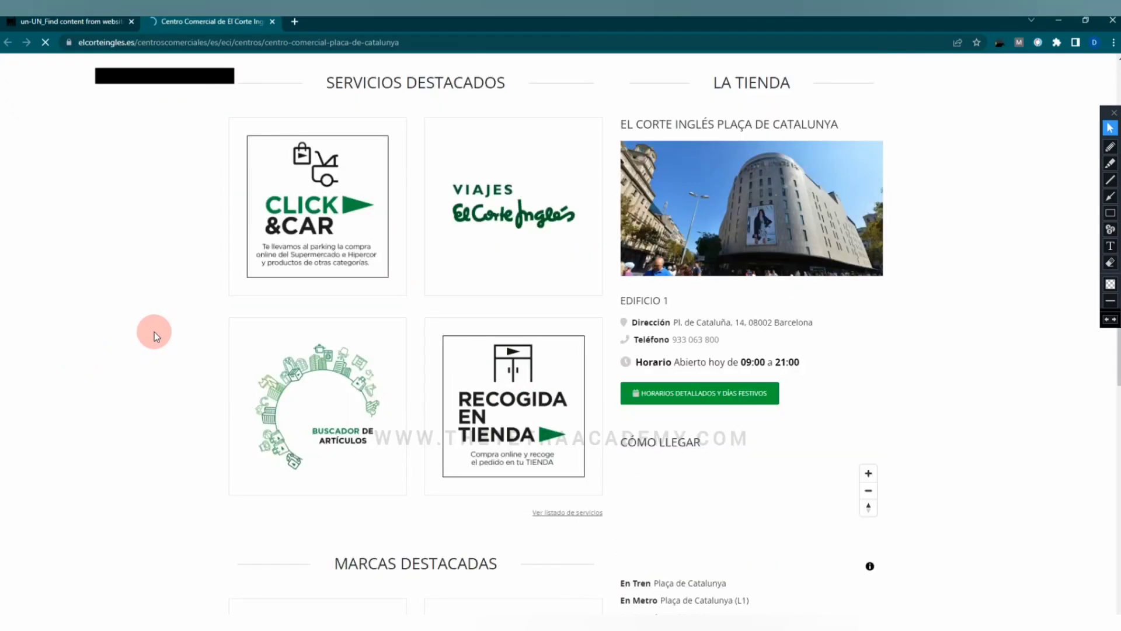
scroll(154, 332, "down", 3)
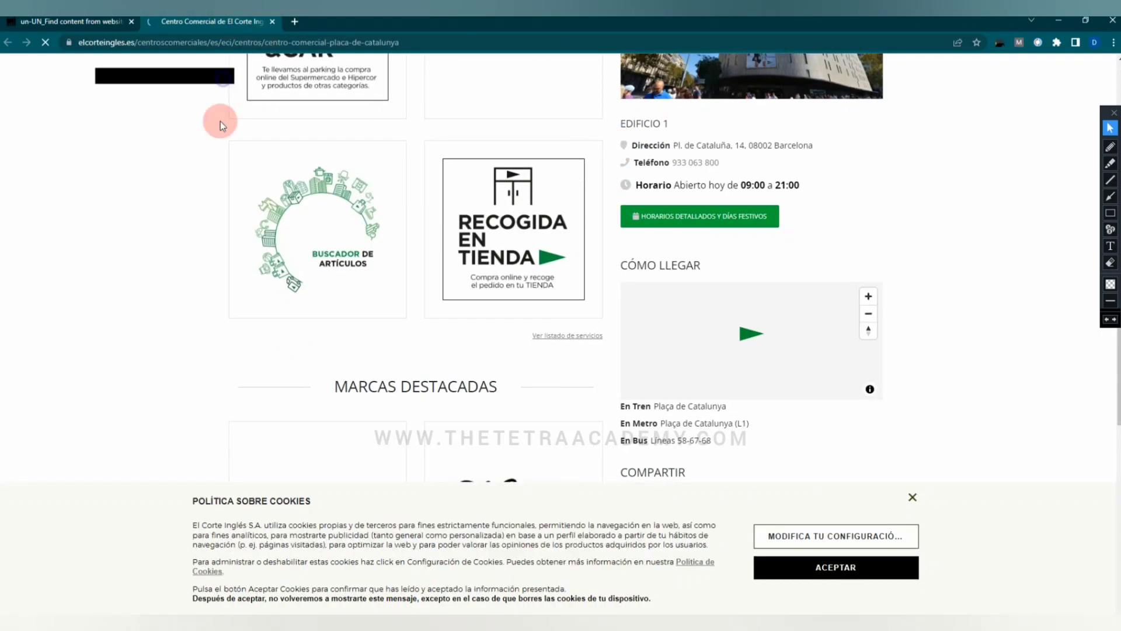
- Move the El Corte Inglés page into its own window beside the task form, view it in English and compare the store's address
left_click_drag(217, 22, 274, 223)
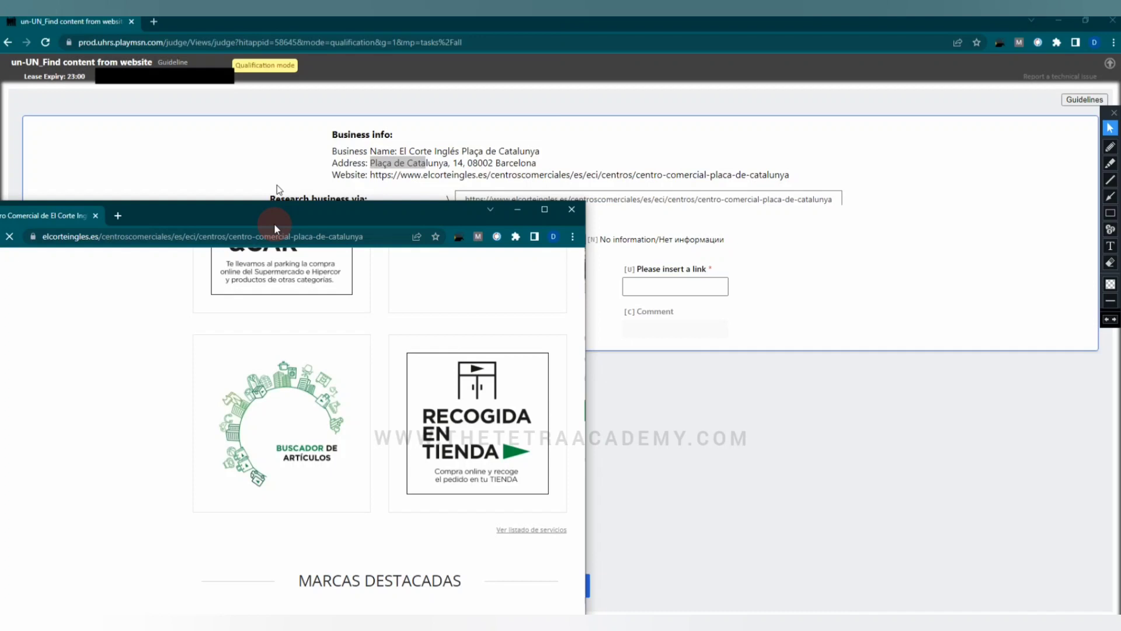
left_click_drag(276, 228, 257, 233)
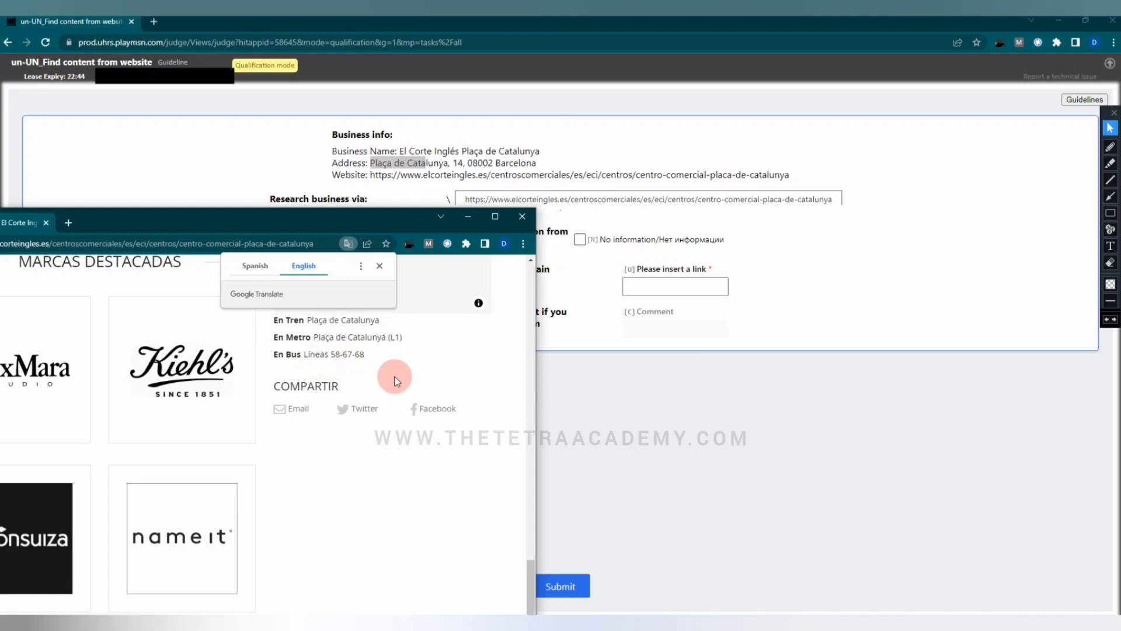
scroll(396, 380, "up", 4)
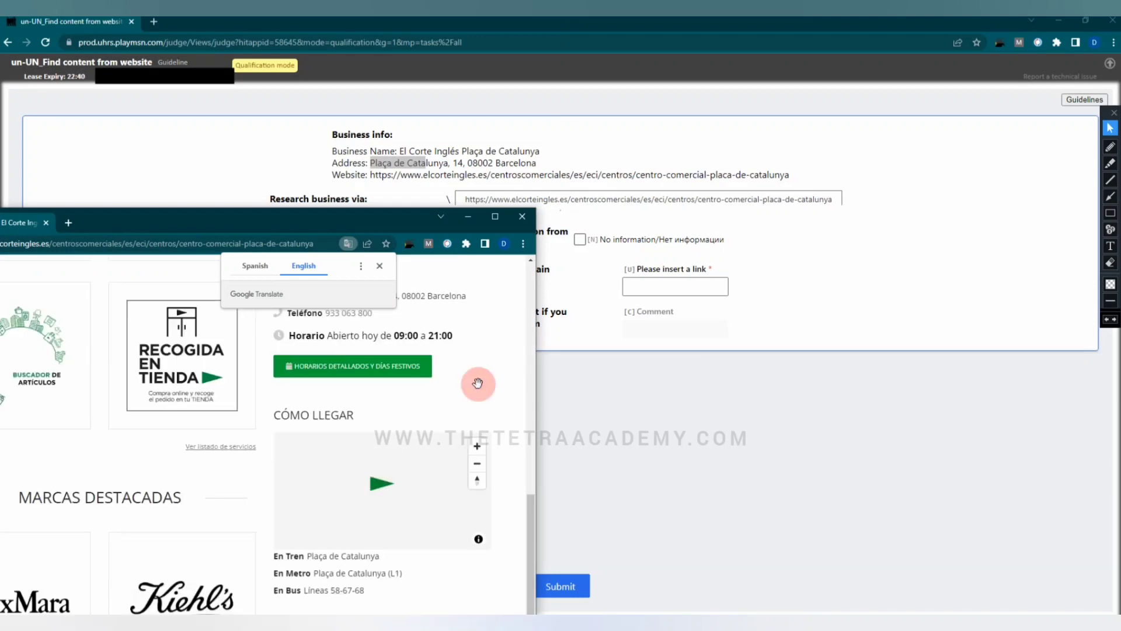
scroll(350, 418, "up", 2)
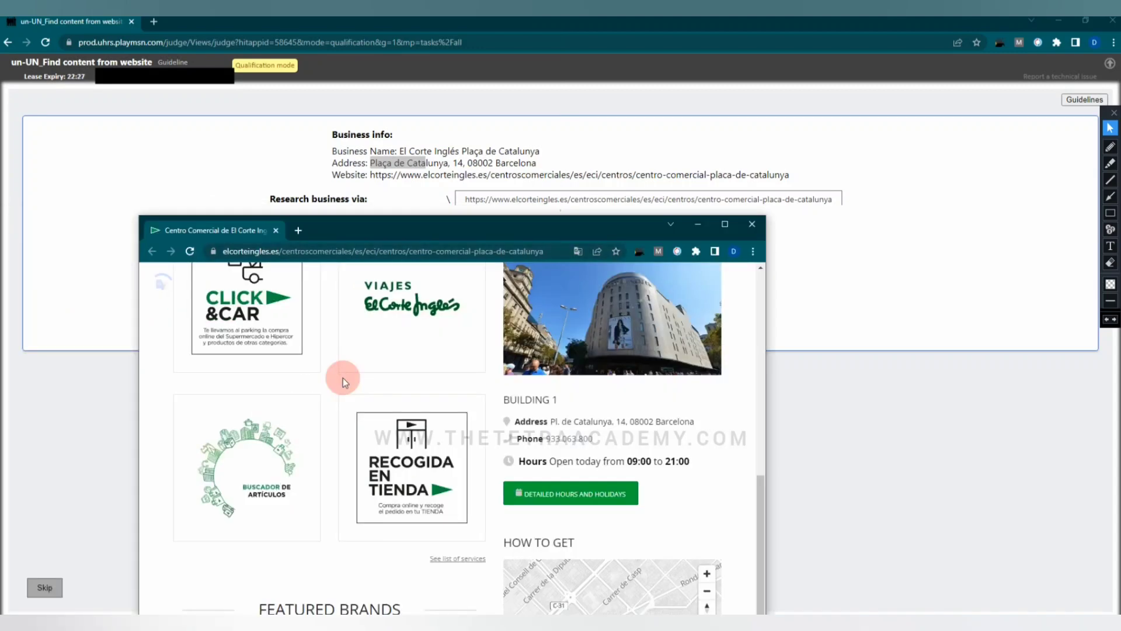
scroll(343, 377, "up", 10)
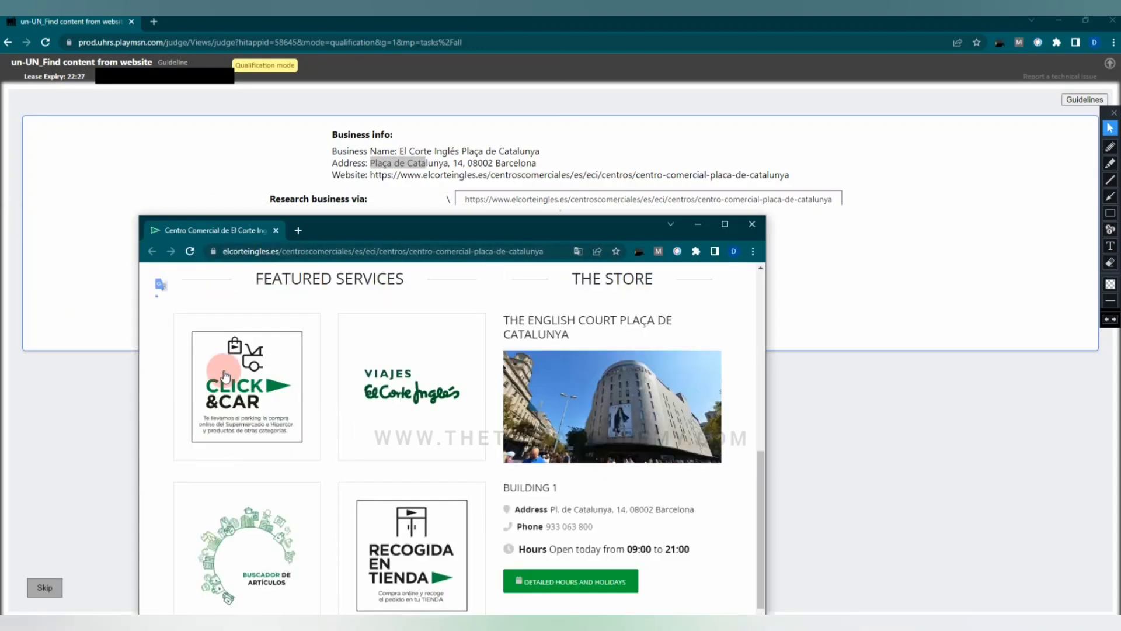
- Copy the URL of the El Corte Inglés Plaça de Catalunya store page
left_click(419, 250)
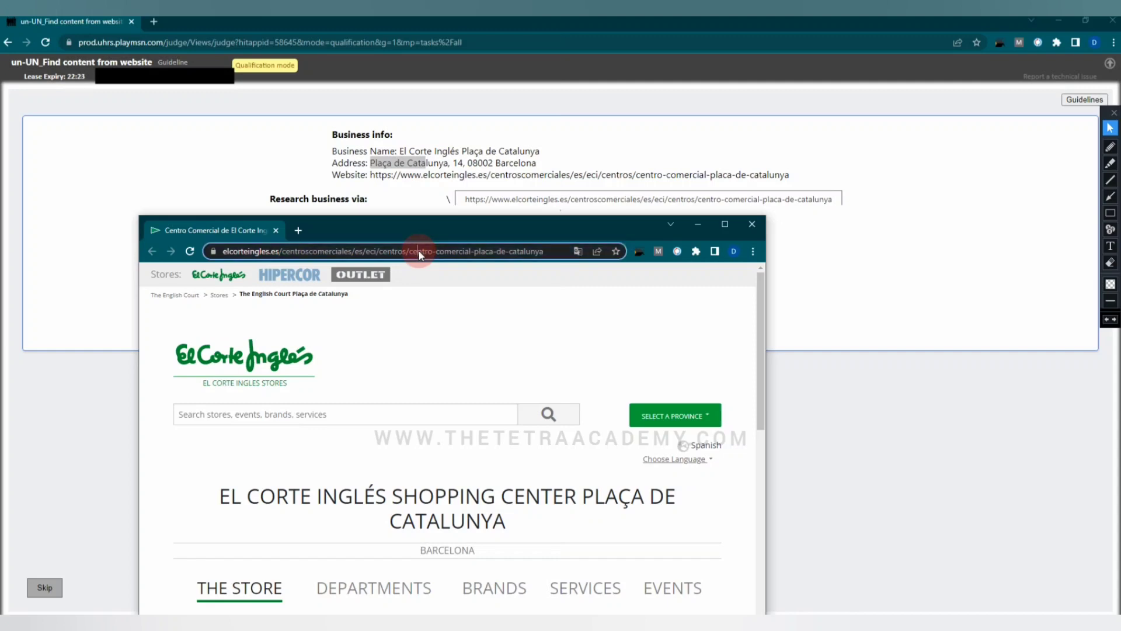
right_click(447, 315)
left_click(445, 321)
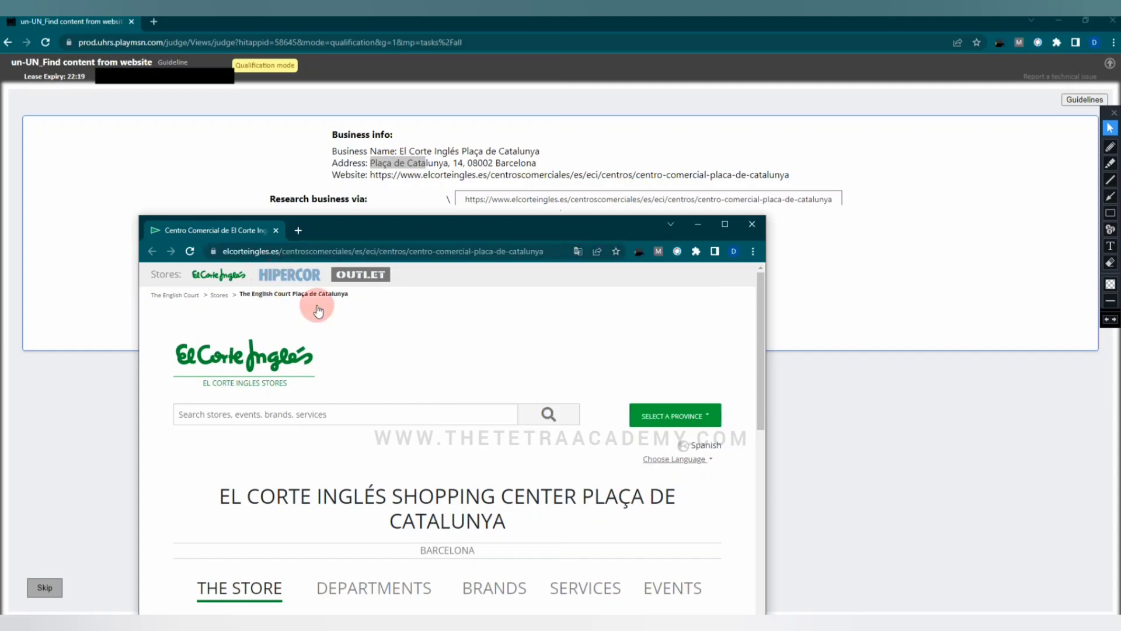
- Recheck the store name and address on the El Corte Inglés page, and close its window
scroll(313, 472, "down", 4)
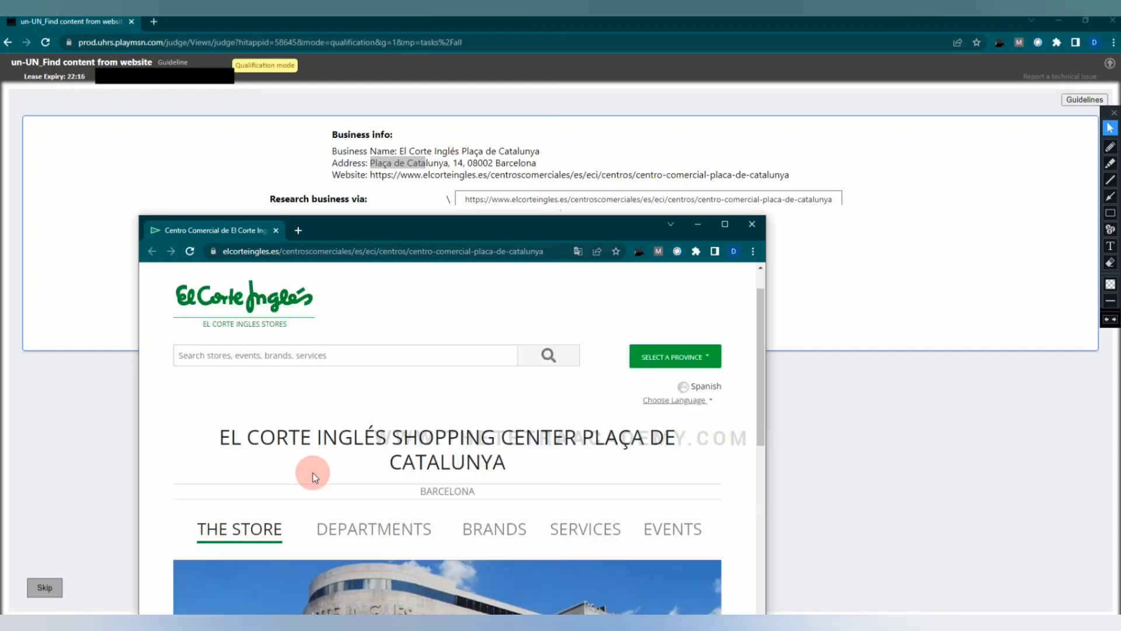
scroll(313, 472, "down", 2)
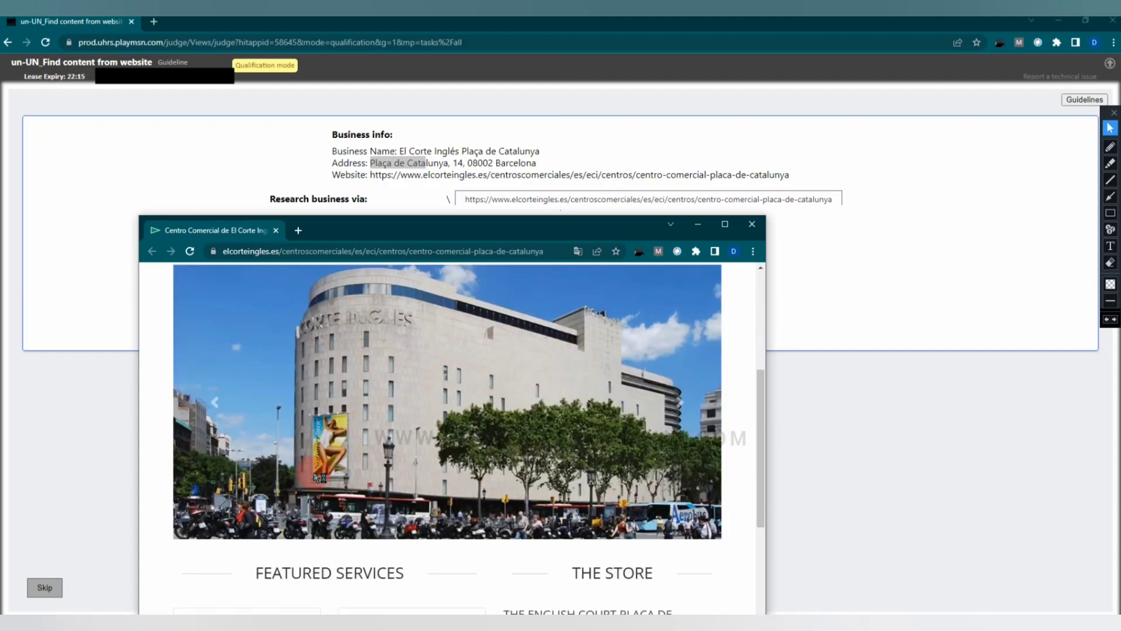
scroll(313, 467, "down", 1)
scroll(313, 467, "down", 5)
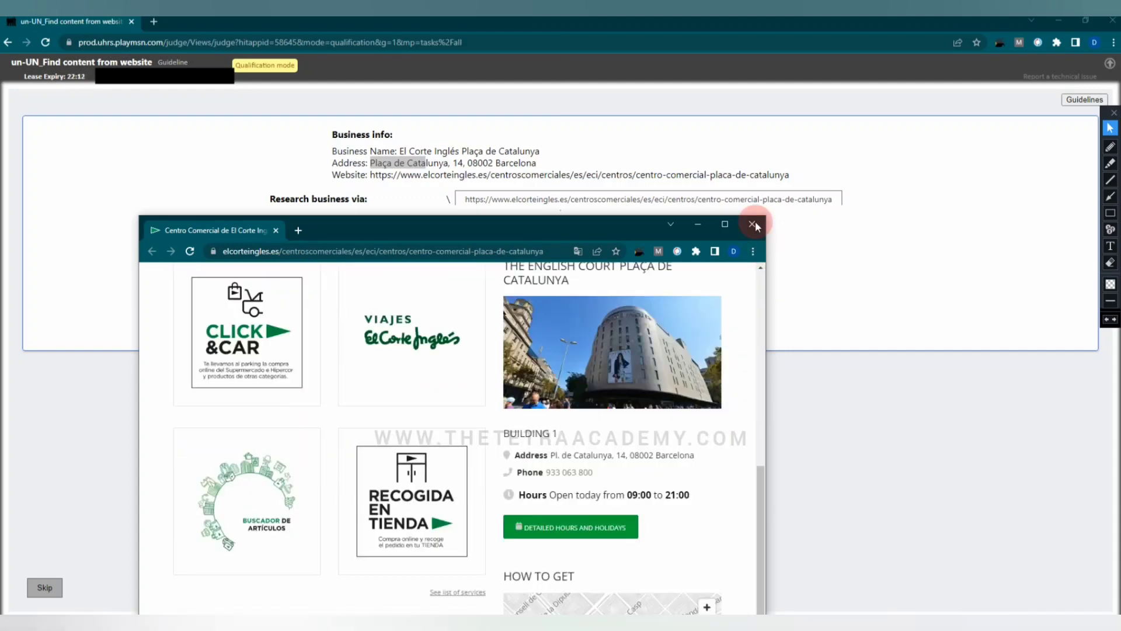
scroll(756, 226, "down", 2)
left_click(756, 226)
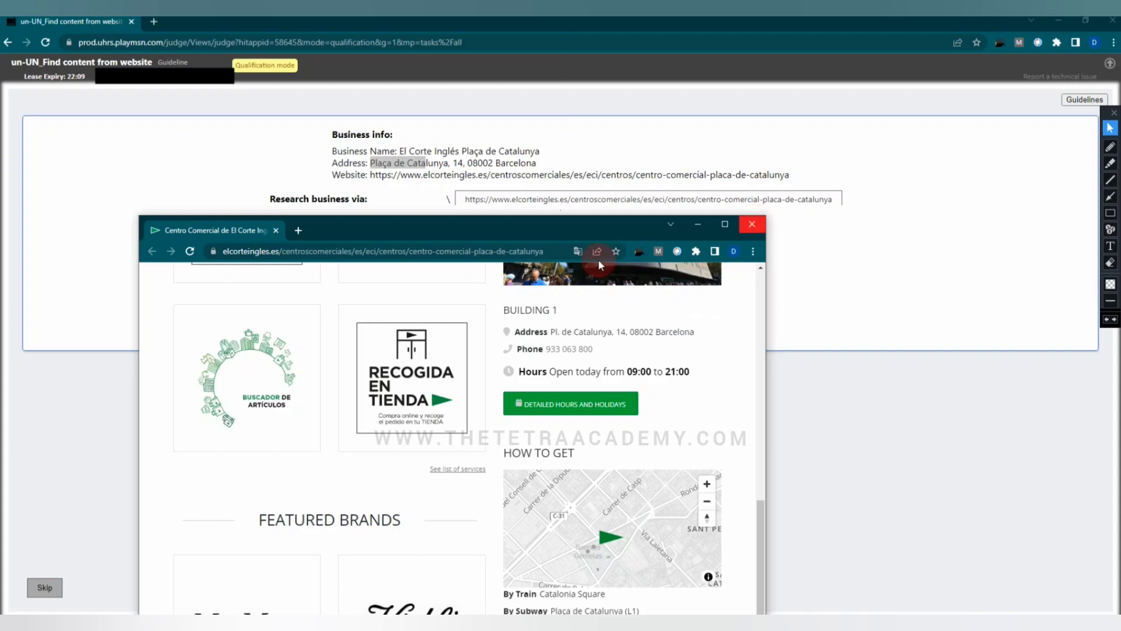
- Insert the copied El Corte Inglés URL as the specific web page link and submit the task
right_click(646, 286)
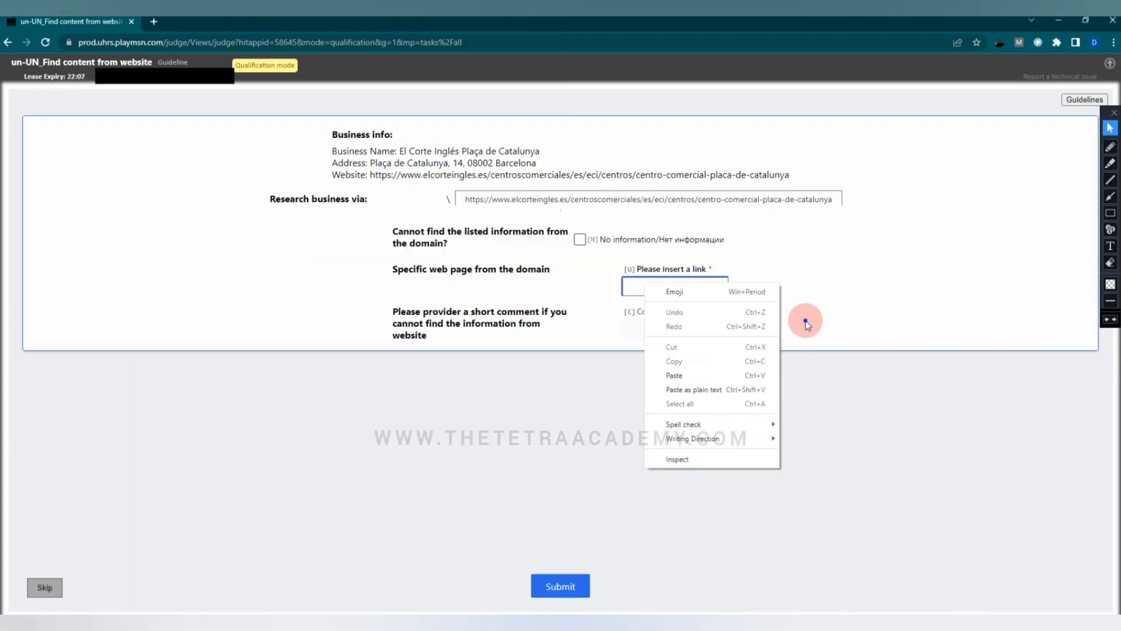
left_click(666, 375)
left_click(551, 593)
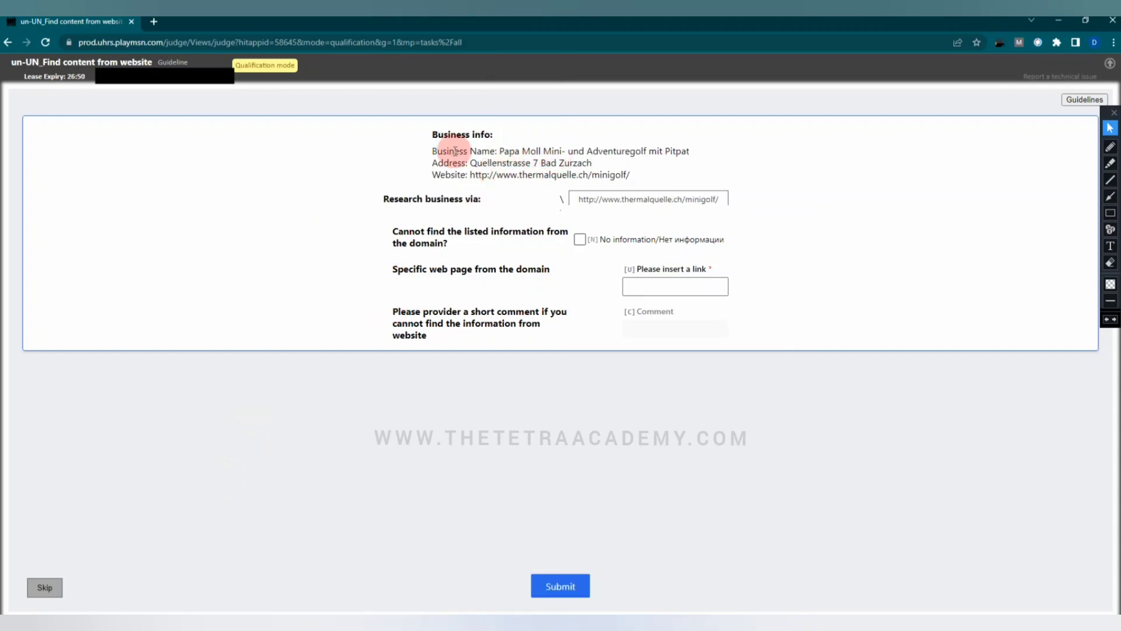
- Review the listed details of Papa Moll Mini- und Adventuregolf mit Pitpat and open its website from the task form
left_click_drag(432, 151, 670, 151)
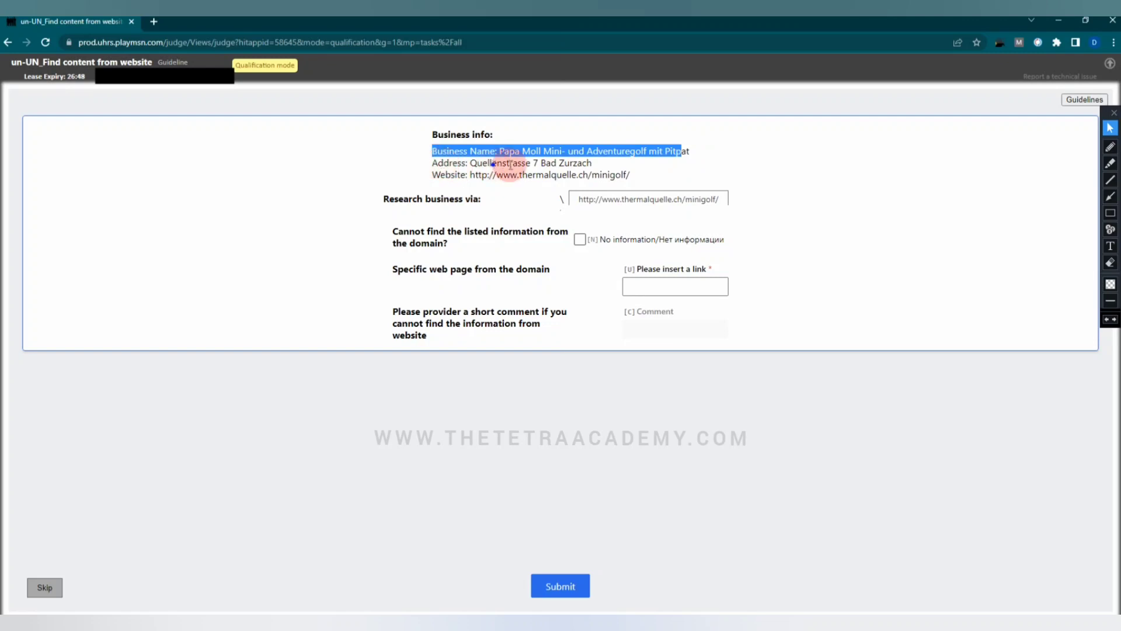
left_click_drag(589, 164, 432, 164)
left_click_drag(617, 173, 560, 200)
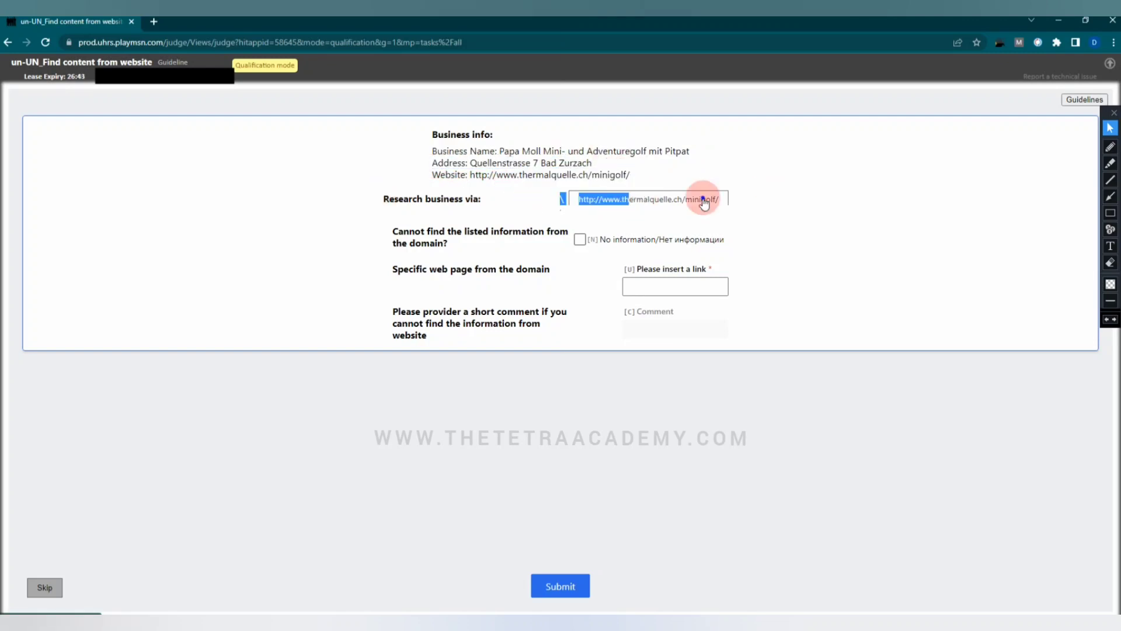
left_click(704, 201)
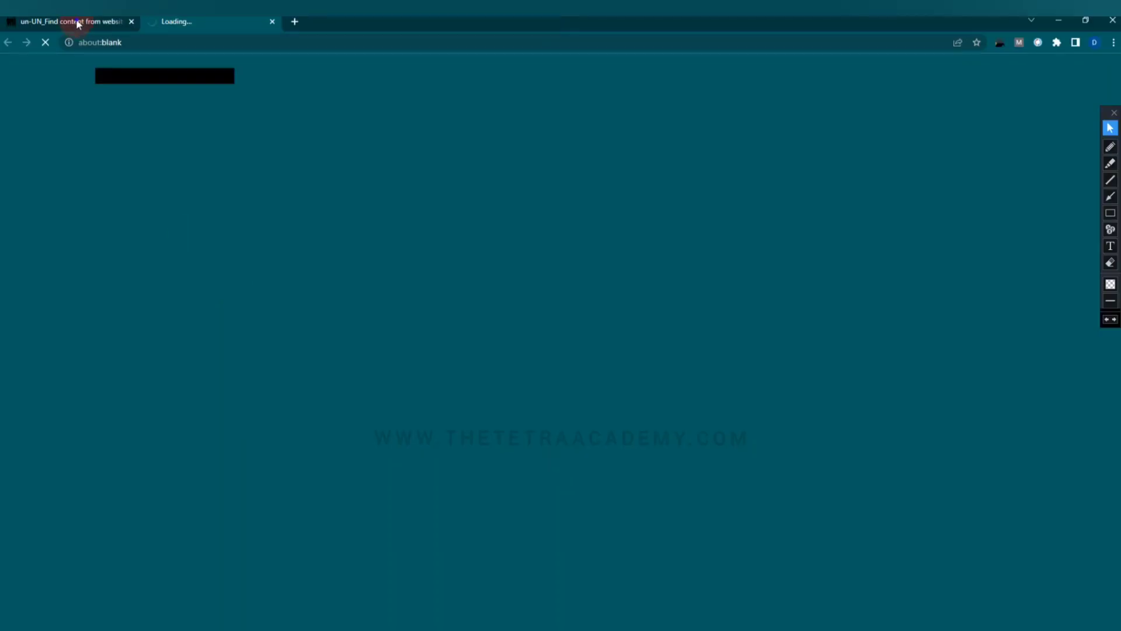
- Check the listed Papa Moll address in the task form and return to the minigolf web page
left_click(77, 22)
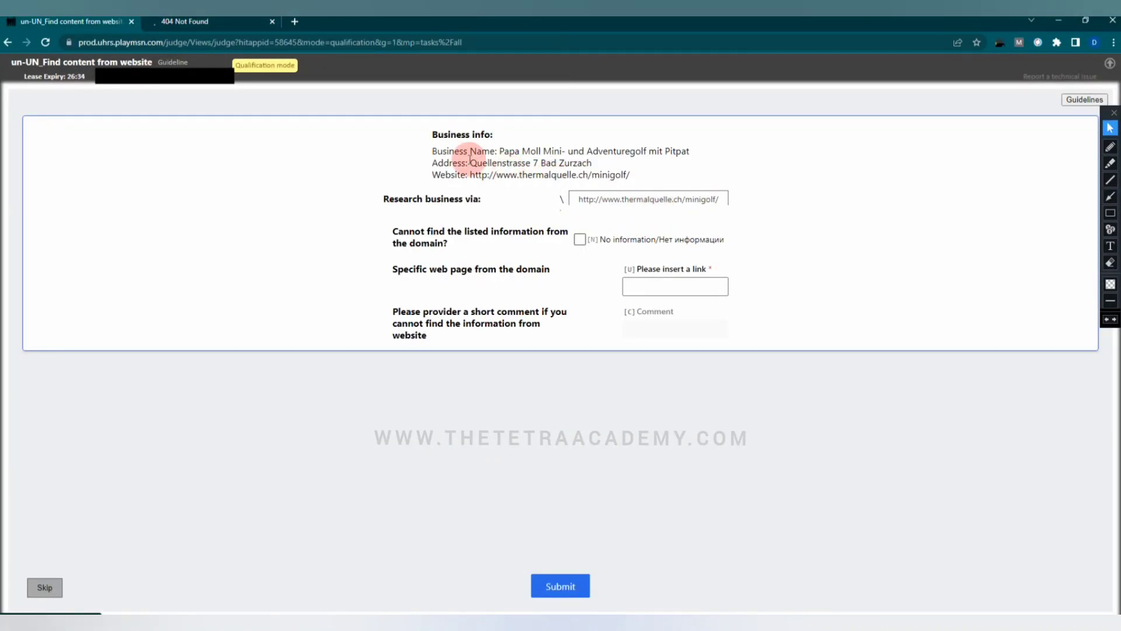
double_click(574, 162)
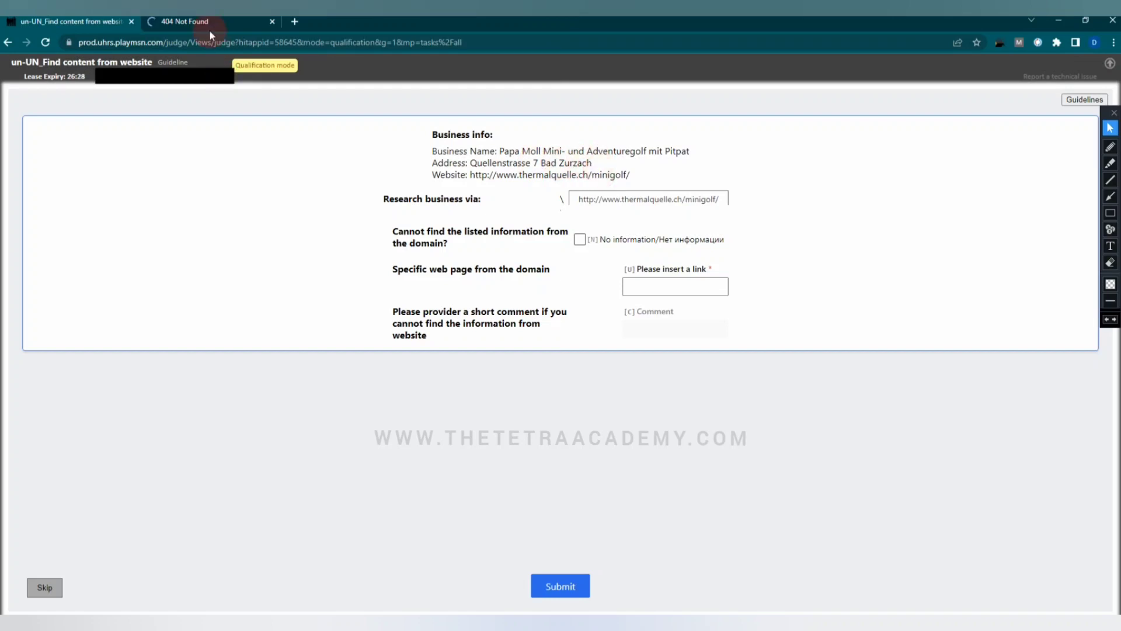
key("ctrl+Tab")
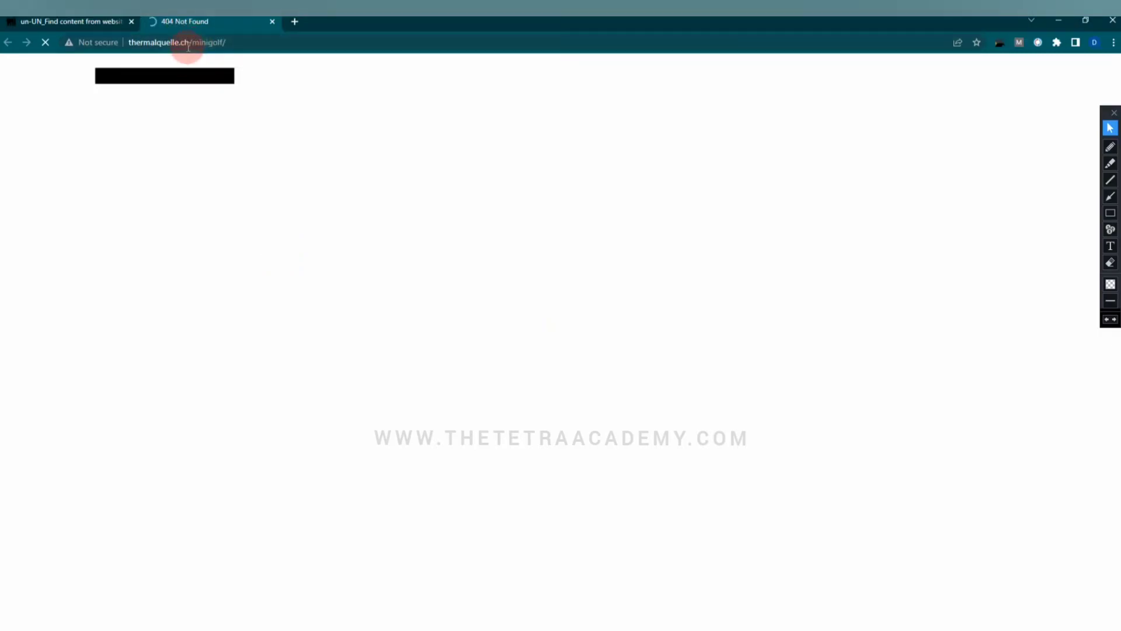
- Mark the Papa Moll task as No information, comment "Page 404 error observed unable to verify the details", submit it and close the website tab
left_click(68, 25)
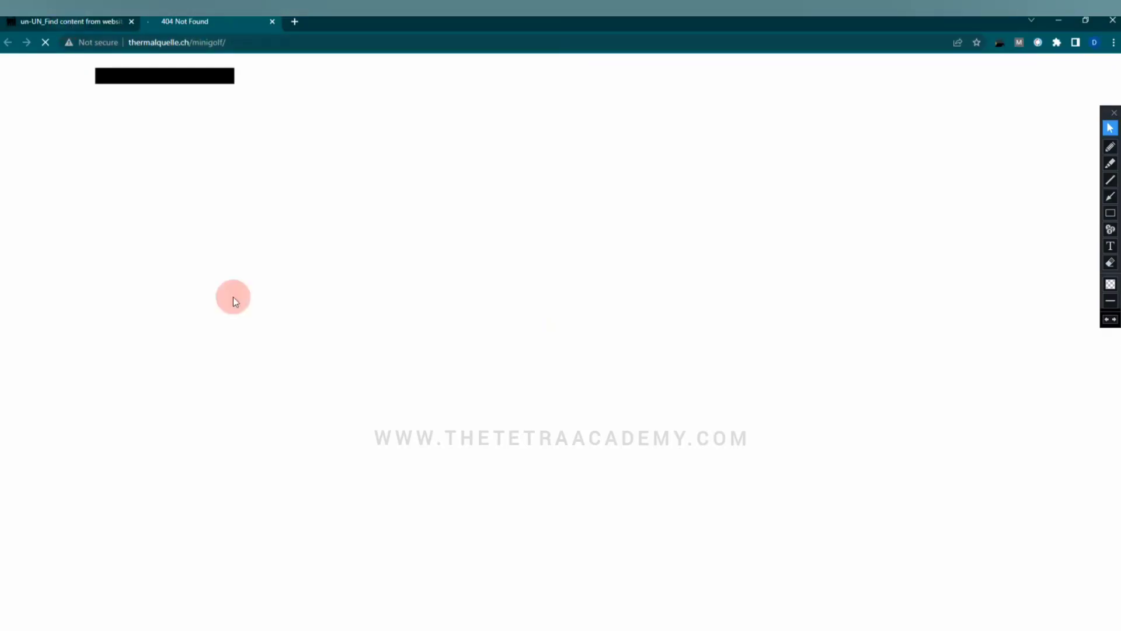
left_click(580, 240)
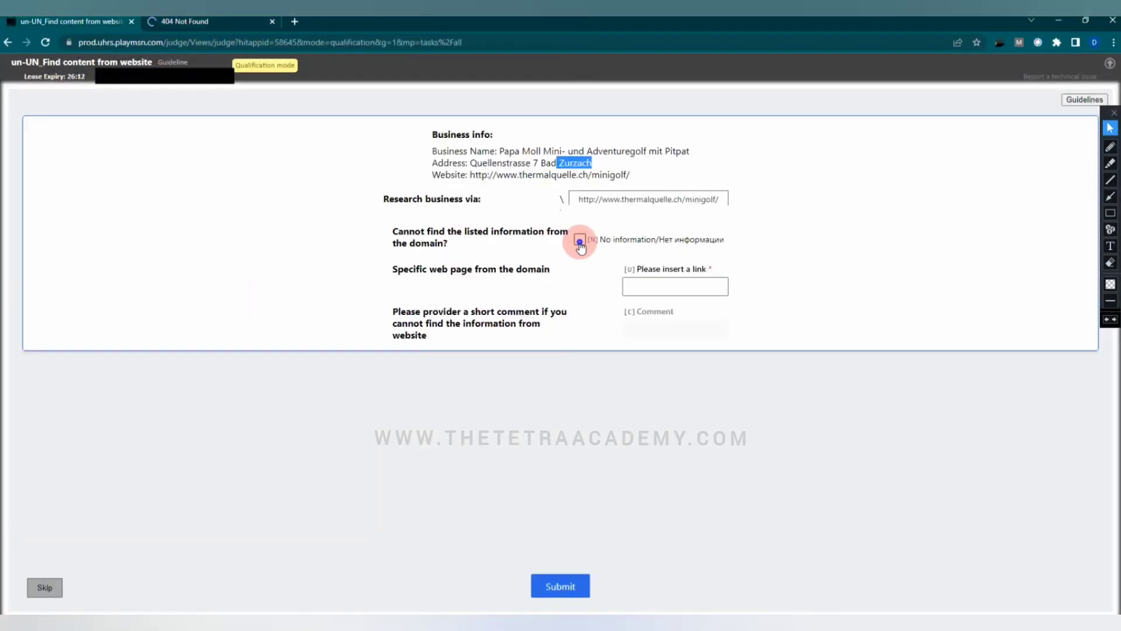
left_click(650, 325)
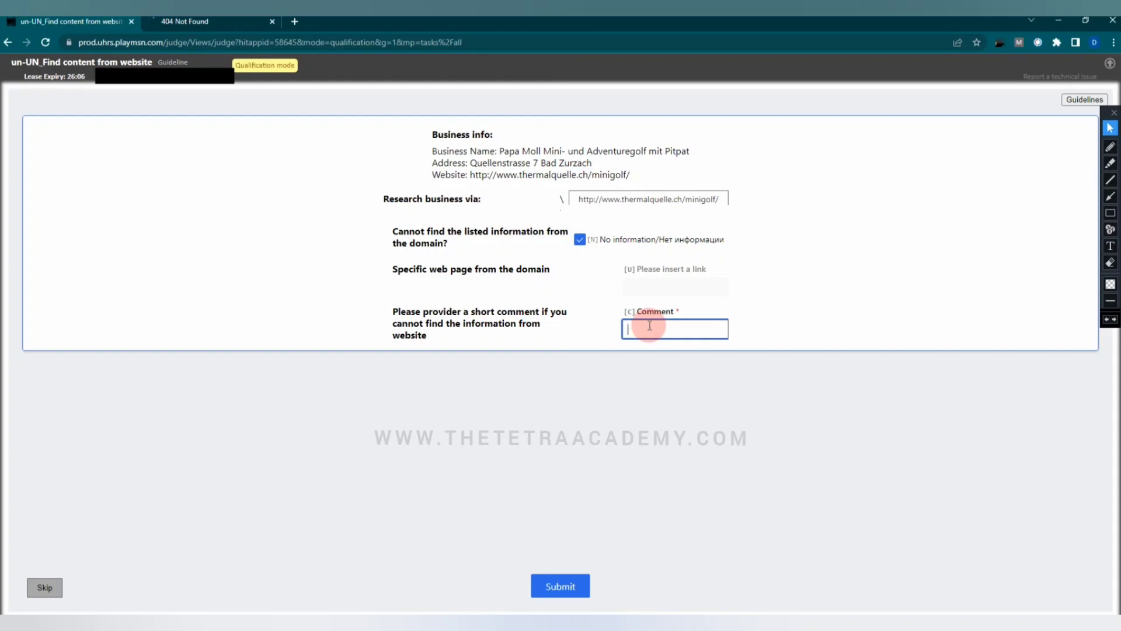
type("Page 404 er")
type("ror obs")
type("erved unab")
type("le to verify the de")
type("tails")
left_click(558, 584)
left_click(272, 23)
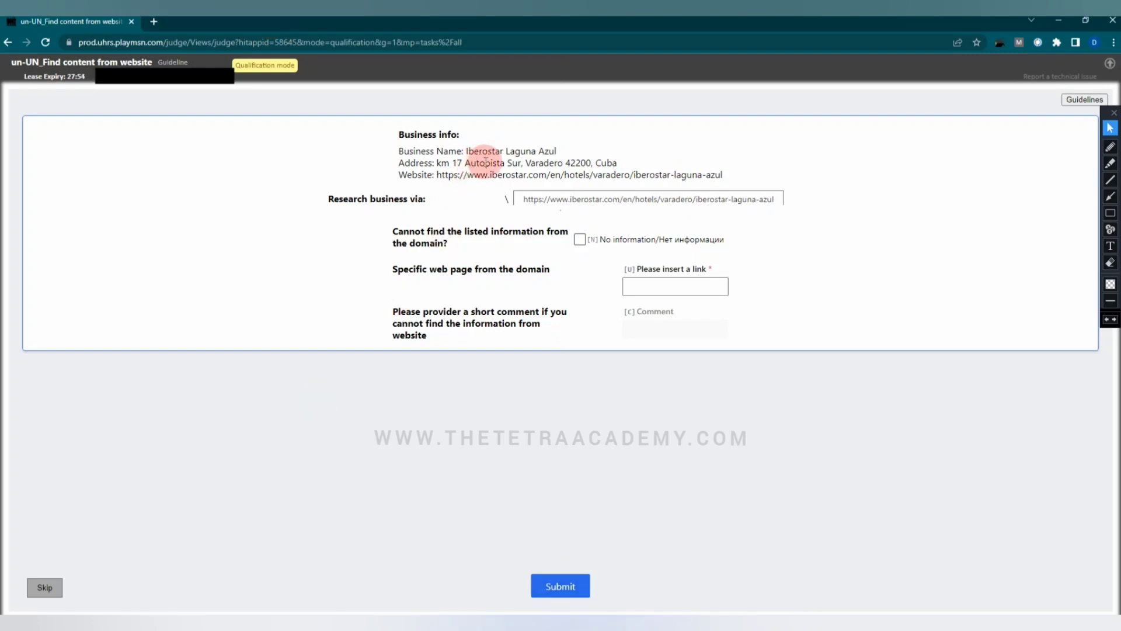
- Open the Iberostar Laguna Azul website from the task form, review the listed address in the form and return to the hotel page
left_click(577, 199)
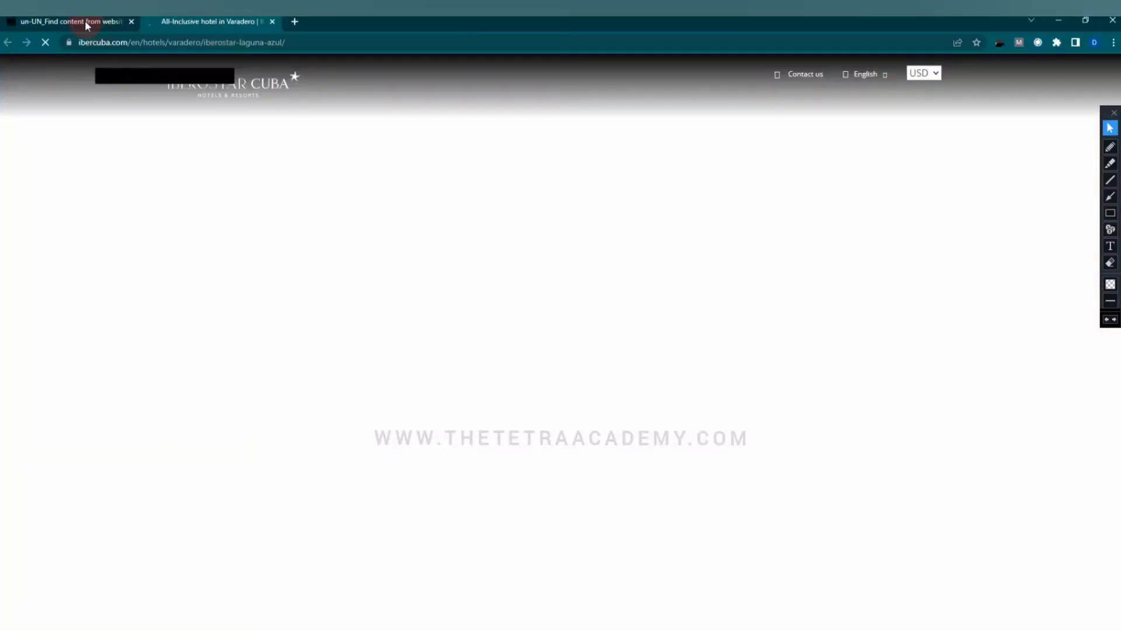
key("ctrl+shift+Tab")
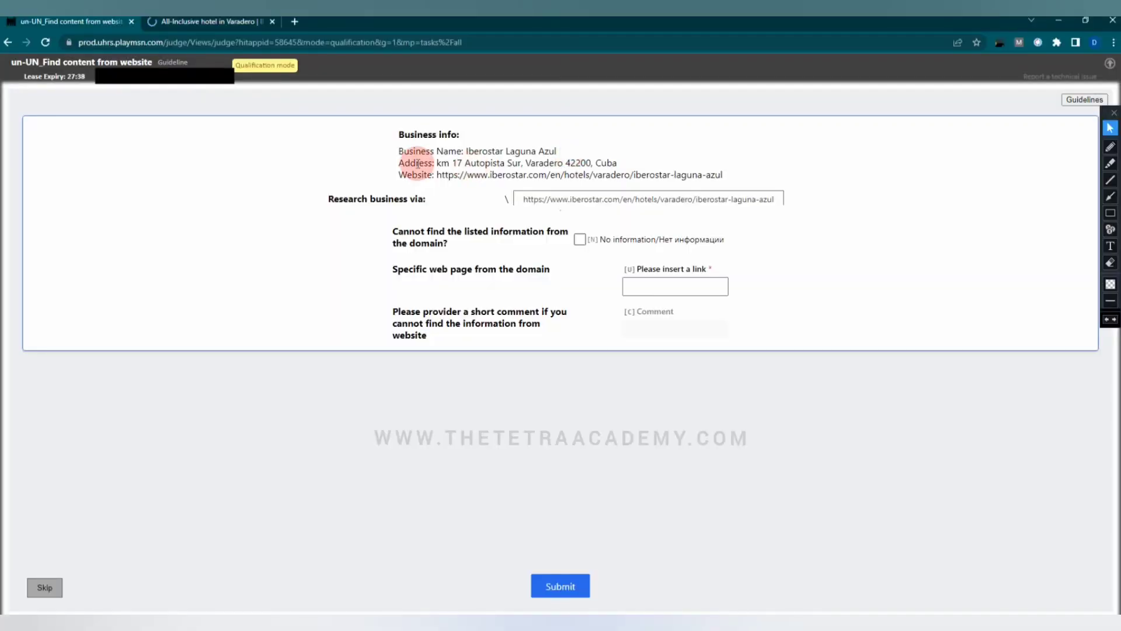
left_click_drag(398, 164, 559, 170)
left_click(528, 163)
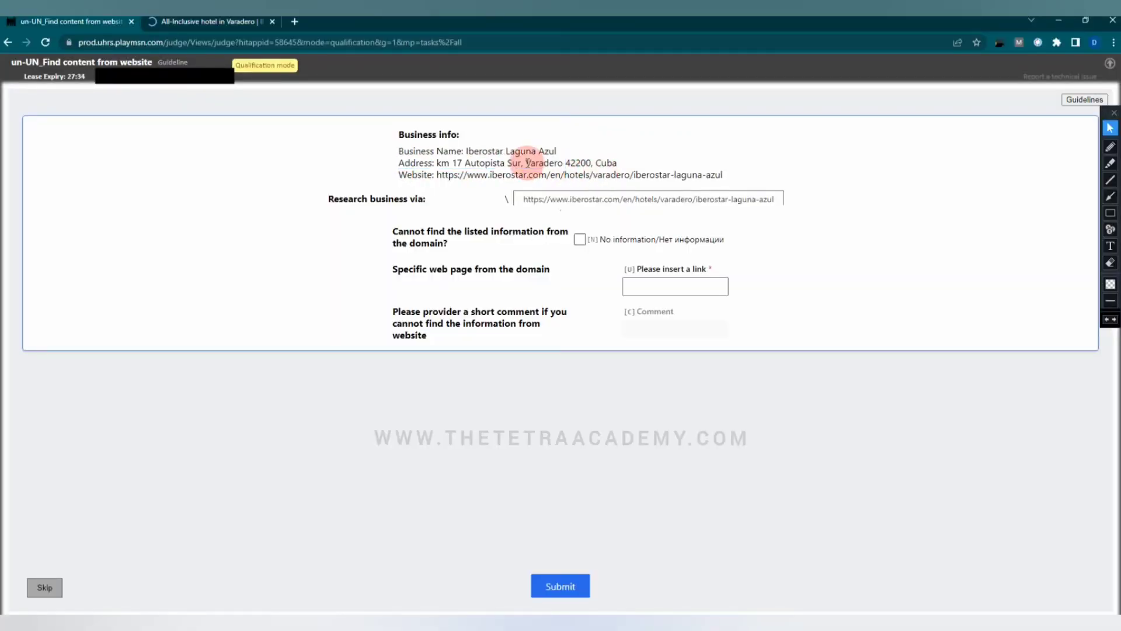
left_click(590, 162, "shift")
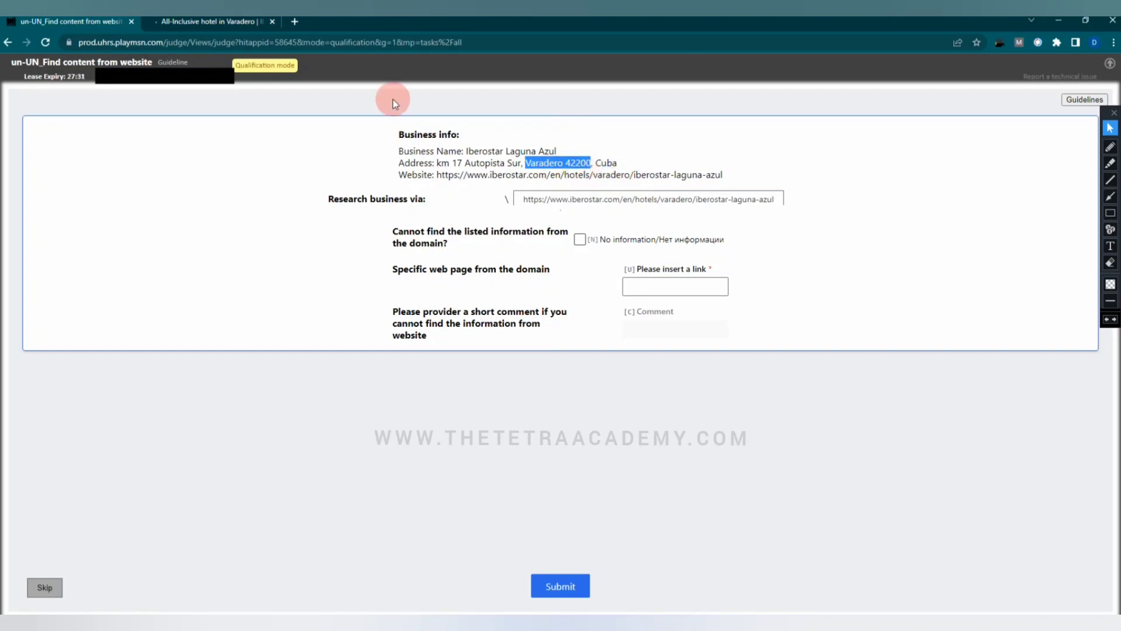
left_click(240, 25)
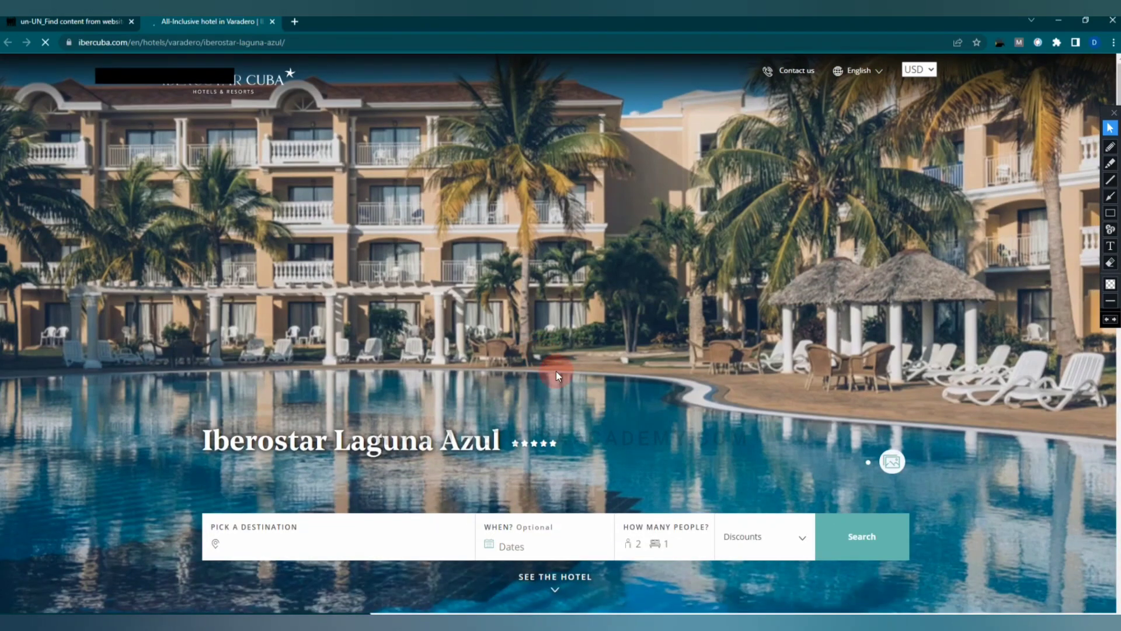
- Look through the whole Iberostar Laguna Azul hotel page for its address
scroll(555, 370, "down", 14)
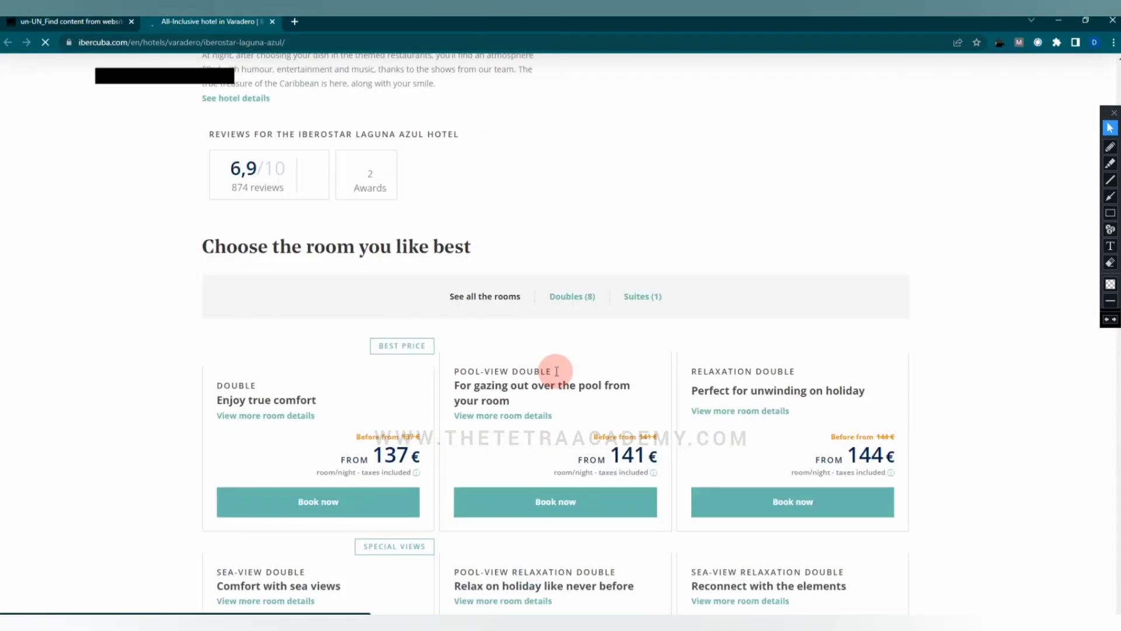
scroll(556, 370, "down", 1)
scroll(556, 372, "down", 7)
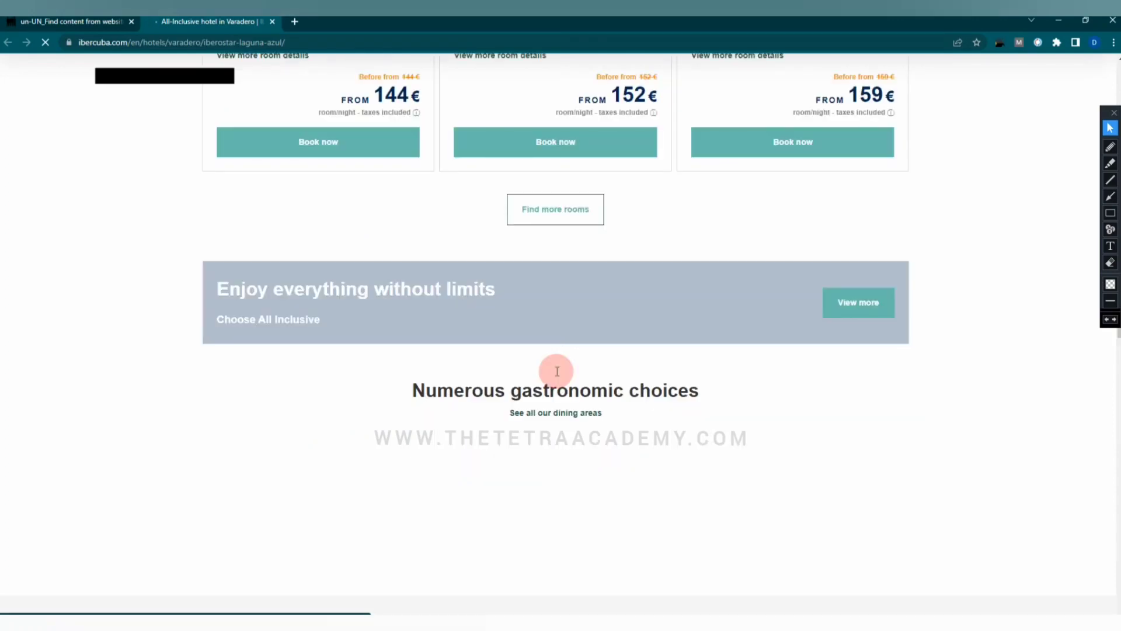
scroll(558, 373, "down", 8)
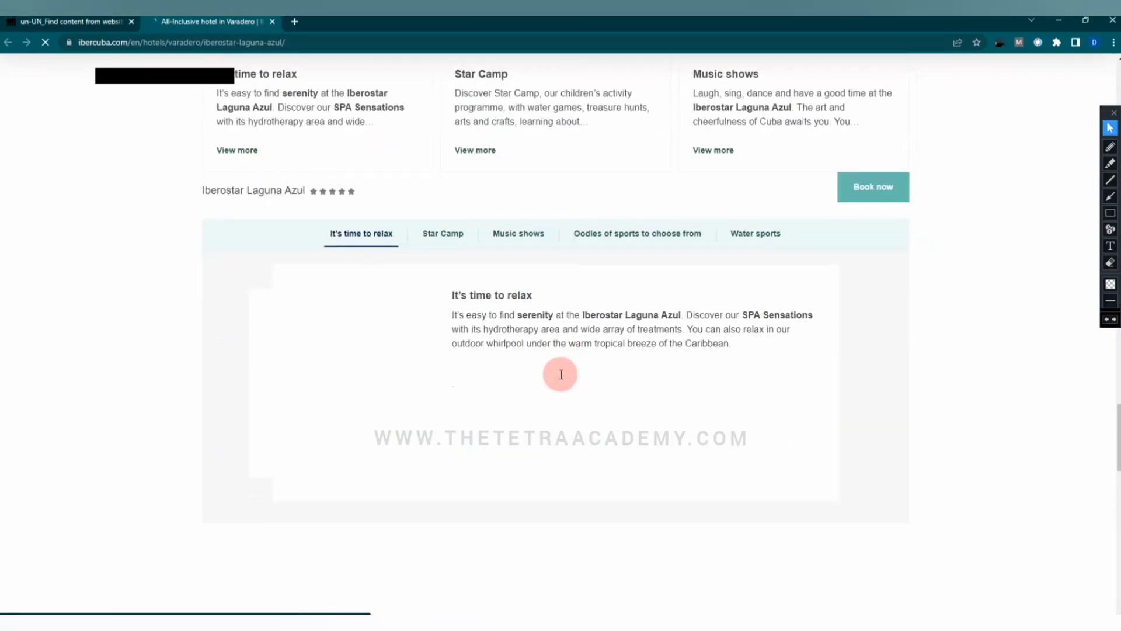
scroll(561, 374, "down", 20)
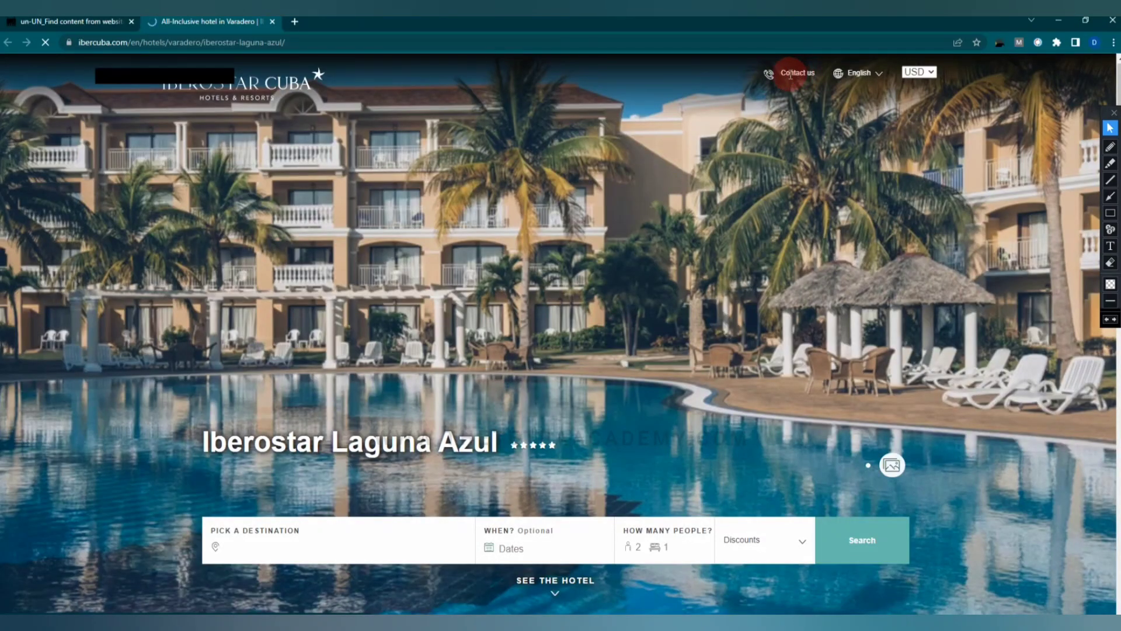
- Open the hotel website's Contact us link in a new tab and switch to that tab
left_click(791, 76)
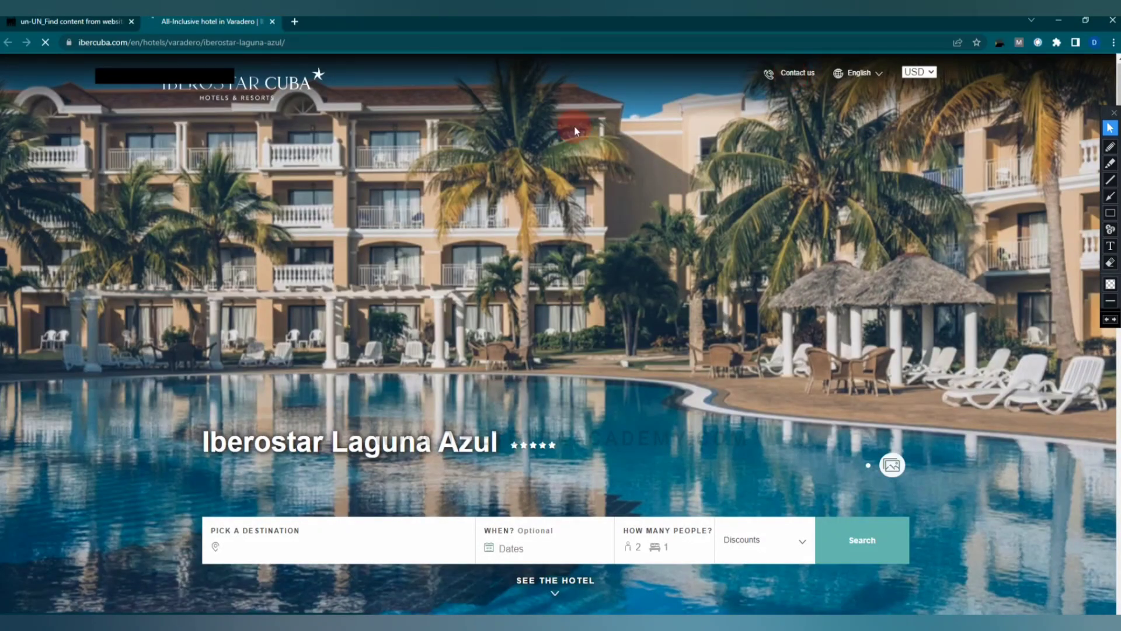
left_click(894, 173)
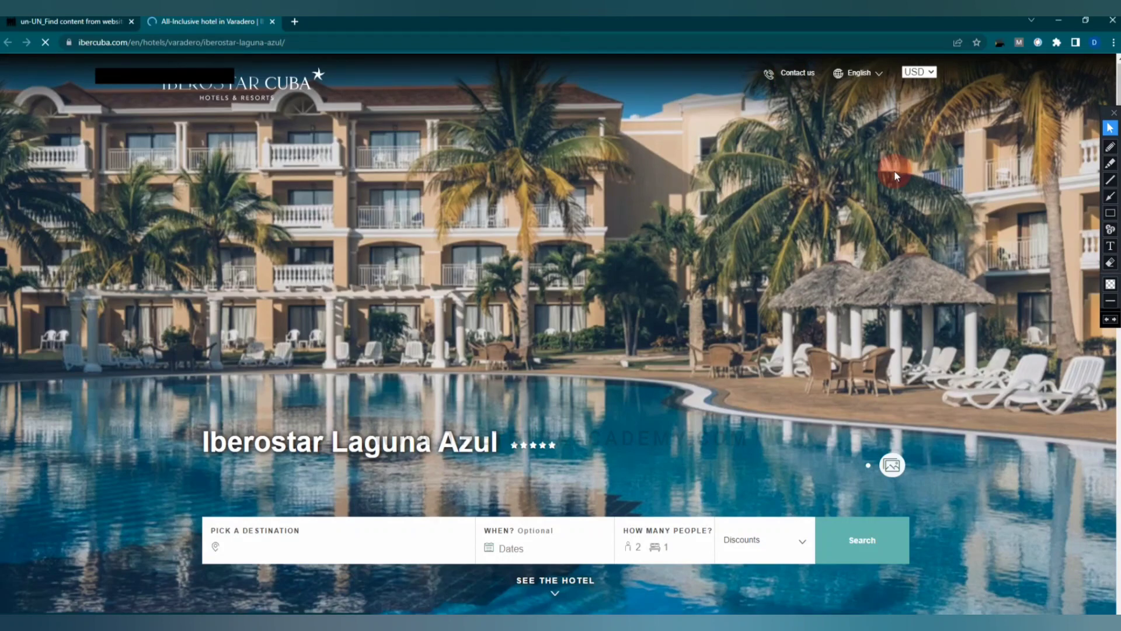
right_click(797, 75)
left_click(59, 173)
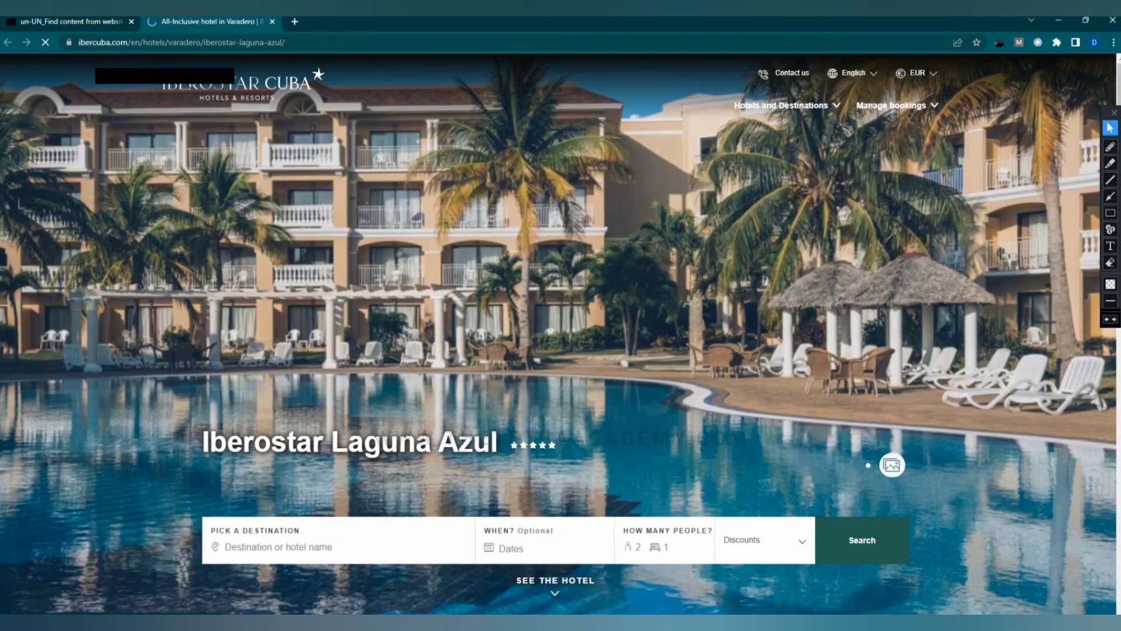
left_click(350, 21)
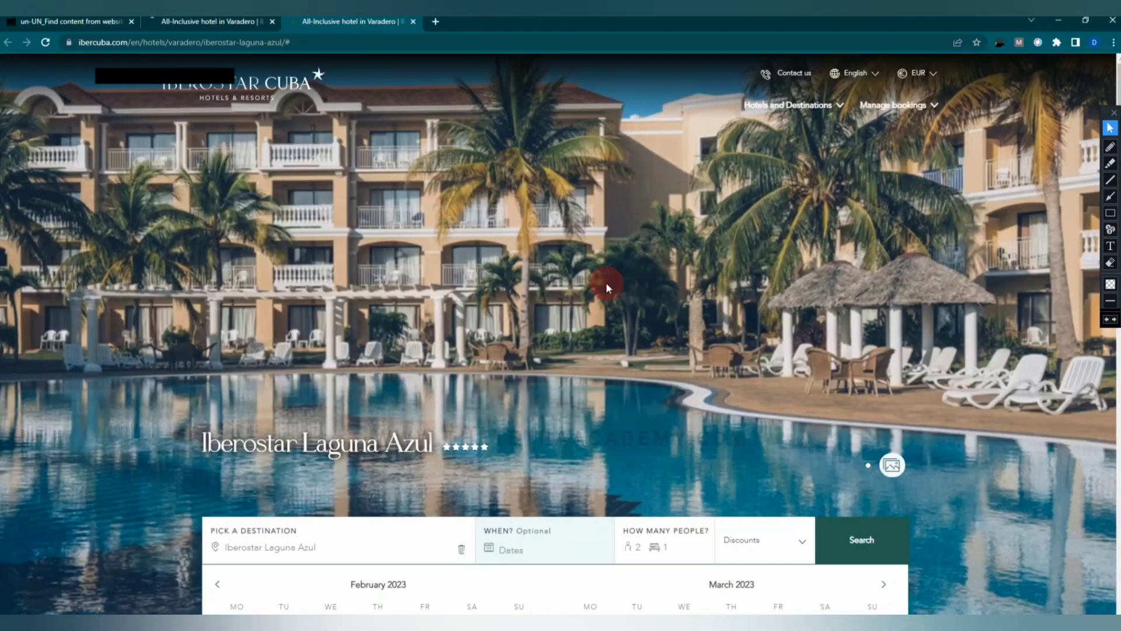
- Examine the newly opened Iberostar Laguna Azul page from the hotel highlights down to the frequently asked questions for the hotel's address
left_click(606, 284)
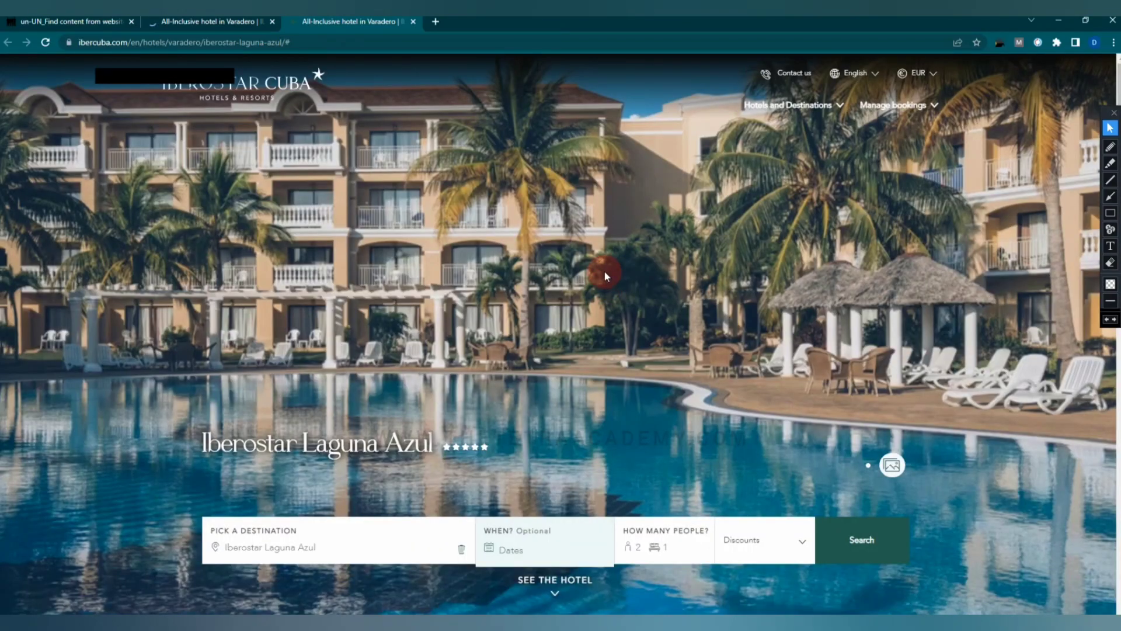
scroll(604, 271, "down", 1)
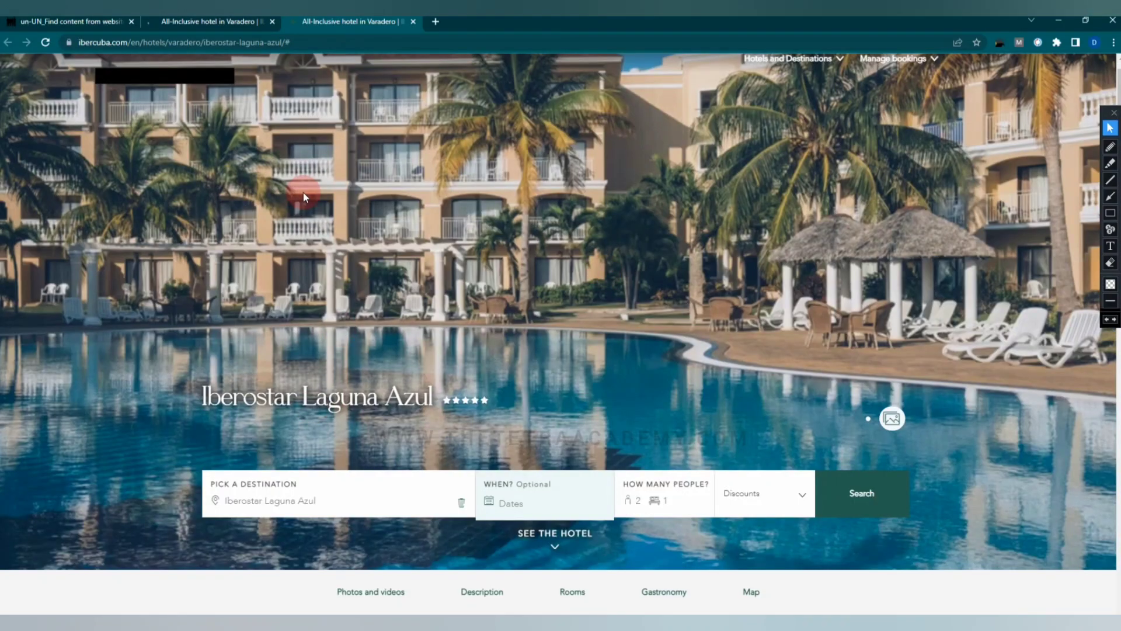
scroll(275, 270, "down", 8)
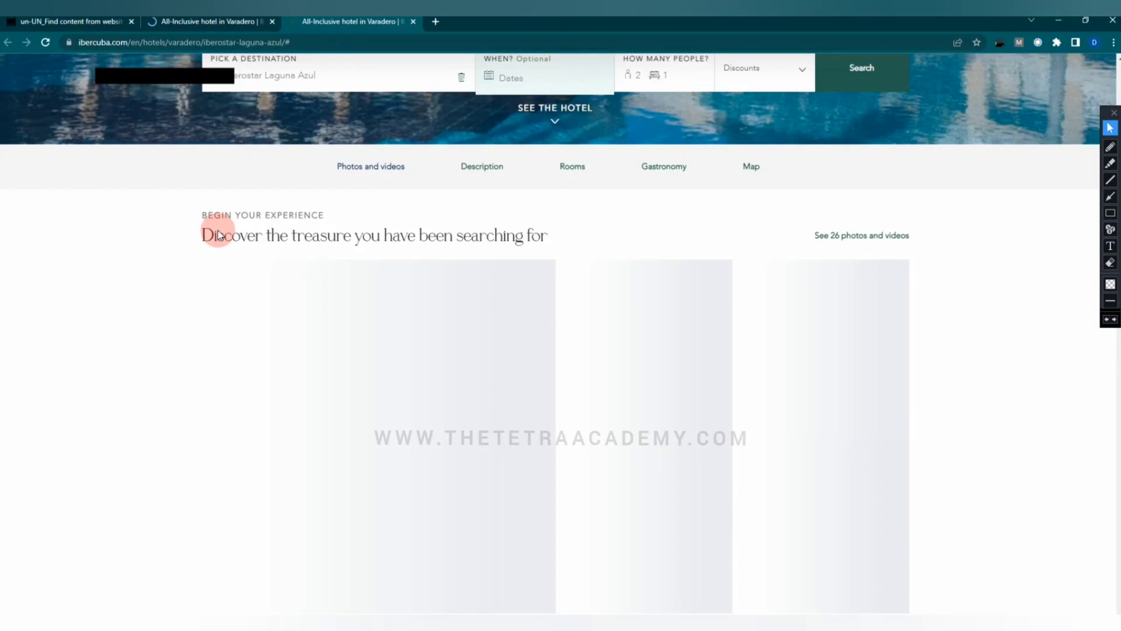
scroll(234, 252, "down", 6)
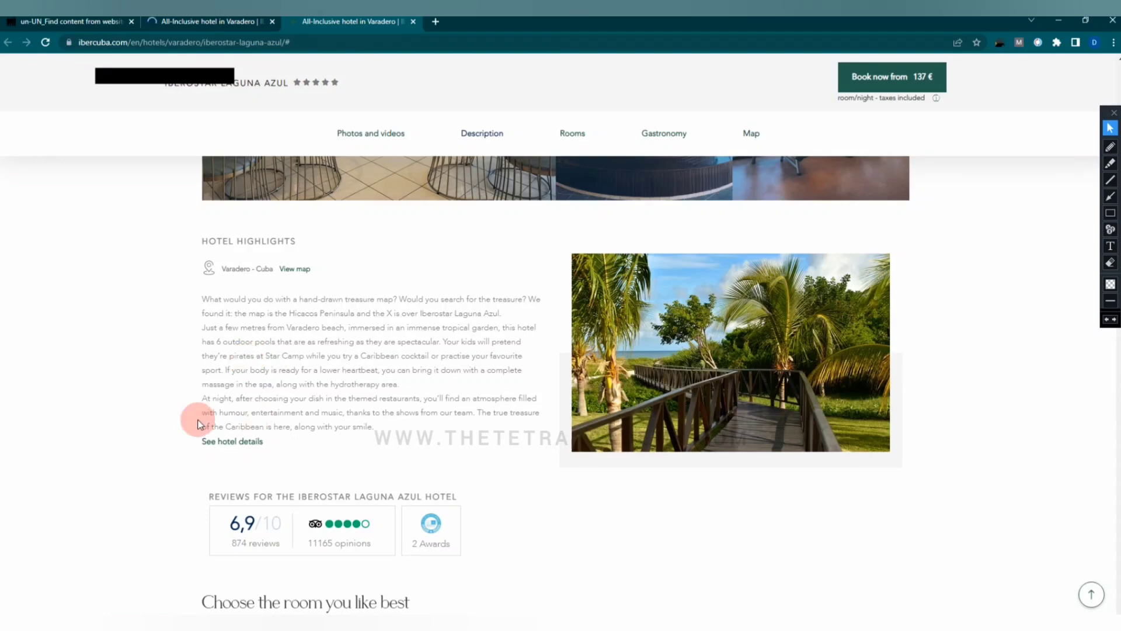
scroll(198, 424, "down", 6)
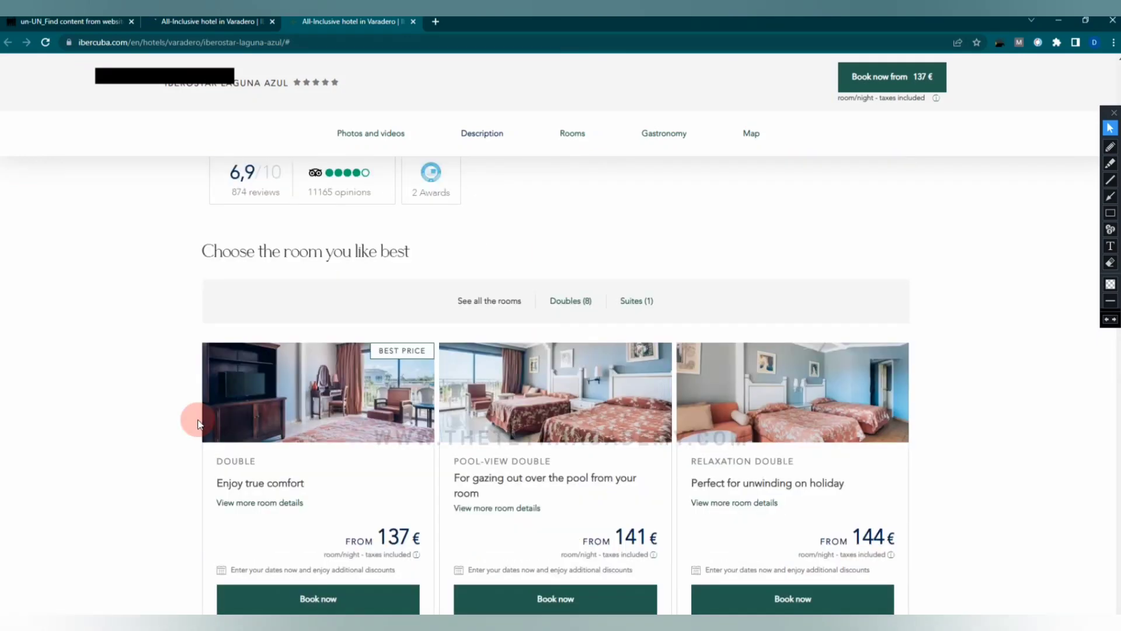
scroll(194, 423, "down", 5)
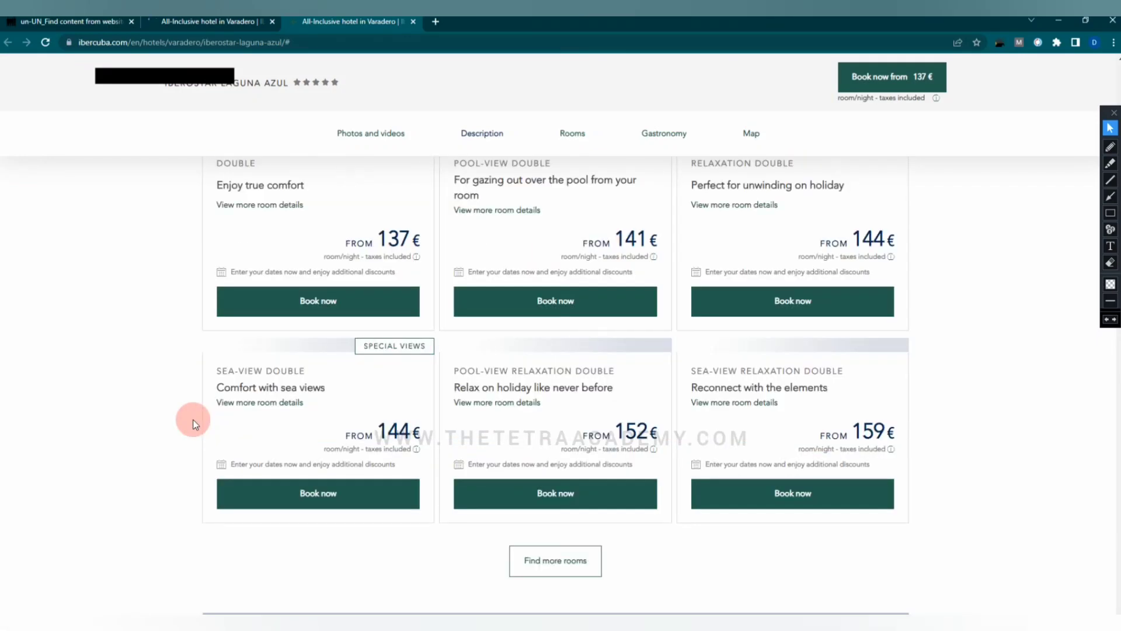
scroll(194, 424, "down", 14)
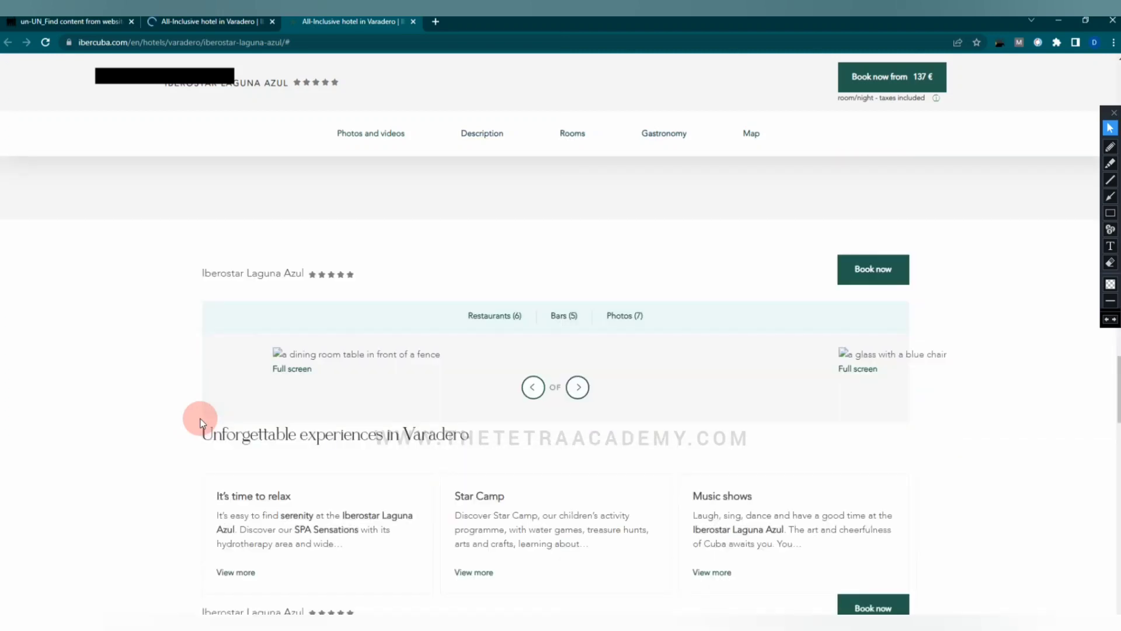
scroll(201, 419, "down", 7)
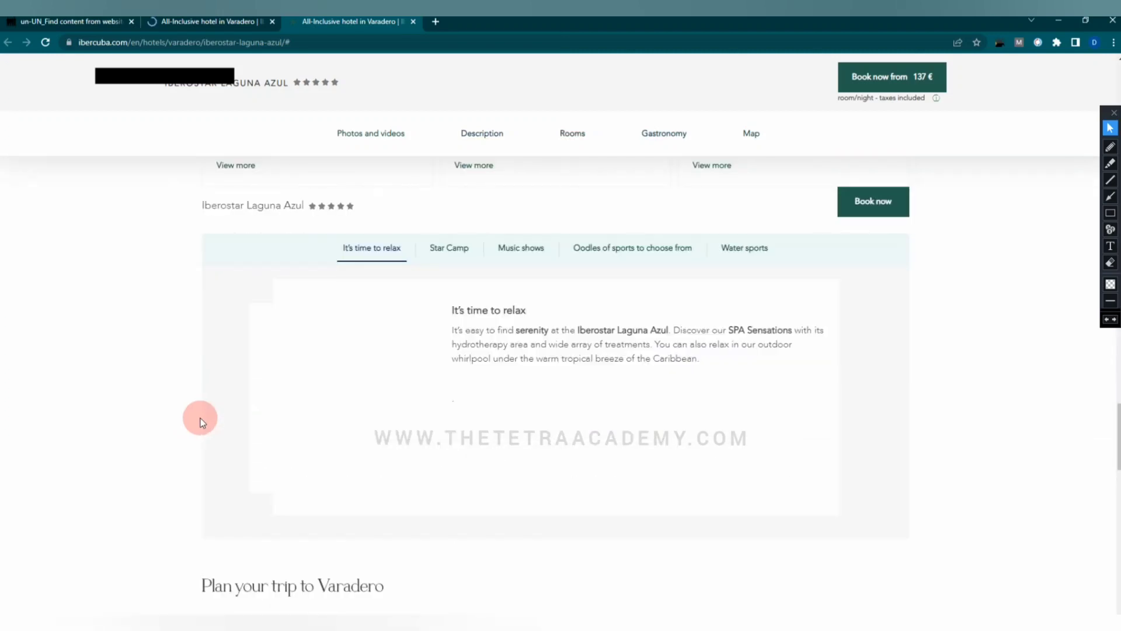
scroll(201, 418, "down", 10)
scroll(201, 418, "down", 5)
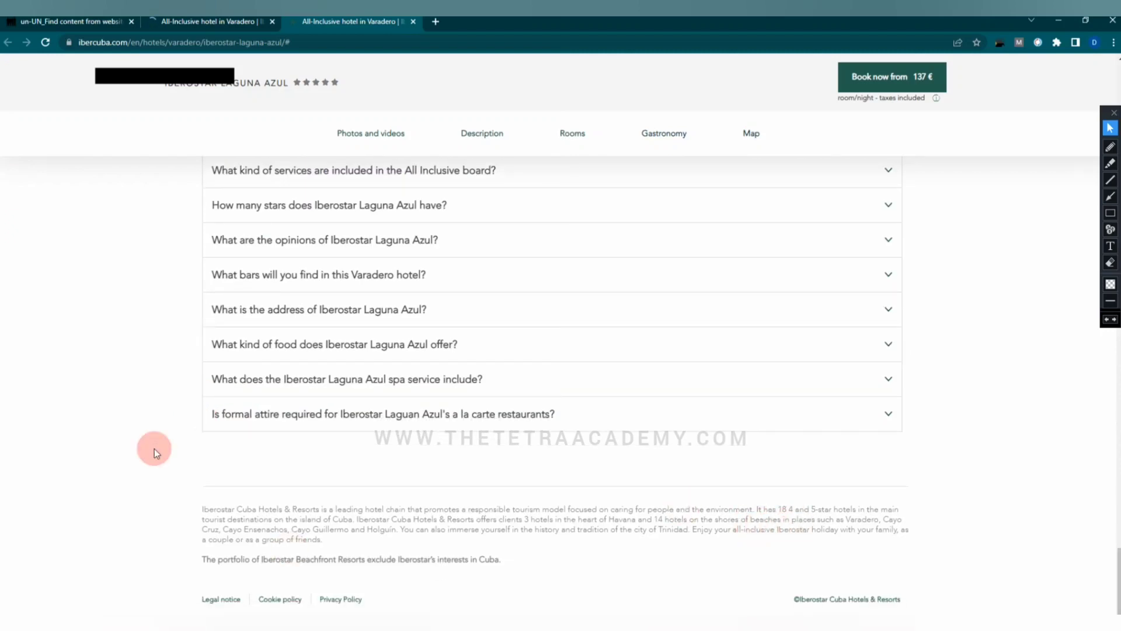
scroll(154, 449, "up", 20)
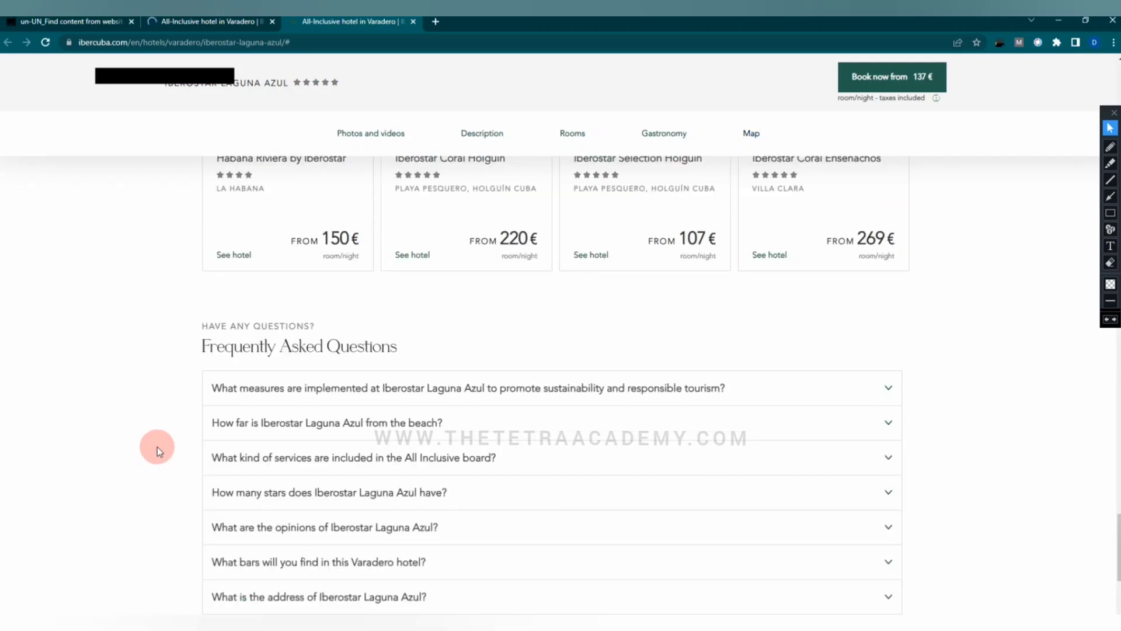
scroll(269, 90, "up", 8)
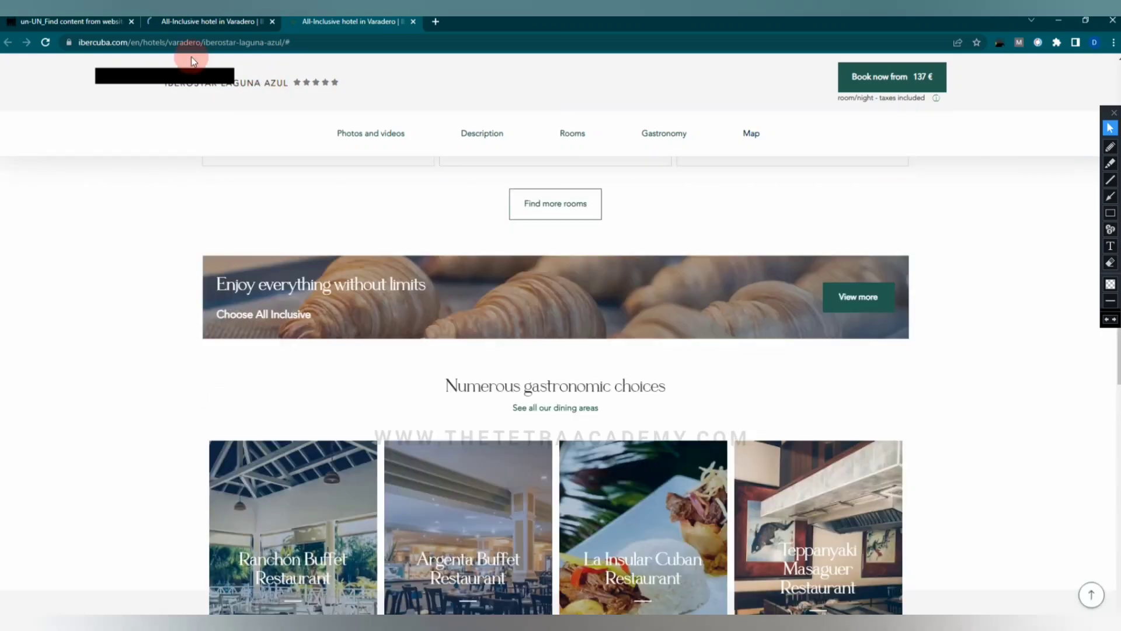
- Check the street part of the listed address in the task form and search the hotel page for "17"
left_click(80, 24)
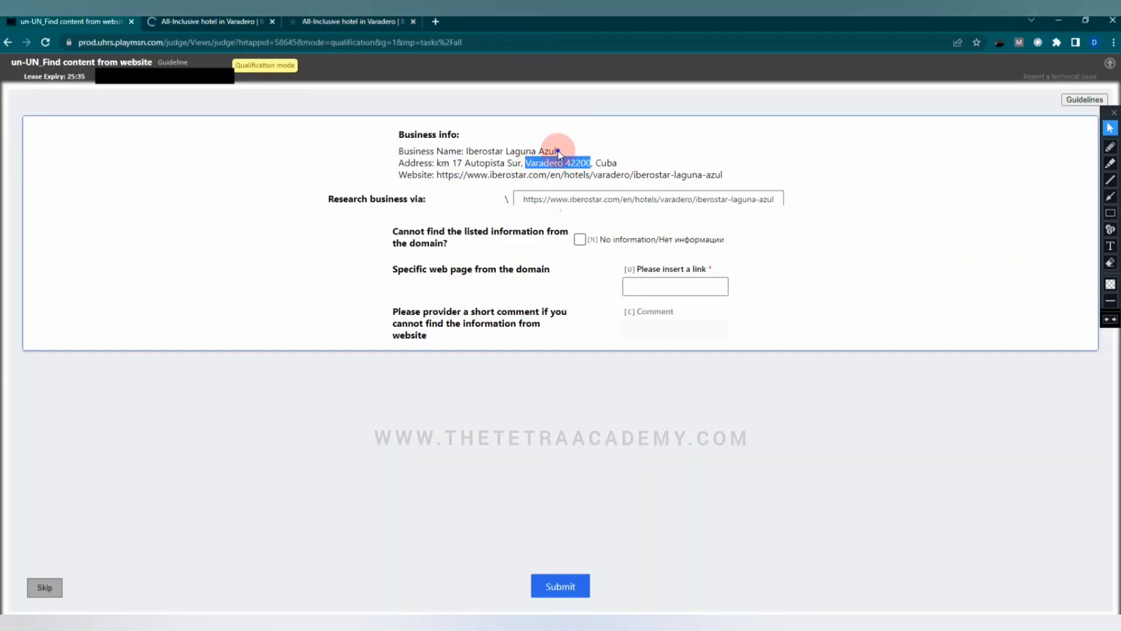
left_click(507, 173)
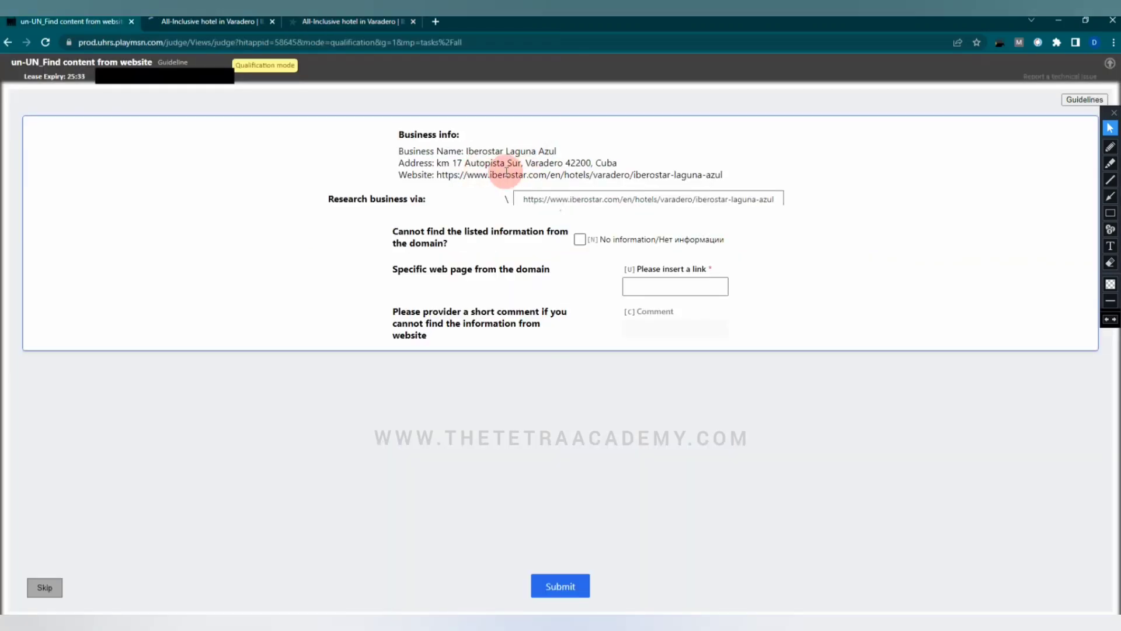
left_click_drag(505, 166, 453, 165)
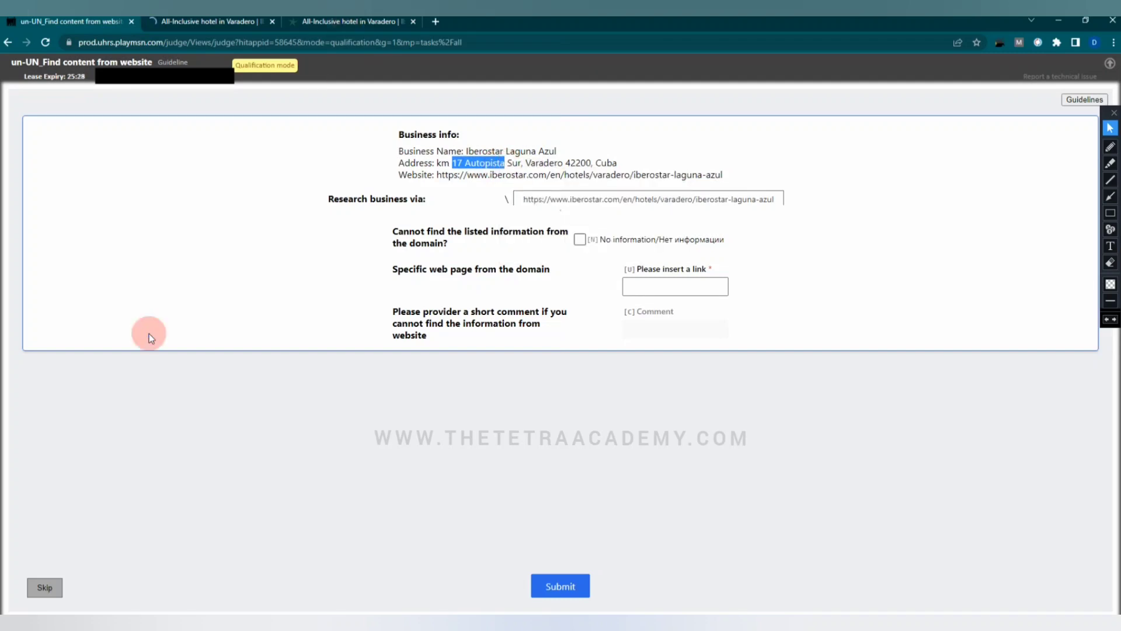
key("ctrl+shift+Tab")
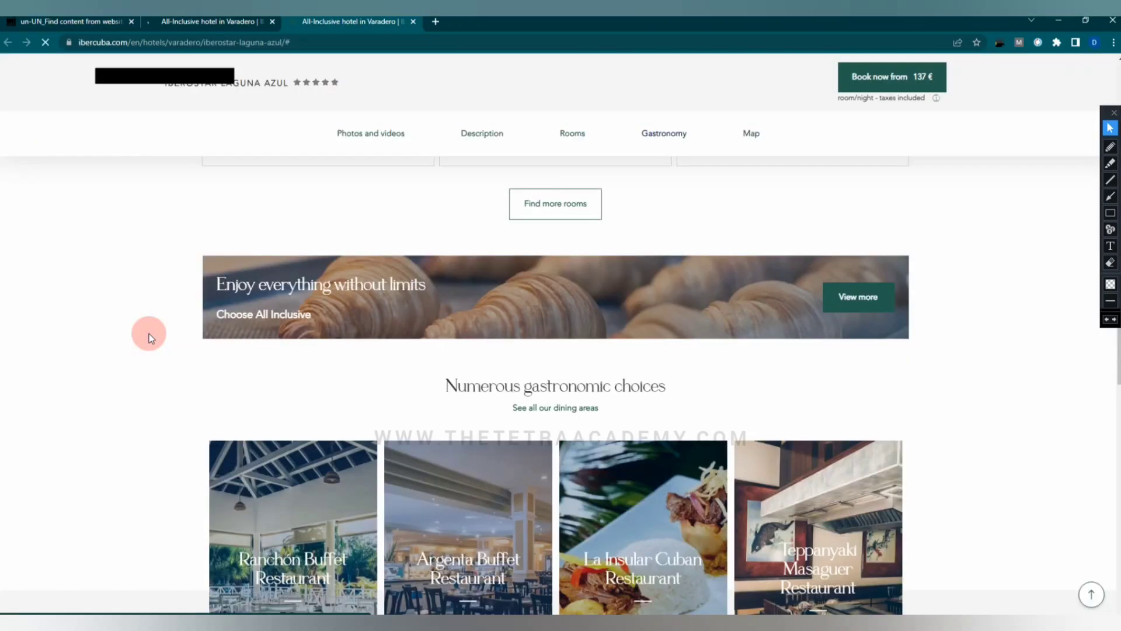
key("ctrl+f")
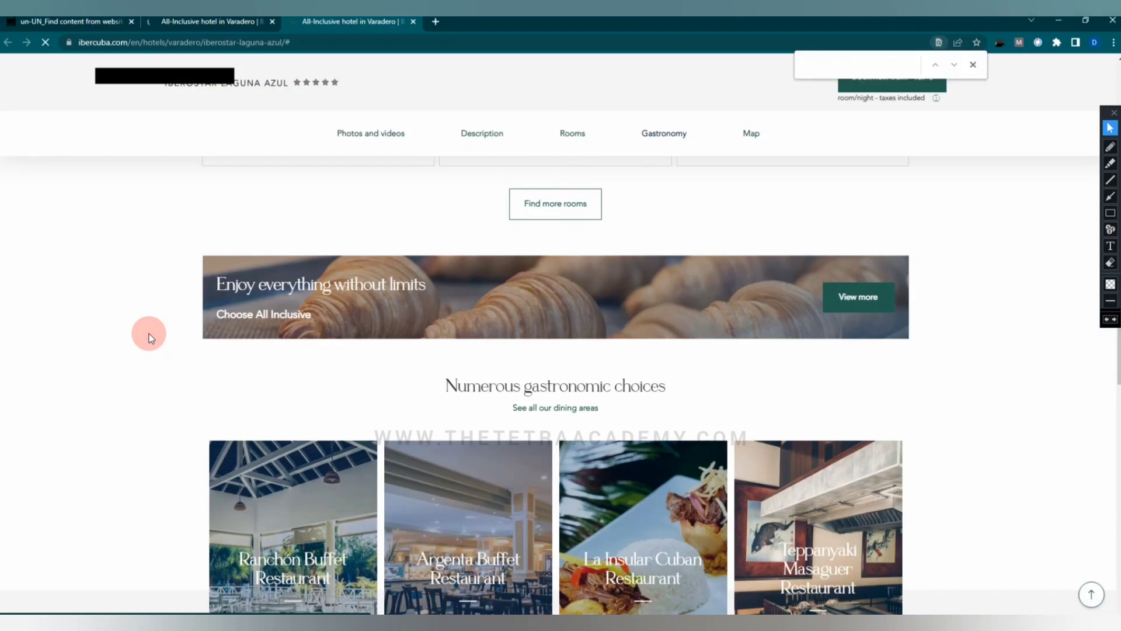
type("17")
key("BackSpace")
key("BackSpace")
- Recheck the city and postal code in the task form and search the hotel page for "42200"
left_click(89, 22)
left_click_drag(452, 163, 505, 164)
left_click(561, 164)
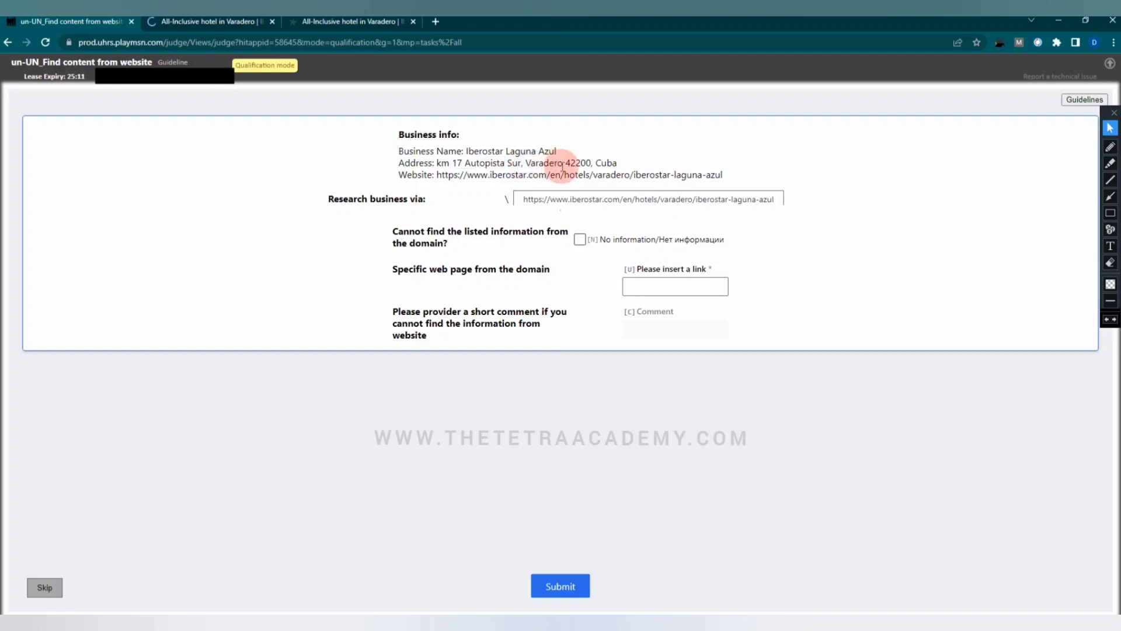
double_click(561, 163)
right_click(562, 167)
left_click(569, 160)
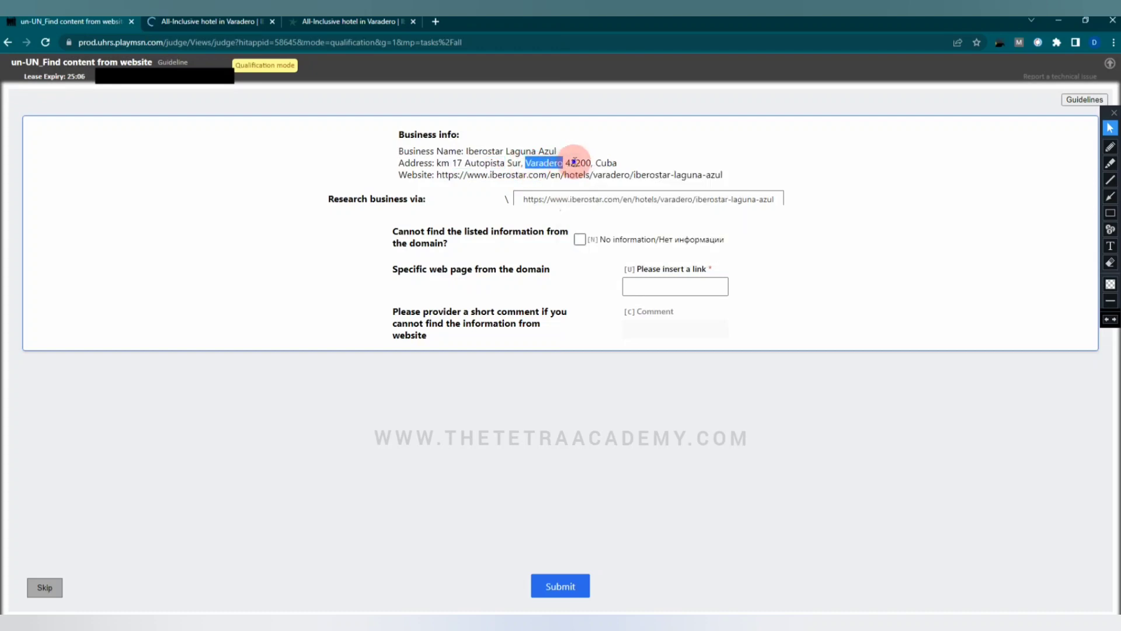
left_click_drag(567, 160, 588, 161)
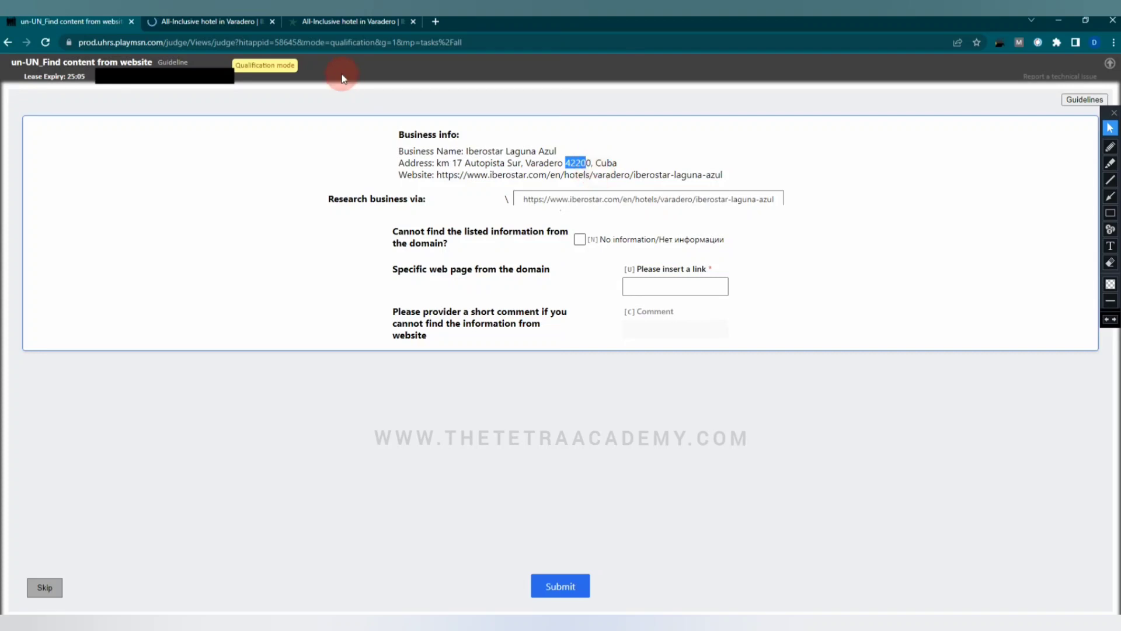
key("ctrl+shift+Tab")
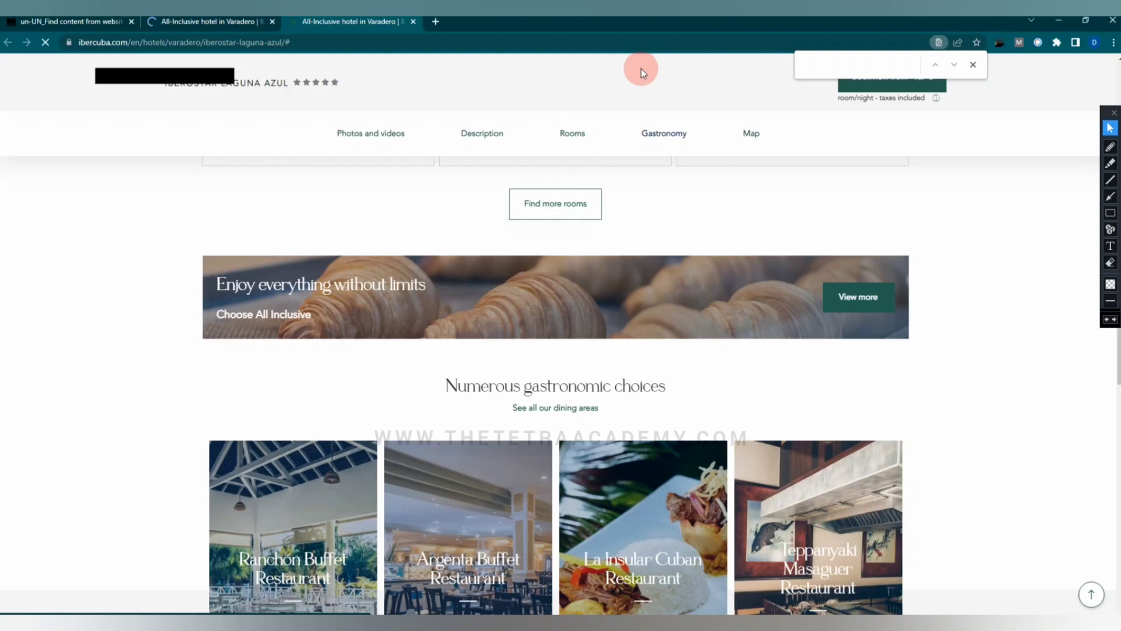
left_click(813, 64)
type("42200")
key("Escape")
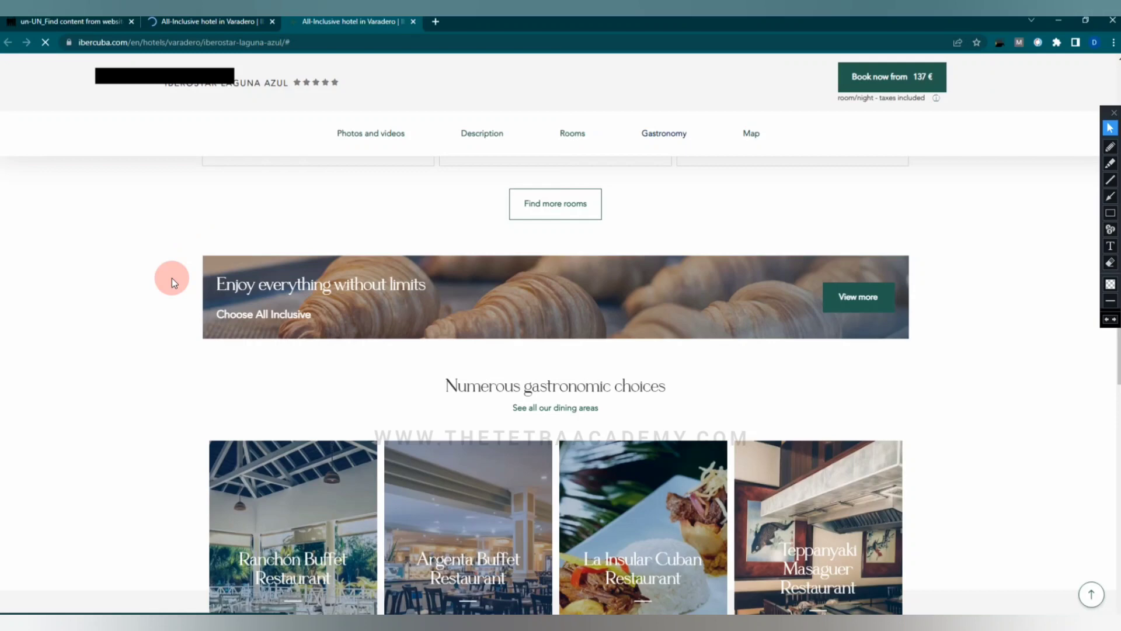
- Return to the task form, select the full listed Iberostar Laguna Azul address and open the ImTranslator window
scroll(172, 278, "up", 7)
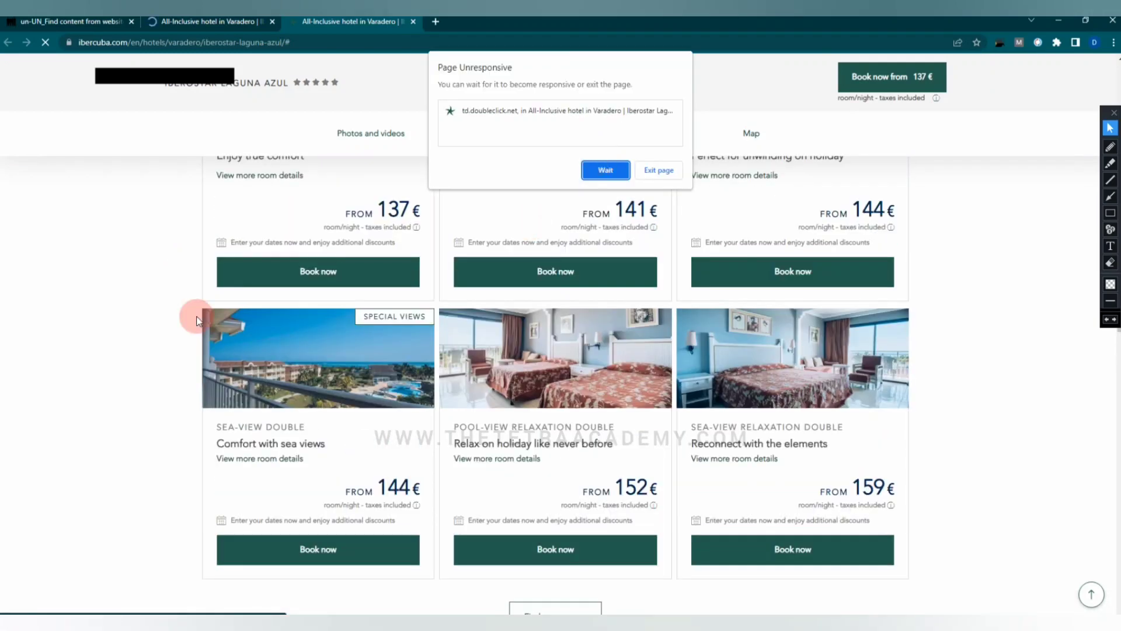
scroll(193, 319, "up", 10)
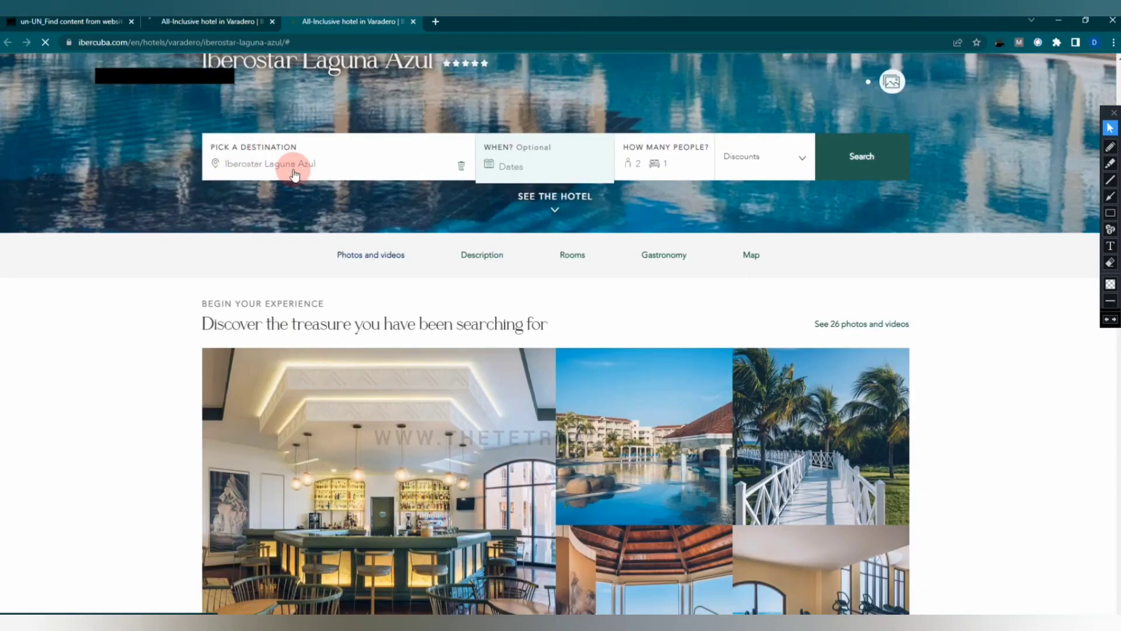
left_click(58, 24)
left_click(482, 171)
key("ctrl+1")
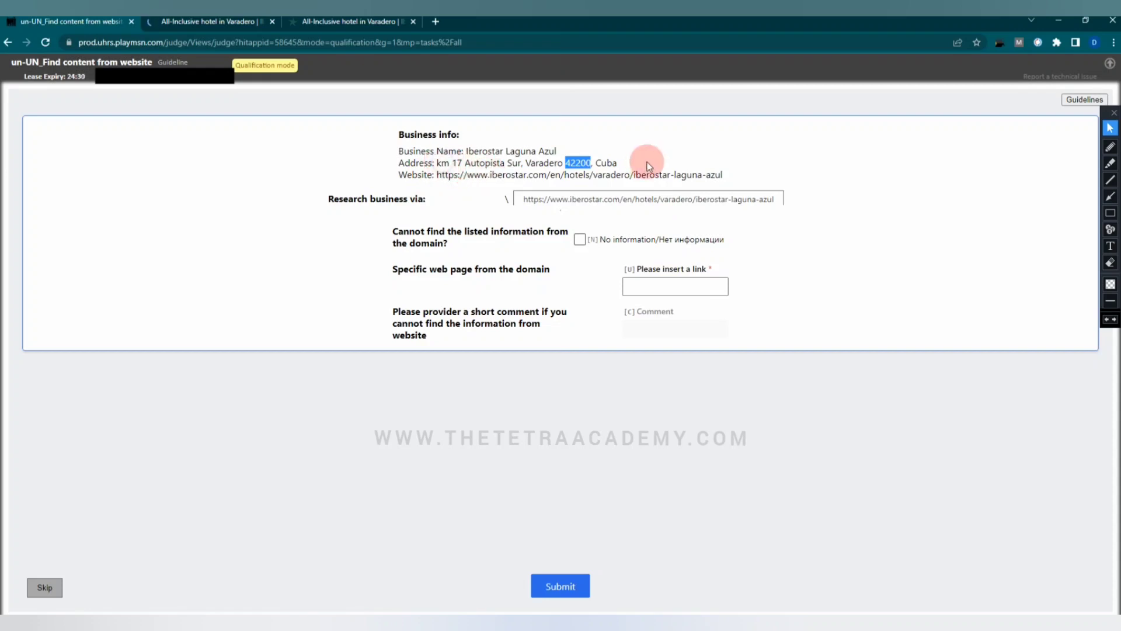
triple_click(607, 163)
right_click(615, 164)
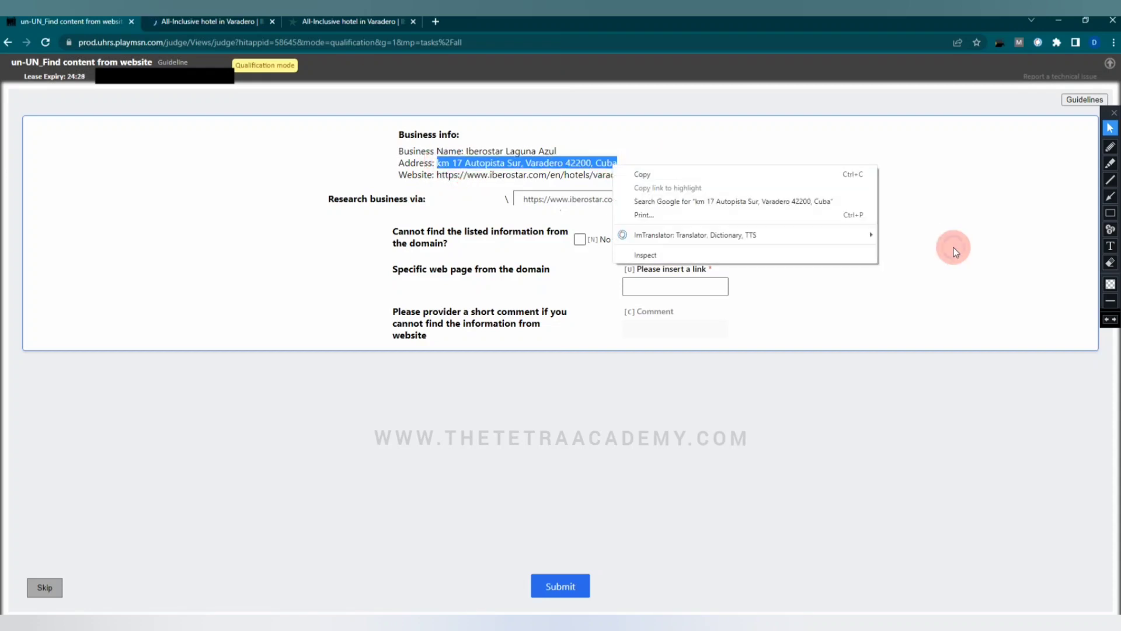
left_click(614, 207)
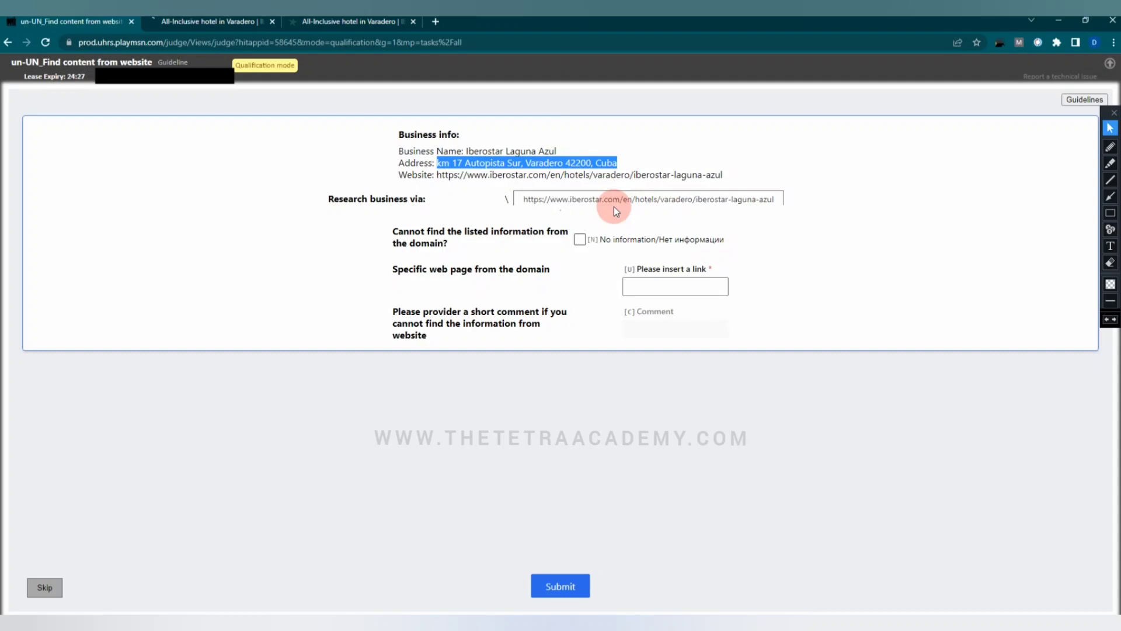
right_click(589, 164)
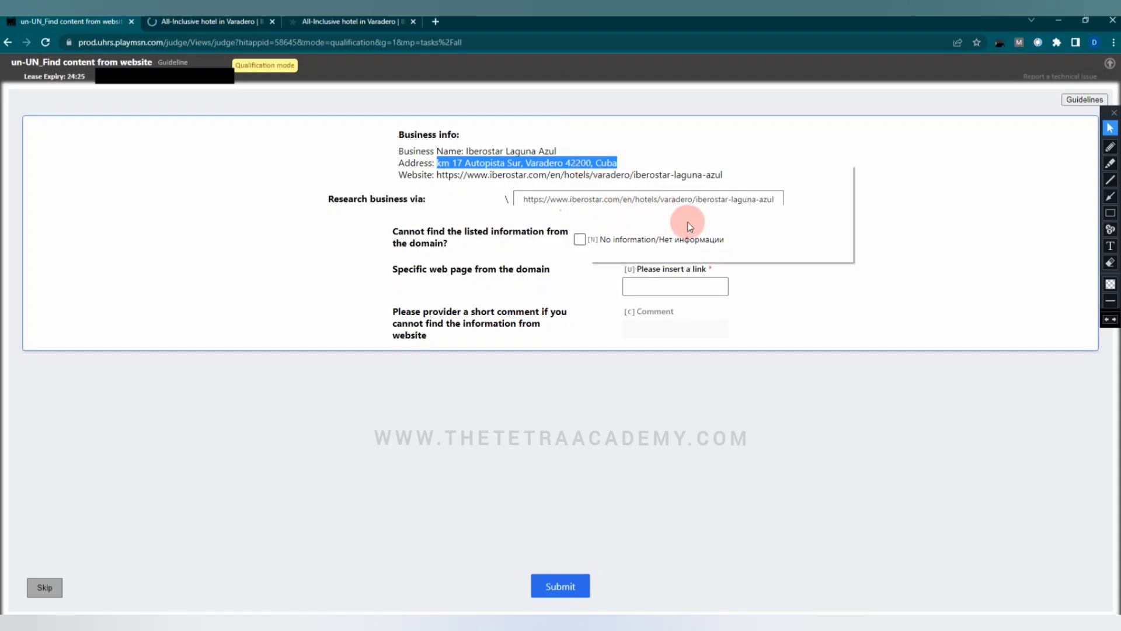
left_click(808, 289)
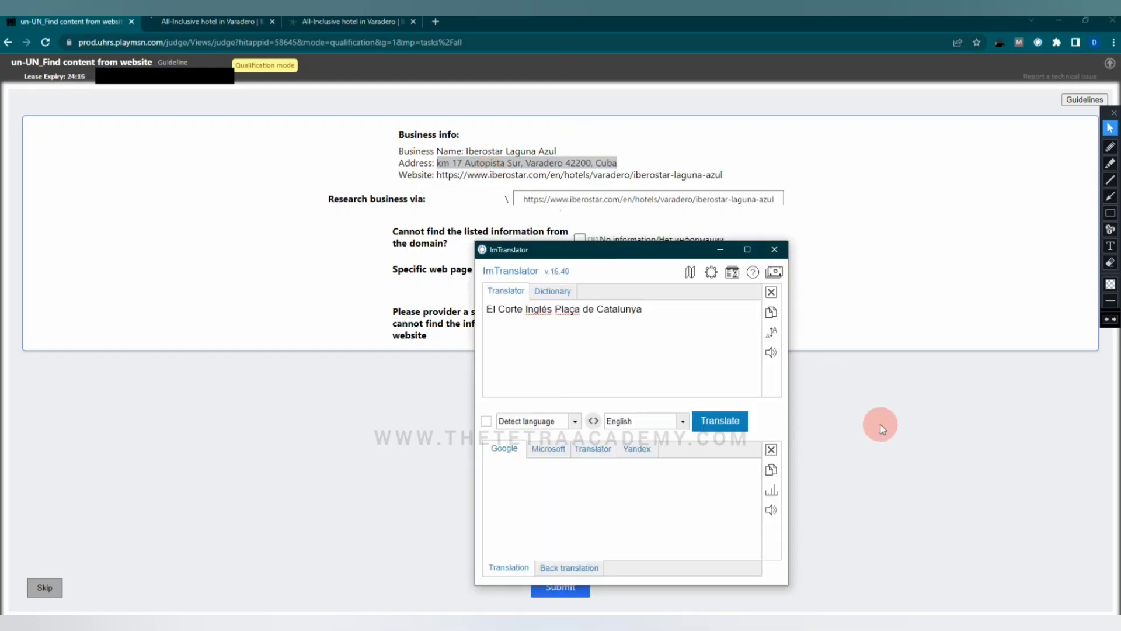
- Replace the ImTranslator source text with the copied hotel address and translate it into English
right_click(457, 163)
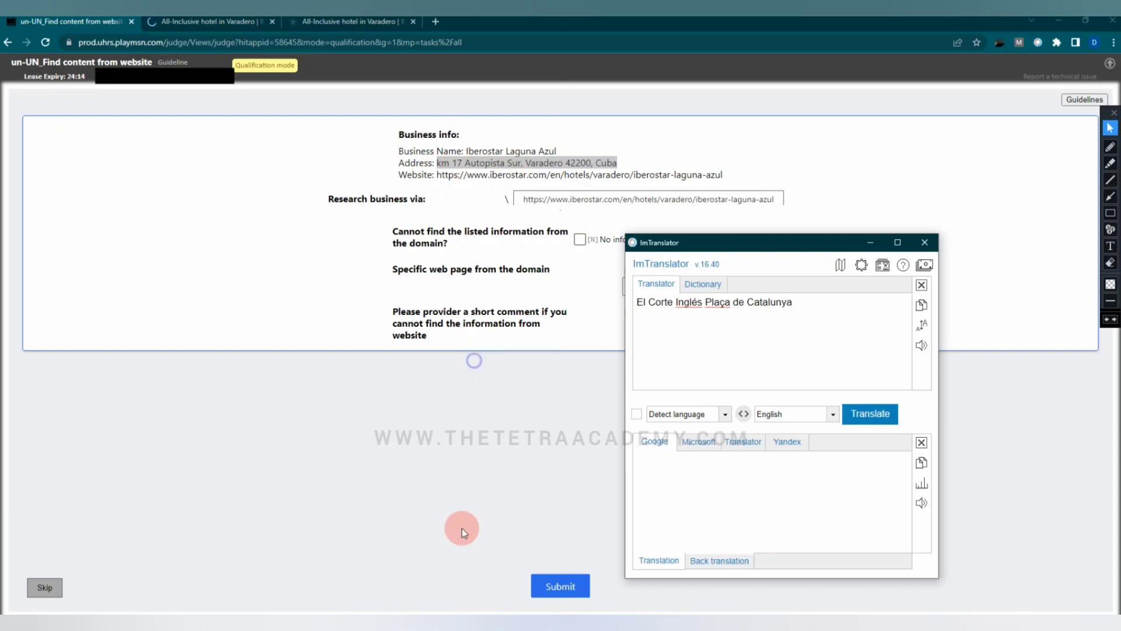
left_click(797, 328)
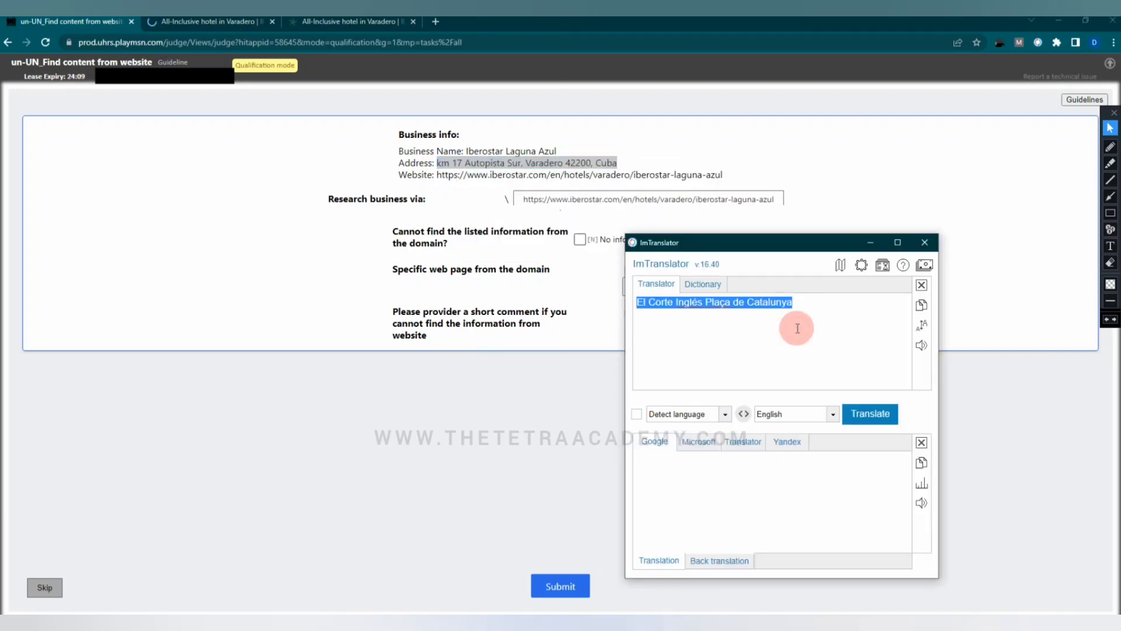
left_click(871, 414)
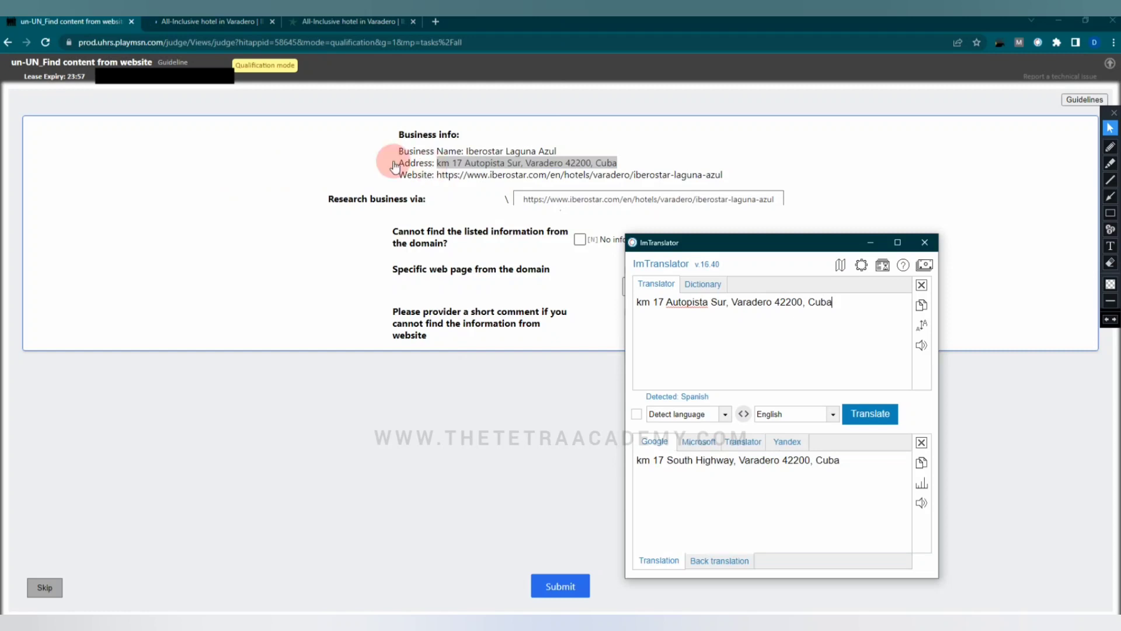
- Glance at the hotel page, return to the task form and close the duplicate hotel page tab
key("ctrl+Tab")
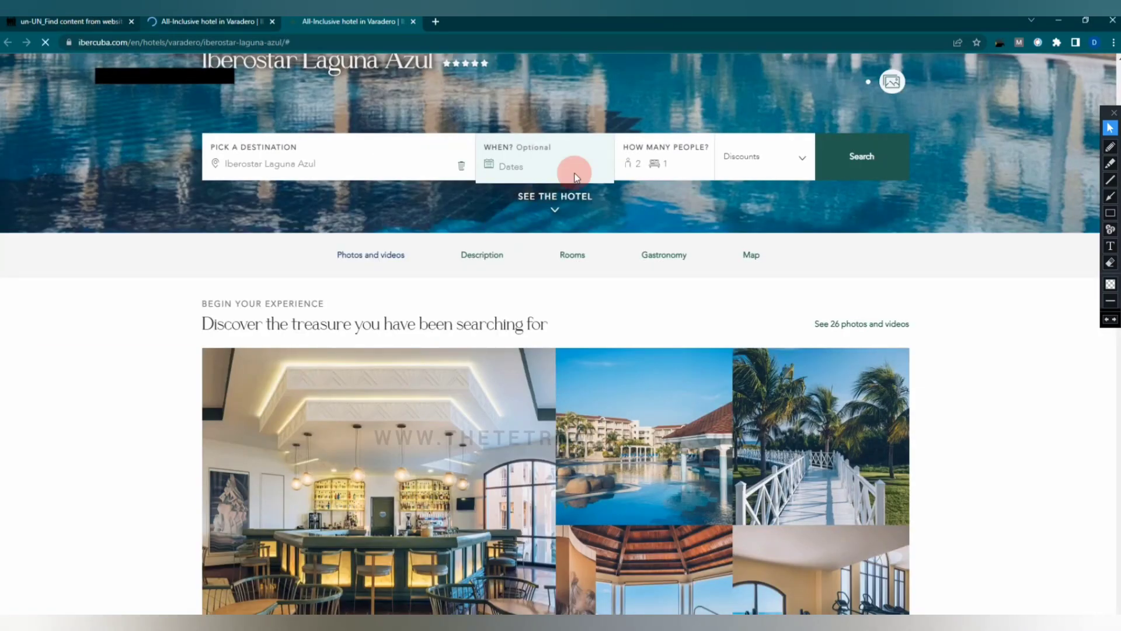
key("ctrl+shift+Tab")
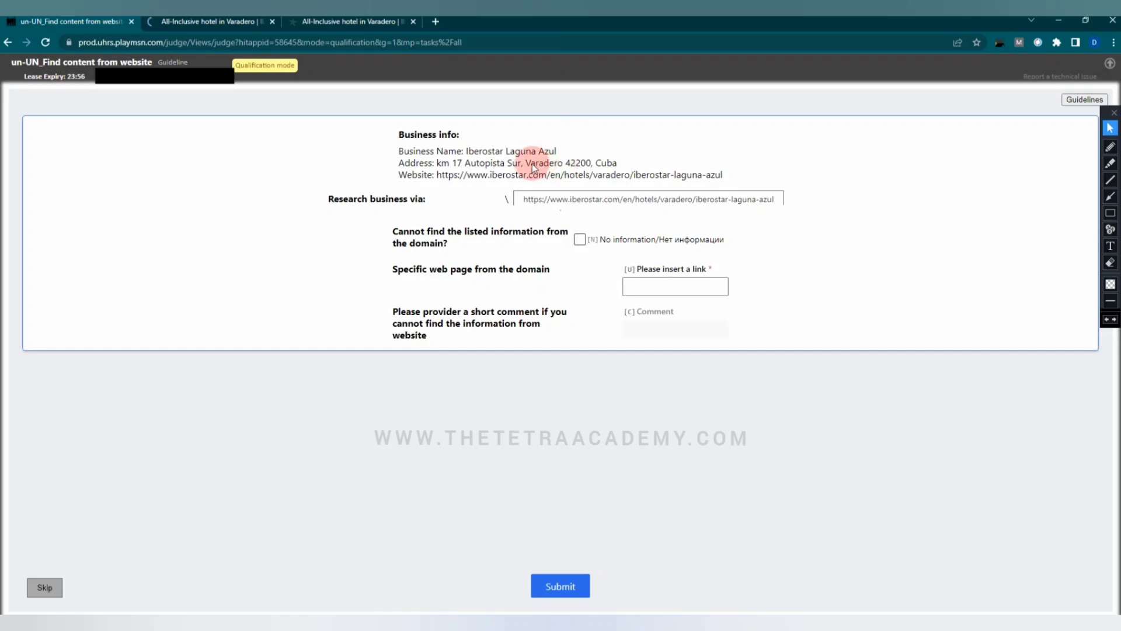
left_click(272, 21)
- Copy the city "Varadero" from the listed address and search the hotel page for it
double_click(549, 163)
key("ctrl+c")
right_click(549, 164)
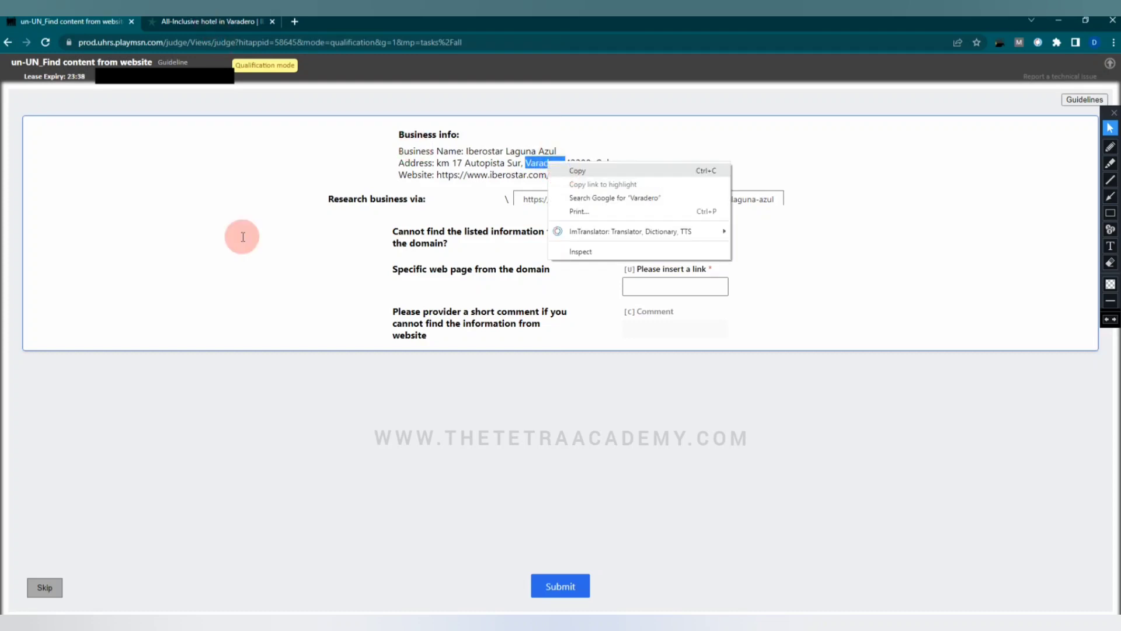
key("Escape")
key("ctrl+Tab")
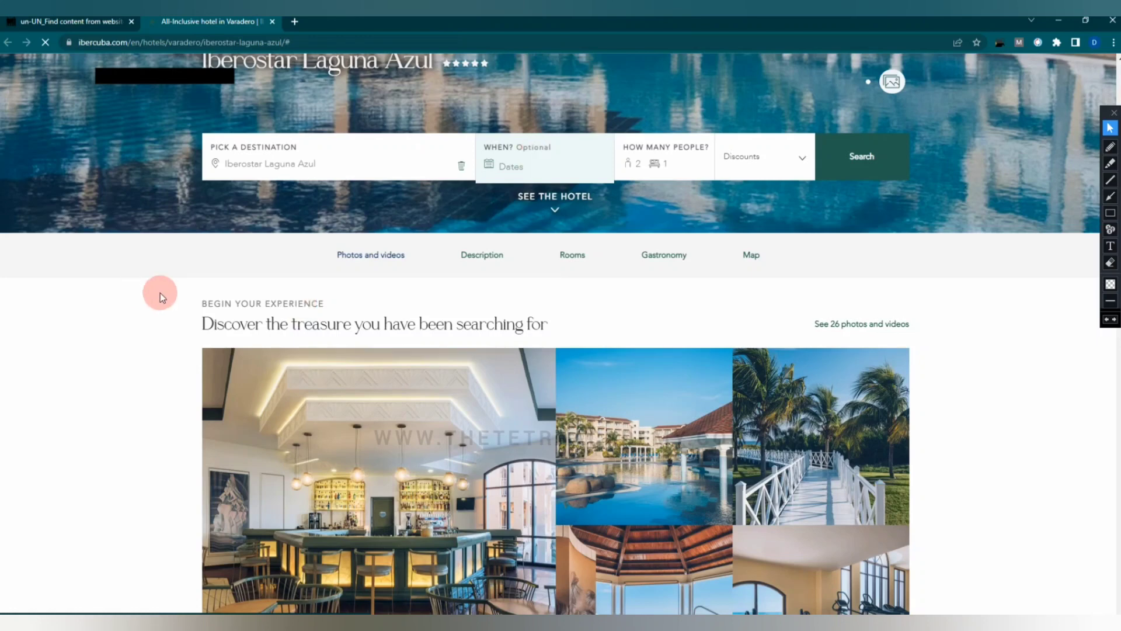
key("ctrl+f")
key("ctrl+v")
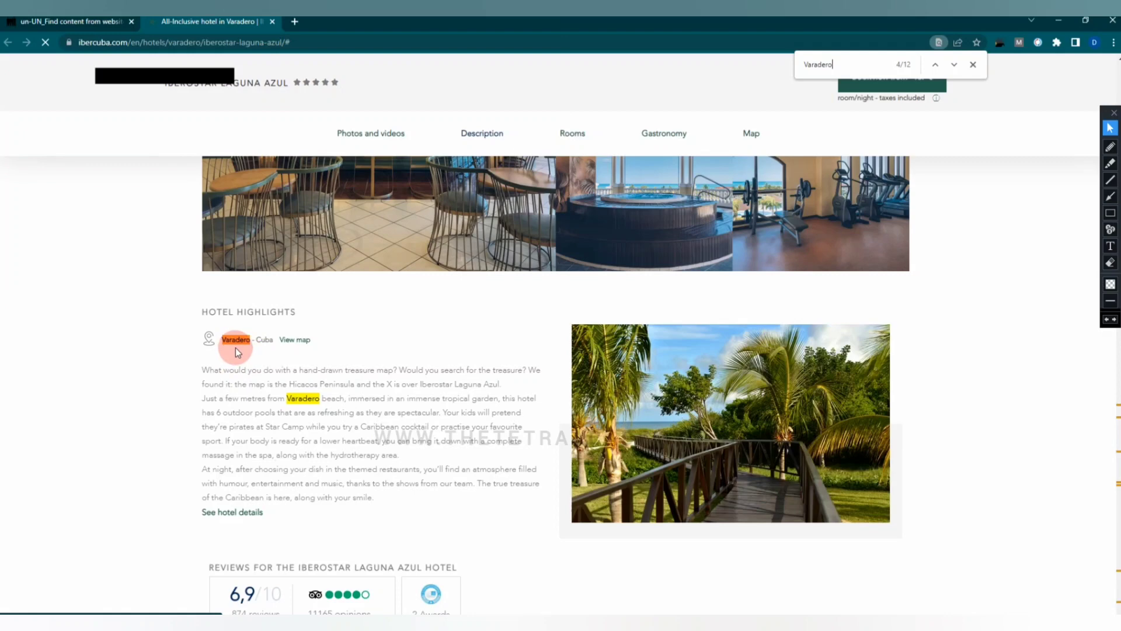
- Compare the listed address in the task form with its English translation in ImTranslator, and return to the hotel page
left_click(85, 23)
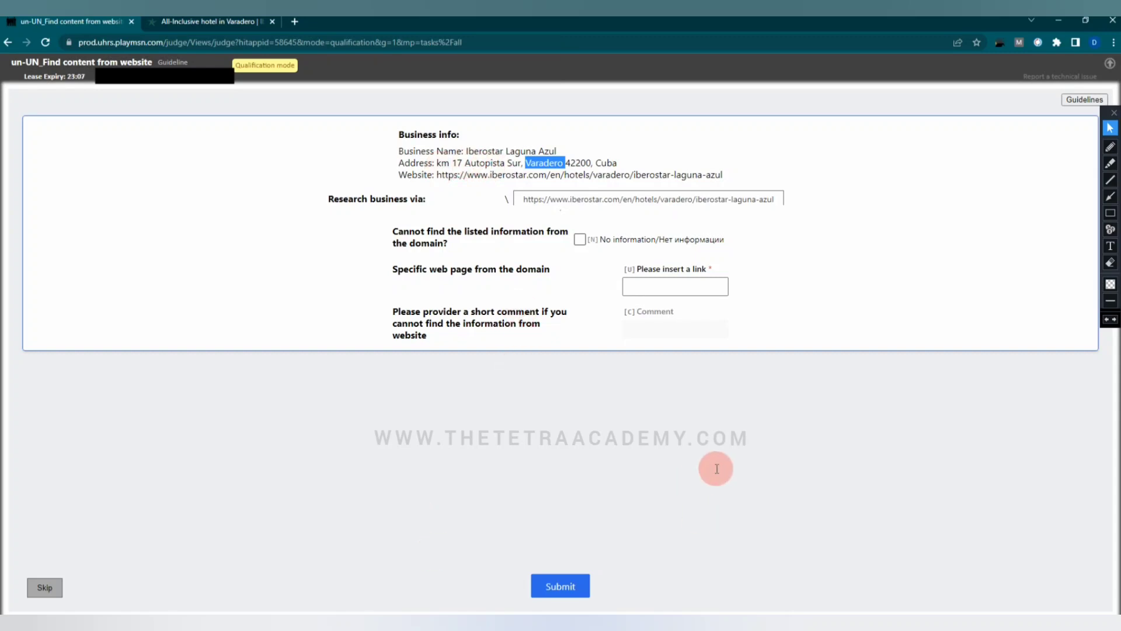
key("alt+Tab")
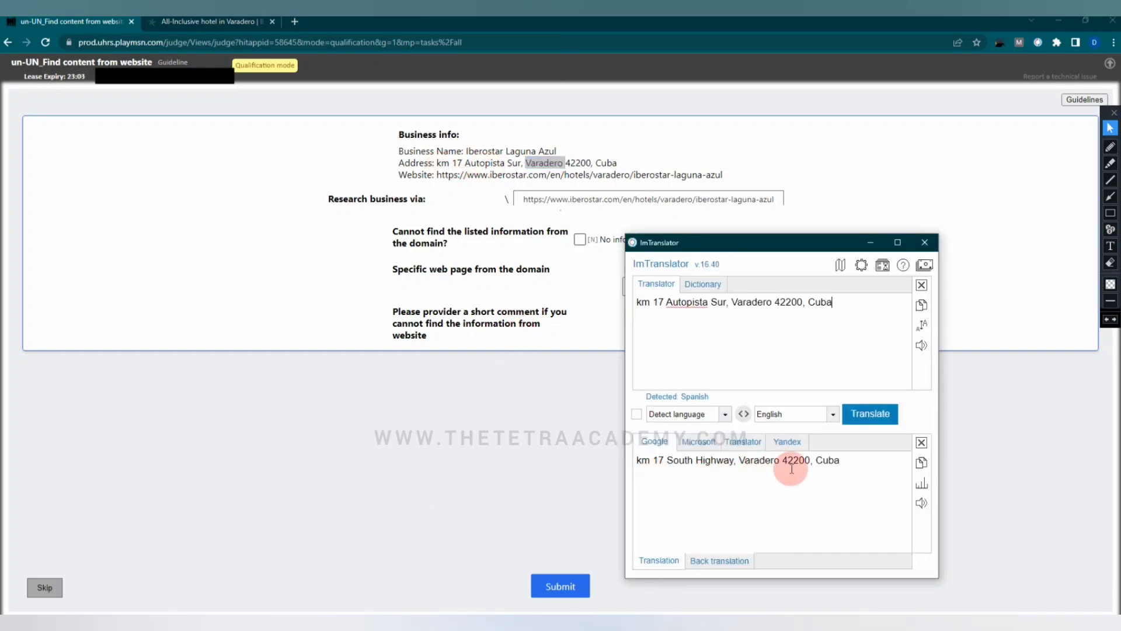
left_click(394, 435)
key("ctrl+Tab")
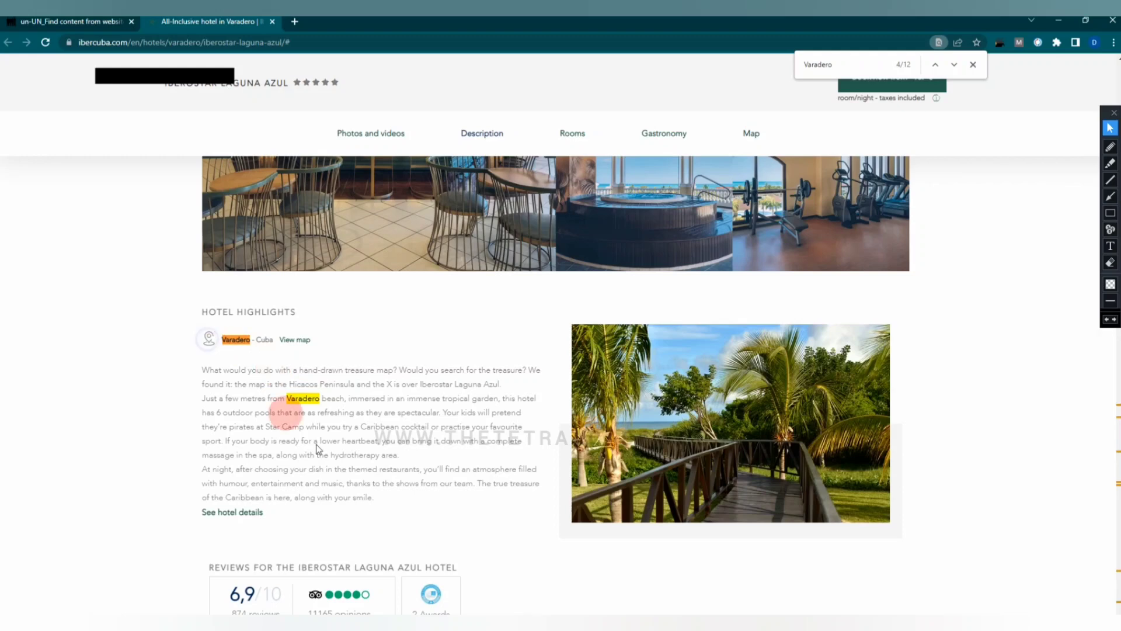
- Look through the whole hotel page, including the room, map, FAQ and footer sections, for the listed address
scroll(519, 517, "down", 3)
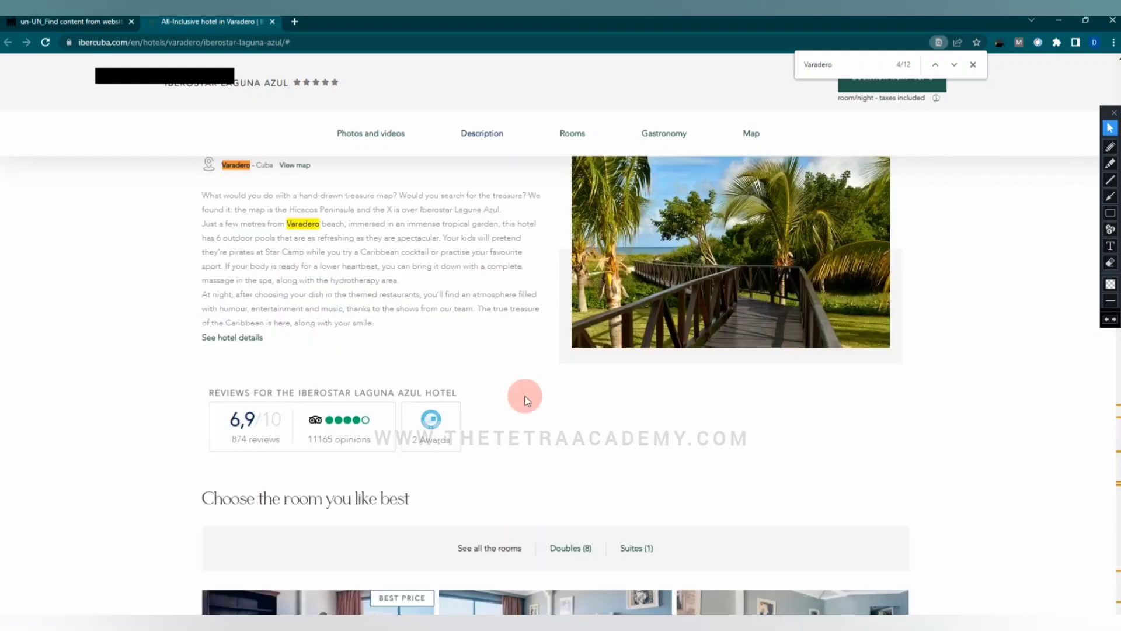
scroll(522, 351, "down", 3)
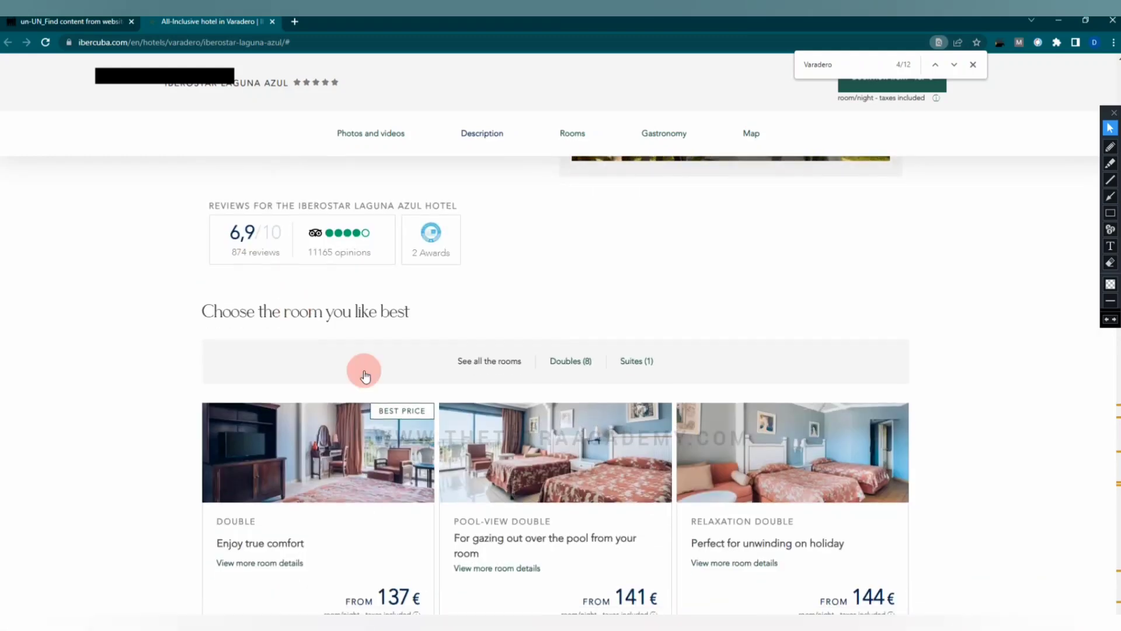
scroll(280, 420, "down", 1)
scroll(216, 457, "down", 5)
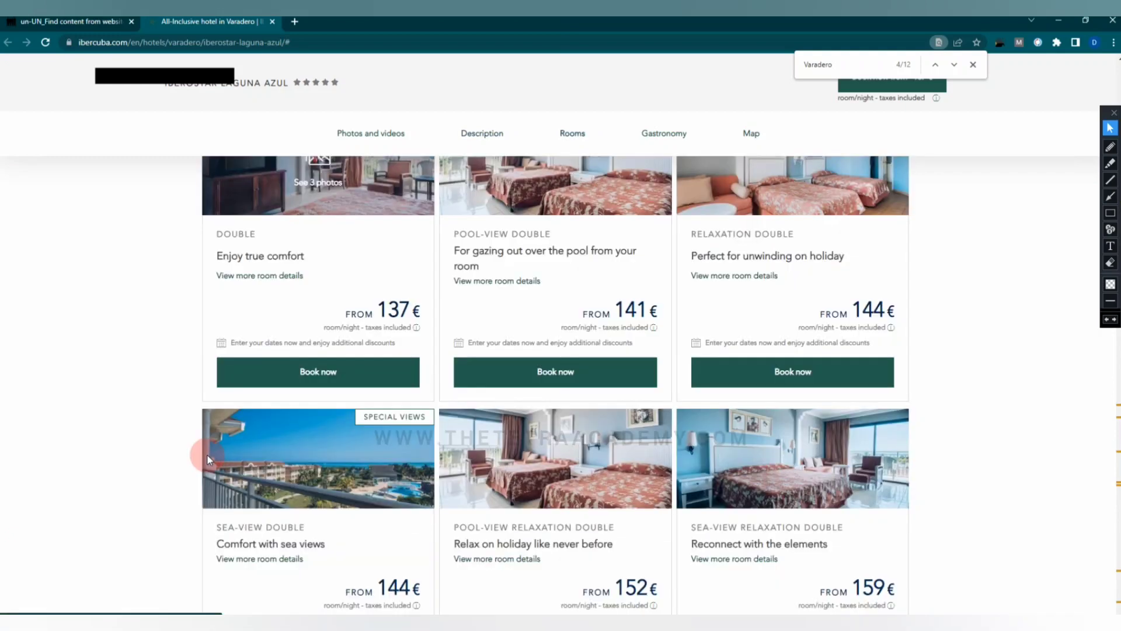
scroll(208, 456, "down", 2)
scroll(209, 458, "down", 8)
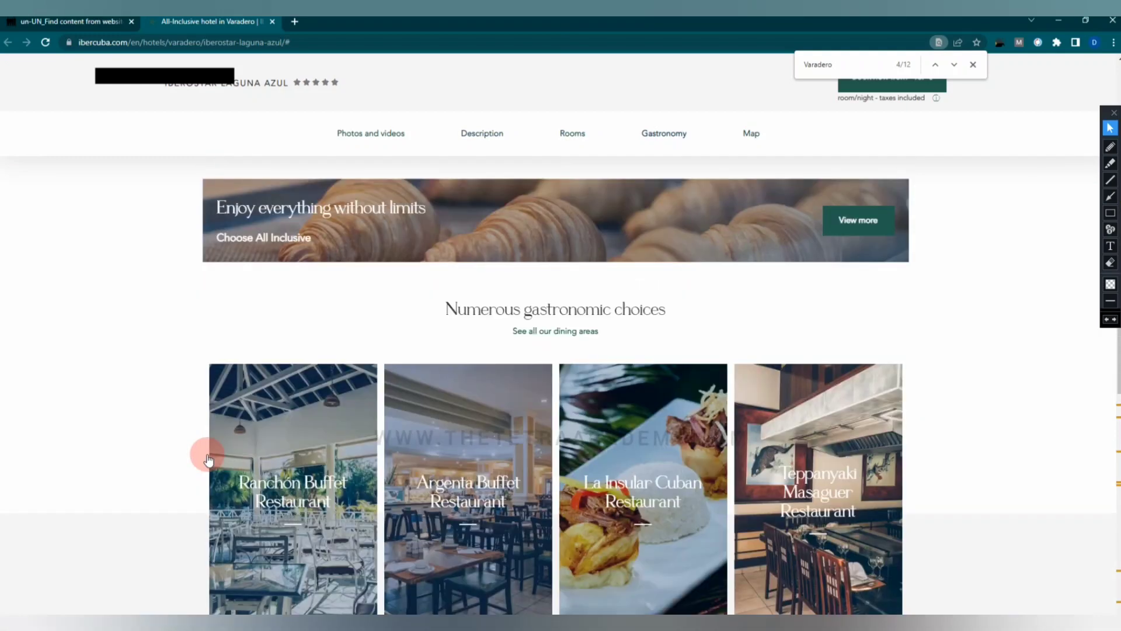
scroll(209, 458, "down", 8)
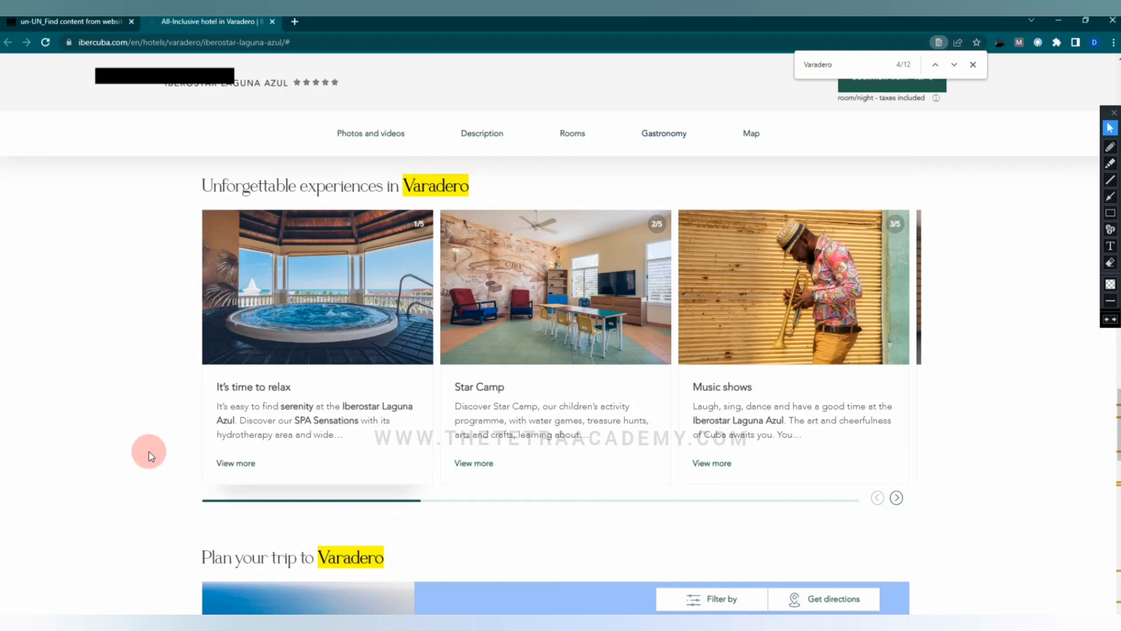
scroll(149, 451, "down", 6)
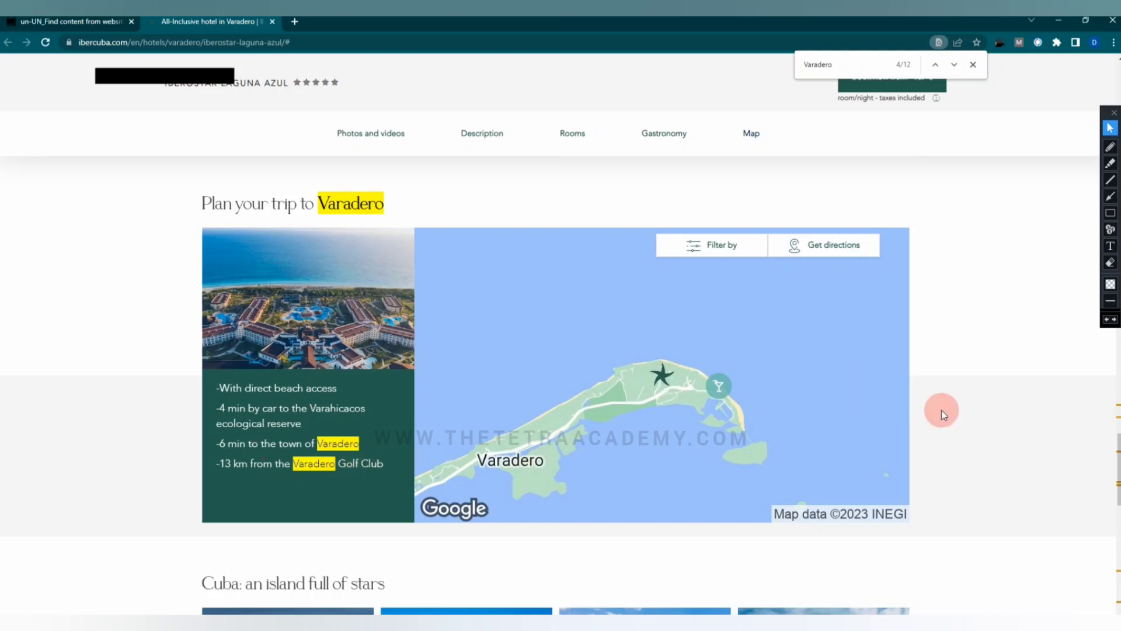
scroll(940, 411, "down", 3)
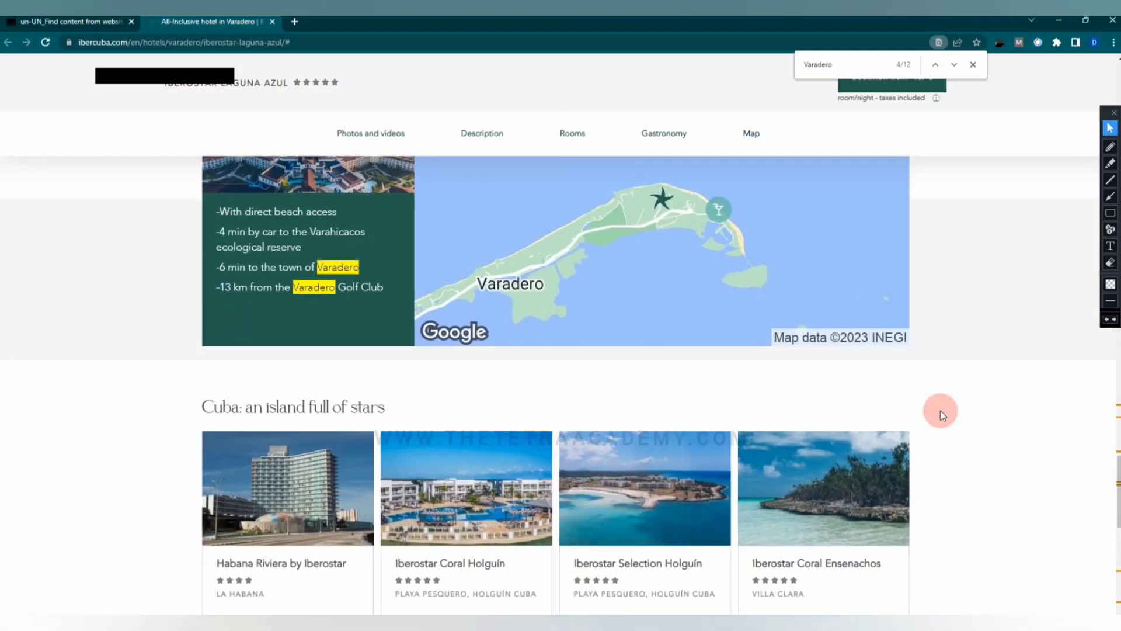
scroll(940, 411, "down", 6)
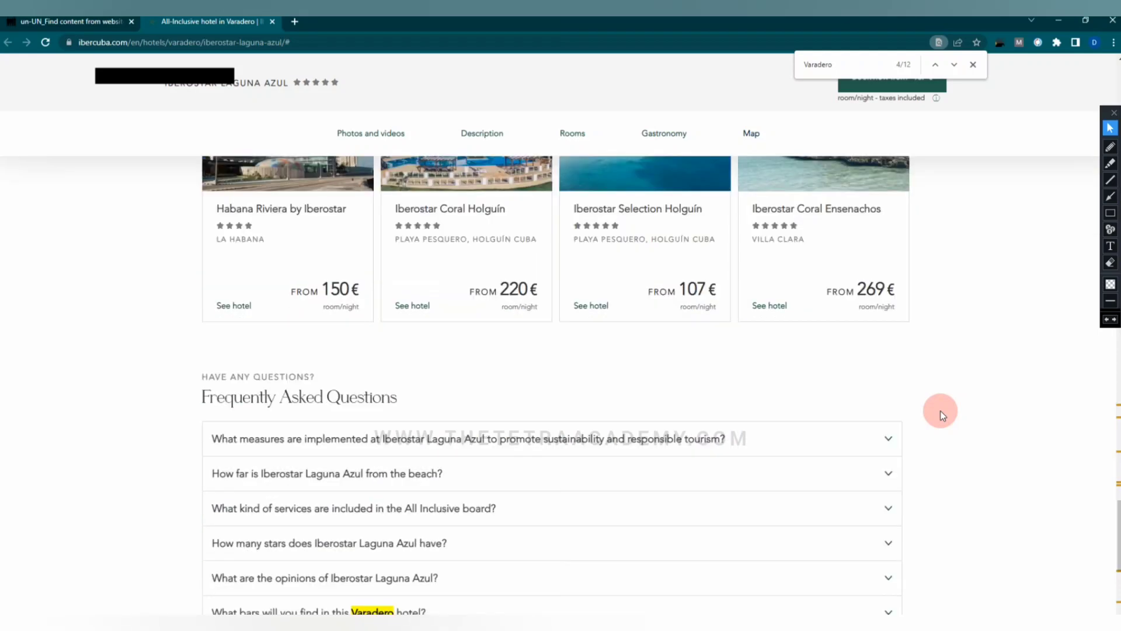
scroll(940, 411, "down", 6)
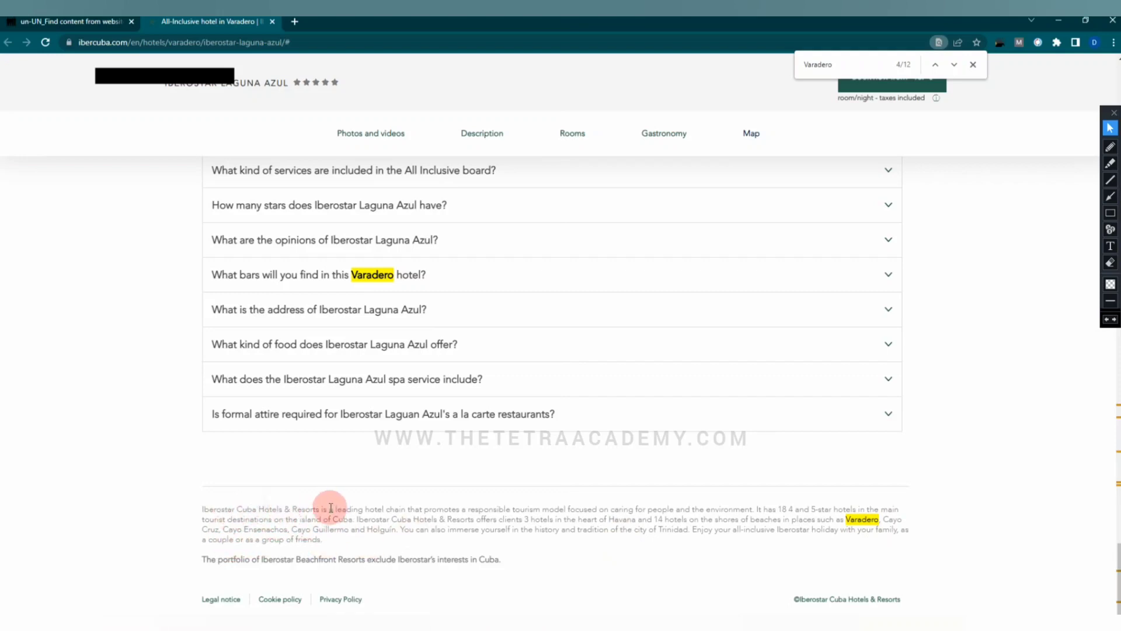
left_click_drag(232, 509, 764, 519)
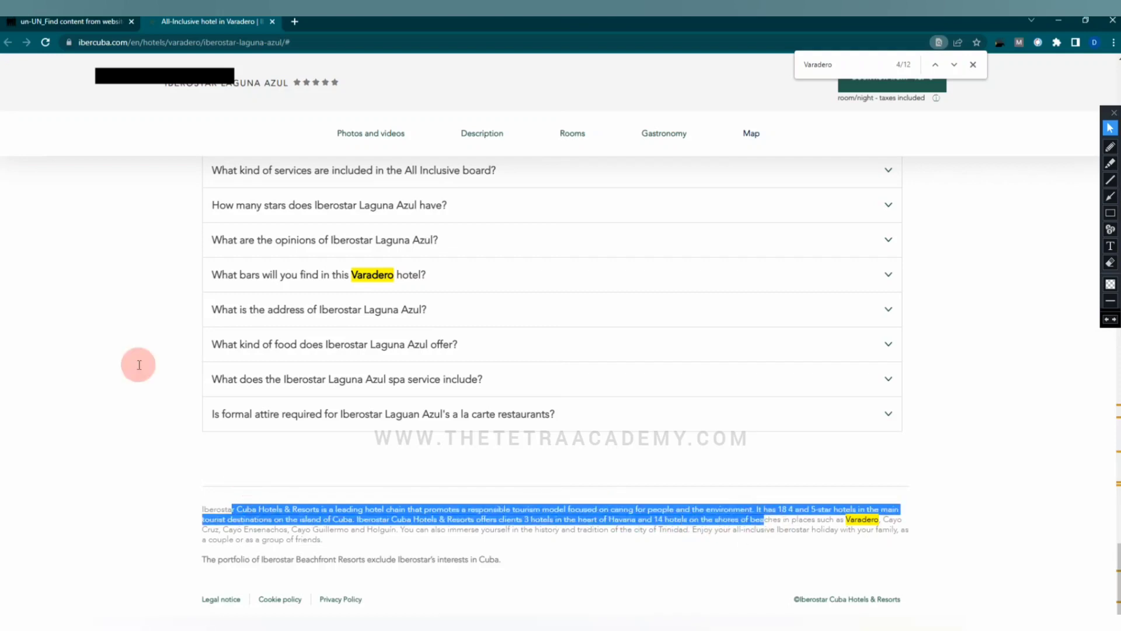
scroll(139, 364, "up", 20)
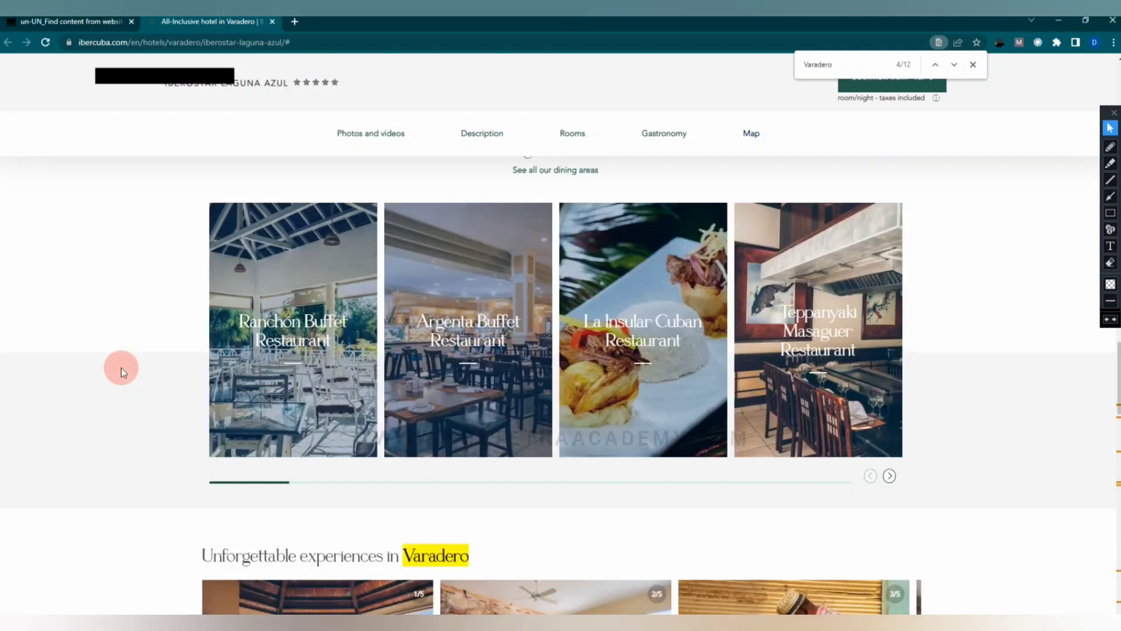
scroll(121, 366, "down", 7)
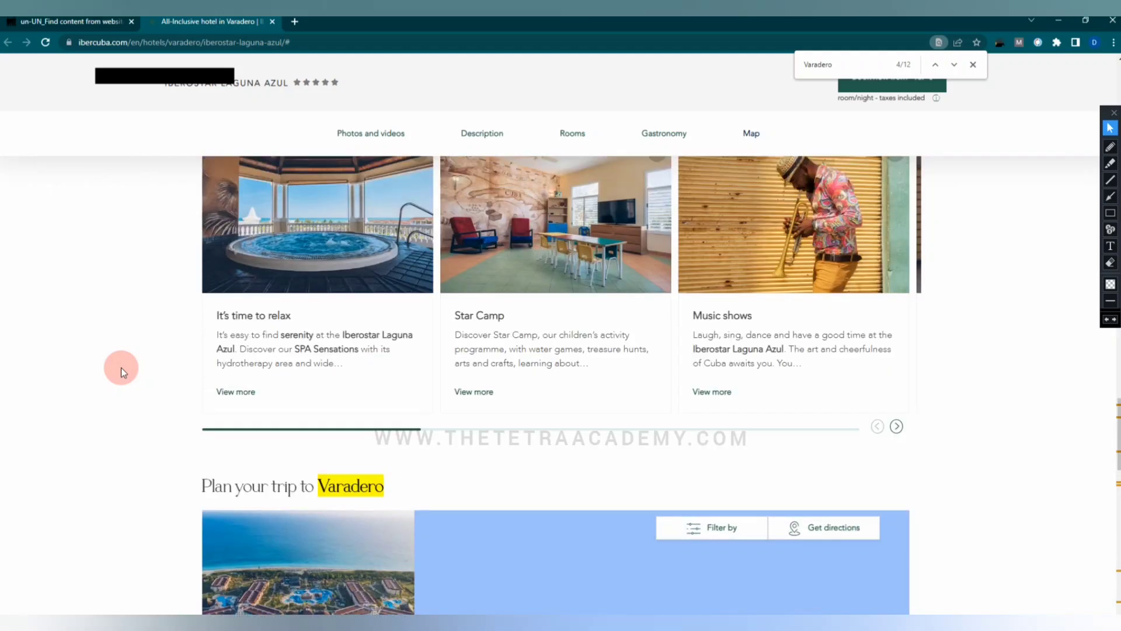
scroll(121, 366, "up", 12)
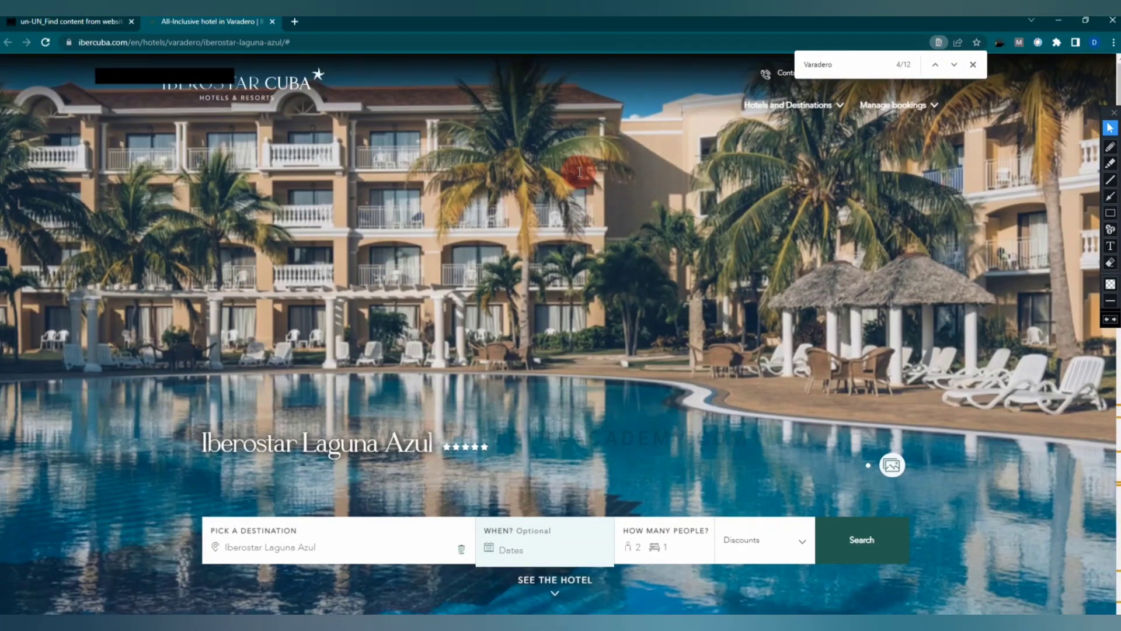
- Select the postal code in the task form's listed address and search Google for "42200 zip code"
left_click(47, 23)
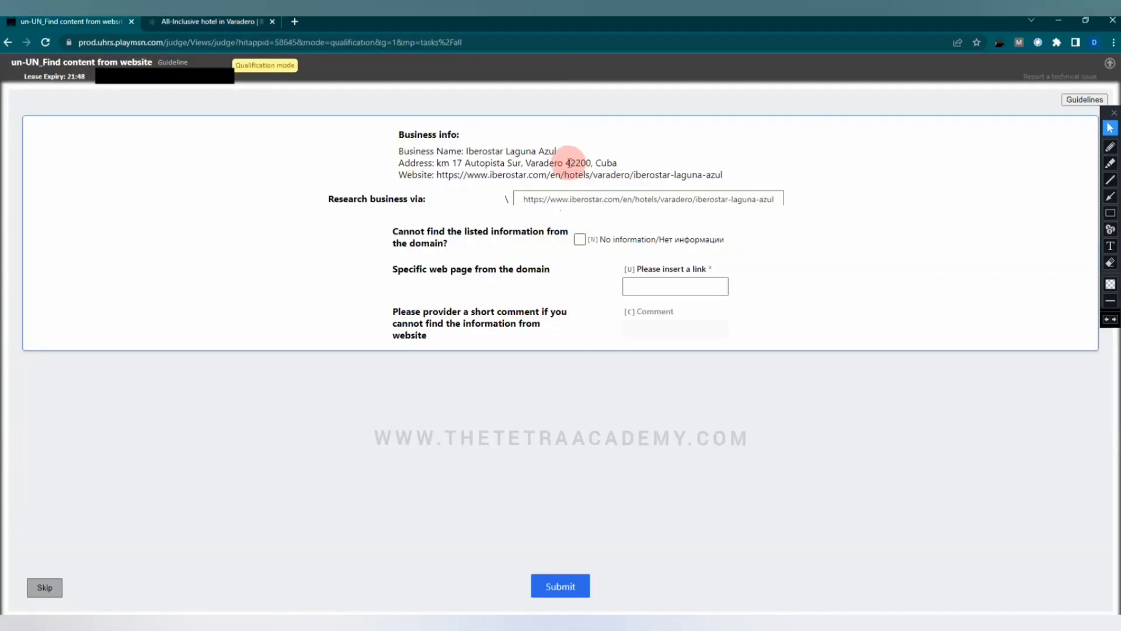
left_click_drag(566, 163, 591, 163)
right_click(580, 165)
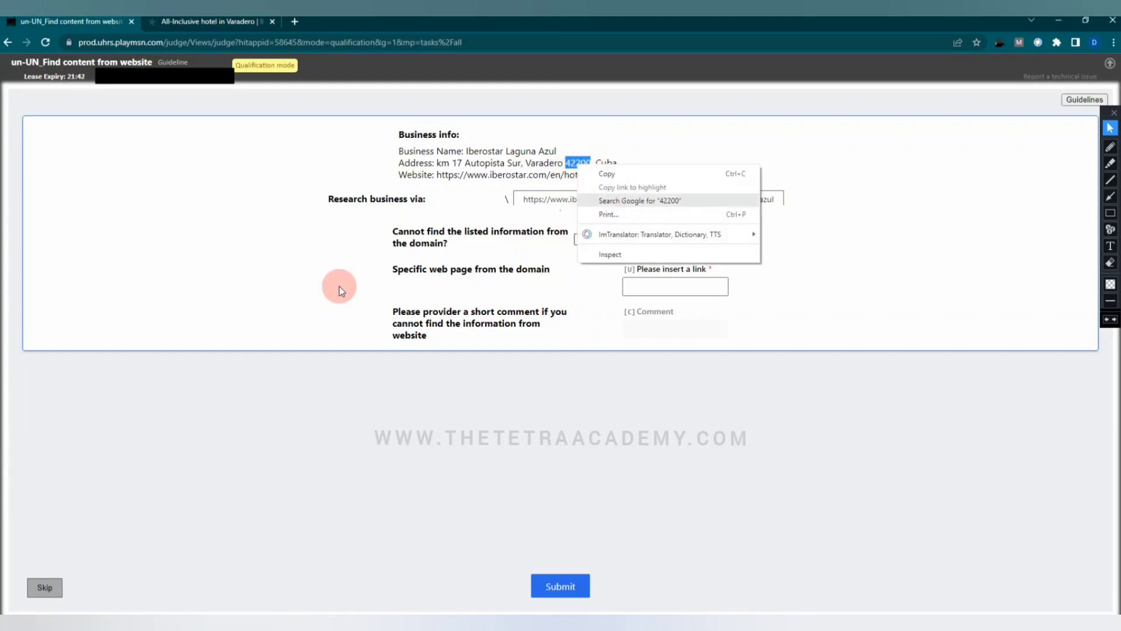
left_click(613, 200)
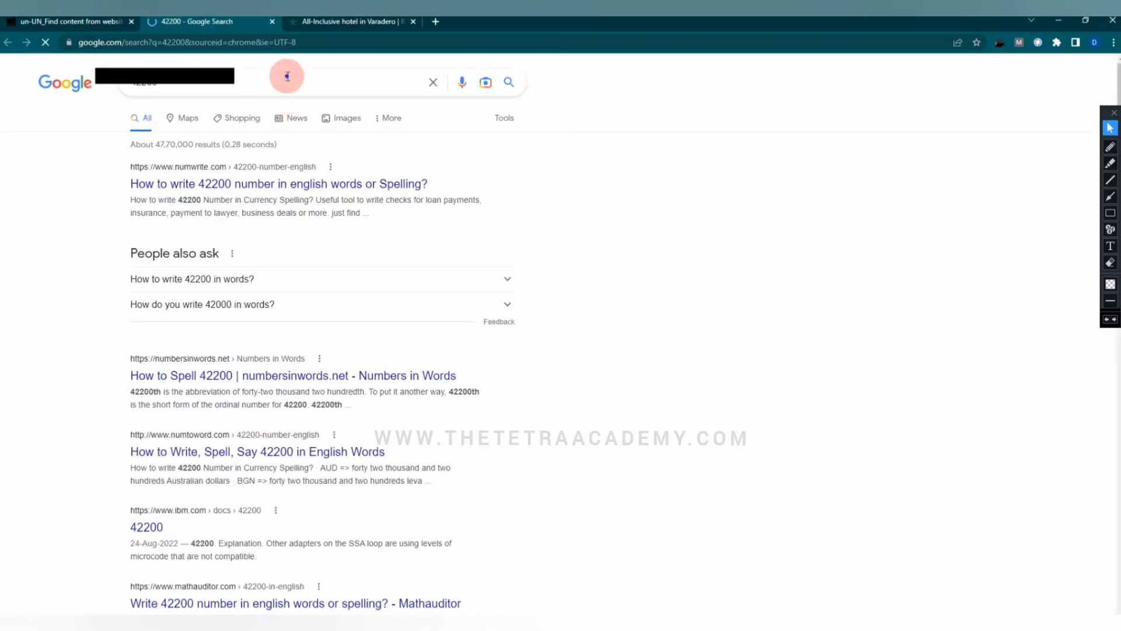
left_click(288, 77)
type("zip code")
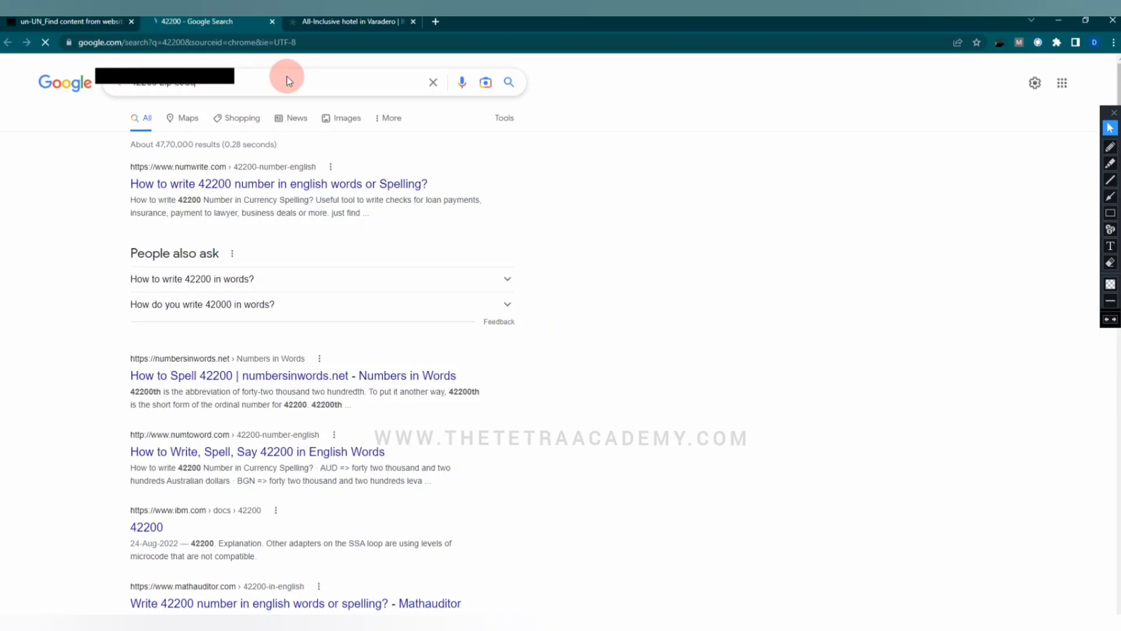
key("Return")
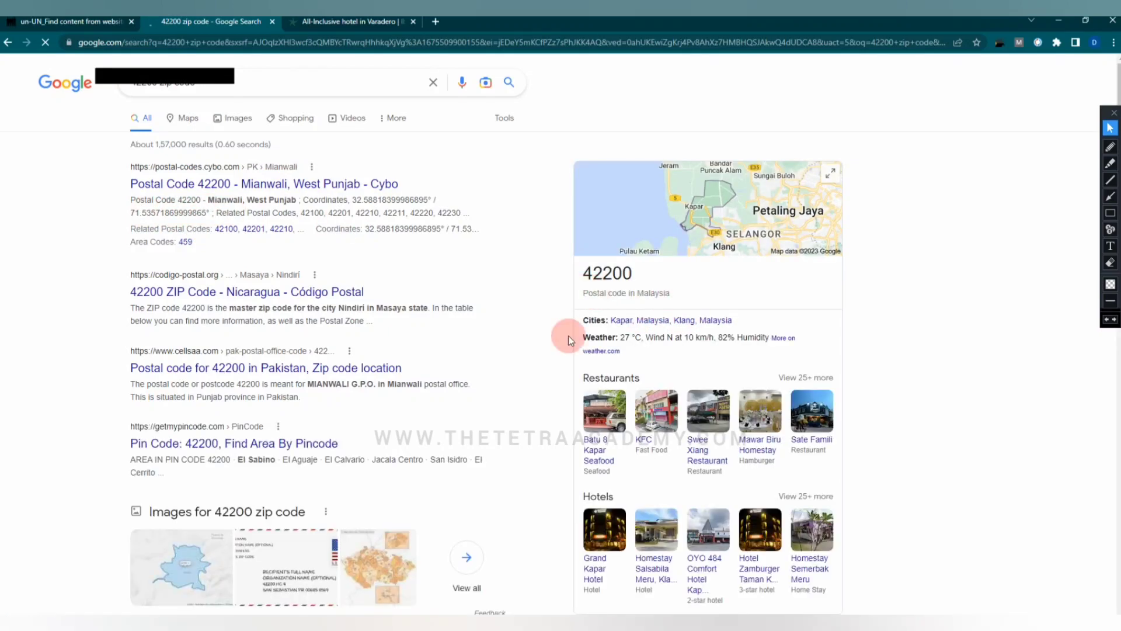
- Check the location given for the postal code in the Google results, then return to the hotel page and dismiss its text search
left_click_drag(627, 330, 682, 329)
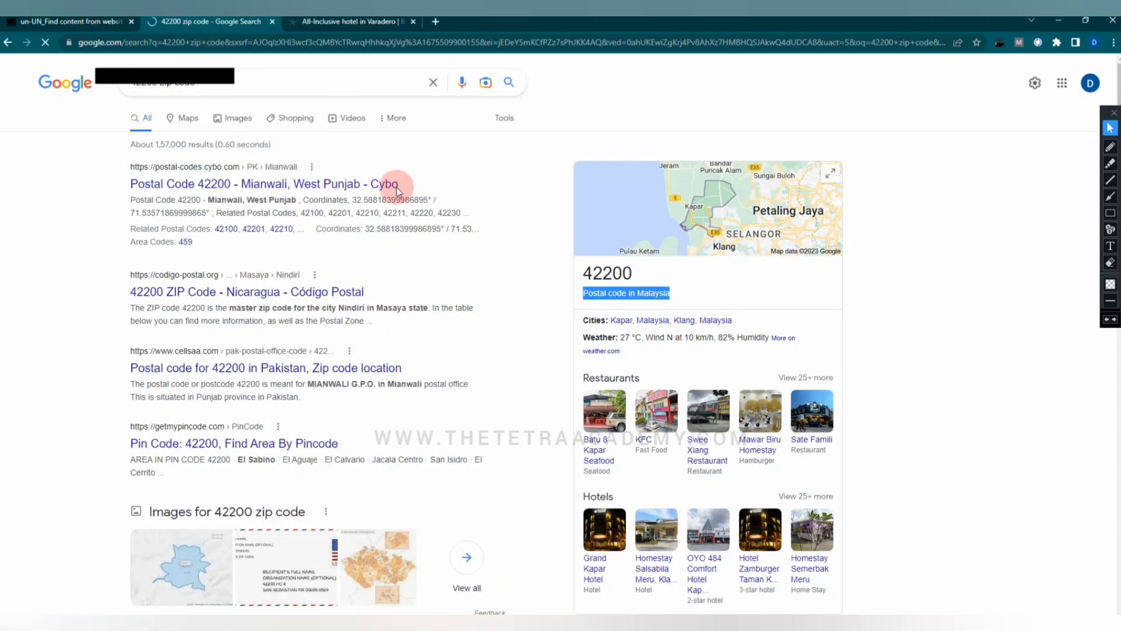
key("ctrl+shift+Tab")
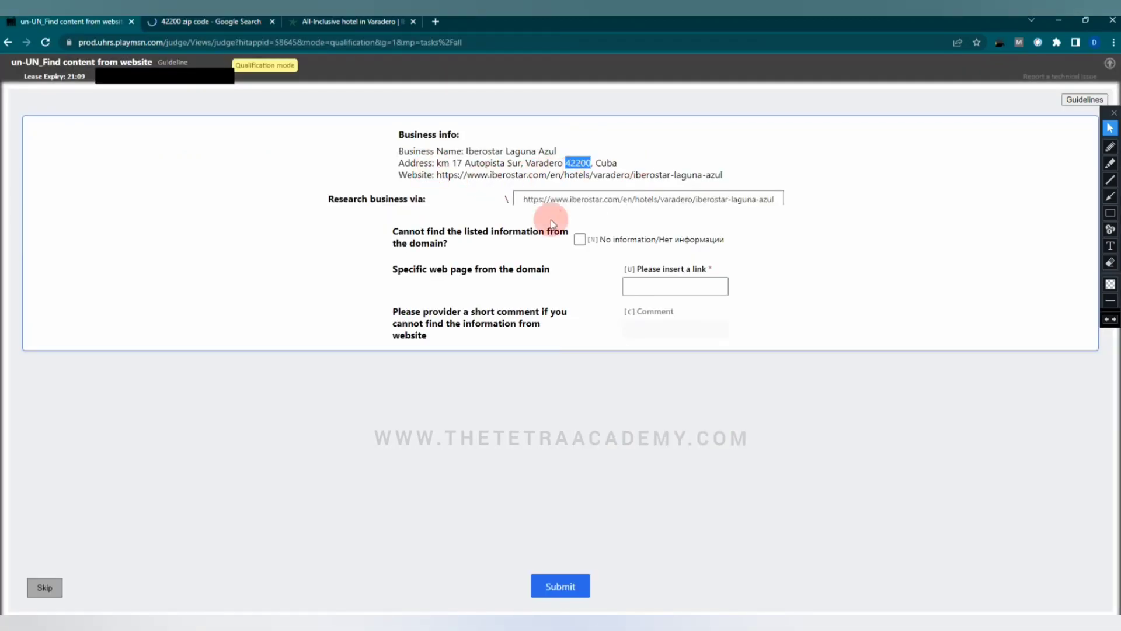
left_click(316, 23)
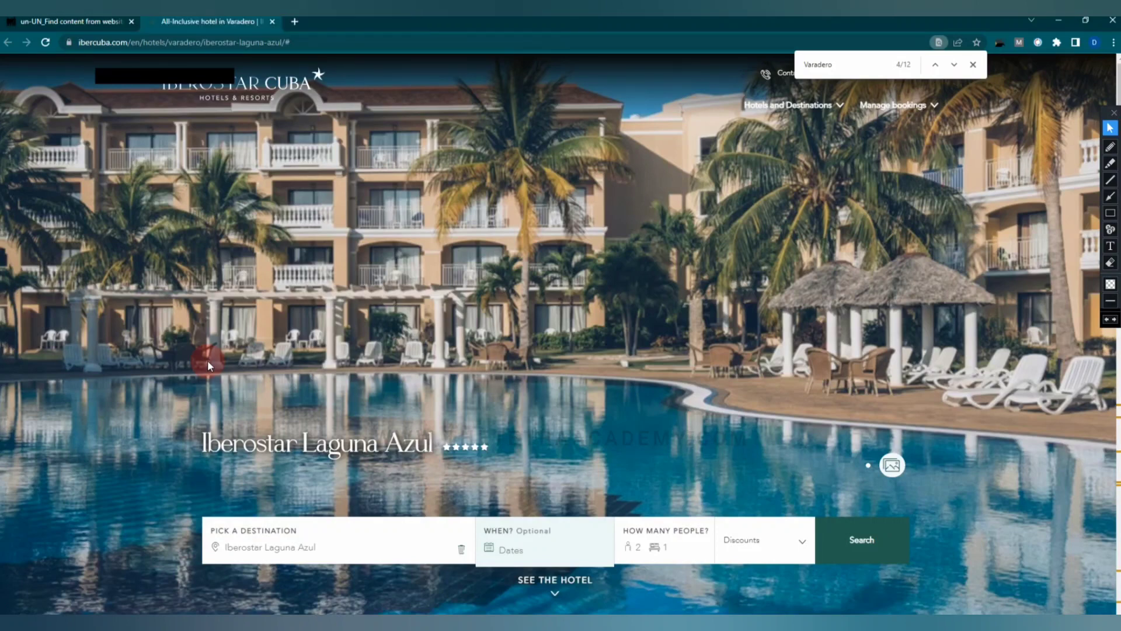
key("Escape")
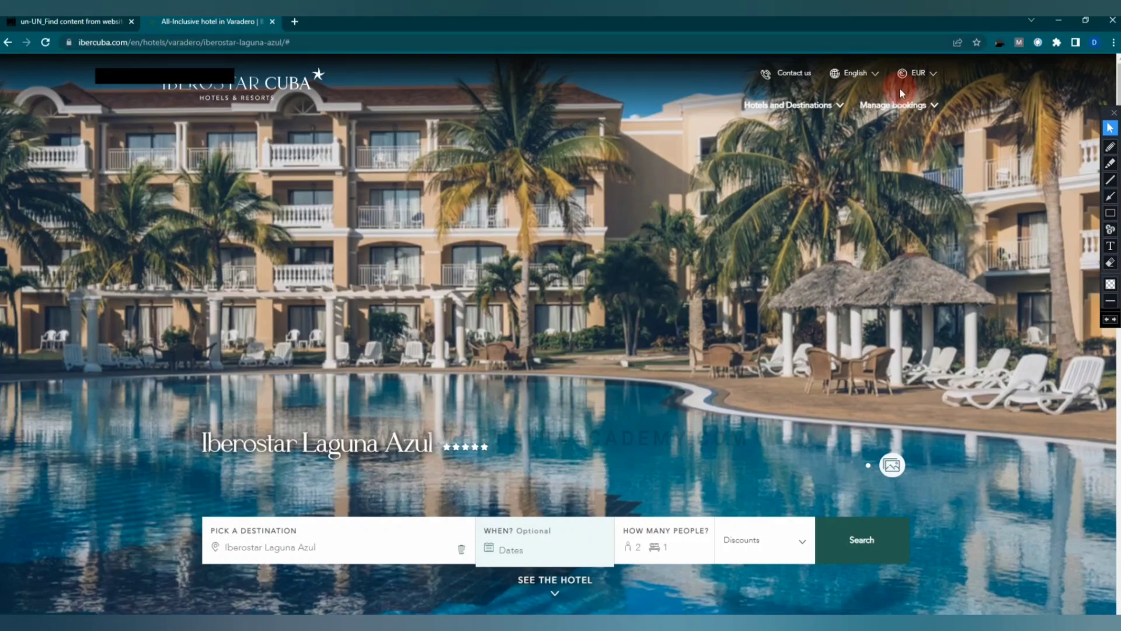
- Look over the hotel site's booking and Cuba destination options, and return to the hotel page
left_click(882, 105)
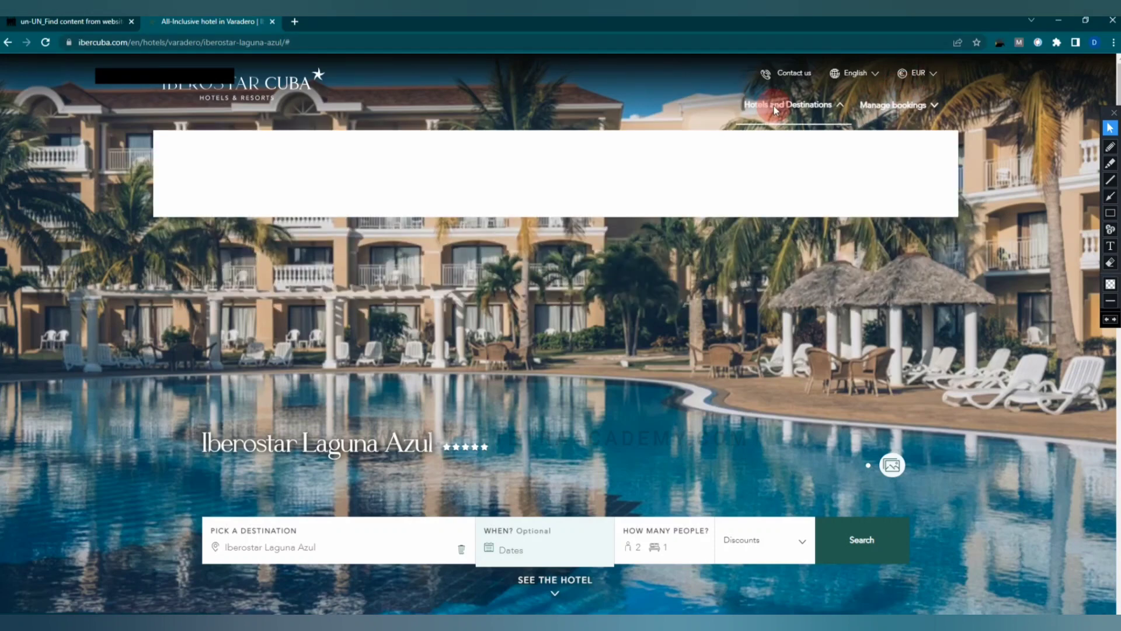
left_click(775, 107)
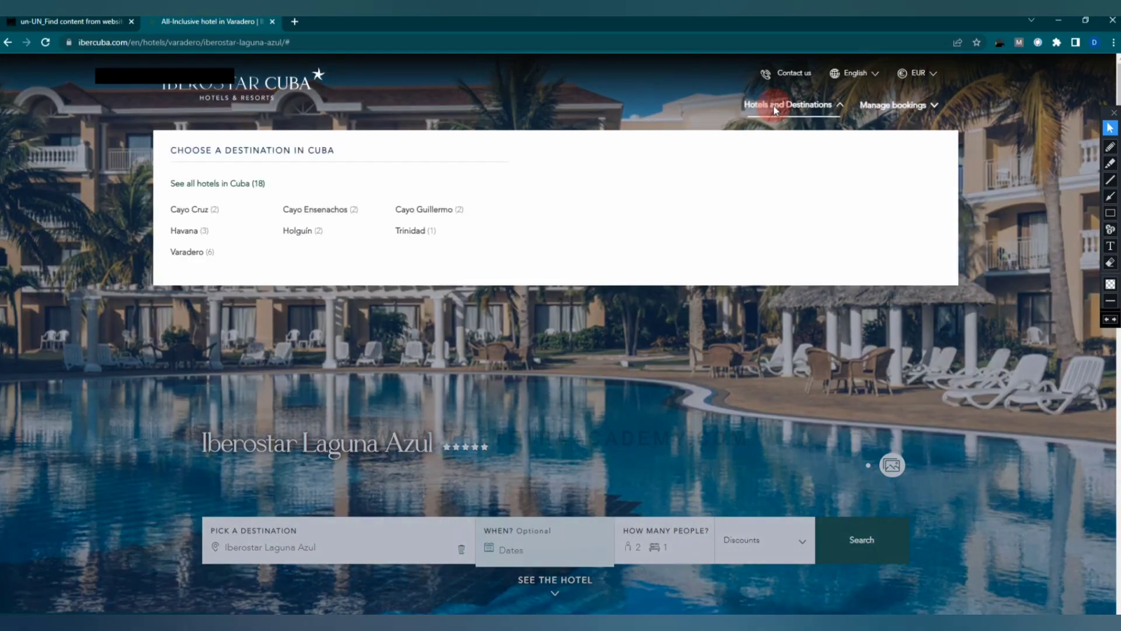
left_click(112, 329)
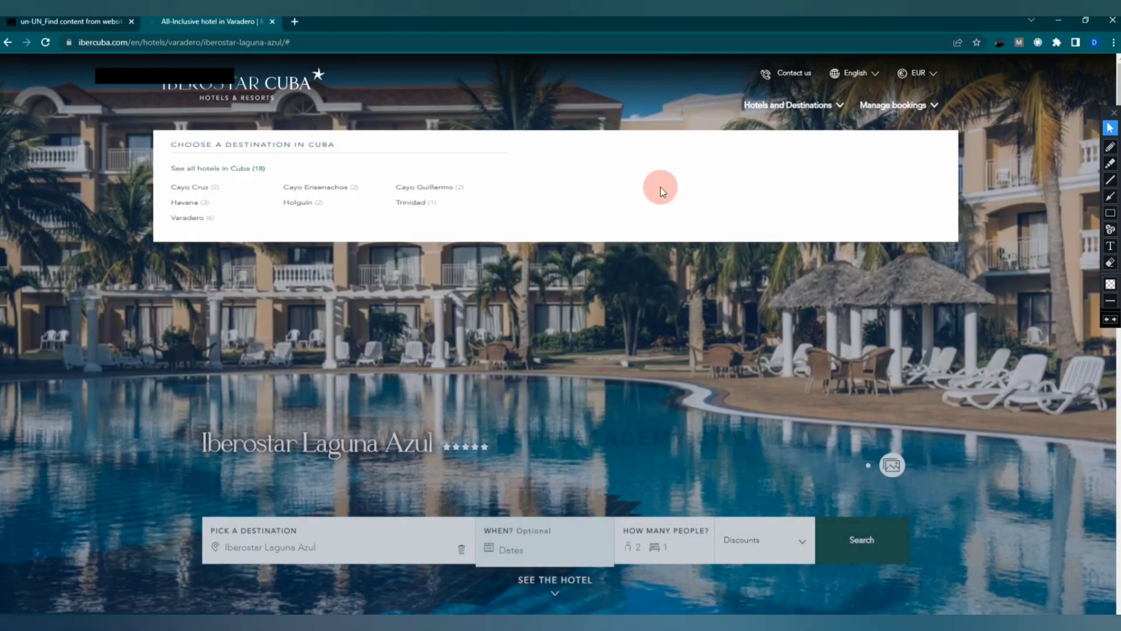
scroll(600, 194, "down", 2)
scroll(600, 194, "up", 1)
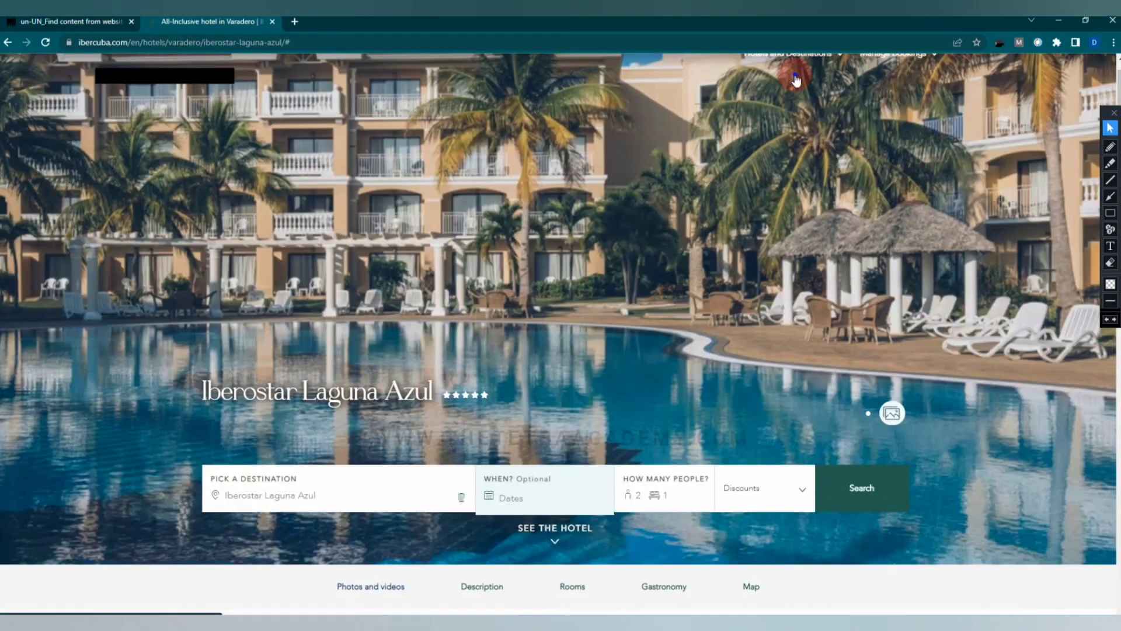
- Check the hotel site's contact information for the listed address, and close it
left_click(796, 75)
scroll(796, 77, "up", 1)
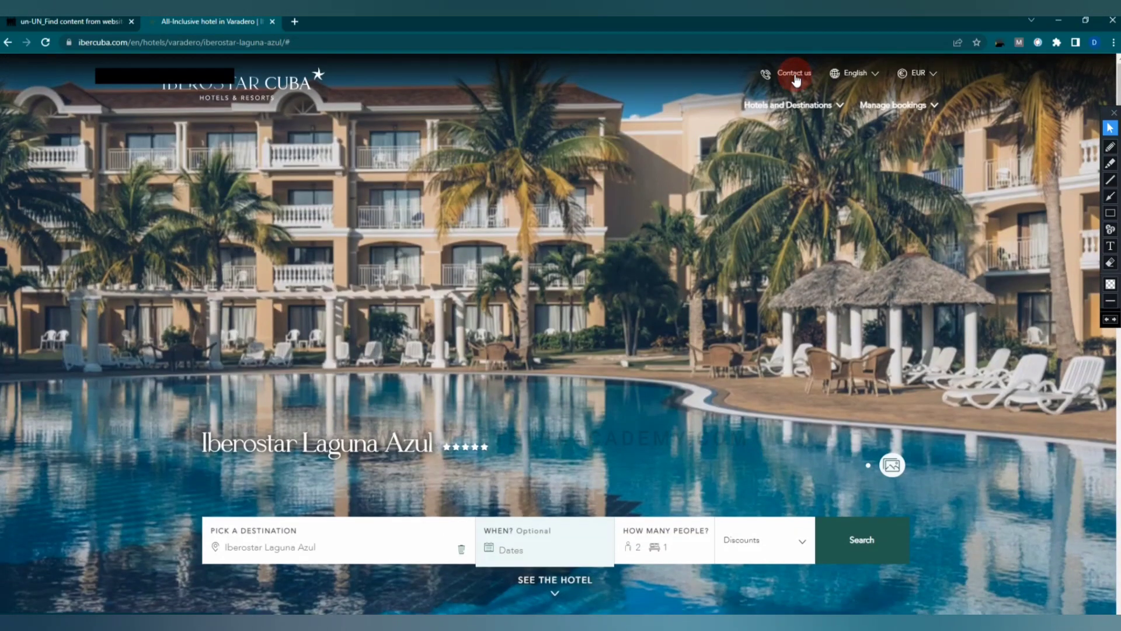
left_click(795, 78)
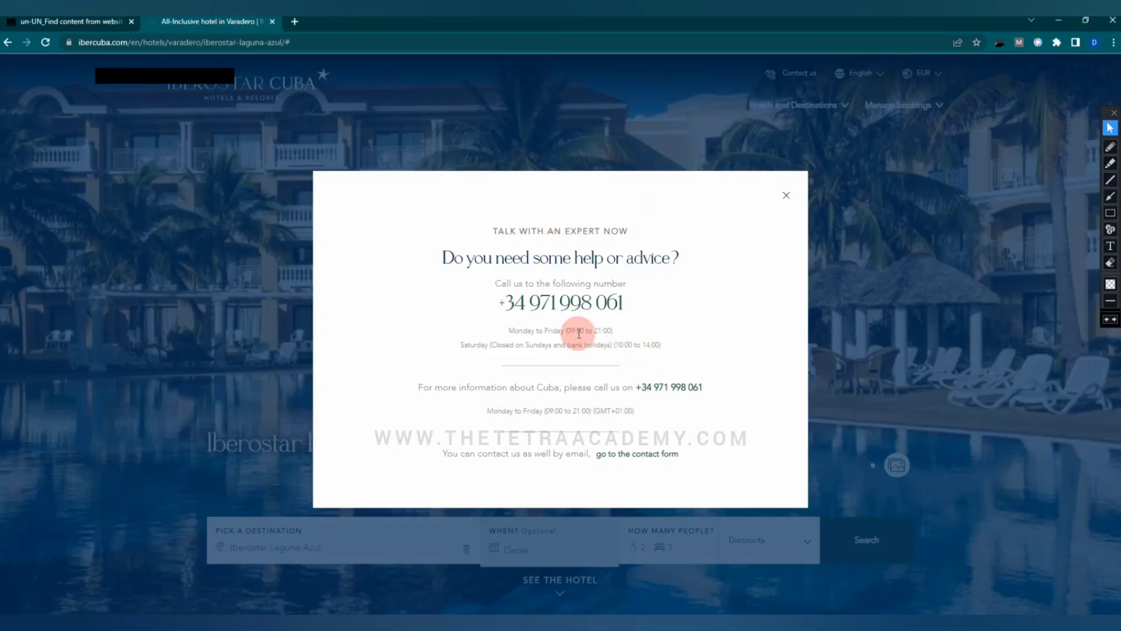
left_click(788, 196)
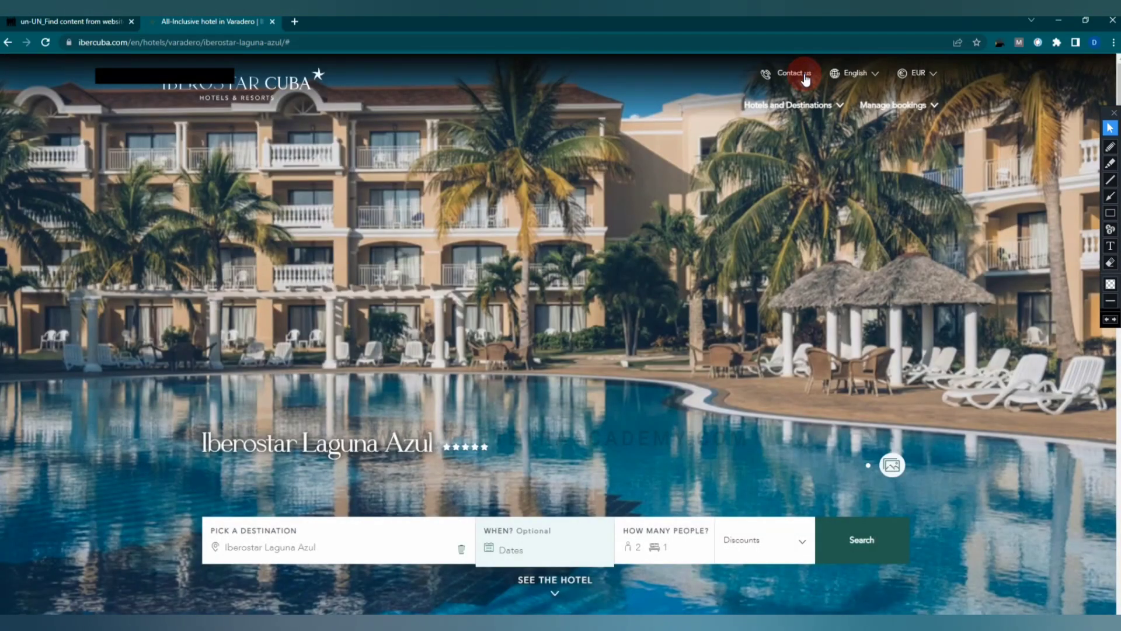
left_click(806, 78)
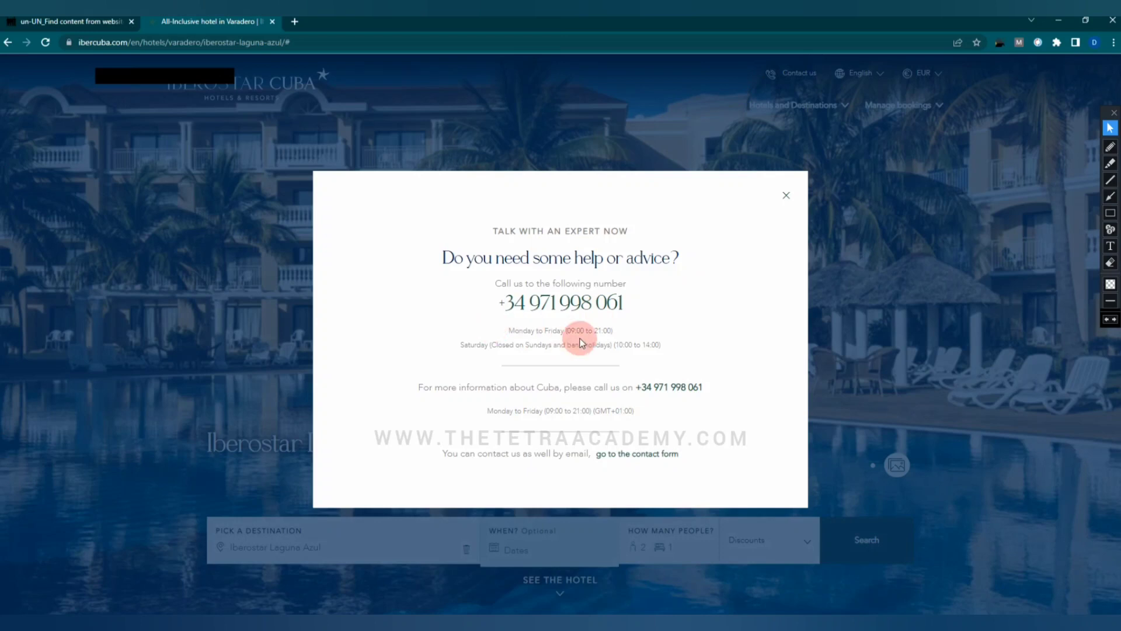
left_click(786, 195)
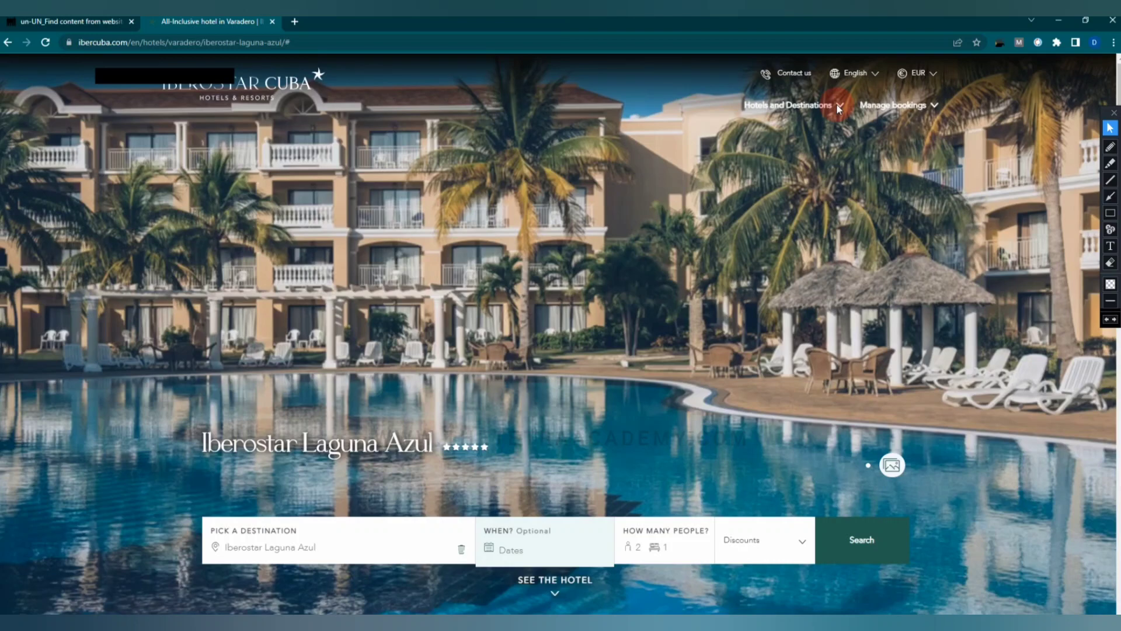
- Browse the site's Varadero hotels, recheck the task's business info, and open the Iberostar Laguna Azul page in a new tab
left_click(836, 107)
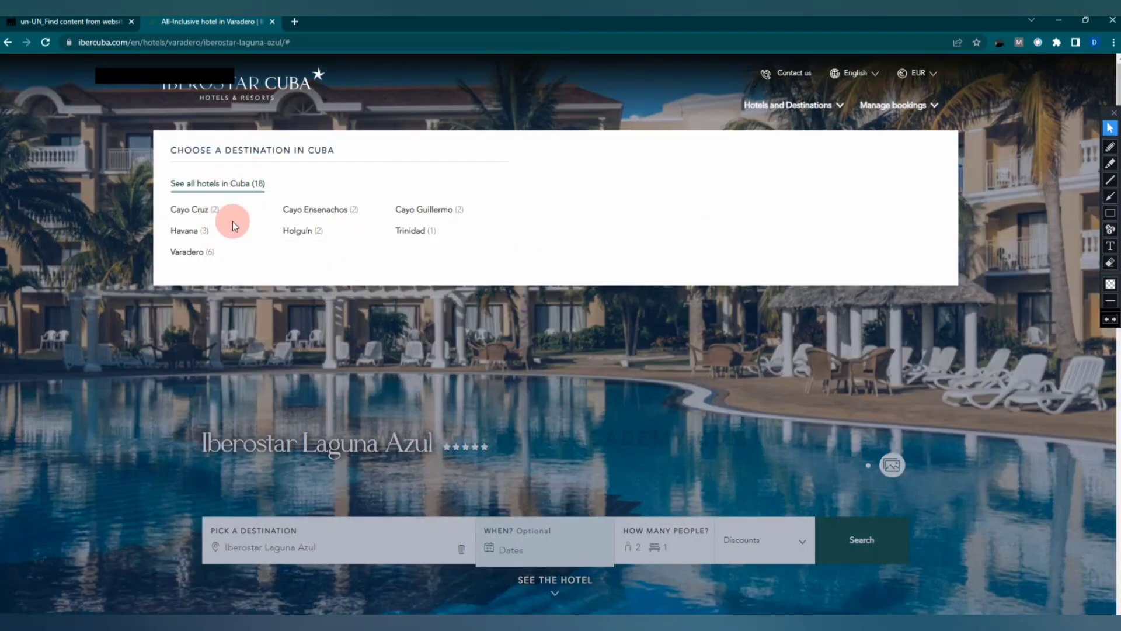
left_click(191, 253)
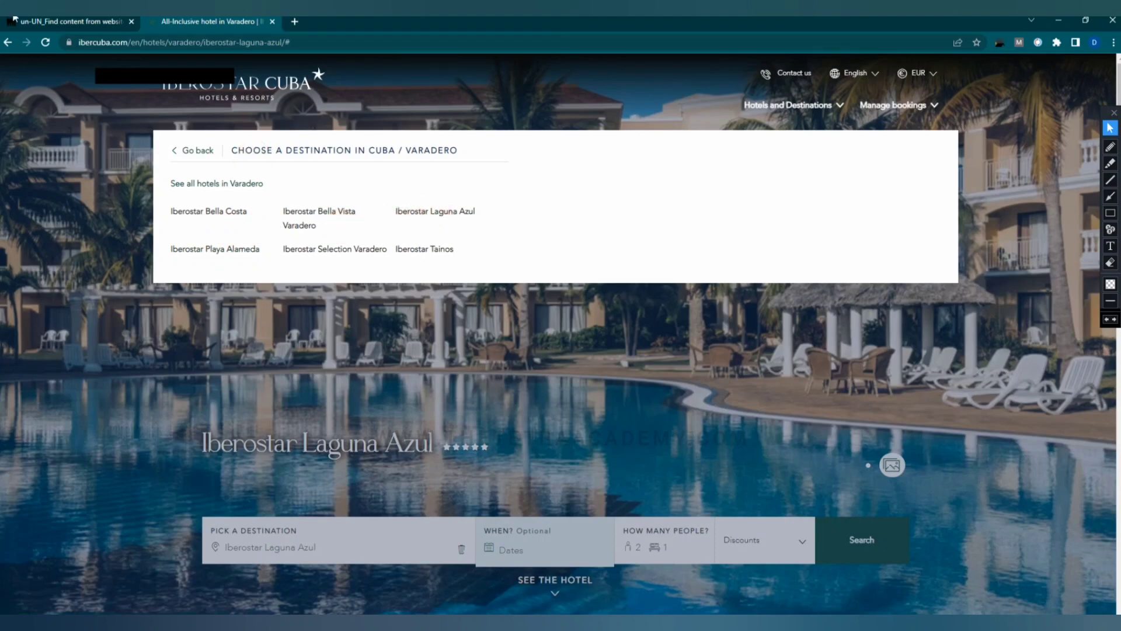
key("ctrl+Tab")
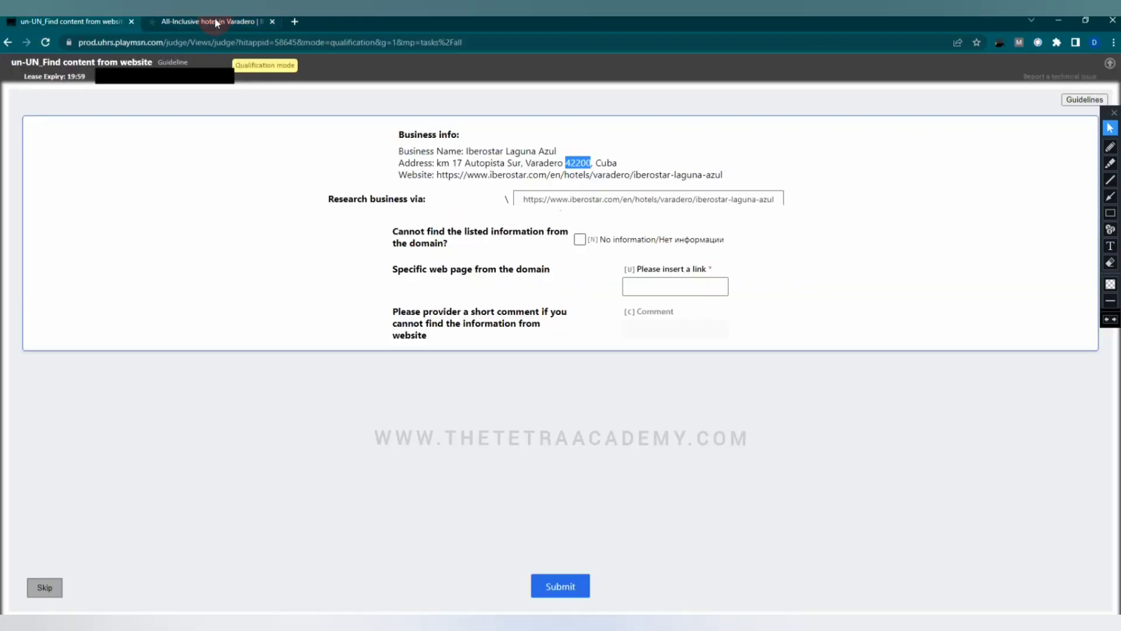
key("ctrl+Tab")
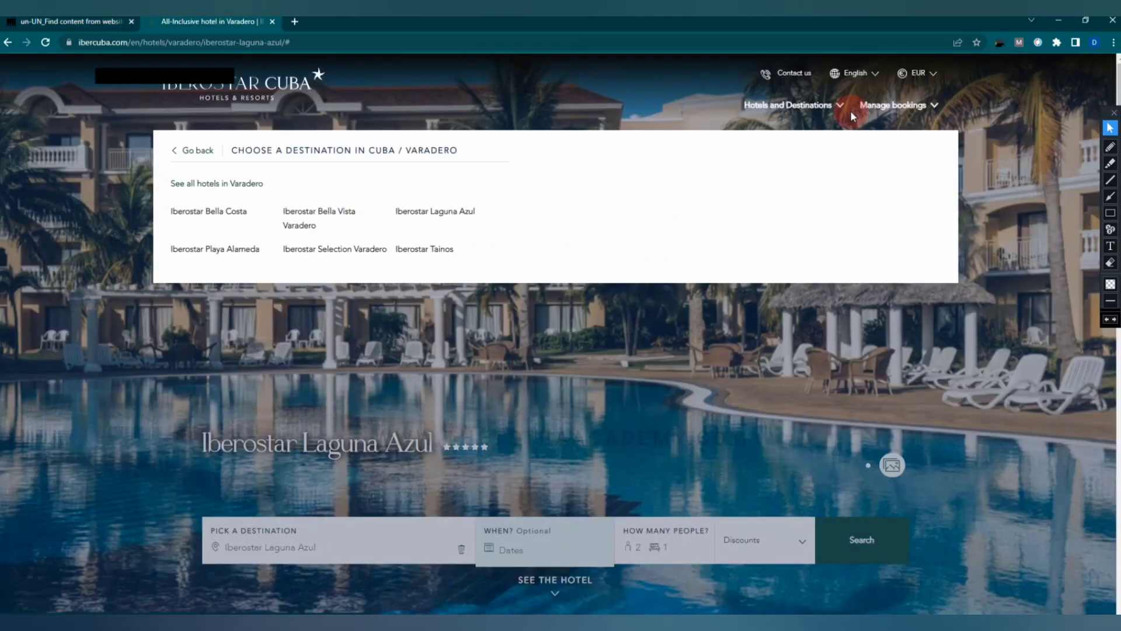
left_click(380, 200)
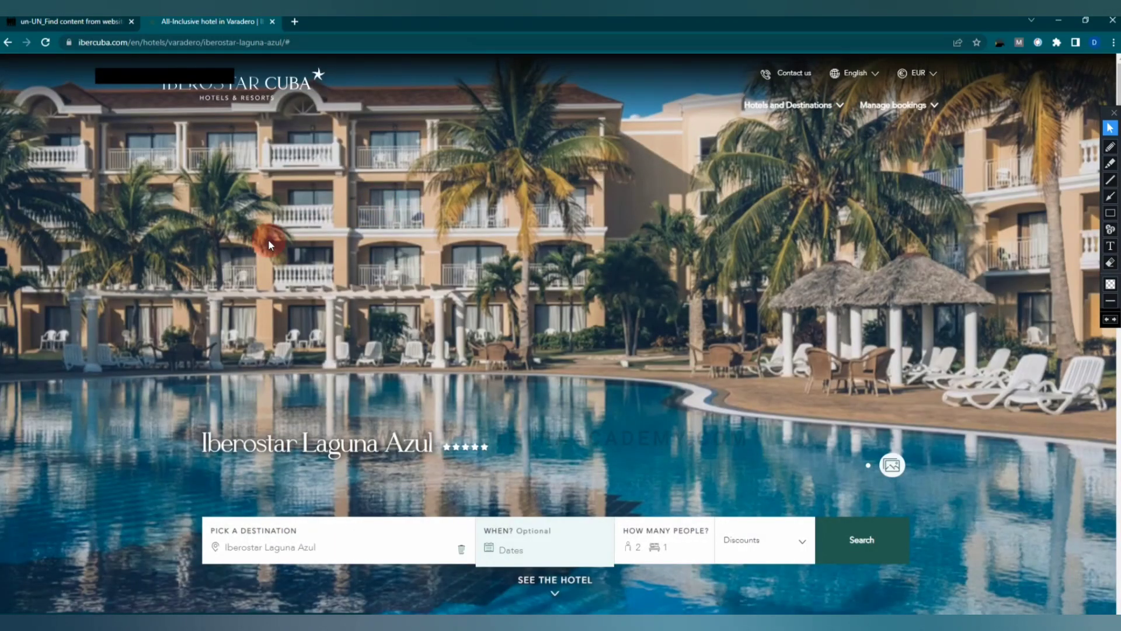
left_click(300, 219)
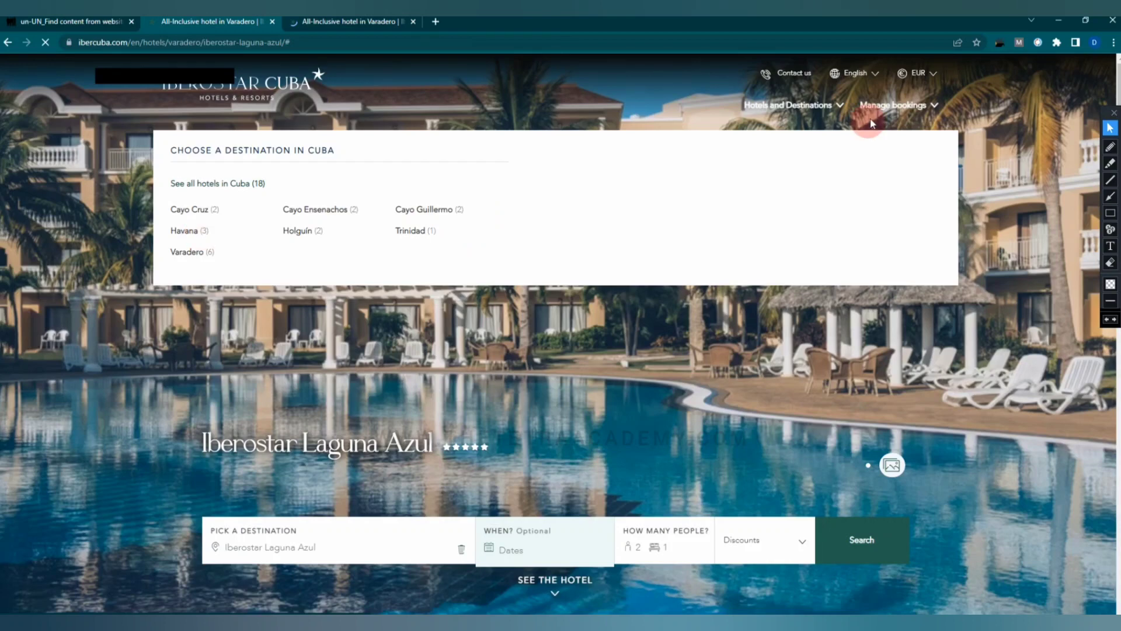
left_click(838, 108)
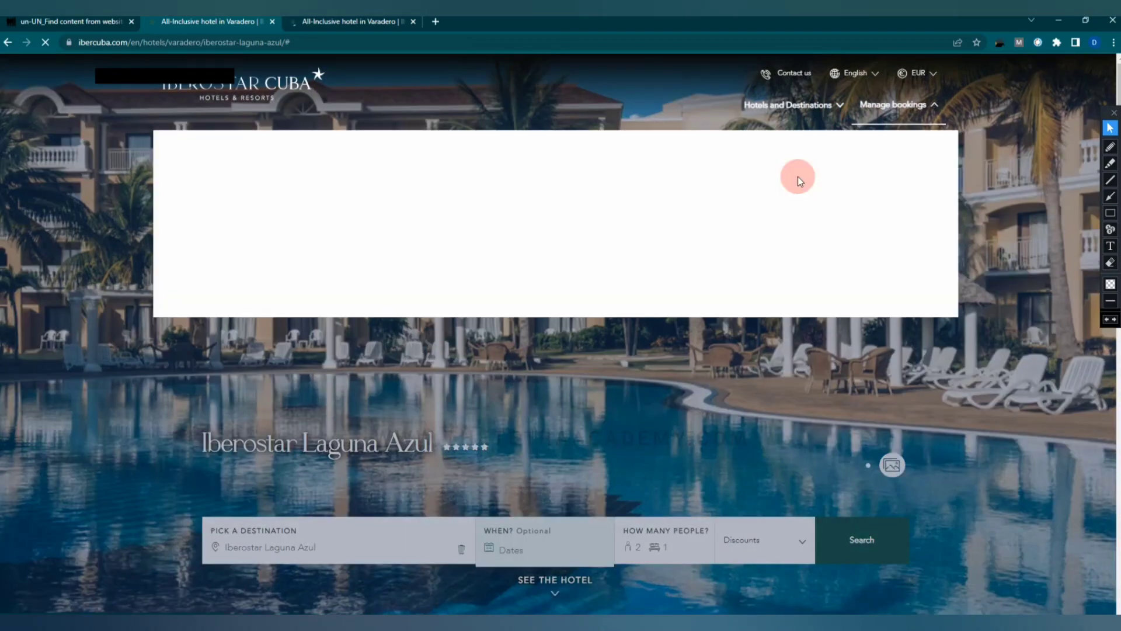
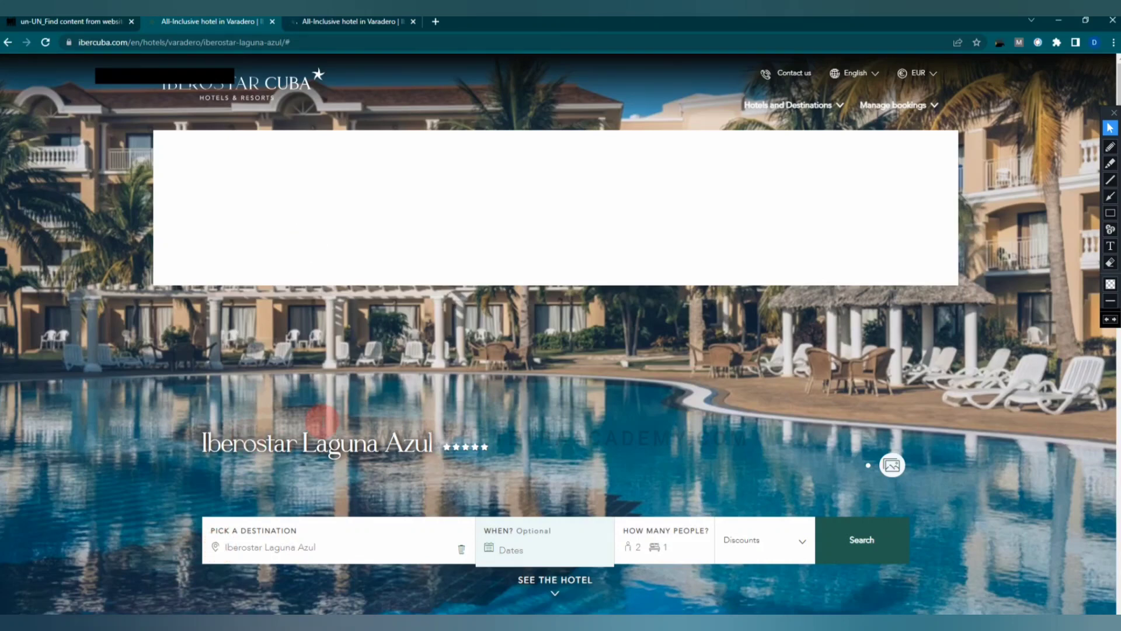
- Compare the location in the hotel highlights with the street part of the task form's listed address
scroll(196, 374, "down", 5)
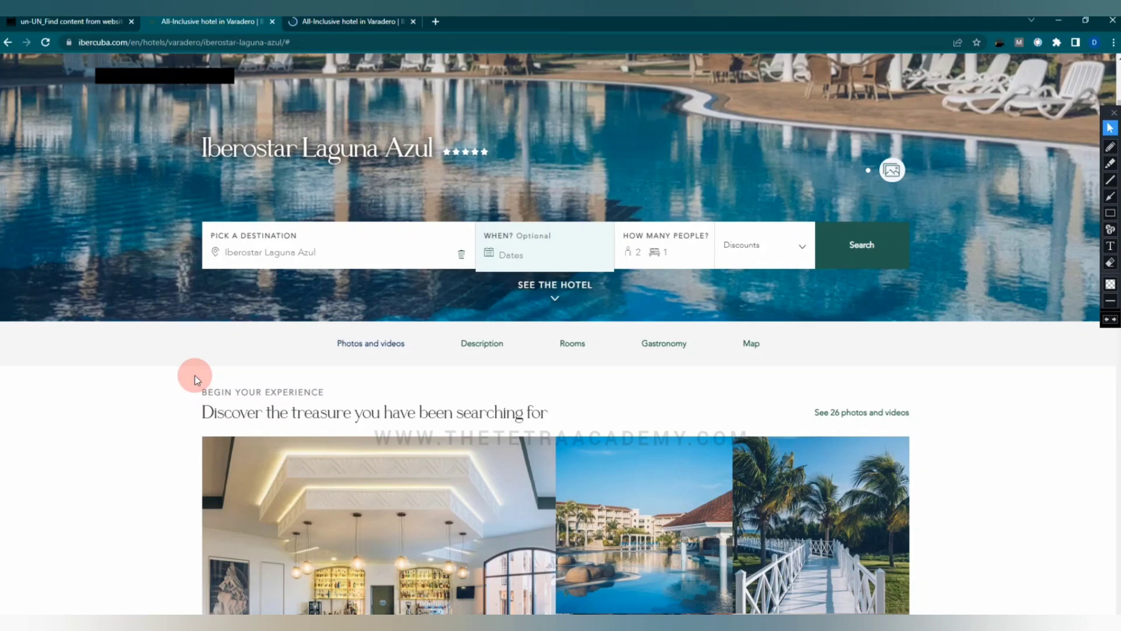
scroll(195, 375, "down", 4)
scroll(230, 338, "down", 5)
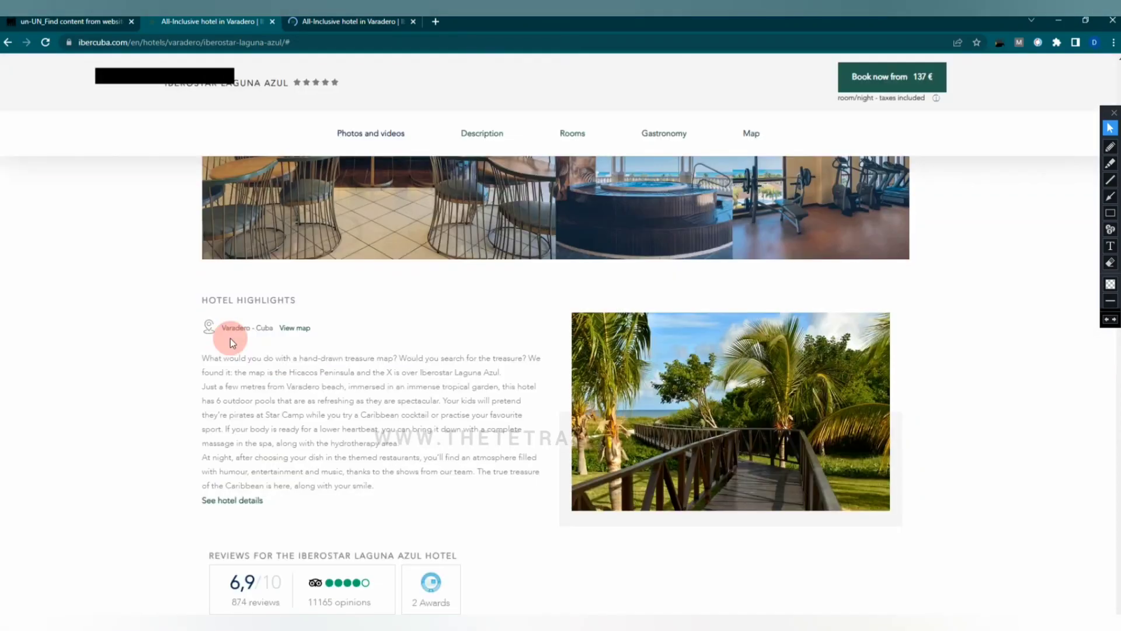
left_click(77, 22)
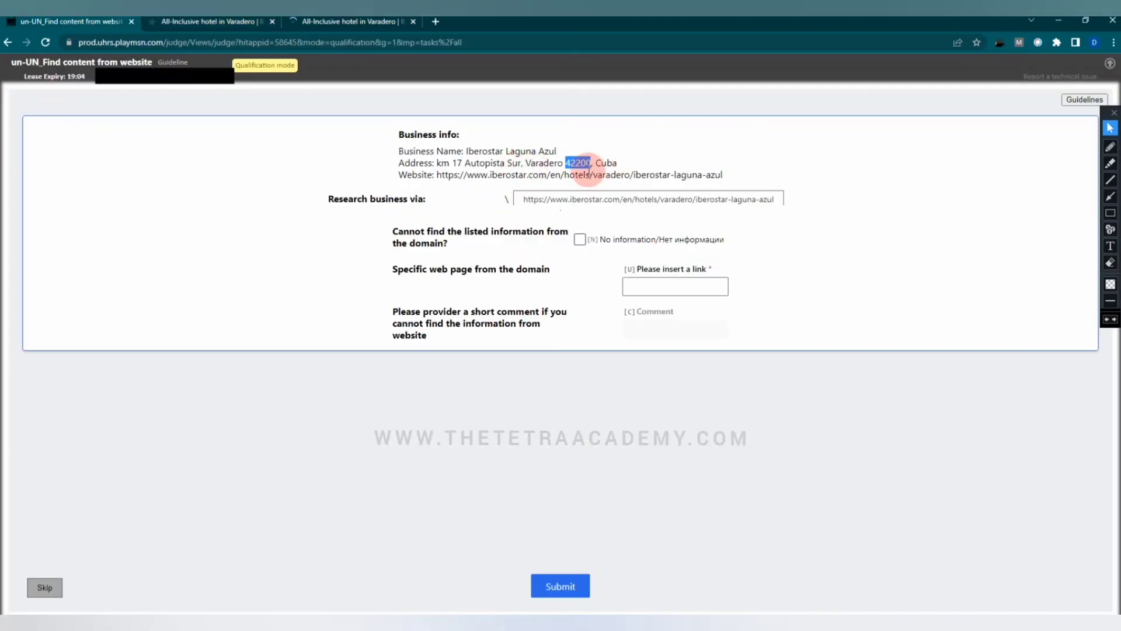
left_click(517, 162)
left_click_drag(442, 162, 522, 162)
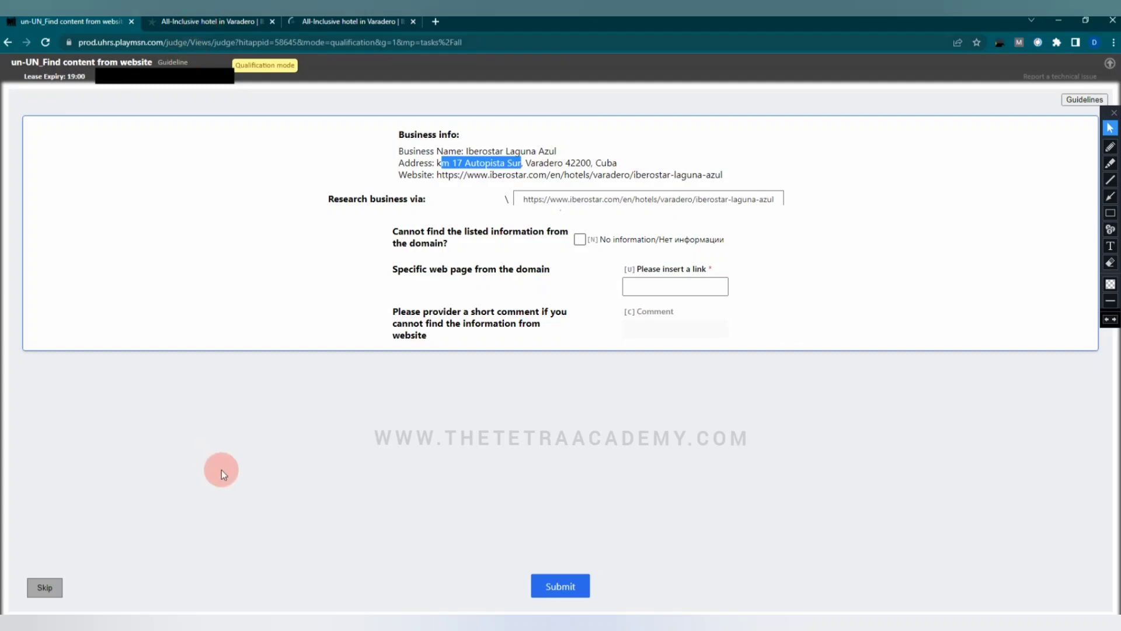
- Look through the hotel page's room, experience and map sections for the street address, including the map's filter options
key("ctrl+Tab")
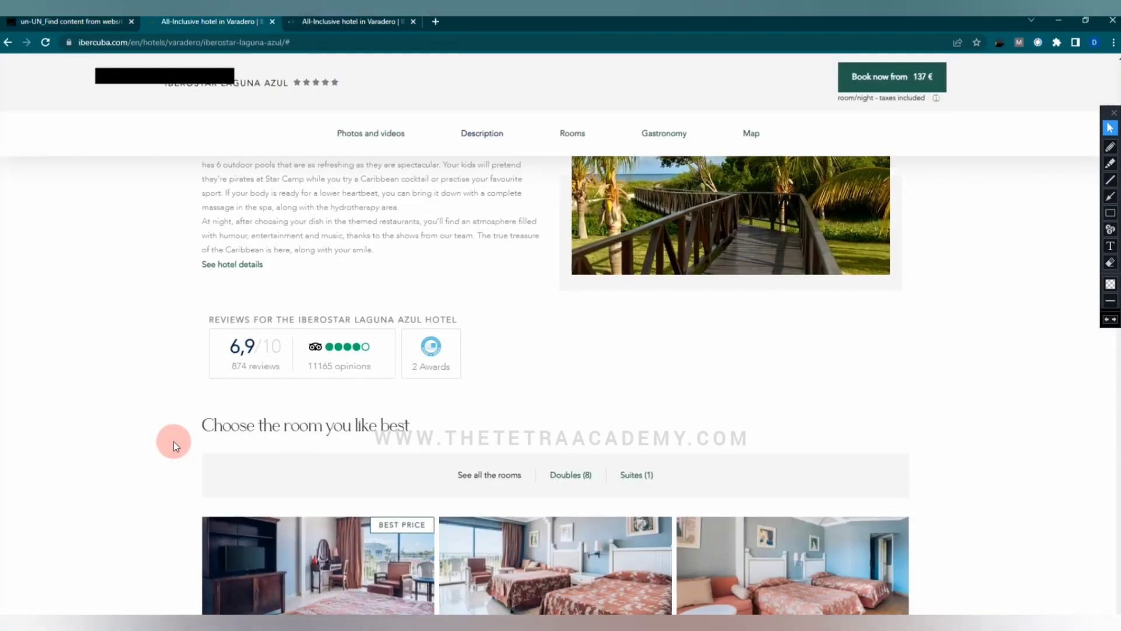
scroll(173, 446, "down", 4)
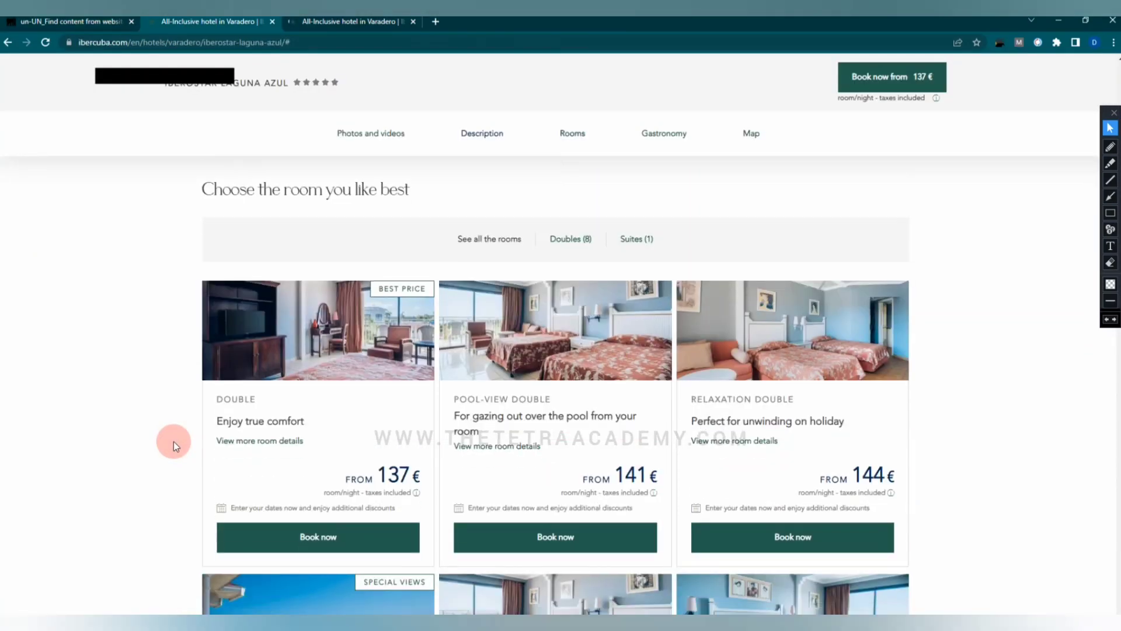
scroll(174, 445, "down", 6)
scroll(173, 442, "down", 10)
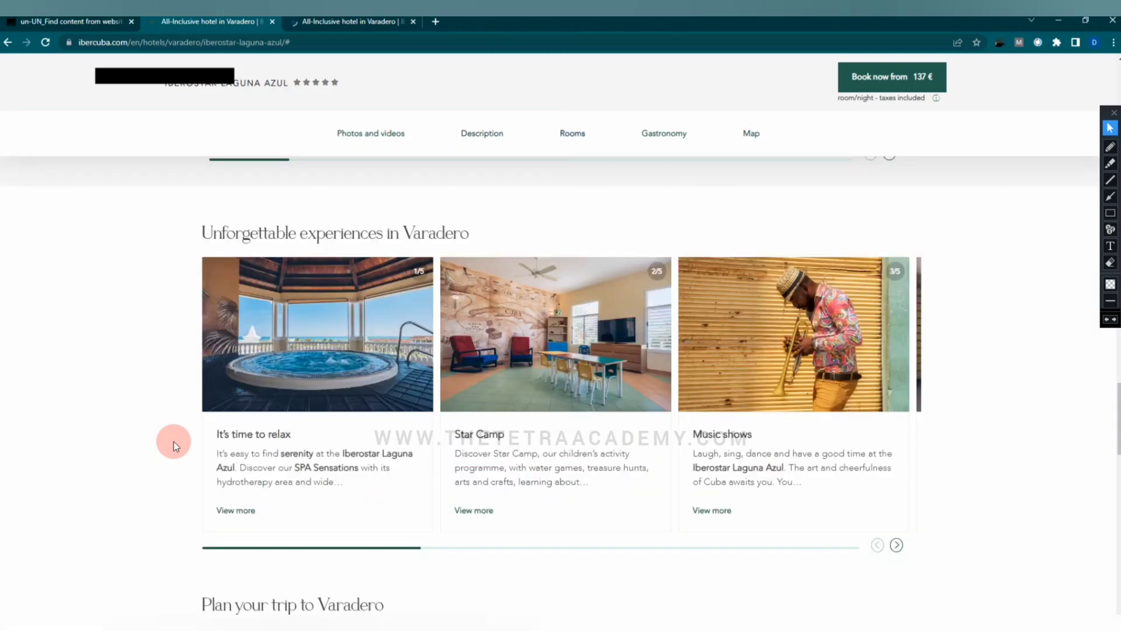
scroll(173, 441, "down", 8)
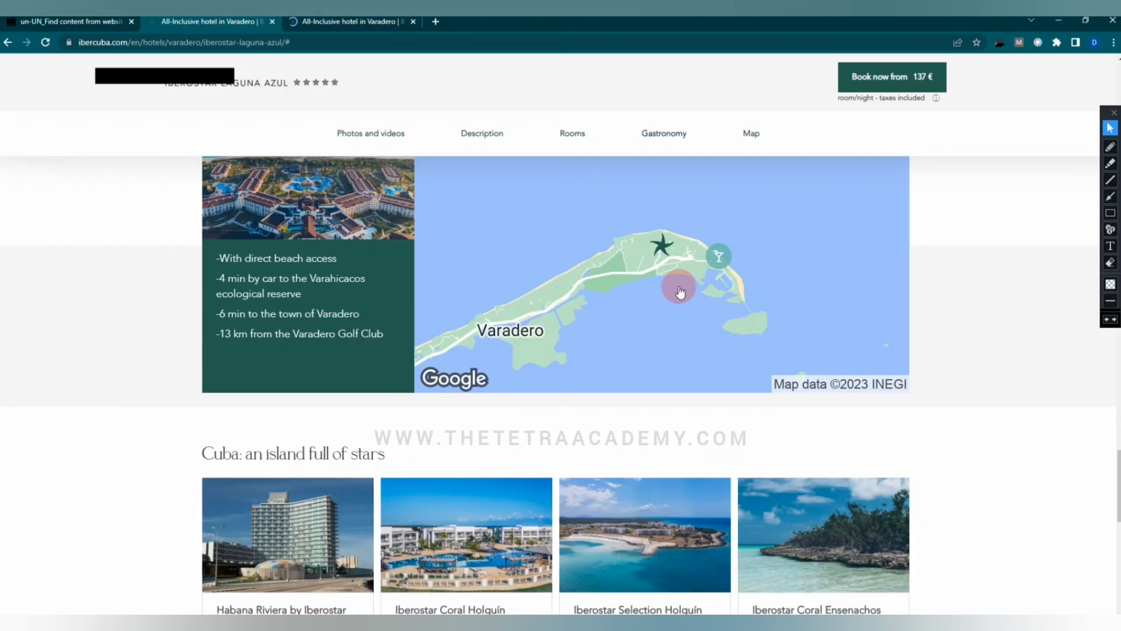
scroll(658, 310, "down", 2)
scroll(660, 310, "up", 3)
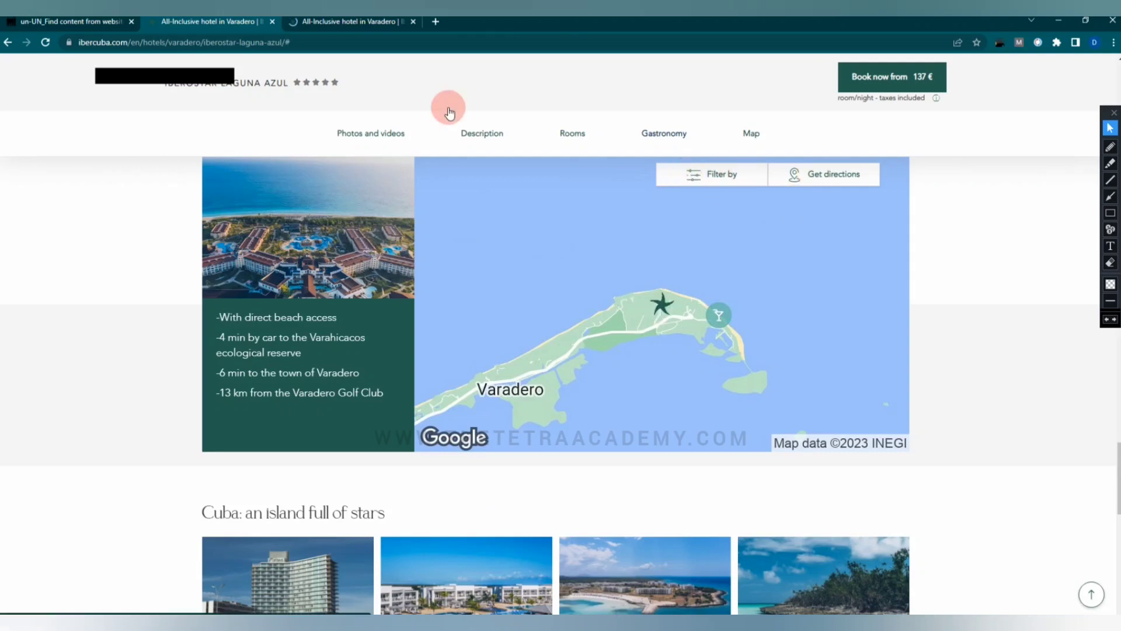
left_click(700, 177)
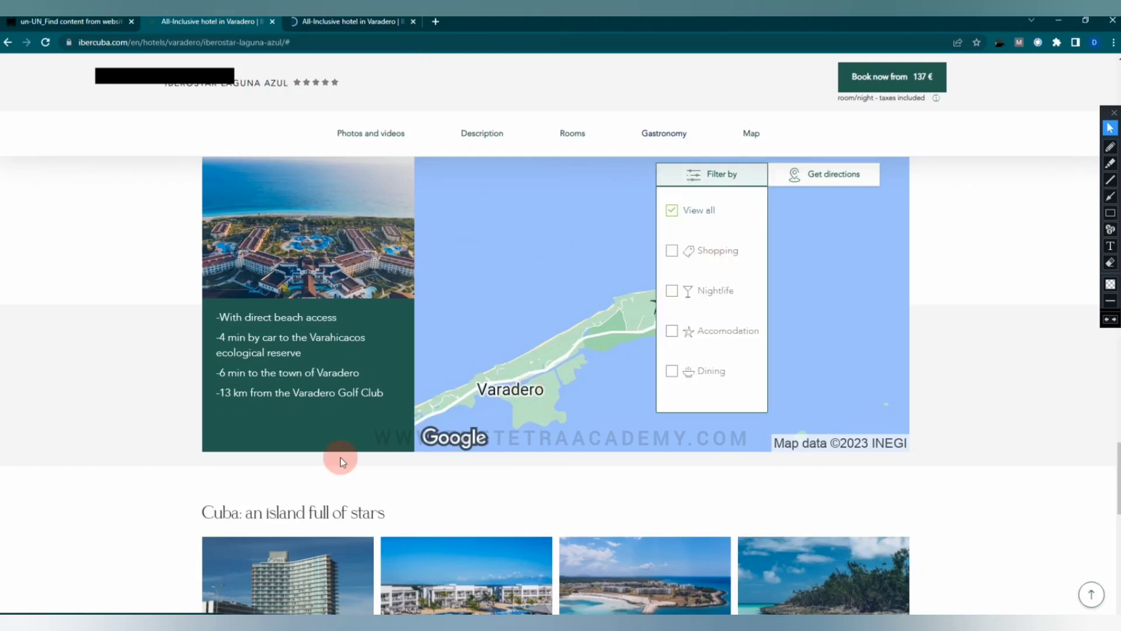
- Examine the other Cuba hotels, the Frequently Asked Questions and the footer for the listed address
scroll(308, 456, "down", 5)
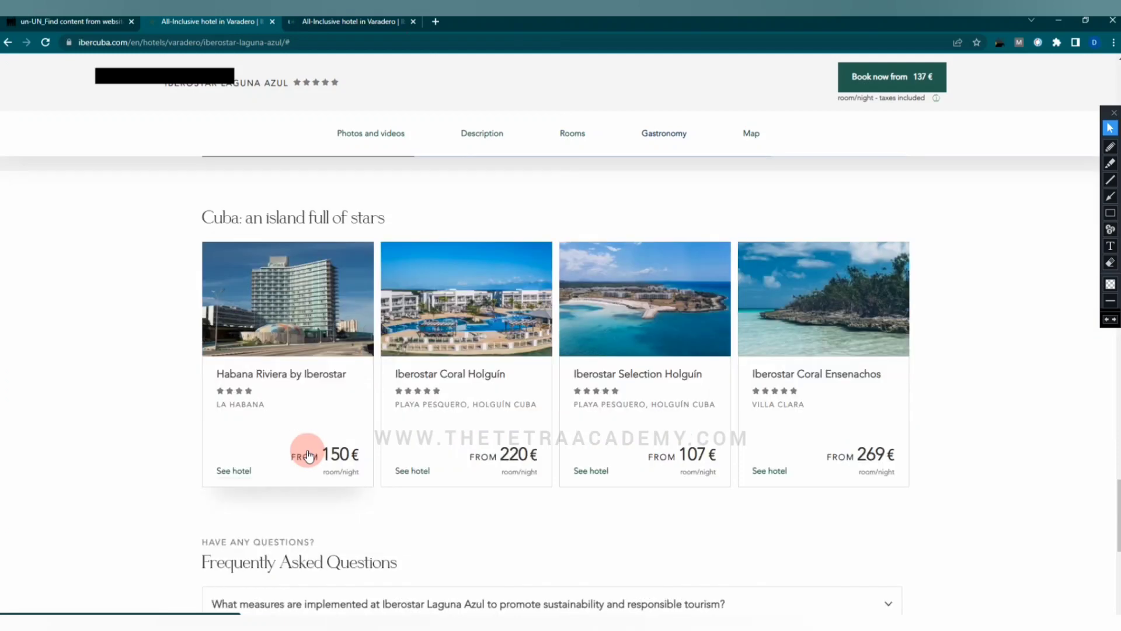
scroll(309, 455, "down", 8)
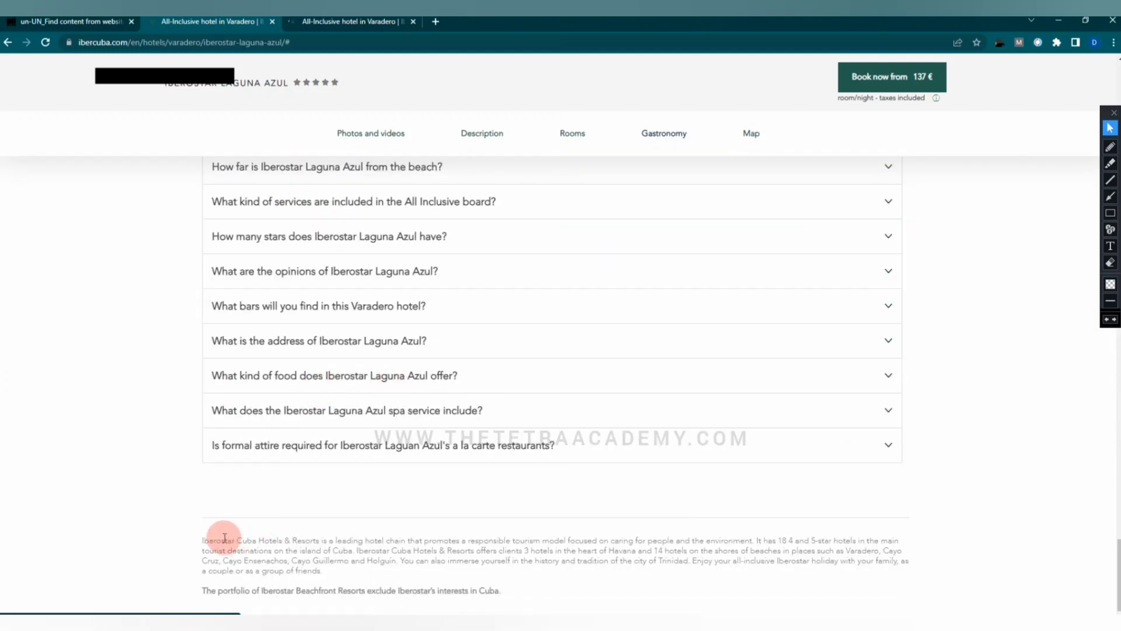
scroll(222, 537, "down", 1)
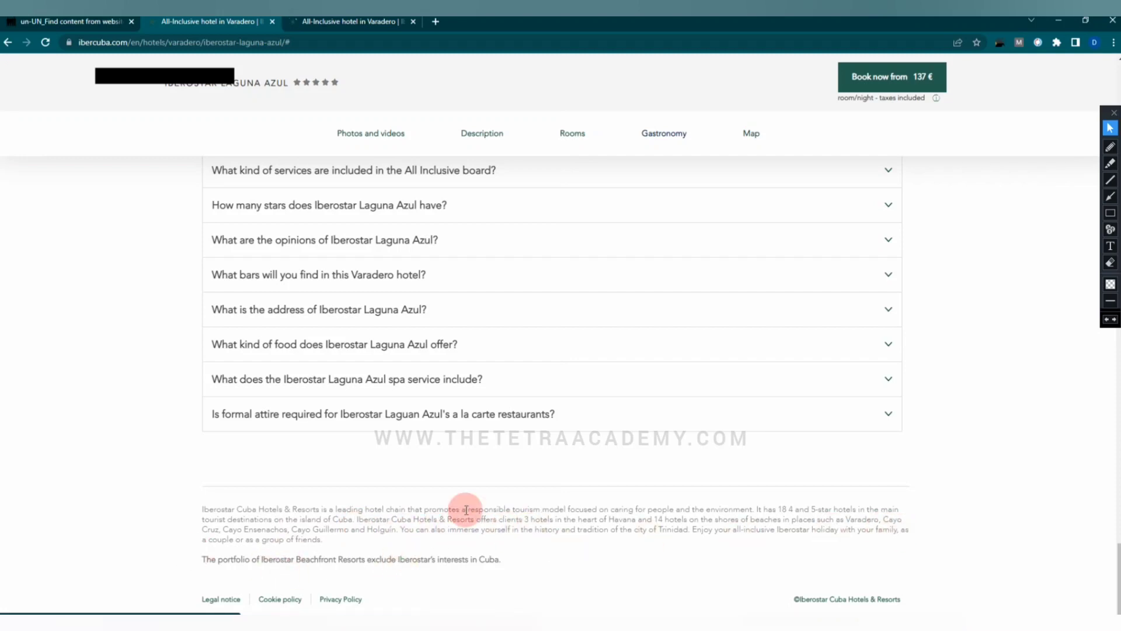
scroll(466, 516, "up", 10)
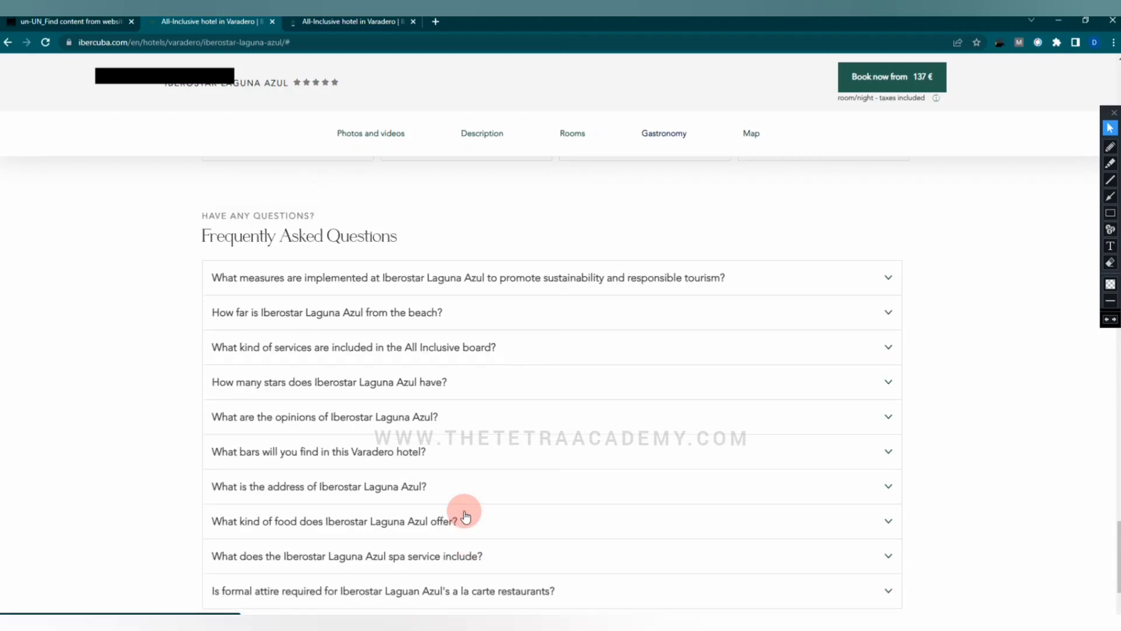
scroll(465, 516, "up", 5)
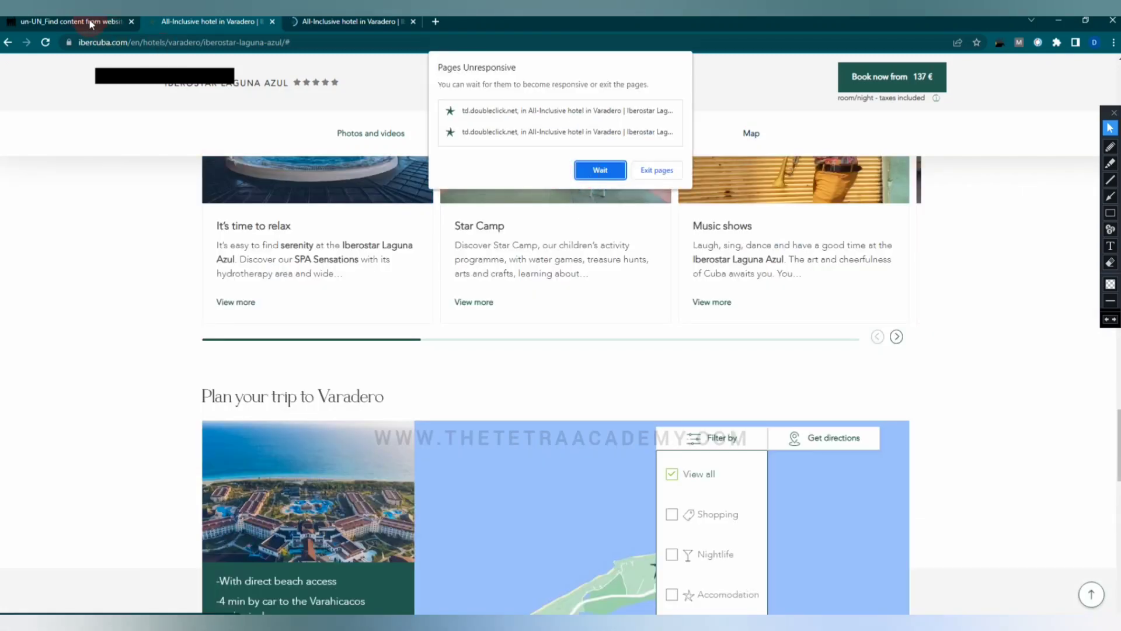
- Return to the task form and look up Varadero from the listed address on Google
left_click(600, 170)
key("ctrl+1")
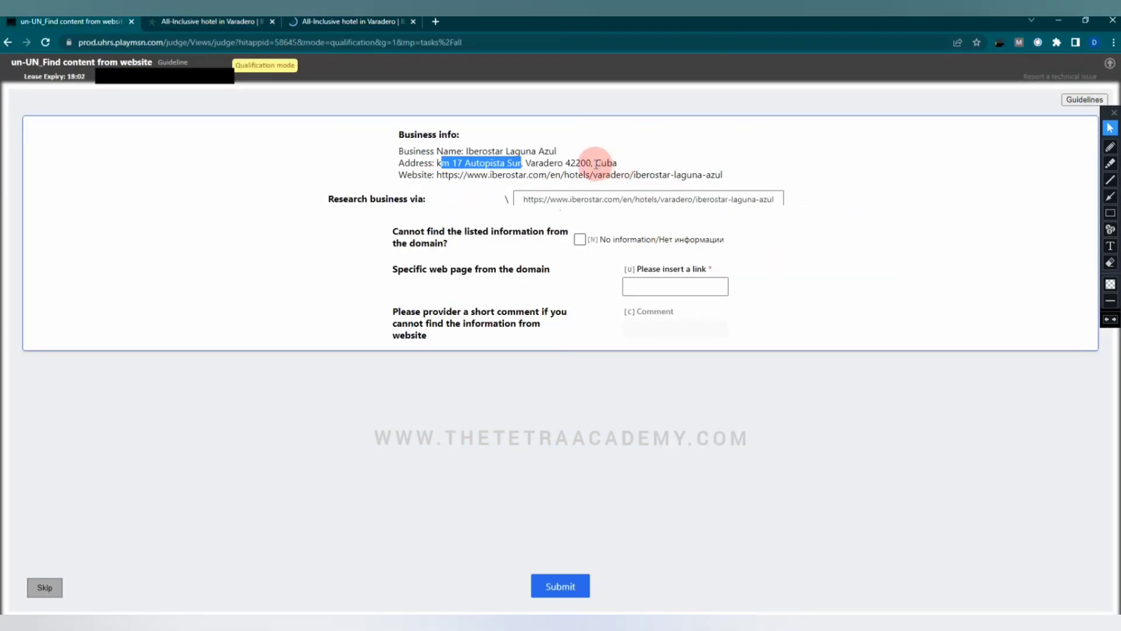
left_click_drag(617, 164, 526, 165)
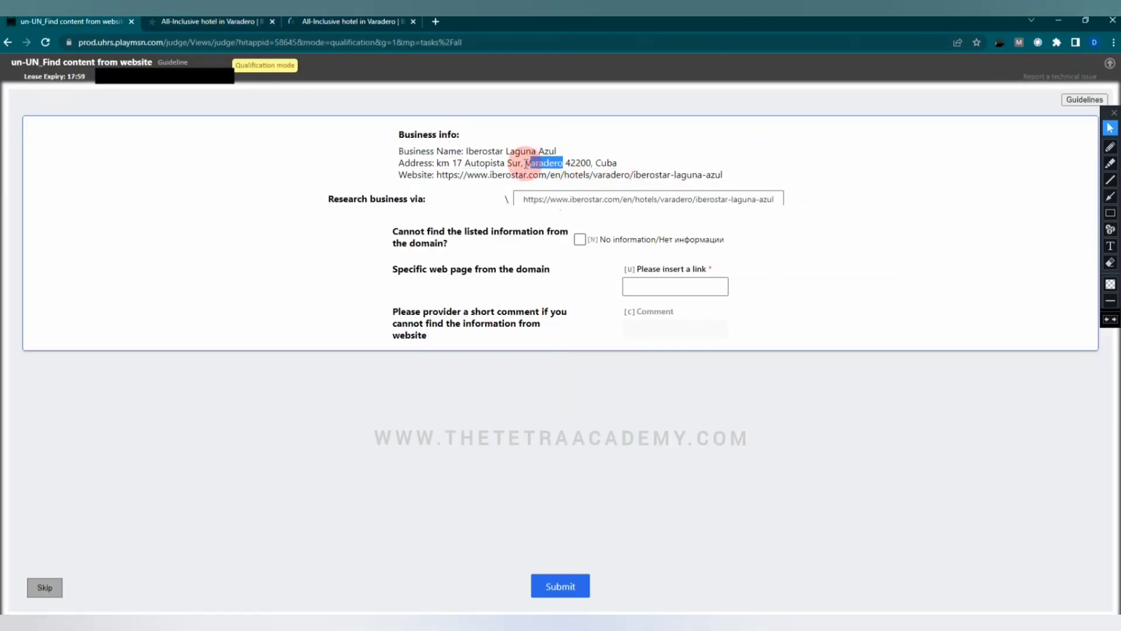
right_click(531, 166)
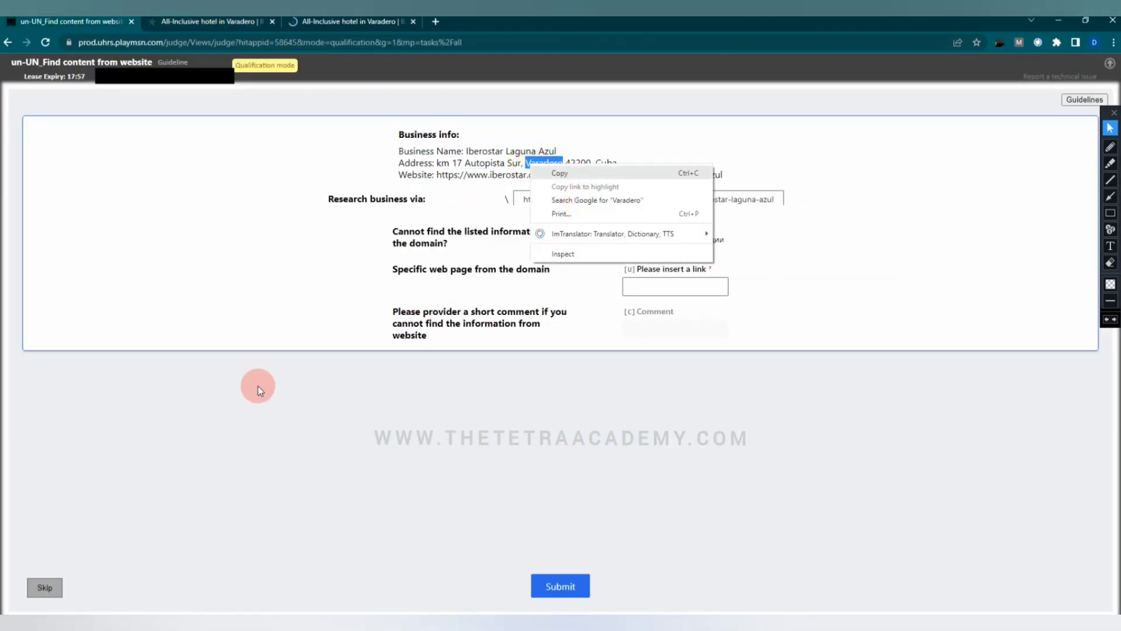
key("Down")
key("Down")
key("Up")
key("Return")
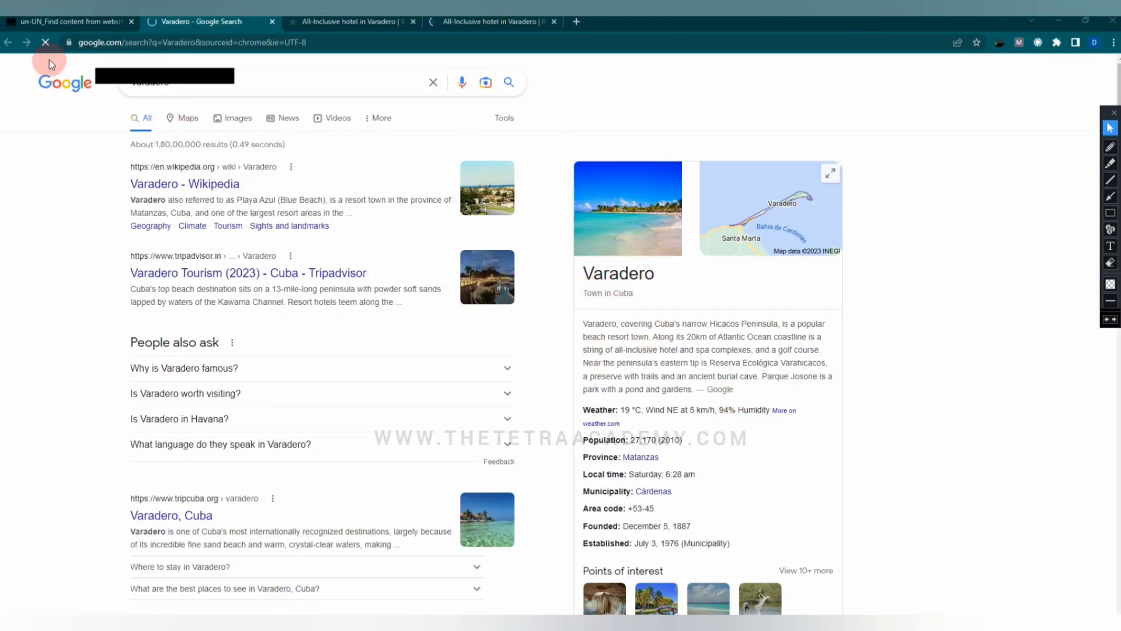
- Translate the listed Iberostar Laguna Azul address into English with ImTranslator and read its street and zip code parts
left_click(56, 24)
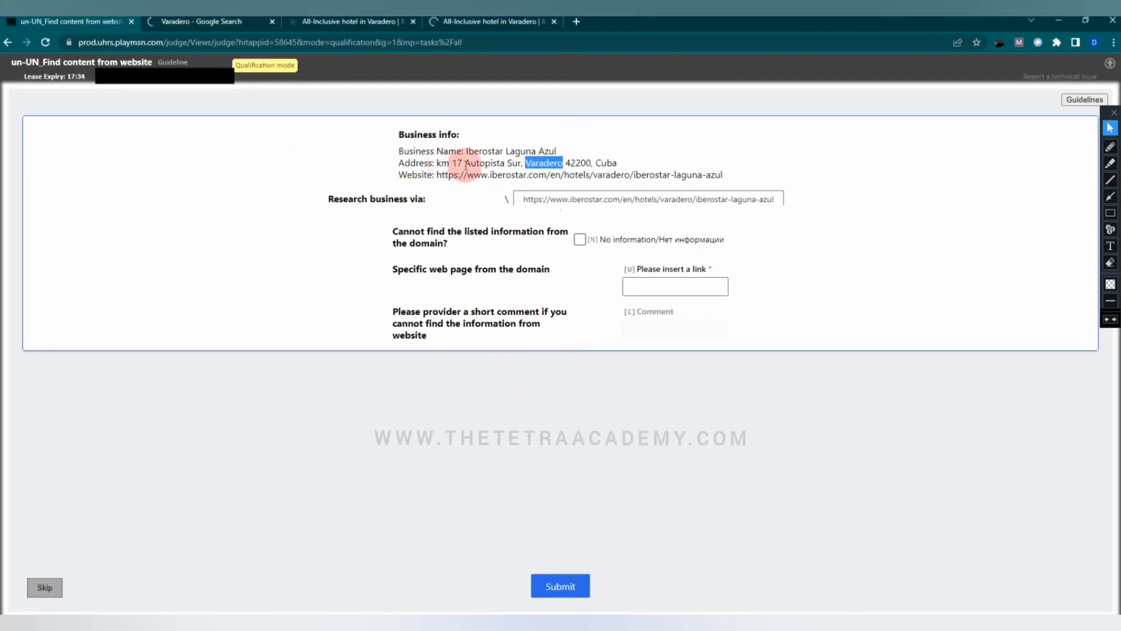
left_click_drag(464, 165, 525, 163)
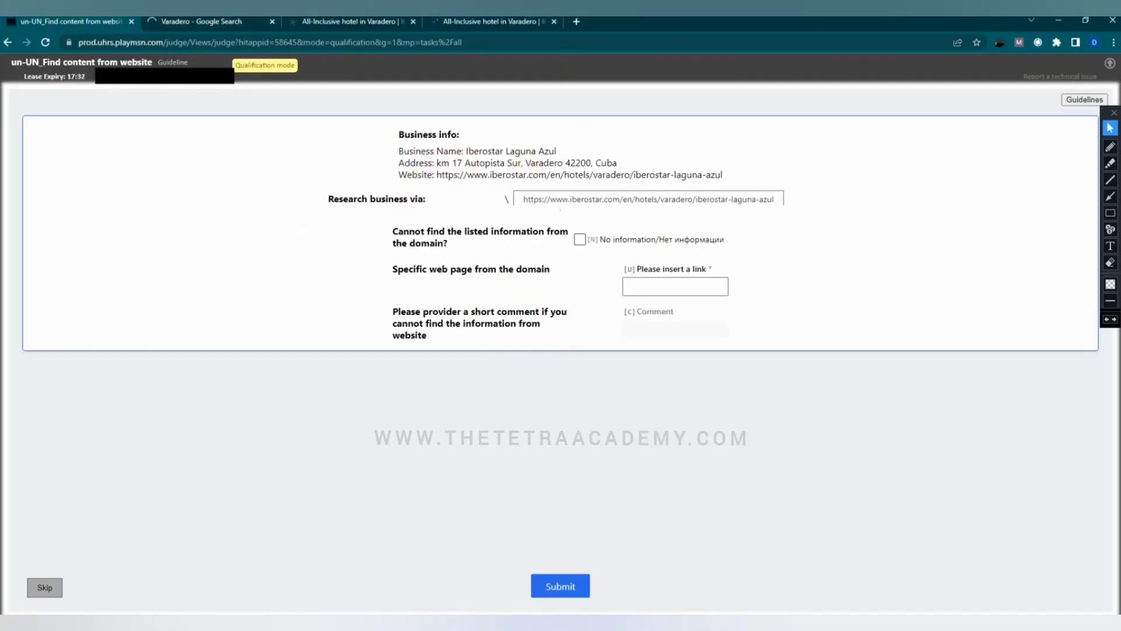
key("alt+Tab")
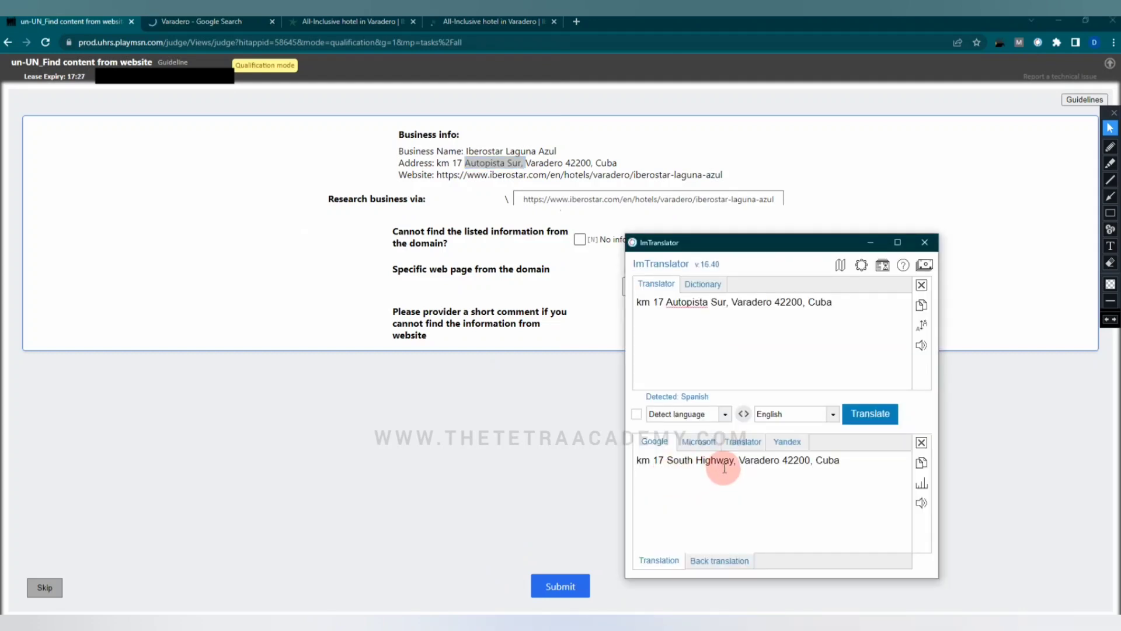
double_click(798, 459)
left_click(781, 463)
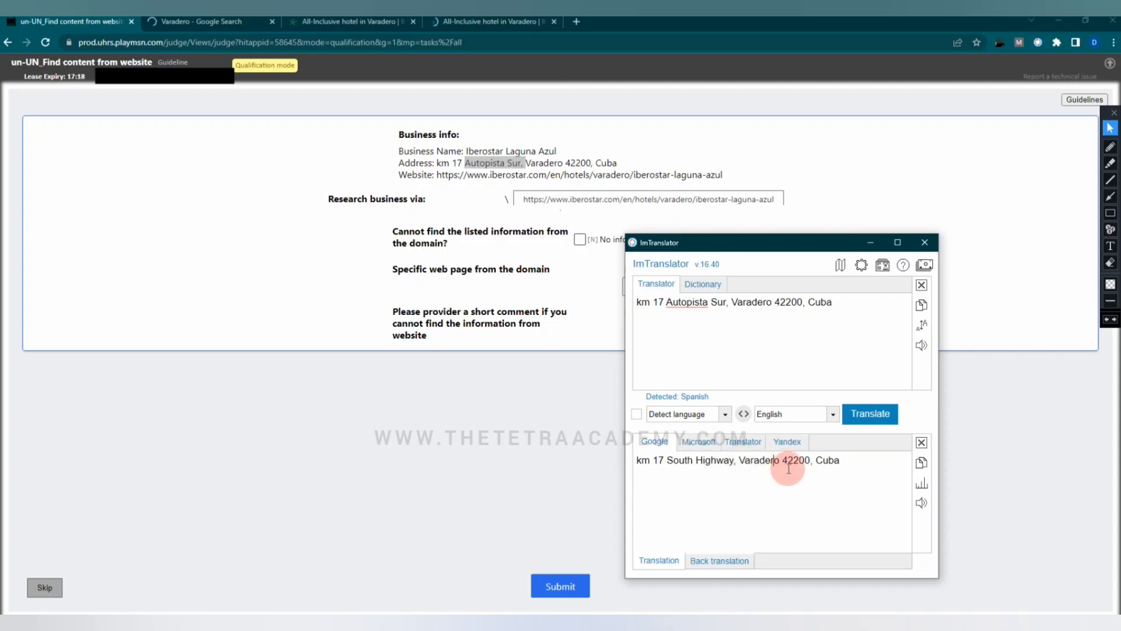
- Mark the task as No information, comment "Address missing with zip code and street details", and submit it
left_click(582, 242)
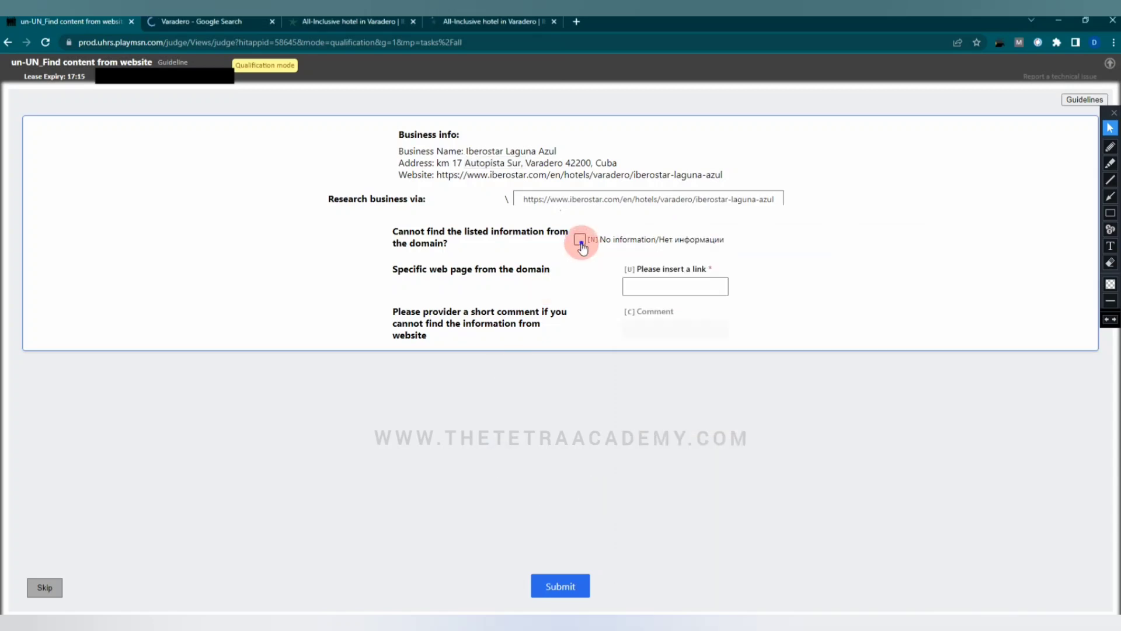
left_click(636, 325)
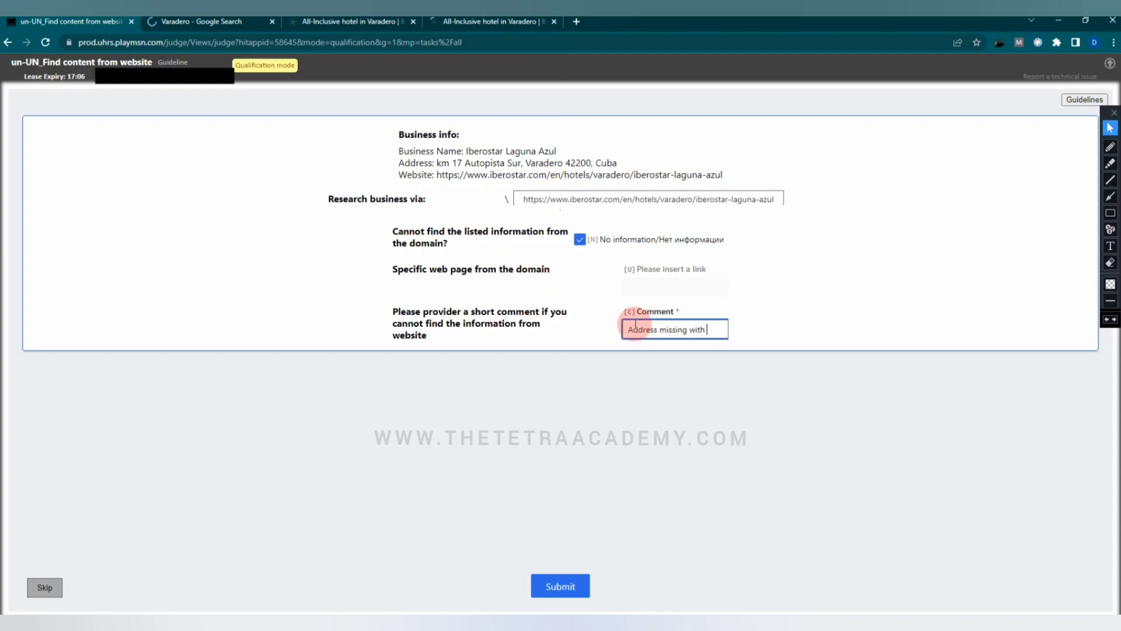
type("Address missing with zip code and stre")
type("et")
type(" details")
left_click(560, 585)
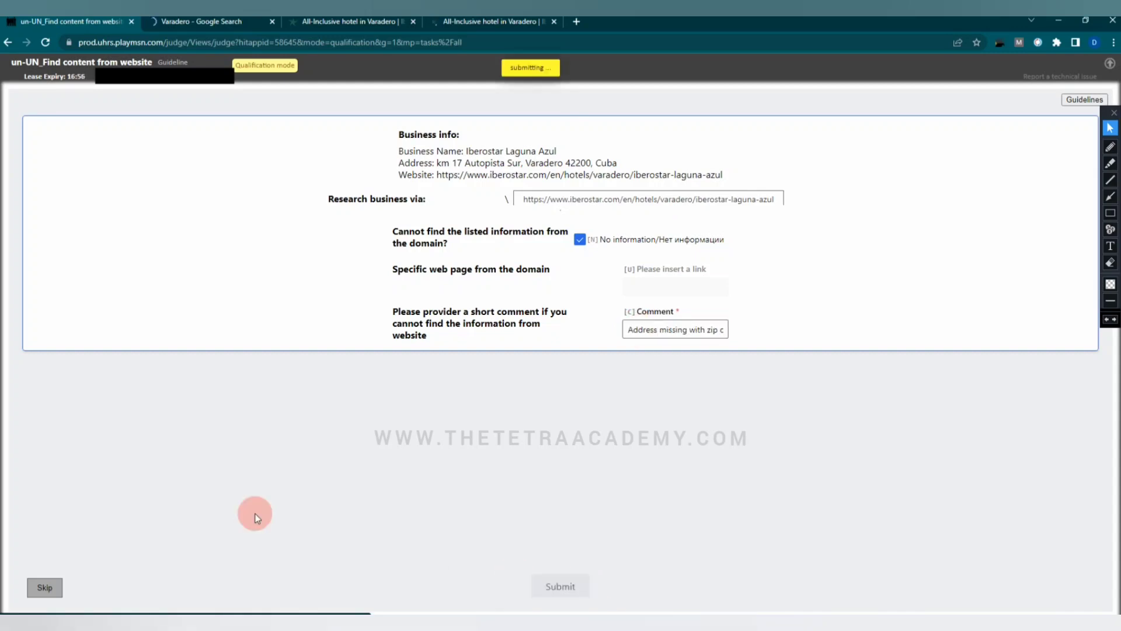
- Close the leftover search and hotel pages, check the new task's business info, and open the Smile Essentials Dental Clinic website
left_click(272, 21)
left_click(272, 22)
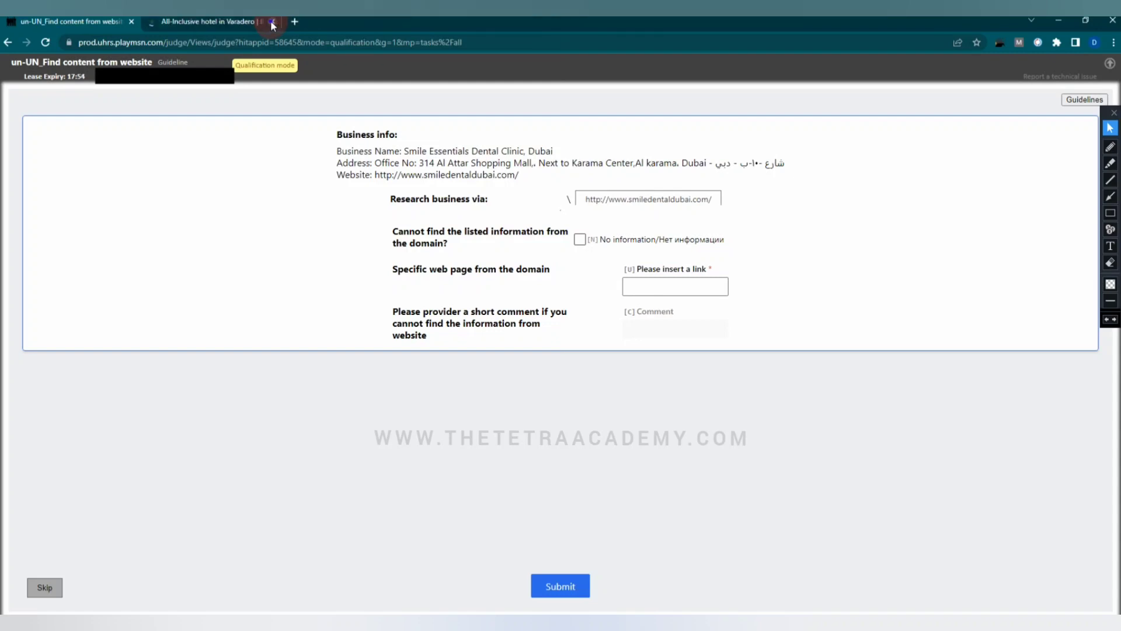
left_click_drag(405, 153, 562, 150)
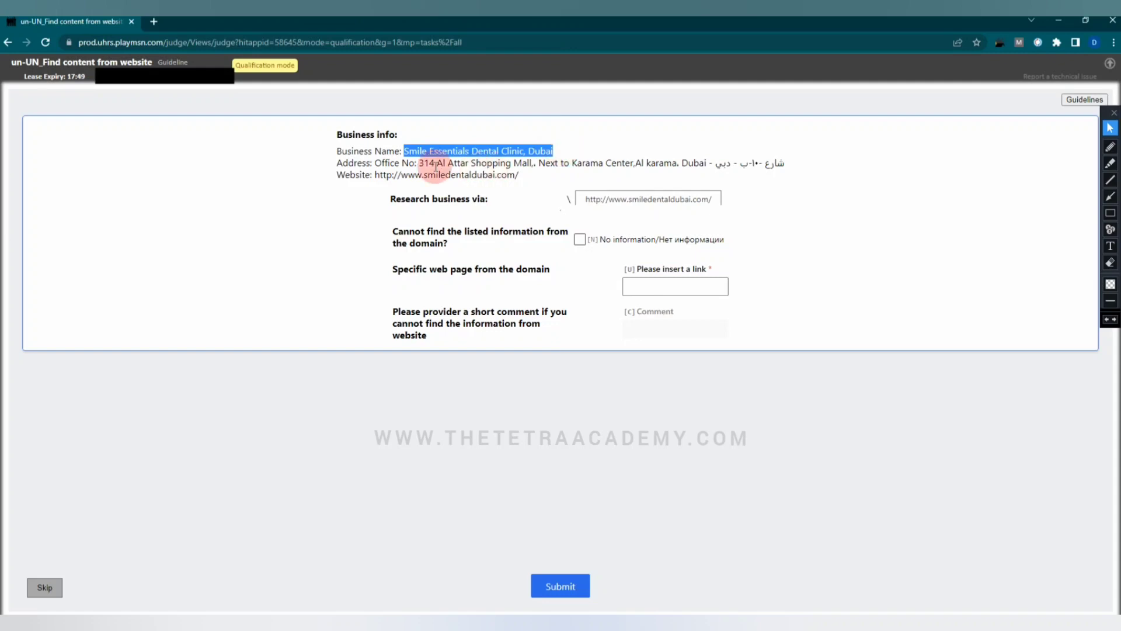
left_click(513, 164)
left_click(617, 199)
left_click(618, 201)
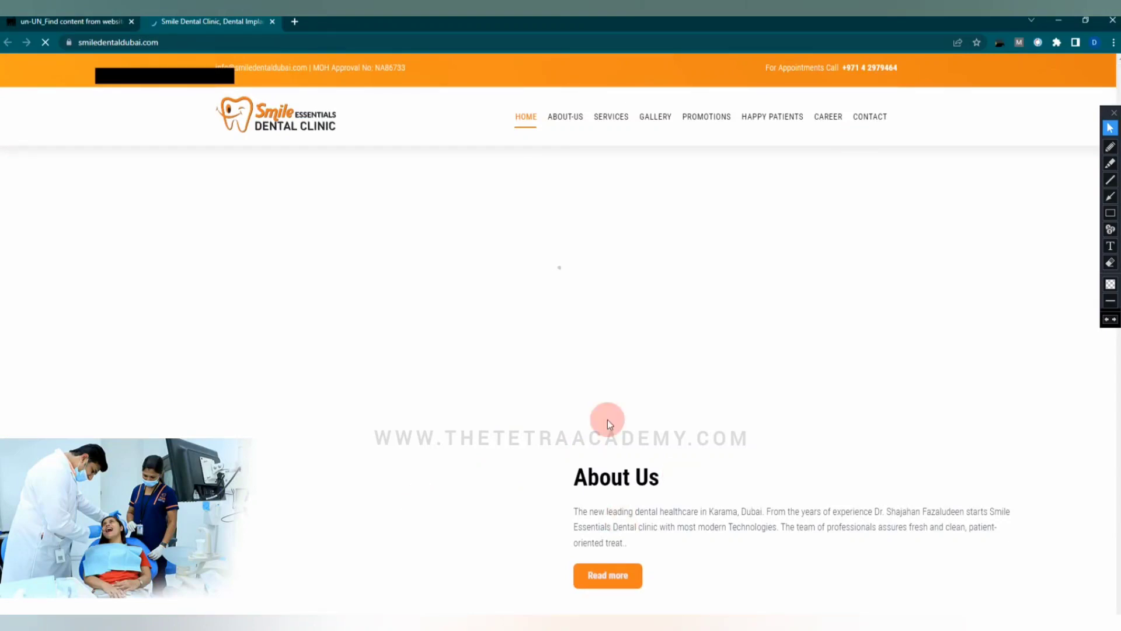
- Look through the clinic's home page for the address and open its Contact page
scroll(641, 420, "down", 4)
scroll(641, 419, "down", 5)
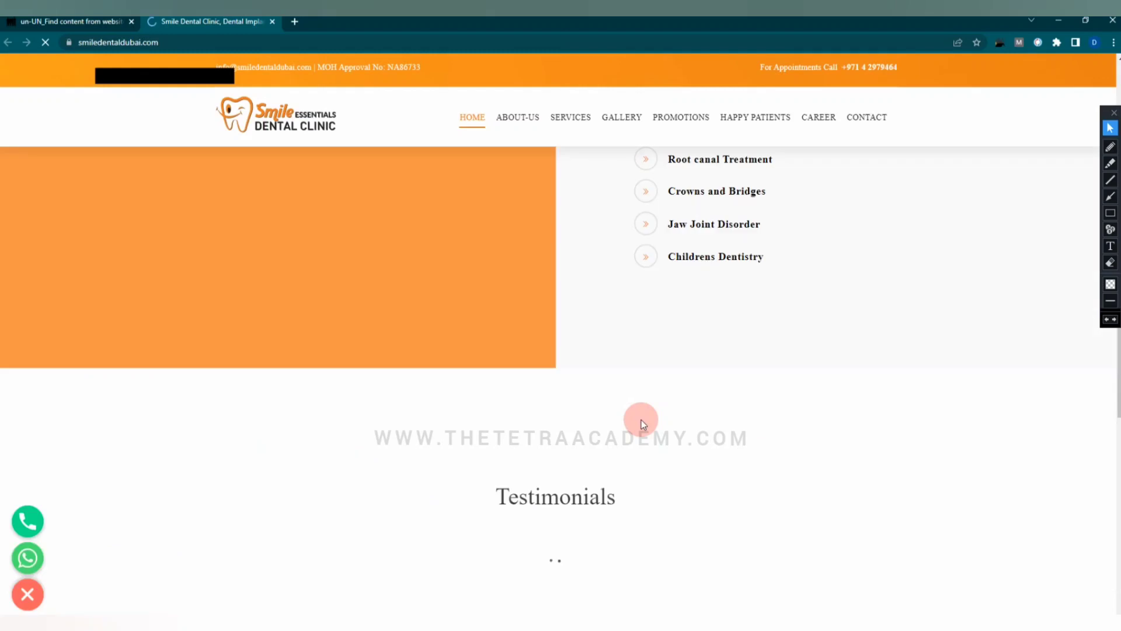
scroll(478, 418, "down", 8)
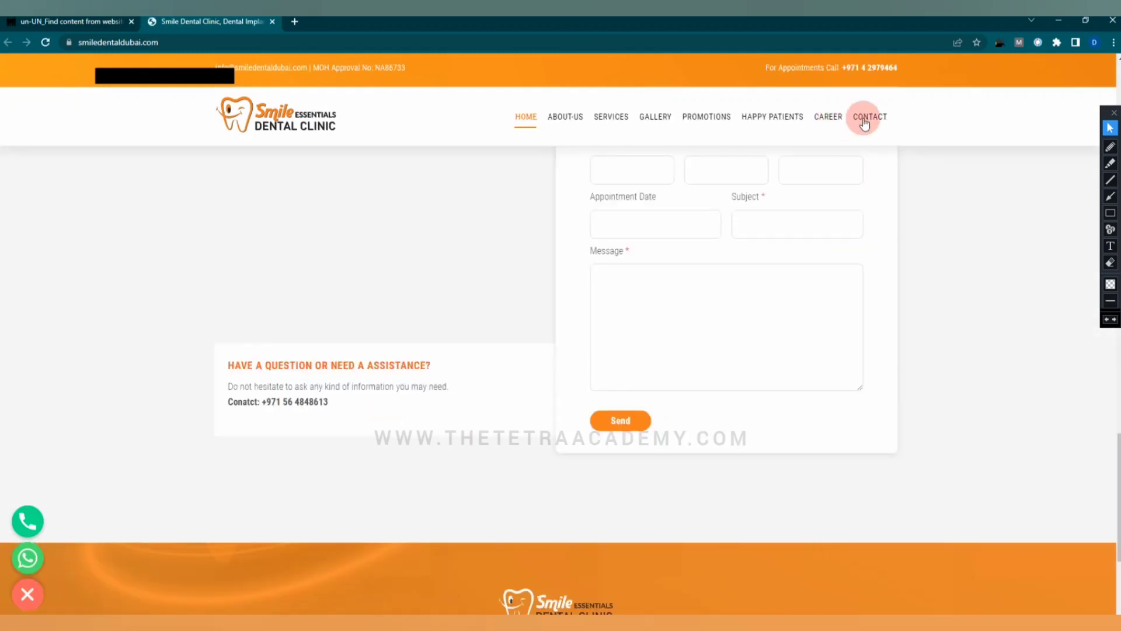
left_click(864, 118)
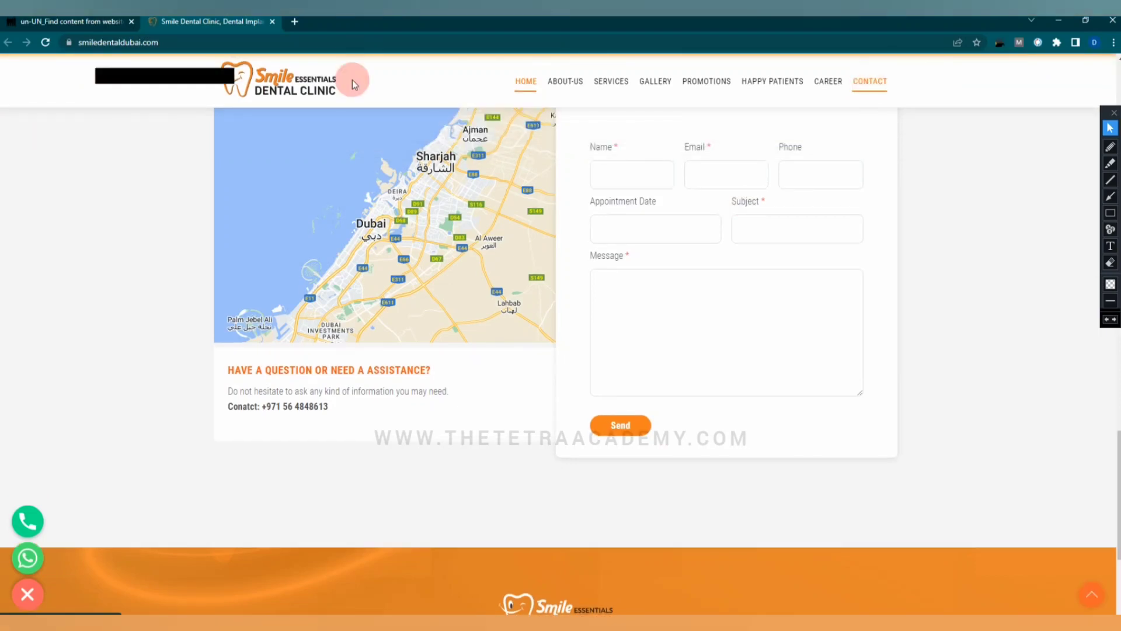
left_click(161, 44)
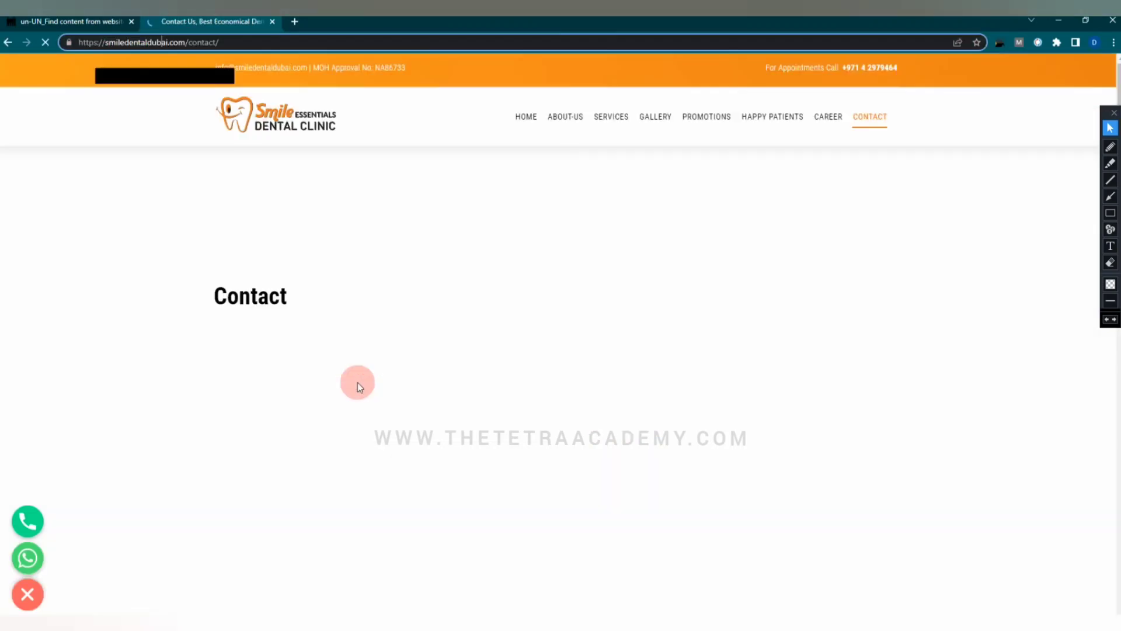
- Return to the task form and translate the Arabic part of the clinic's listed address into English
left_click(76, 23)
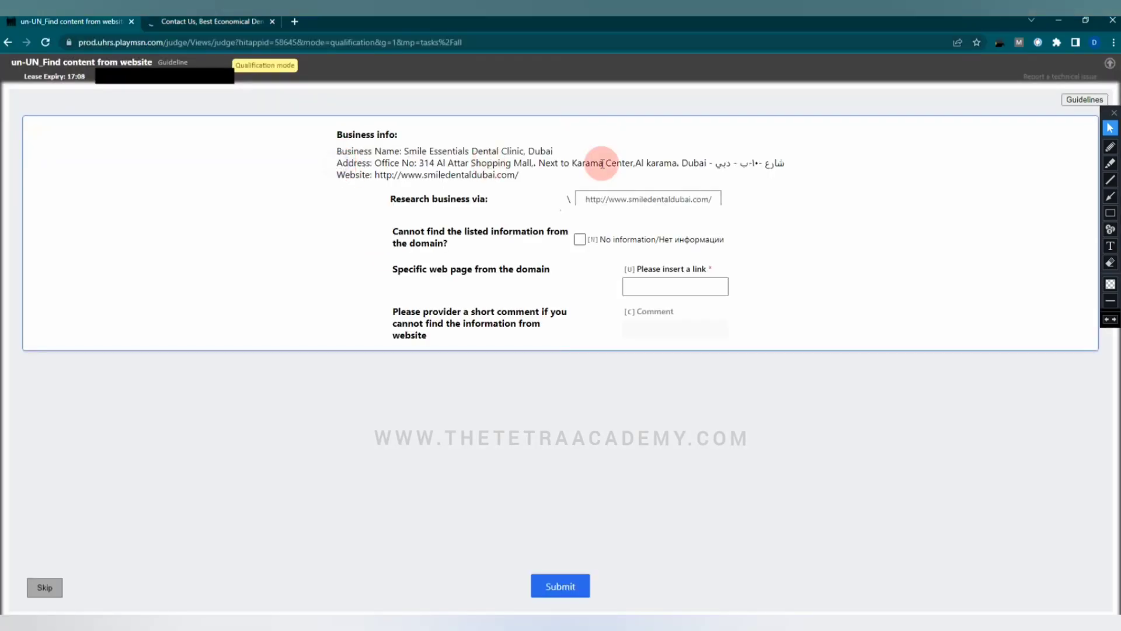
triple_click(704, 157)
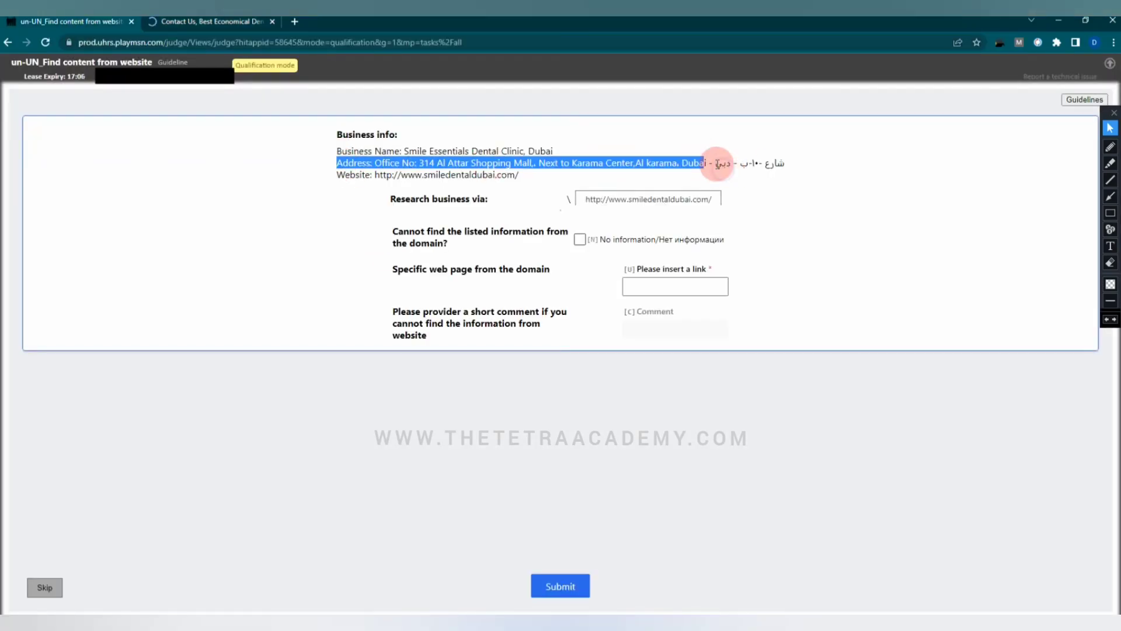
left_click(771, 166)
left_click_drag(716, 163, 784, 165)
right_click(770, 168)
mouse_move(834, 239)
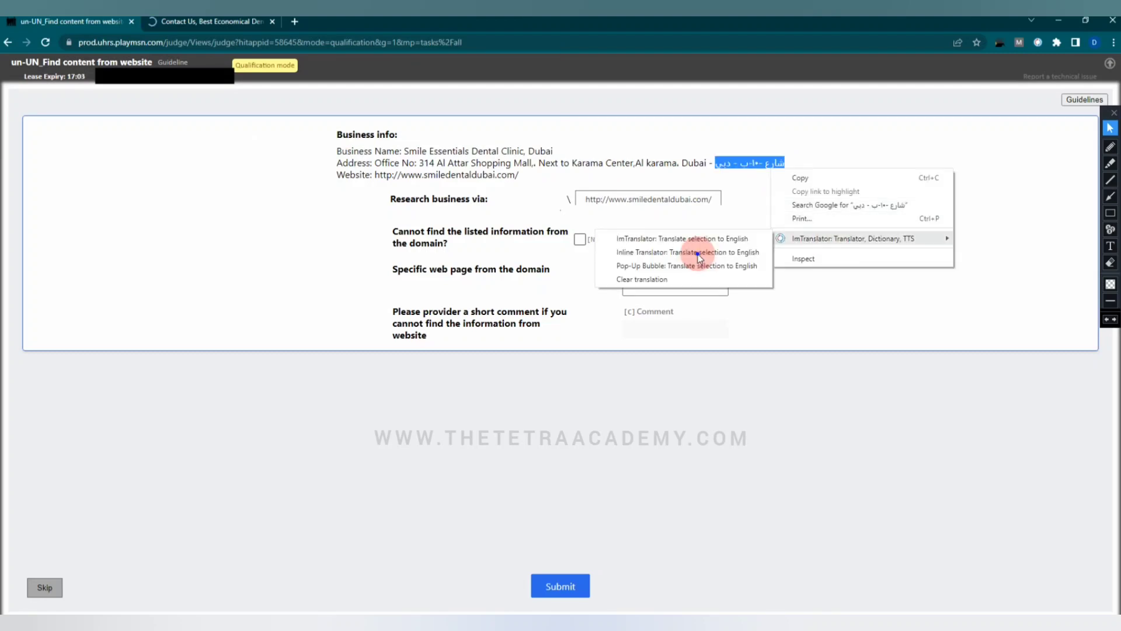
left_click(698, 252)
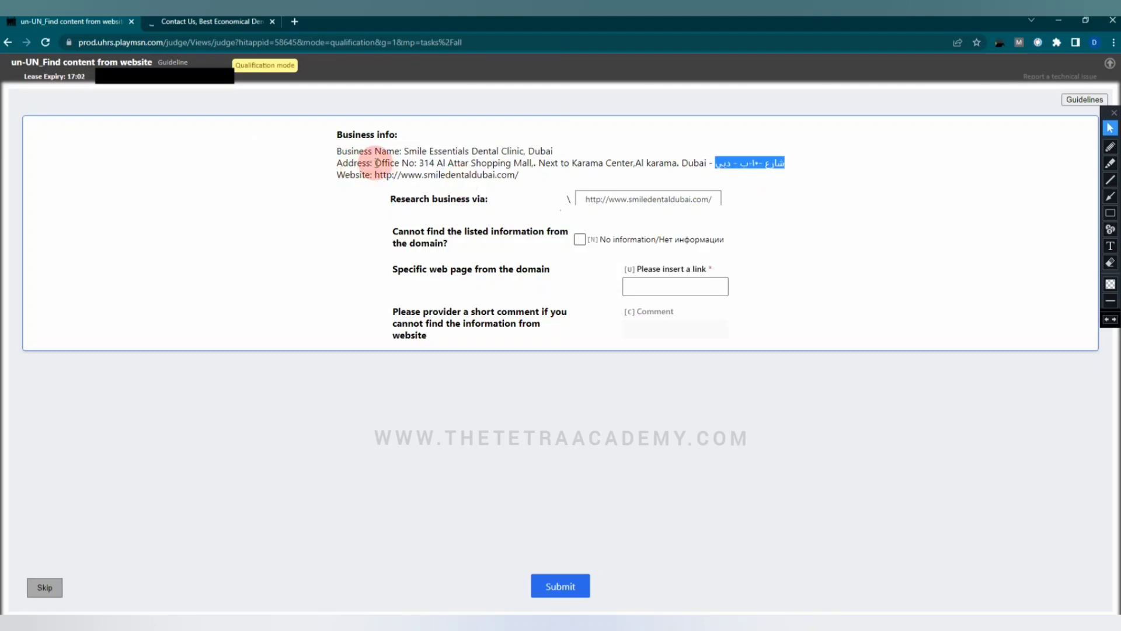
- Copy the clinic's full listed address from the task and place it as a text annotation across the Contact page's header
left_click_drag(375, 163, 783, 165)
right_click(777, 166)
left_click(811, 175)
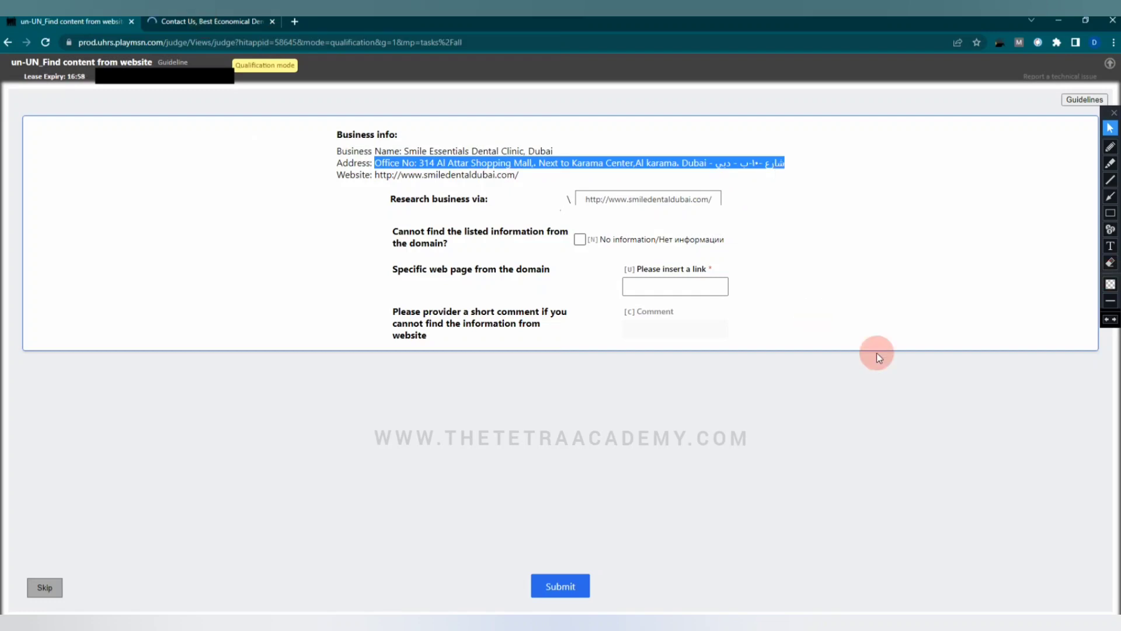
key("ctrl+Tab")
left_click(1111, 246)
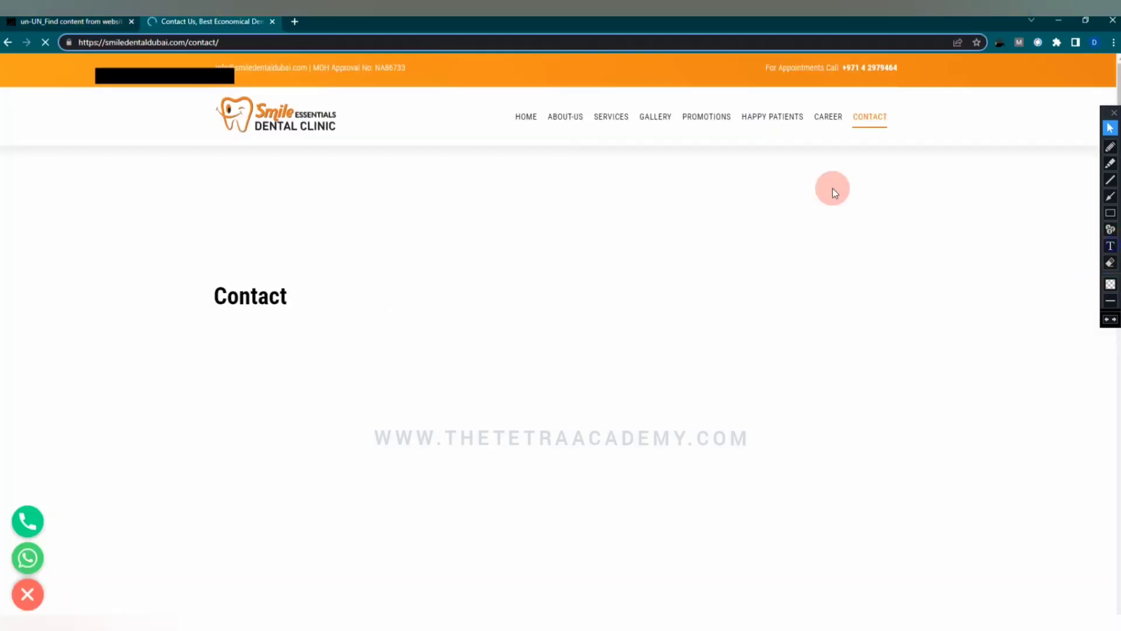
left_click(899, 104)
right_click(933, 177)
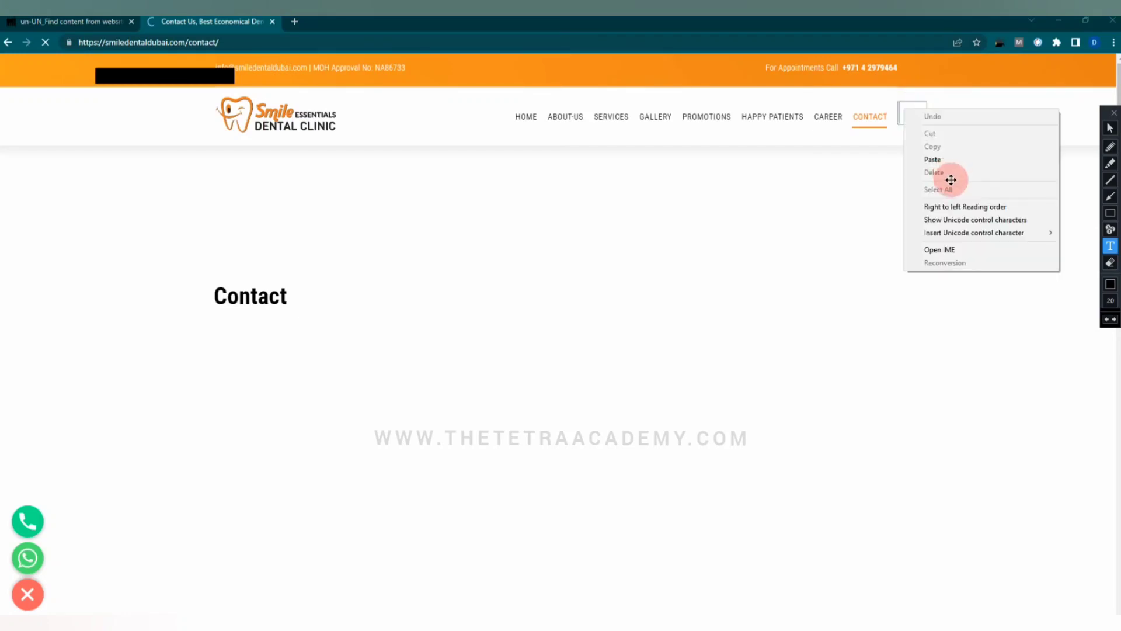
left_click(941, 159)
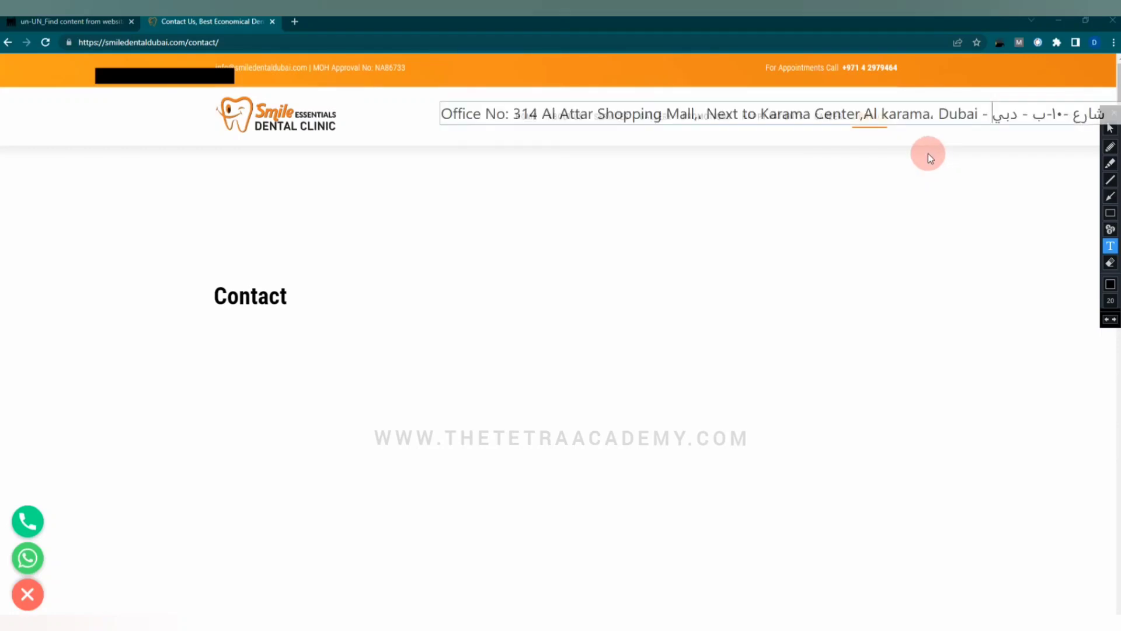
left_click_drag(863, 115, 770, 103)
left_click(810, 273)
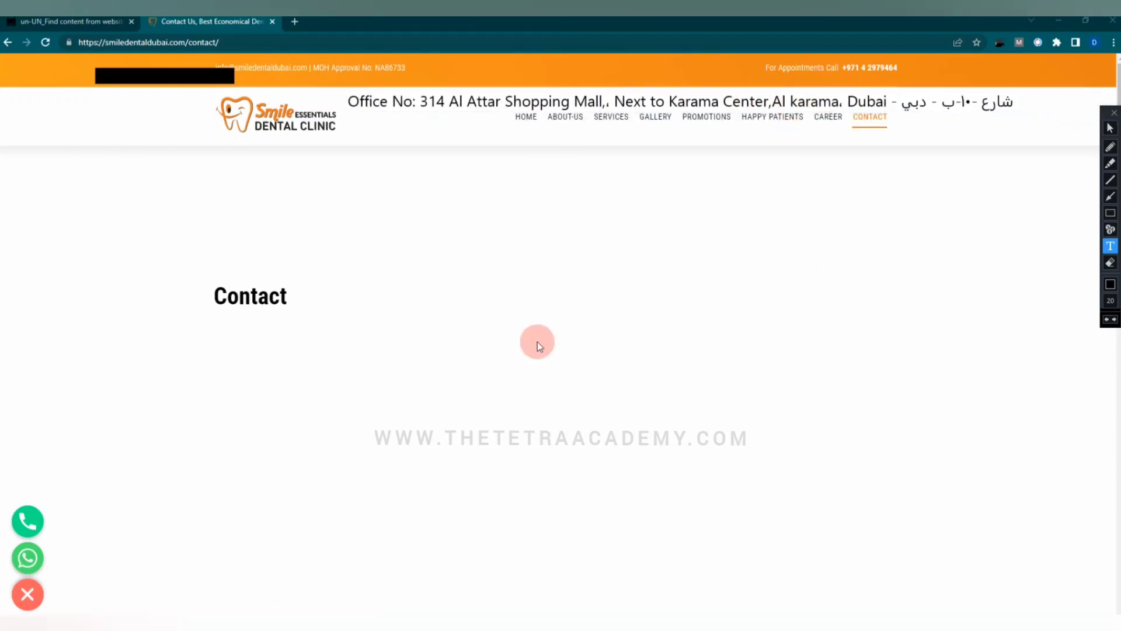
left_click(1110, 128)
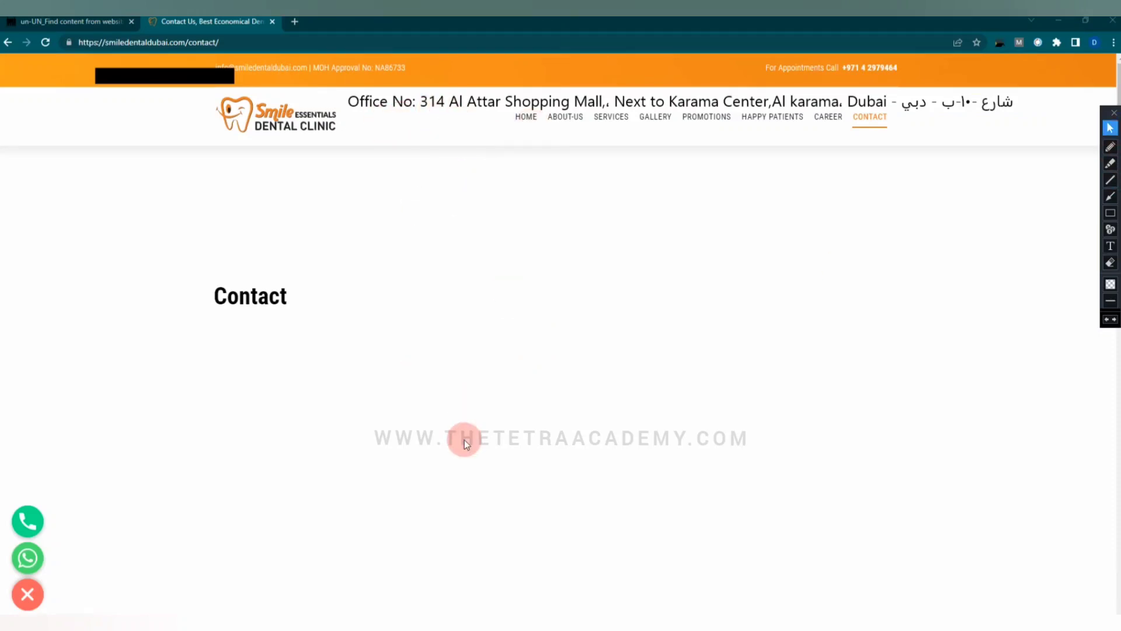
- Compare the address under How to Reach Us with the listed one and copy the Contact page's URL
scroll(464, 440, "down", 6)
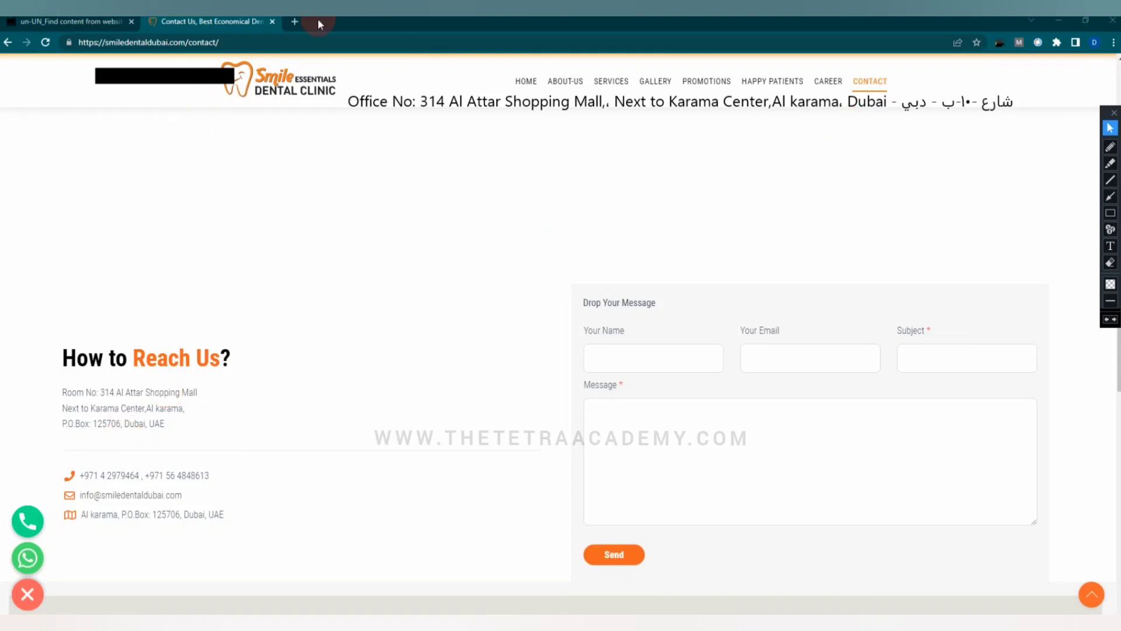
right_click(171, 41)
left_click(198, 169)
key("super+c")
right_click(152, 45)
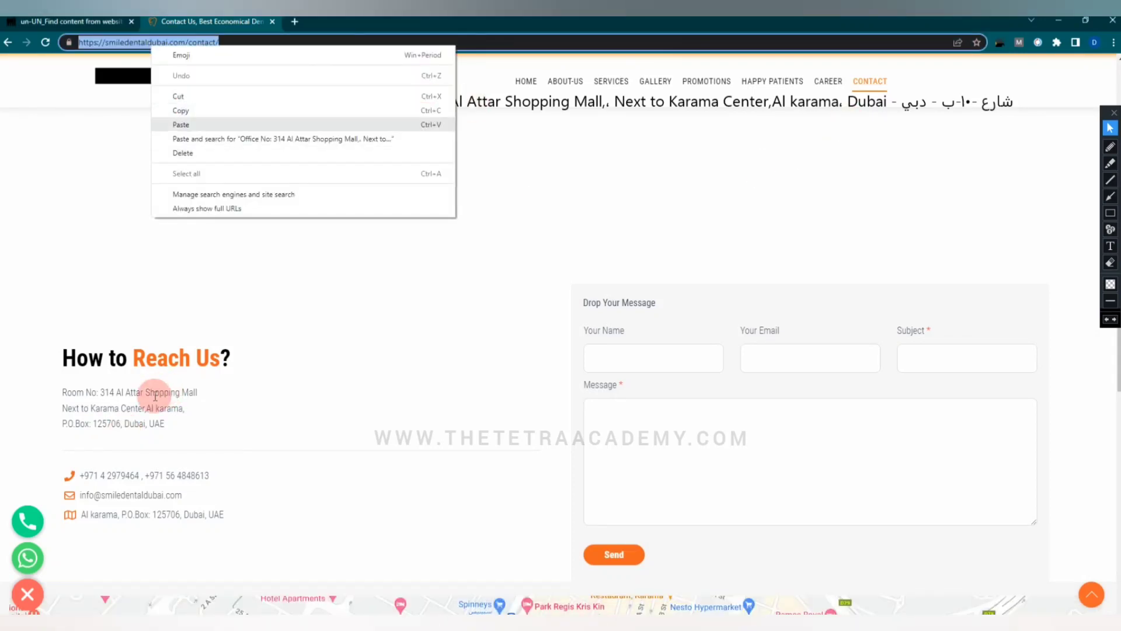
left_click(182, 110)
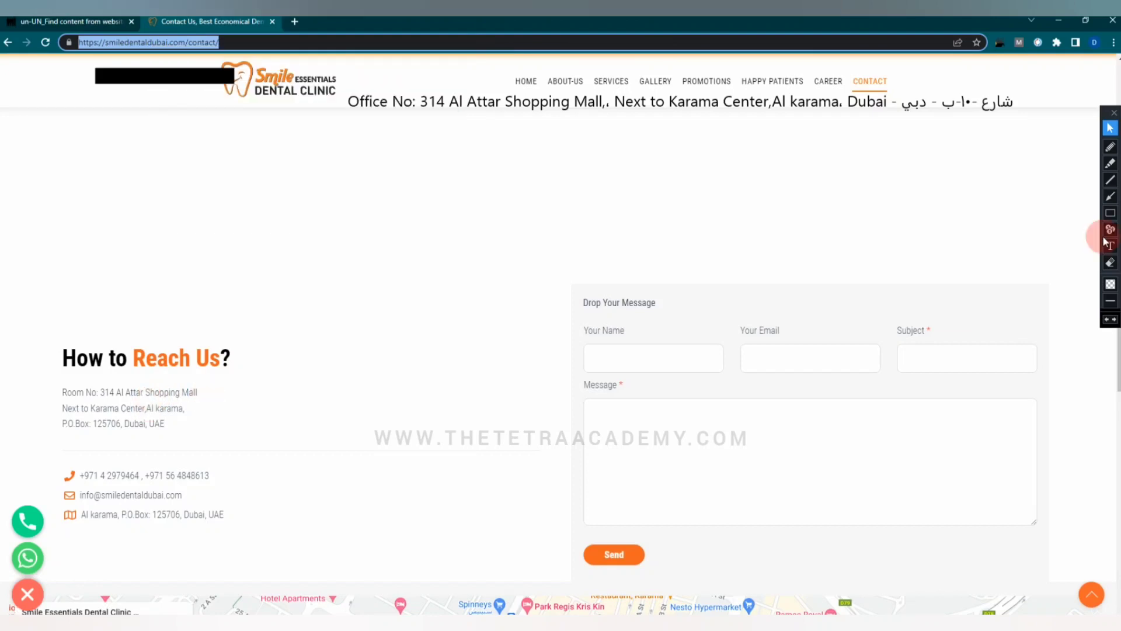
- Draw red check marks beside the annotated listed address and the How to Reach Us address
left_click(1110, 150)
mouse_move(323, 100)
left_mouse_down()
mouse_move(329, 118)
mouse_move(362, 87)
left_mouse_up()
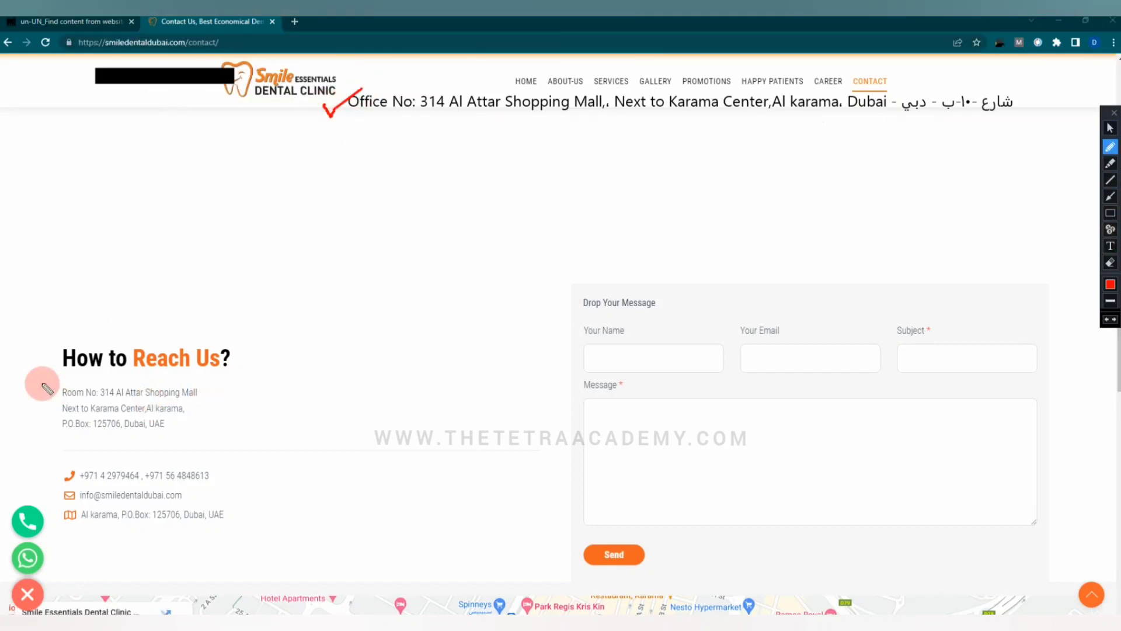
left_click_drag(42, 384, 93, 384)
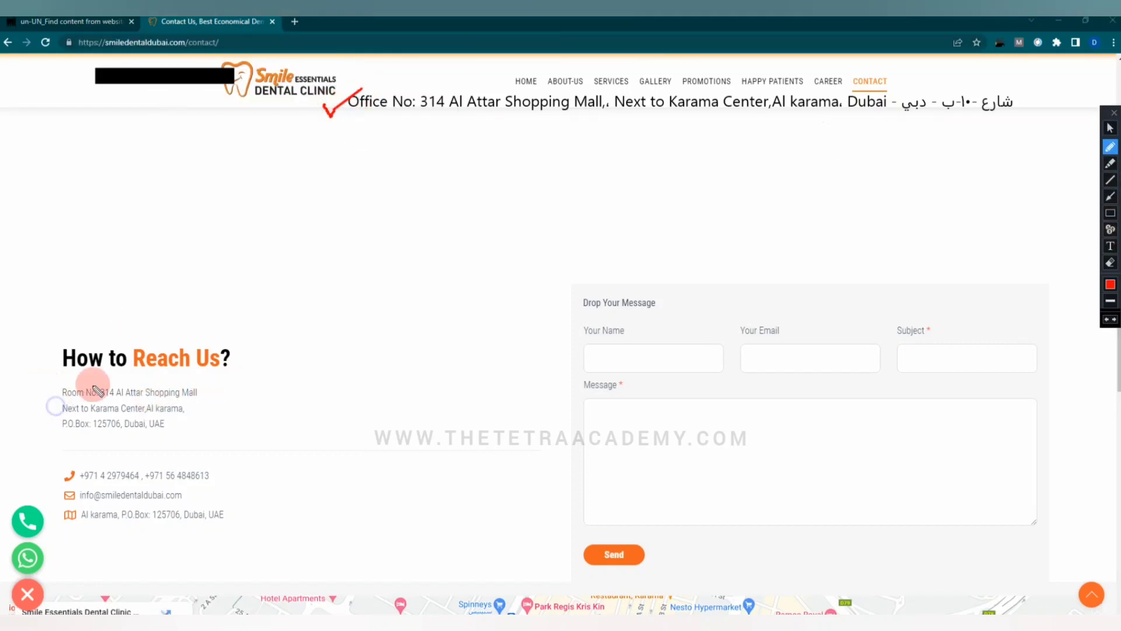
- Erase the address annotation and both check marks from the screen and leave annotation mode
left_click(1111, 263)
mouse_move(312, 69)
left_mouse_down()
mouse_move(543, 130)
mouse_move(1035, 148)
left_mouse_up()
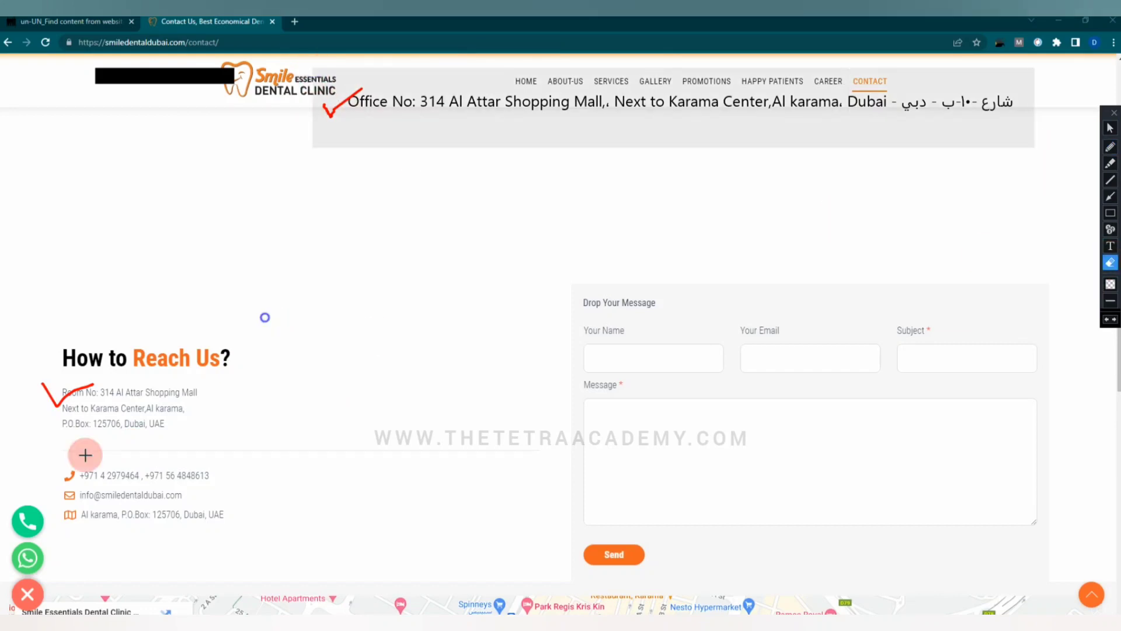
left_click_drag(85, 455, 21, 472)
left_click(1111, 129)
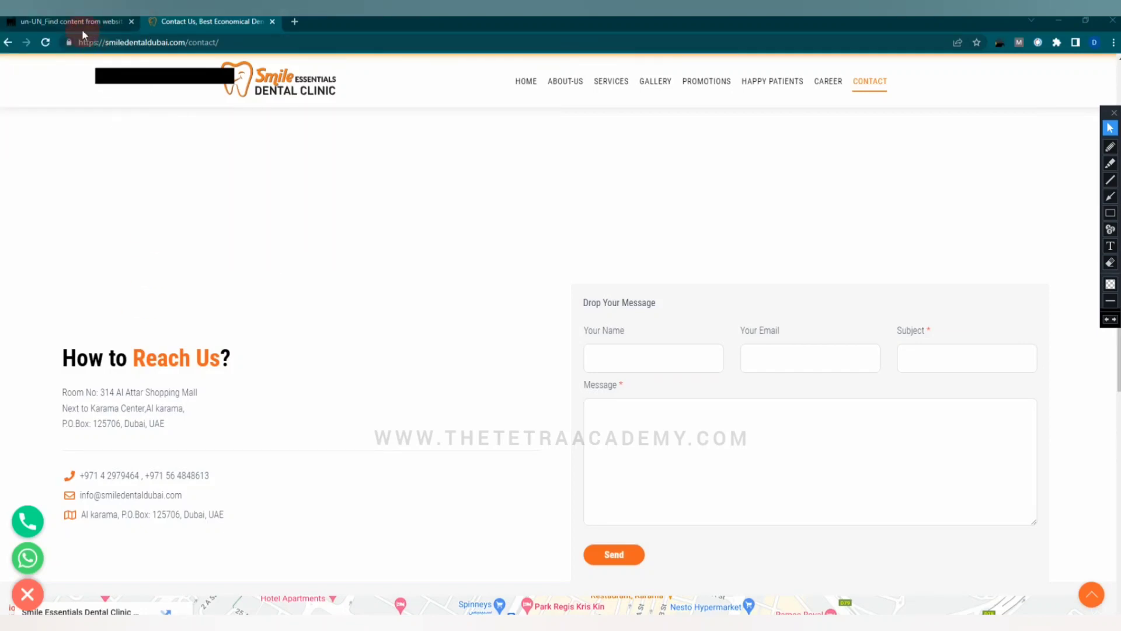
key("ctrl+shift+Tab")
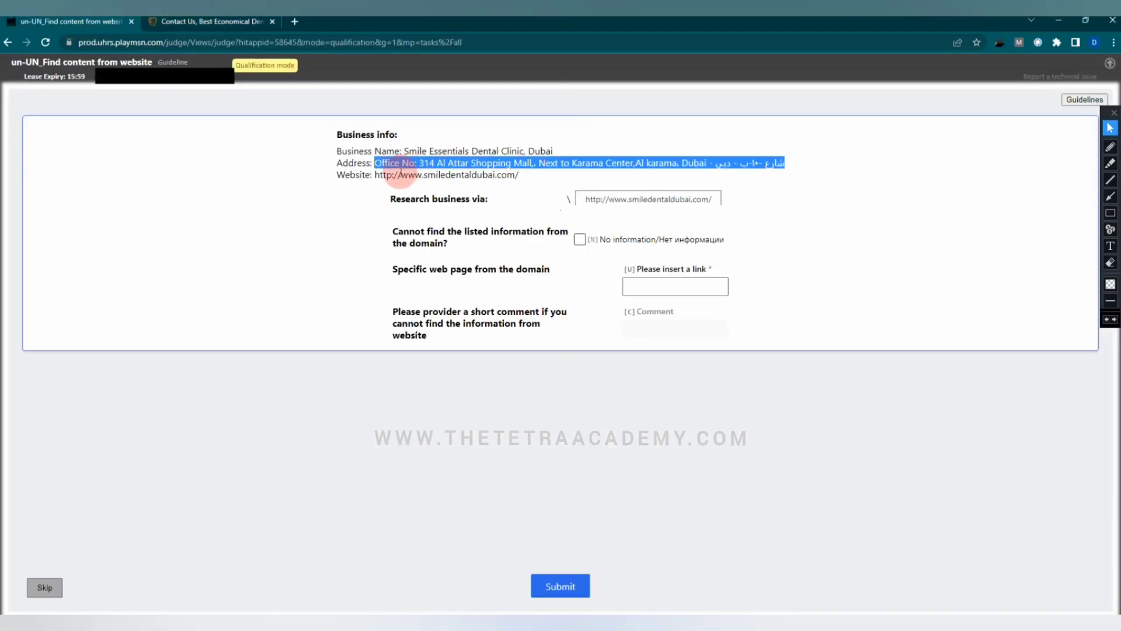
left_click(190, 20)
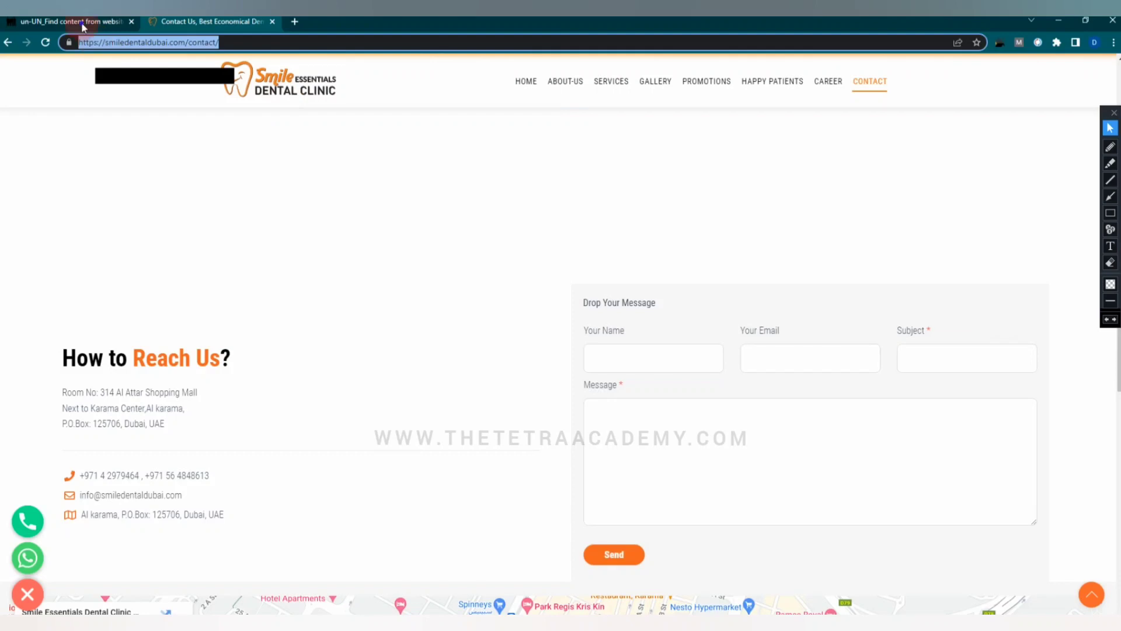
key("ctrl+shift+Tab")
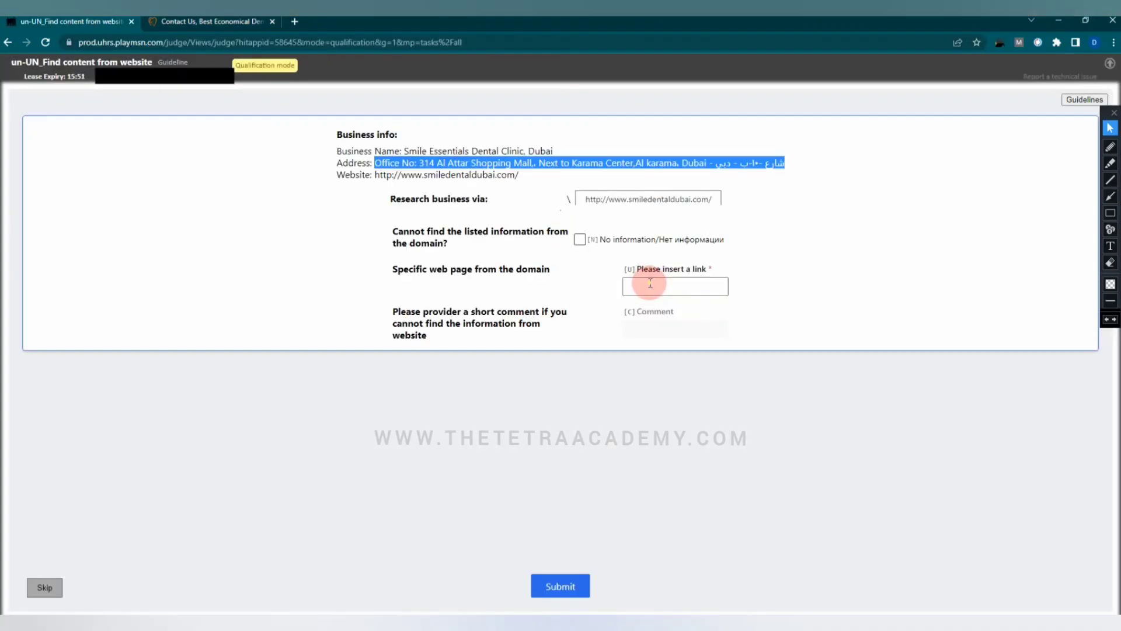
right_click(649, 282)
left_click(689, 375)
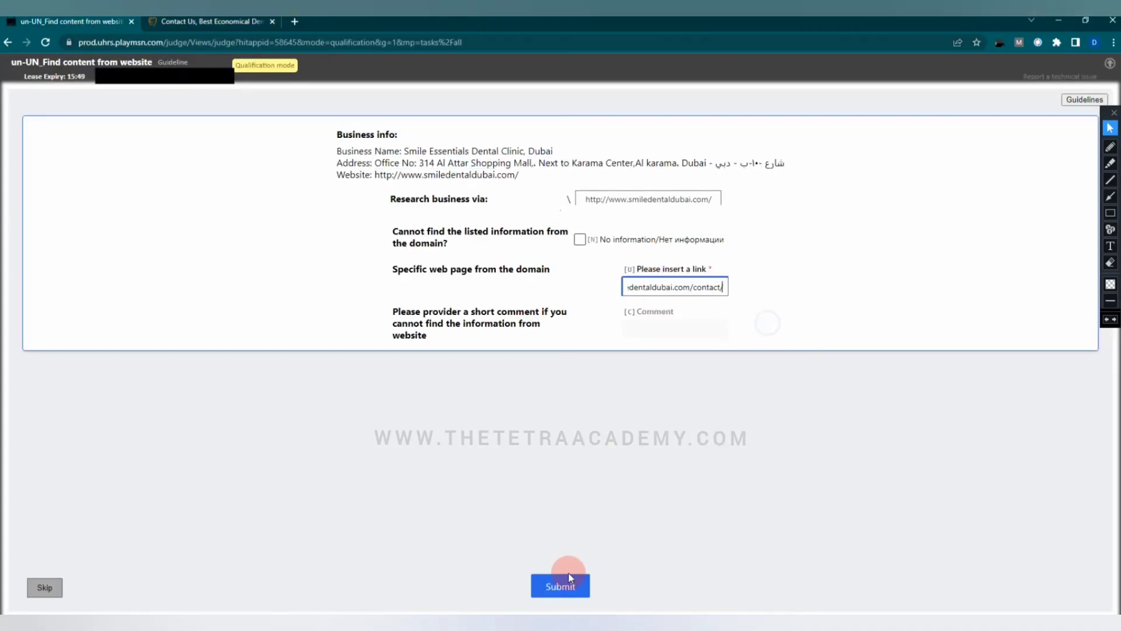
key("Return")
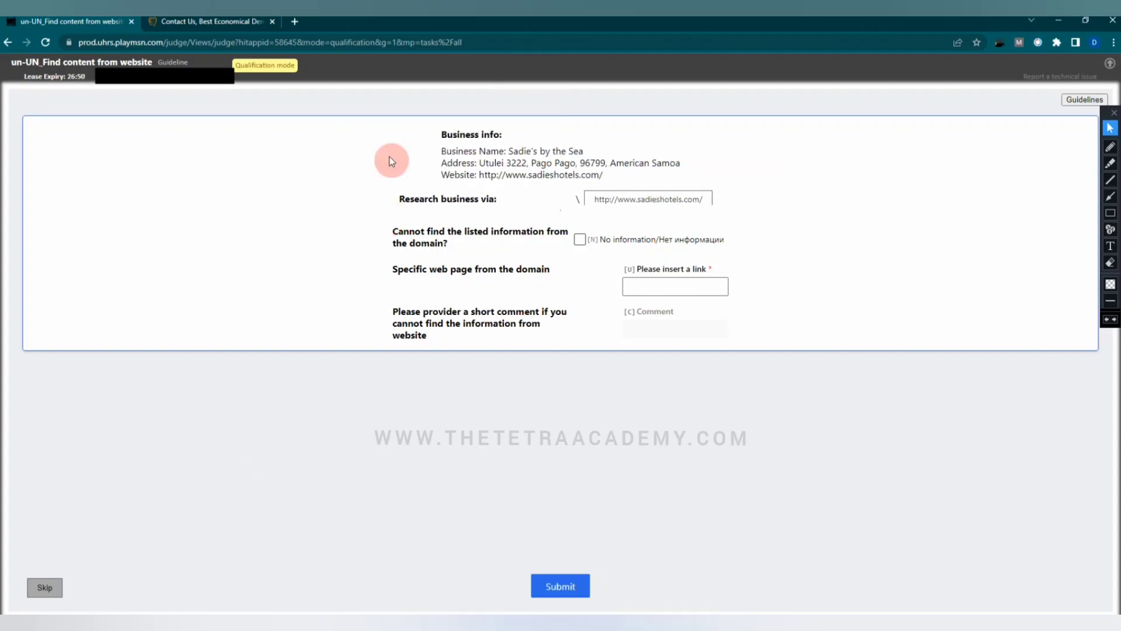
left_click(272, 23)
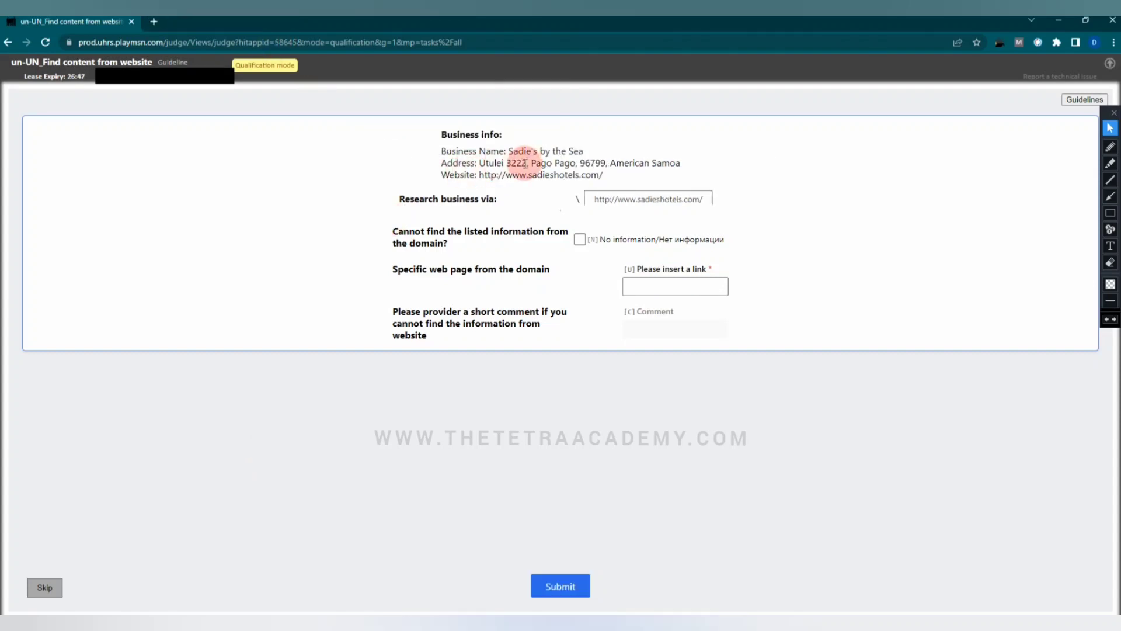
- Open the Sadie's by the Sea website from the task and copy the full listed business address
left_click(634, 200)
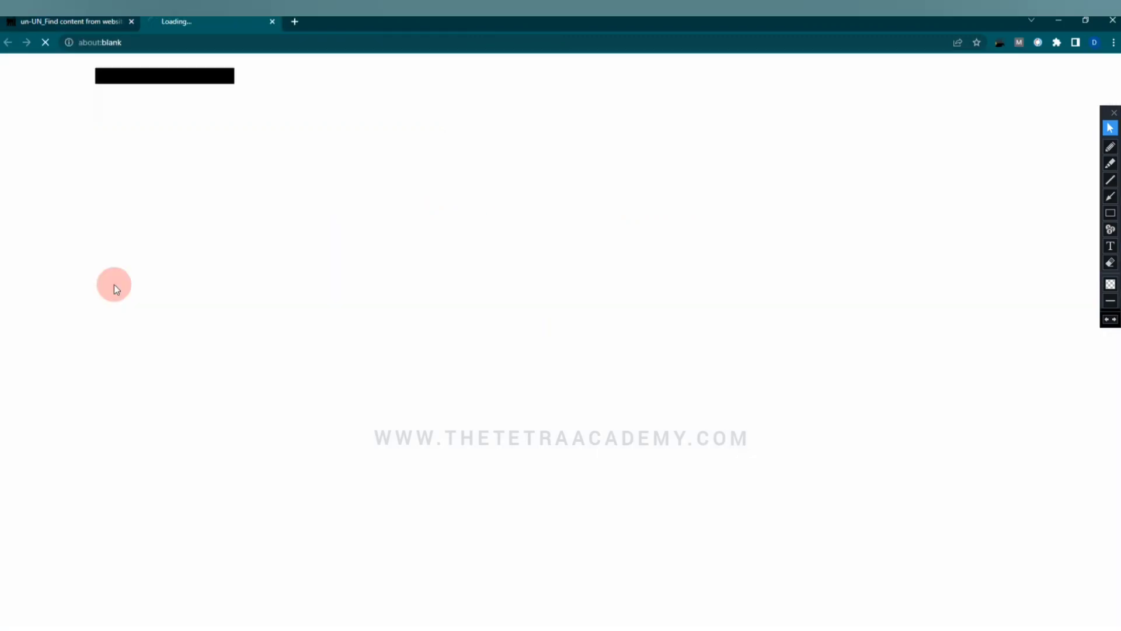
left_click(73, 23)
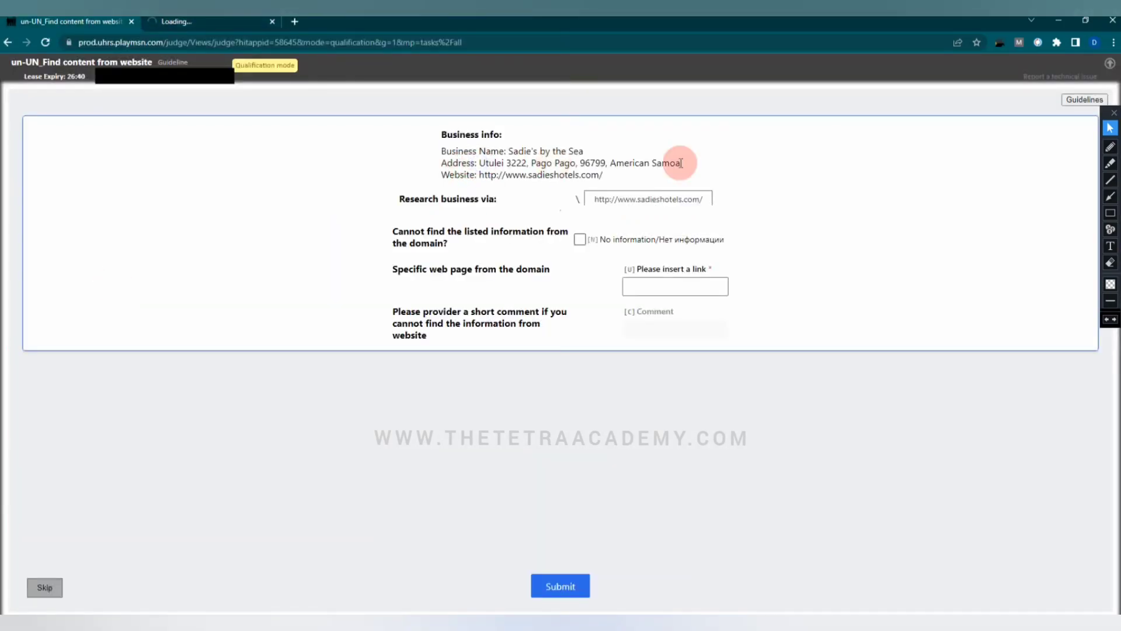
left_click_drag(479, 163, 682, 163)
right_click(668, 163)
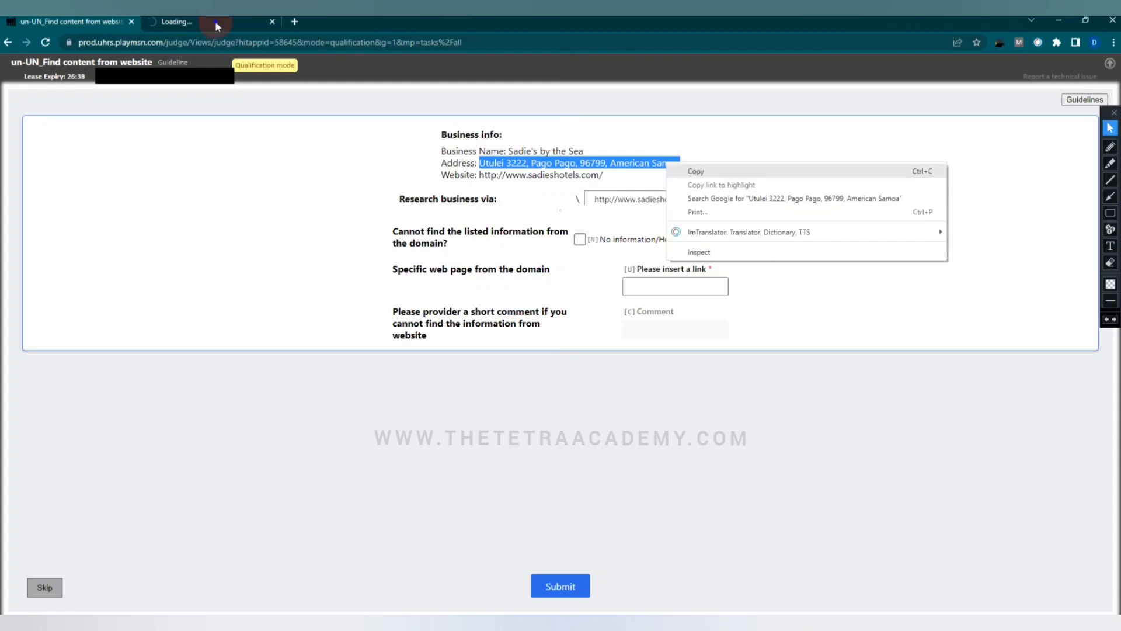
left_click(699, 173)
left_click(215, 21)
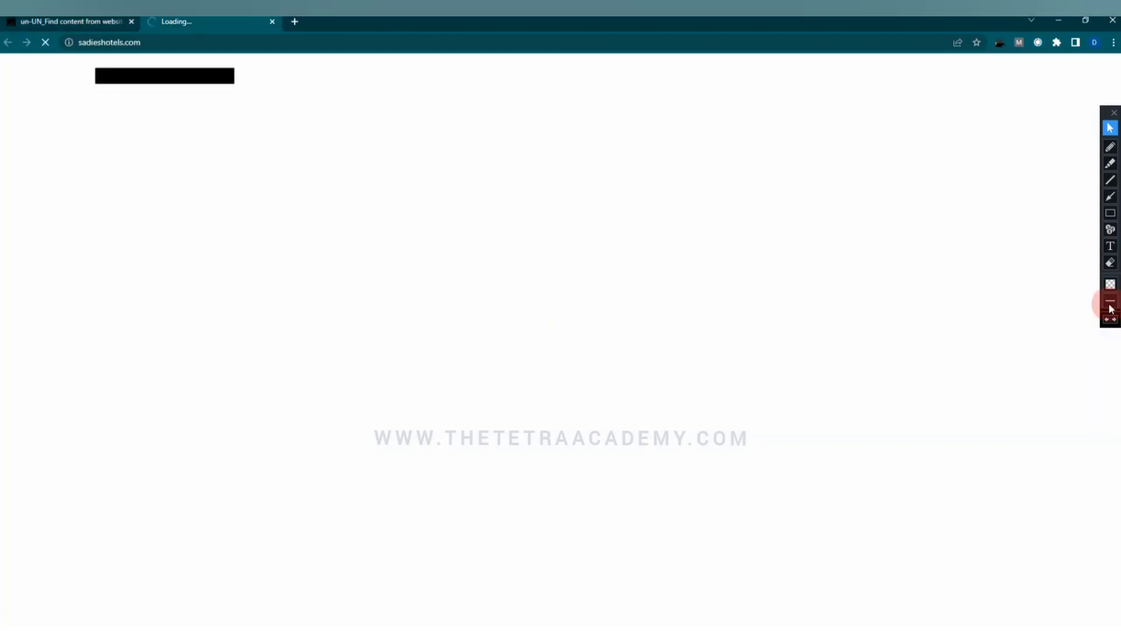
- Place the copied address as a text annotation across the header area of the Sadie's Hotels home page
left_click(1111, 247)
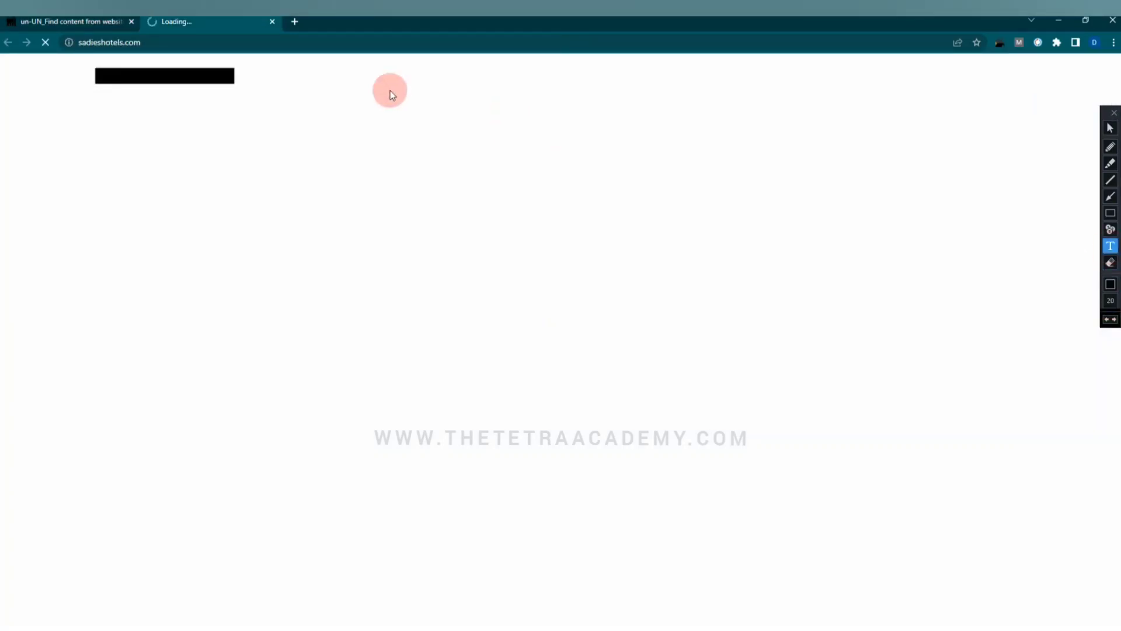
left_click(302, 73)
right_click(308, 73)
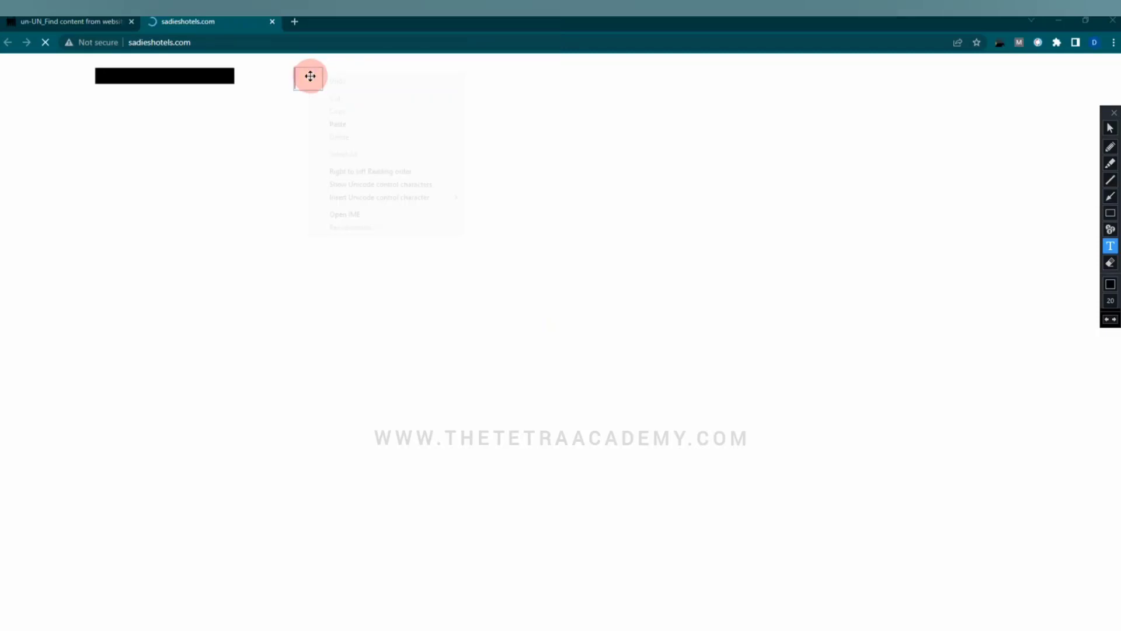
left_click(338, 124)
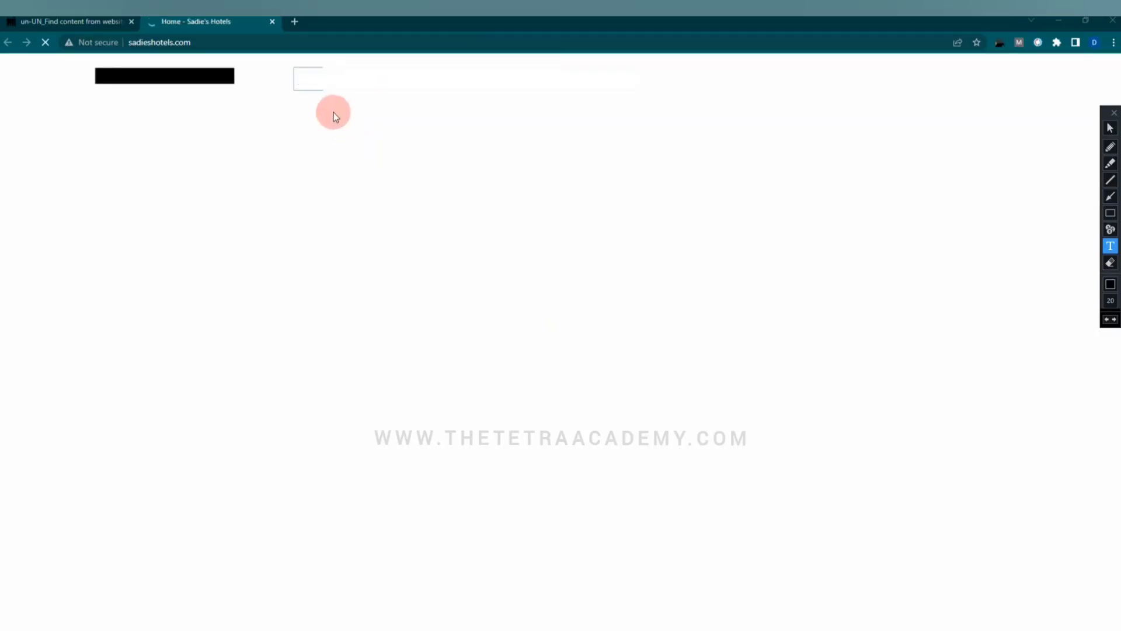
left_click(773, 220)
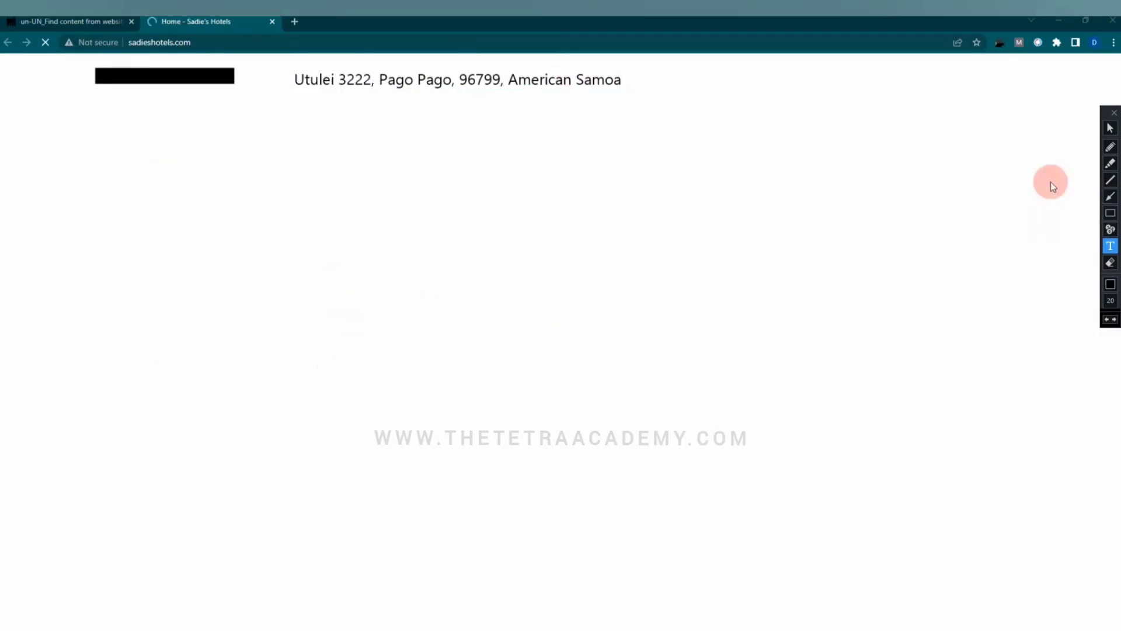
left_click(1110, 127)
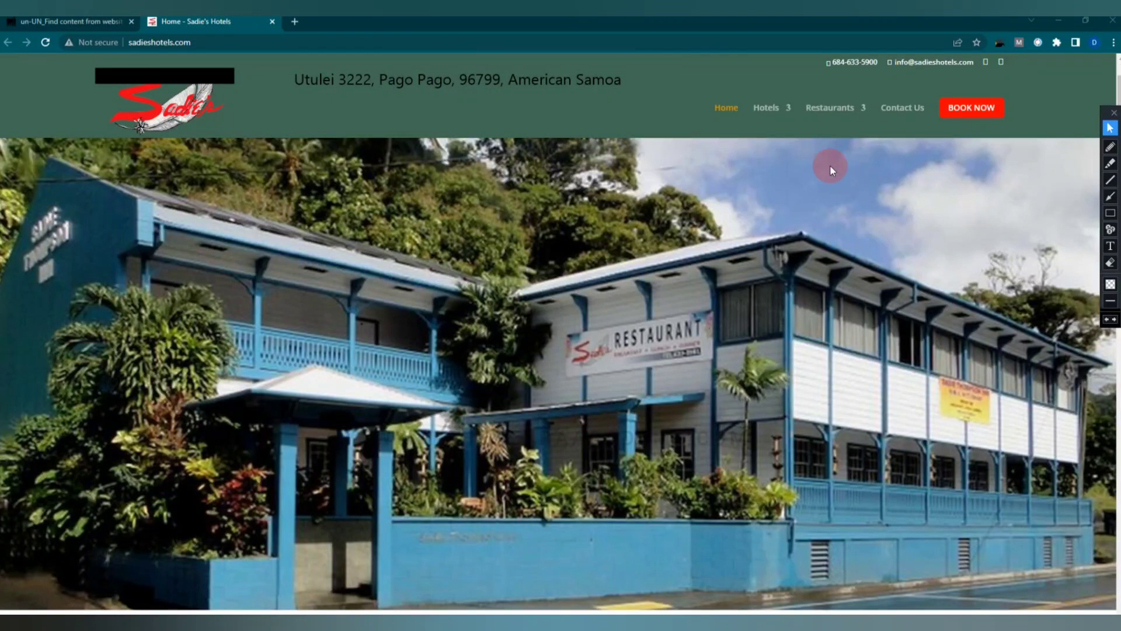
- Look through the Sadie's Hotels home page down to its footer for the listed address
scroll(650, 509, "down", 1)
scroll(651, 509, "down", 5)
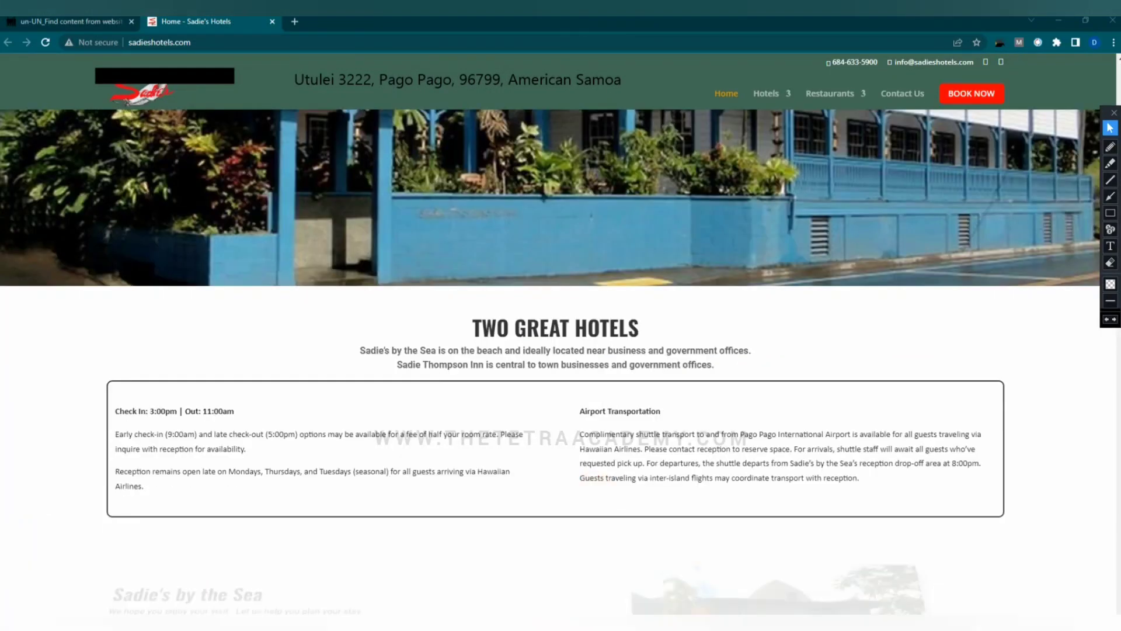
scroll(631, 250, "down", 2)
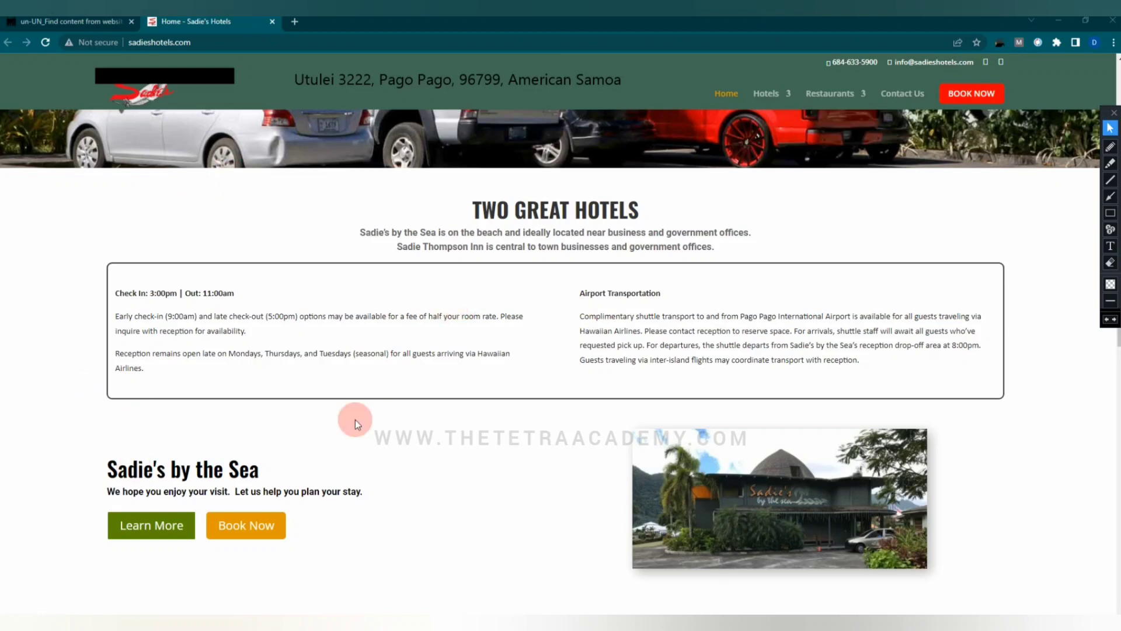
scroll(445, 432, "down", 15)
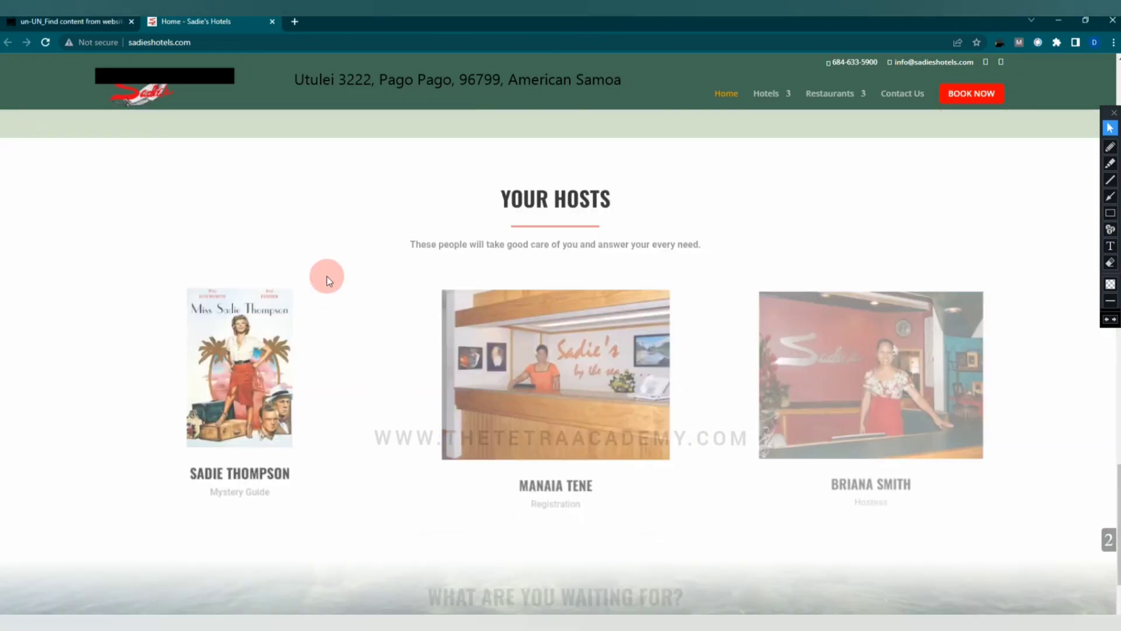
scroll(325, 275, "down", 5)
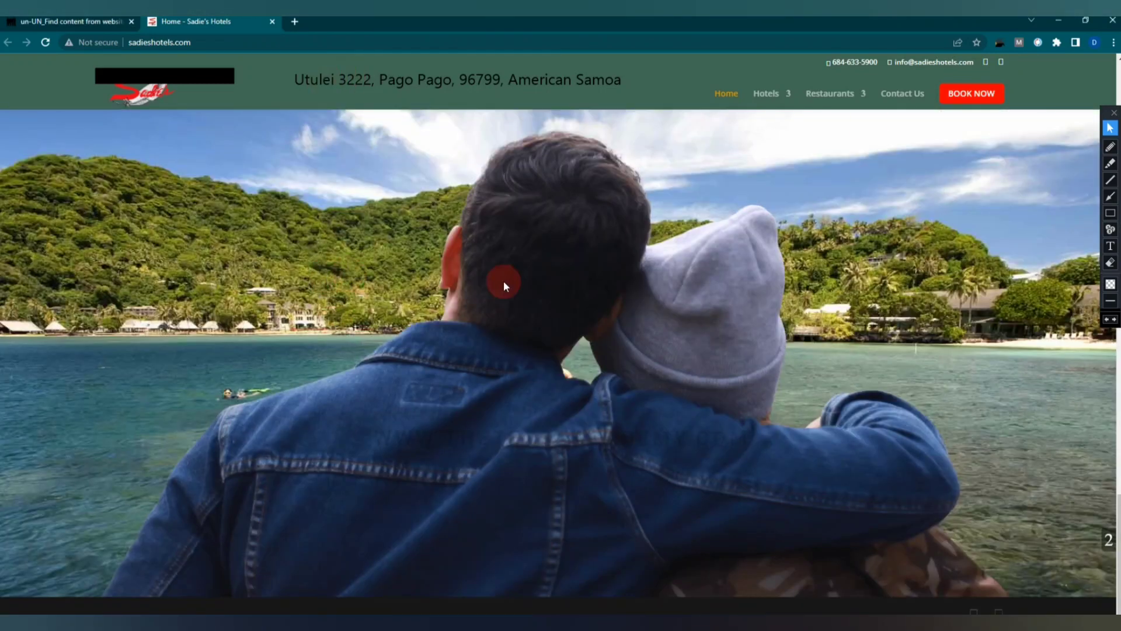
- Open the Sadie's Hotels Contact Us page and check it for the listed address
left_click(911, 100)
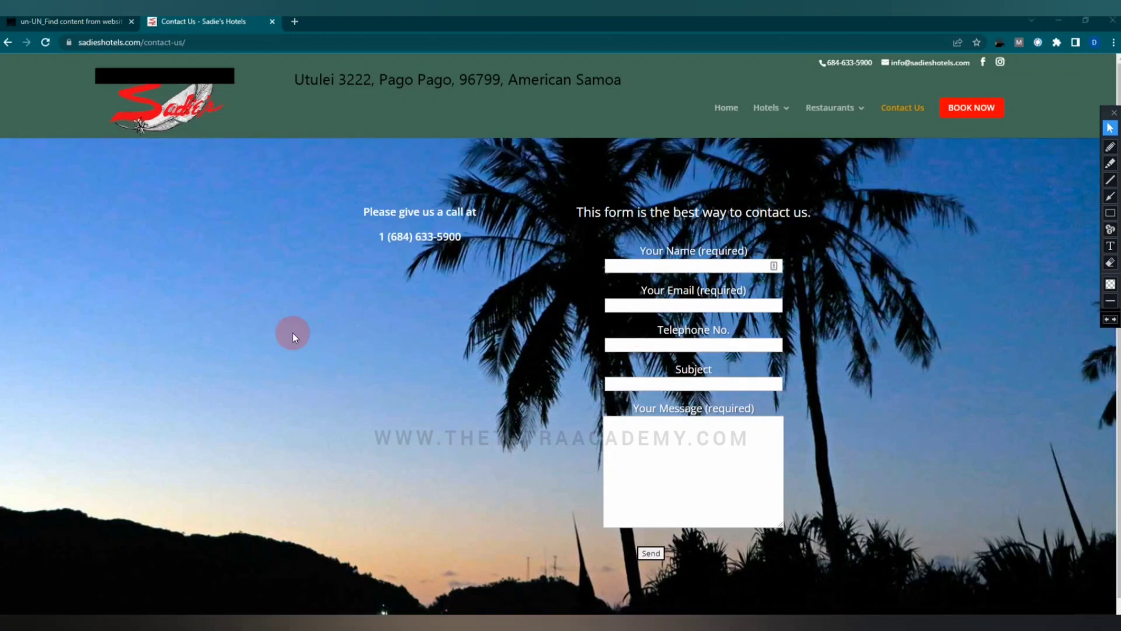
scroll(511, 488, "down", 1)
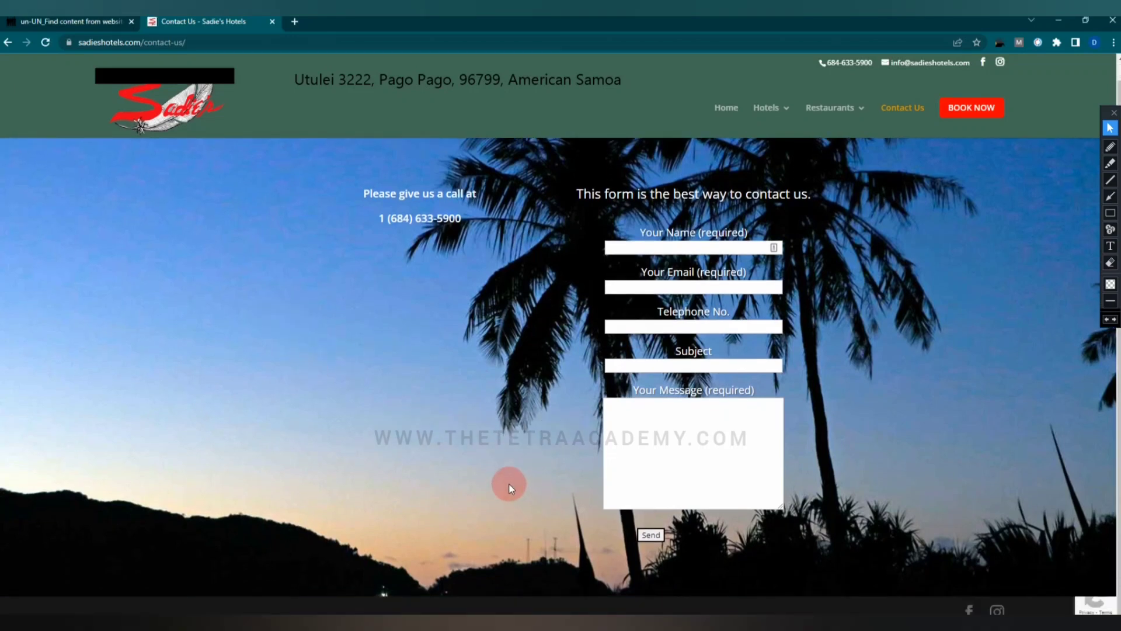
scroll(564, 225, "up", 1)
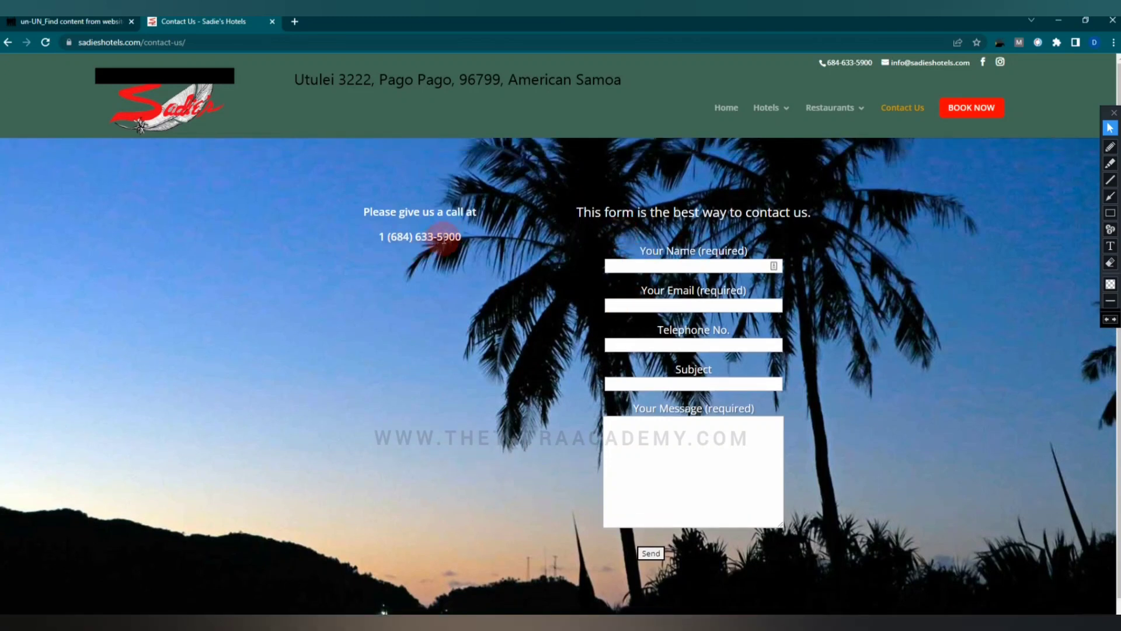
- Erase the address annotation from the Contact Us page and return to the Sadie's by the Sea task
left_click(1110, 262)
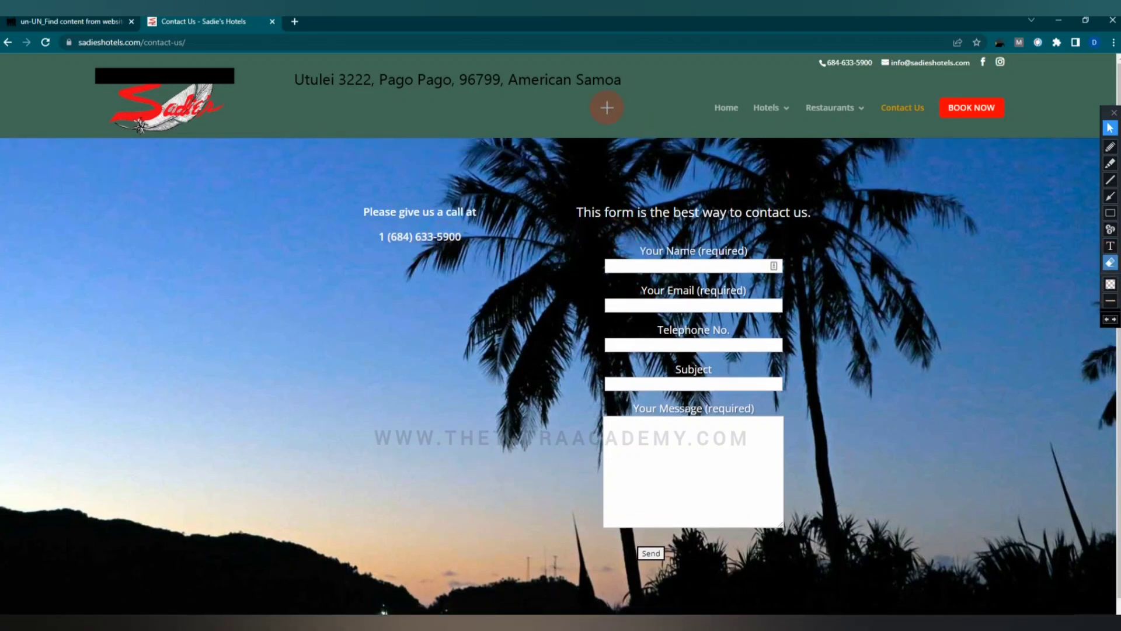
left_click(284, 102)
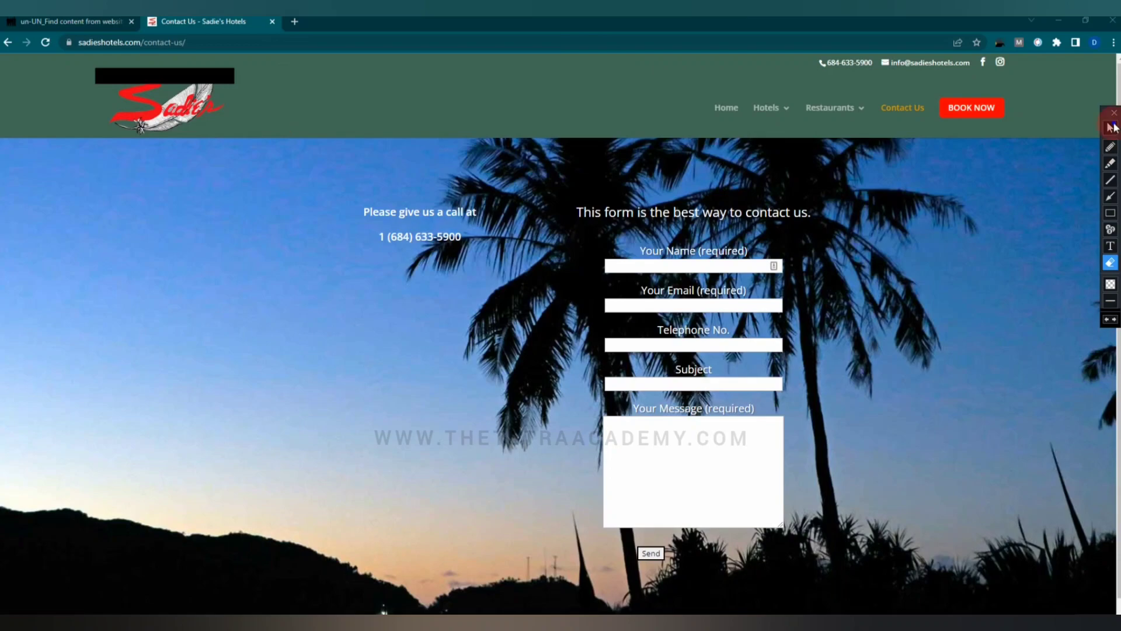
left_click(96, 23)
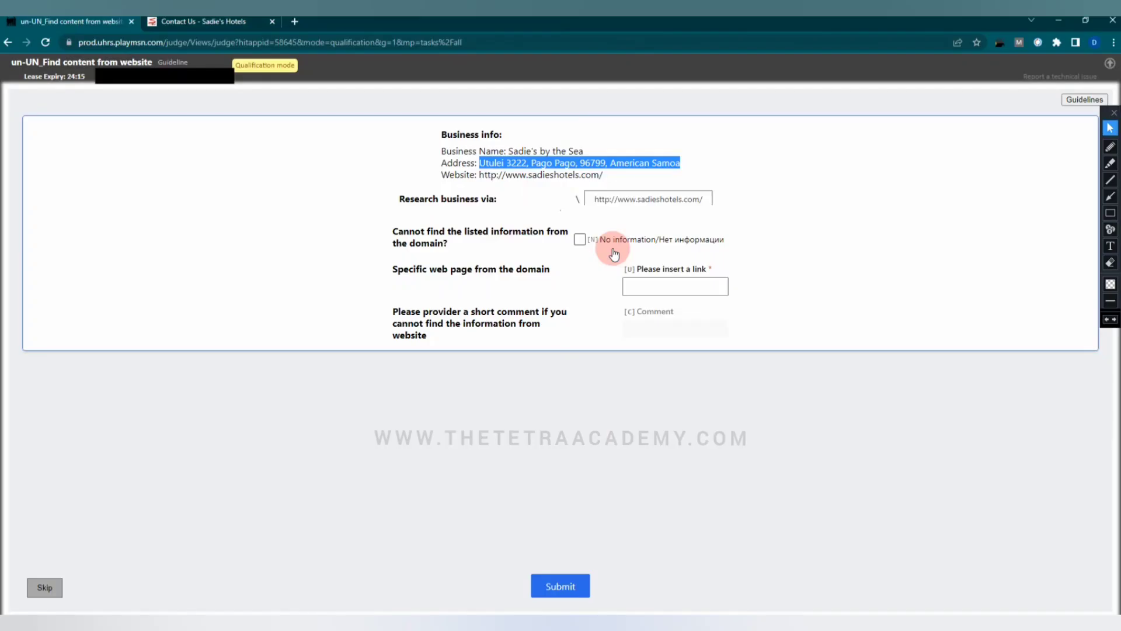
- Mark the task as No information, enter the comment "No information of the address", and submit it
left_click(581, 240)
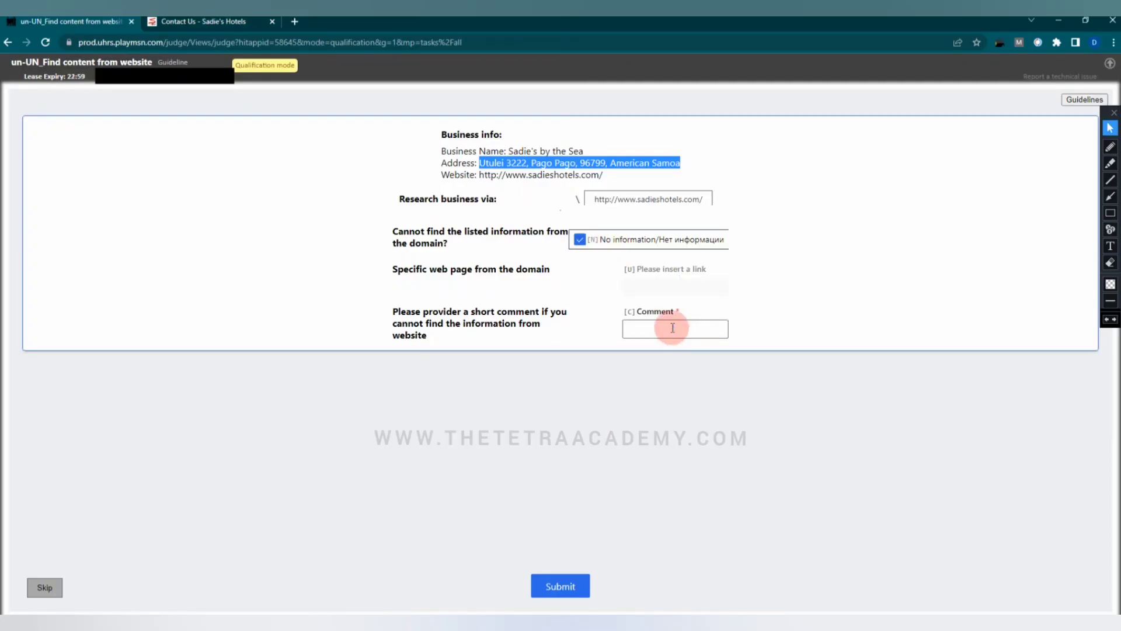
left_click(672, 328)
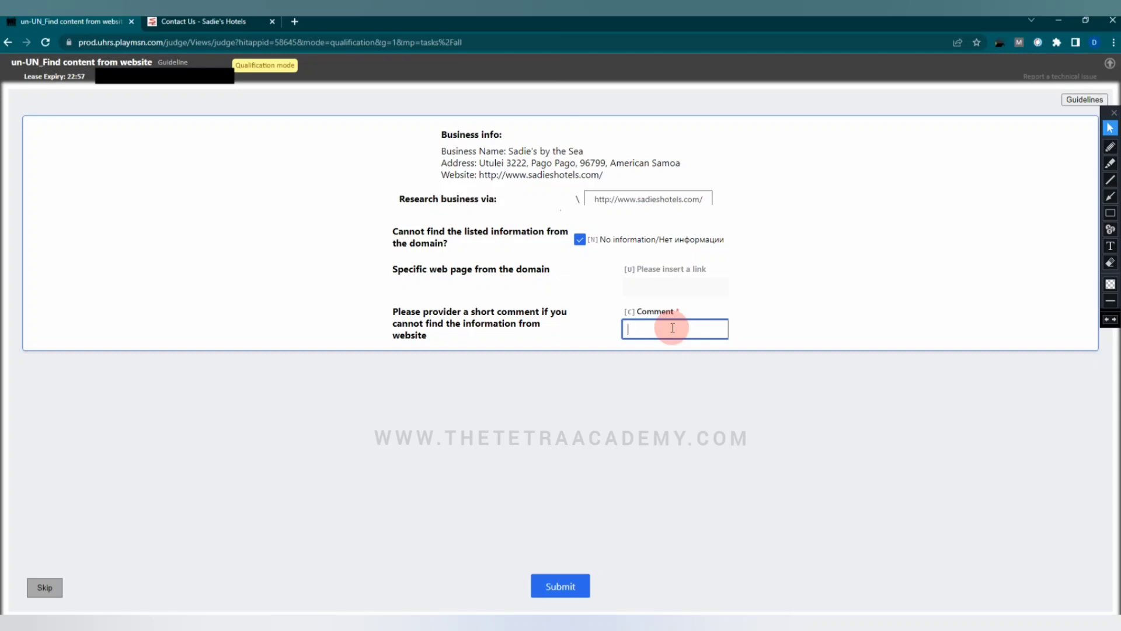
type("Add")
key("BackSpace")
key("BackSpace")
type("No informatio")
type("n of the address")
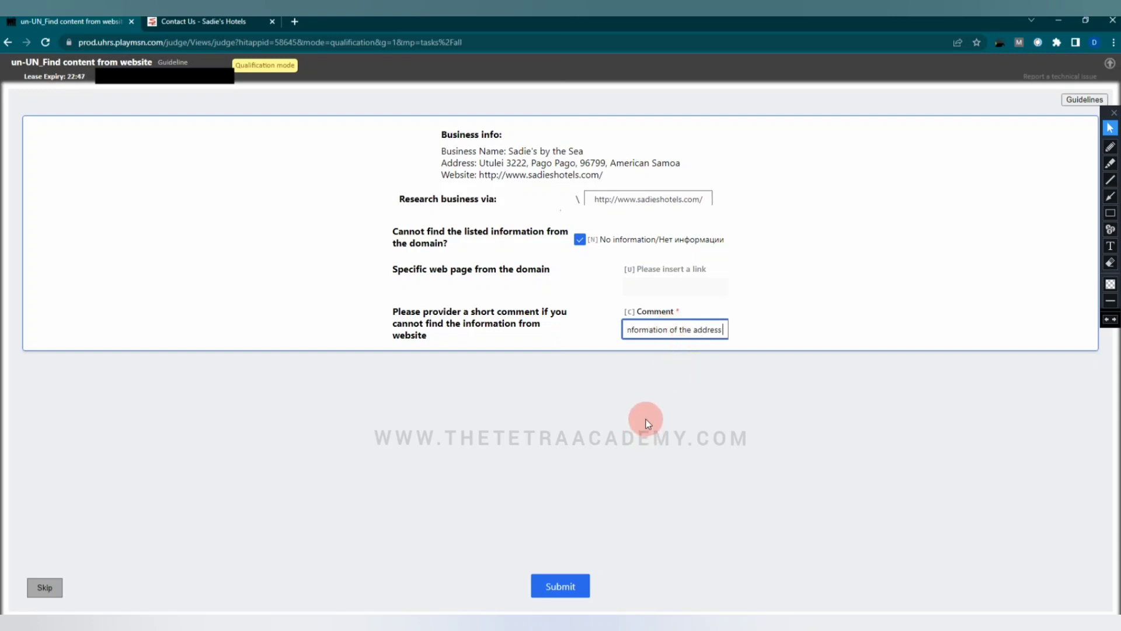
left_click(561, 589)
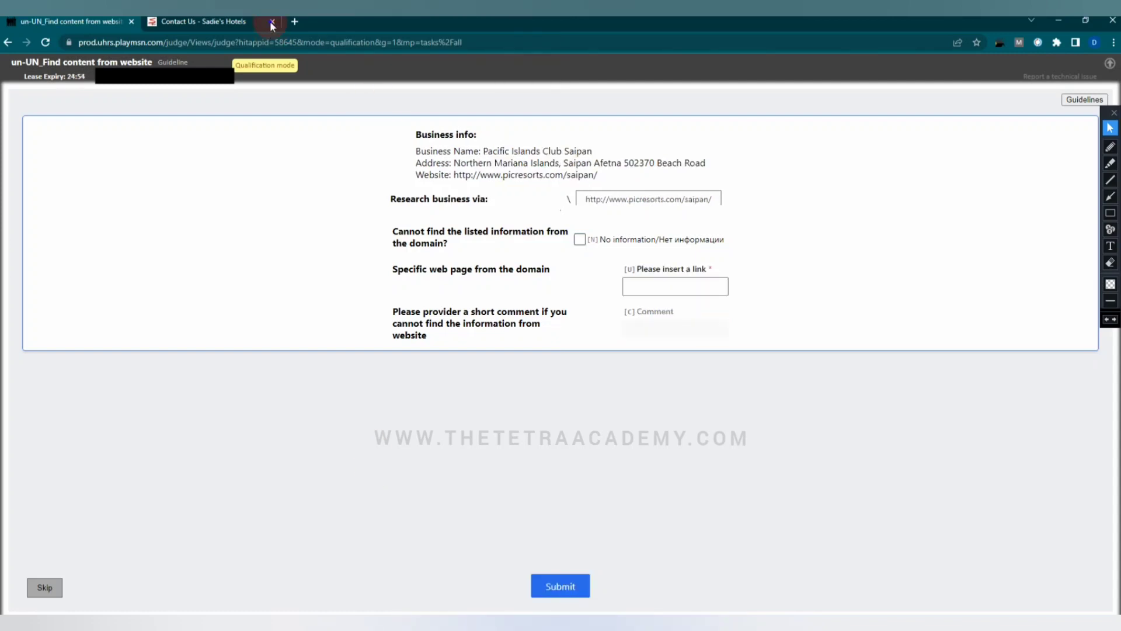
- Open the Pacific Islands Club Saipan website and place the listed address as a text annotation over the home page banner
left_click(608, 200)
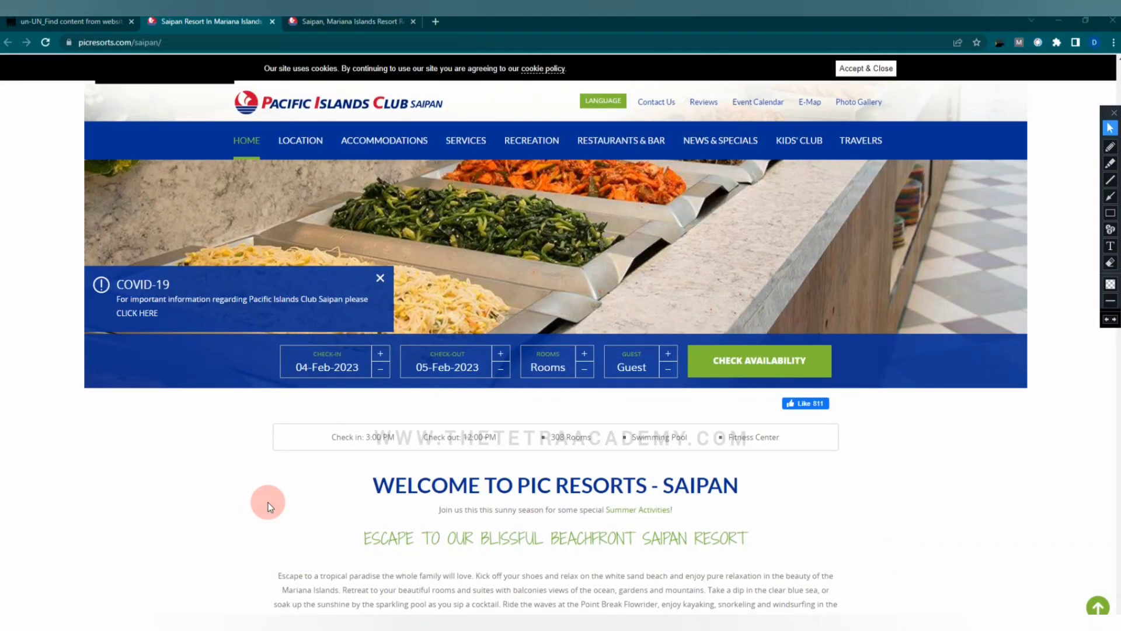
scroll(269, 499, "down", 2)
mouse_move(1117, 257)
left_mouse_down()
mouse_move(1114, 314)
mouse_move(1112, 247)
left_mouse_up()
left_click(1110, 246)
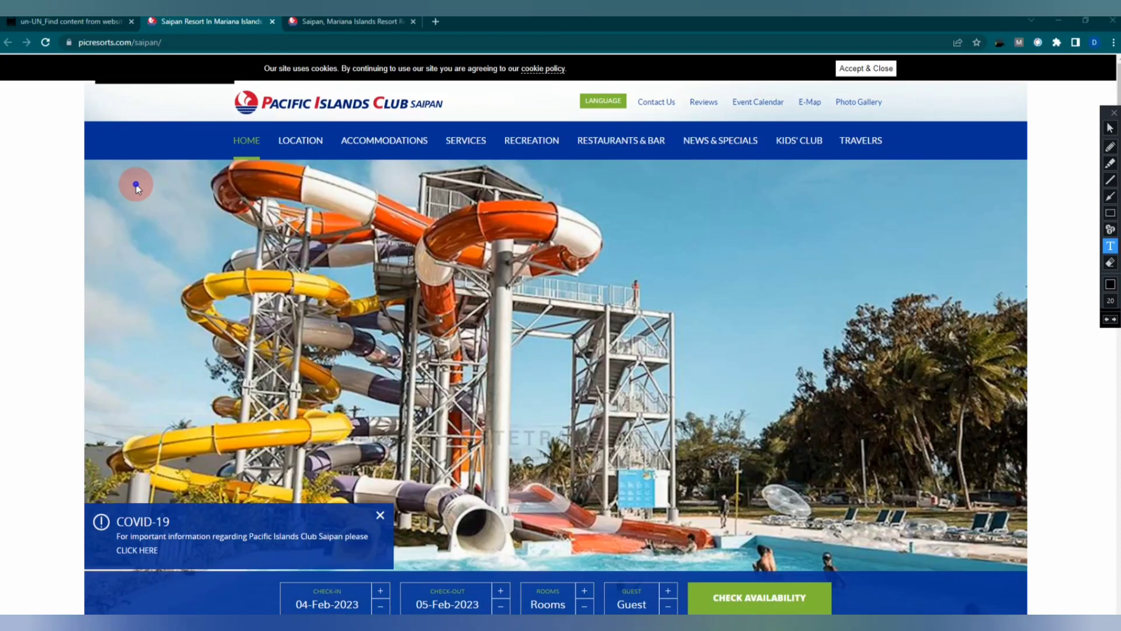
left_click(136, 186)
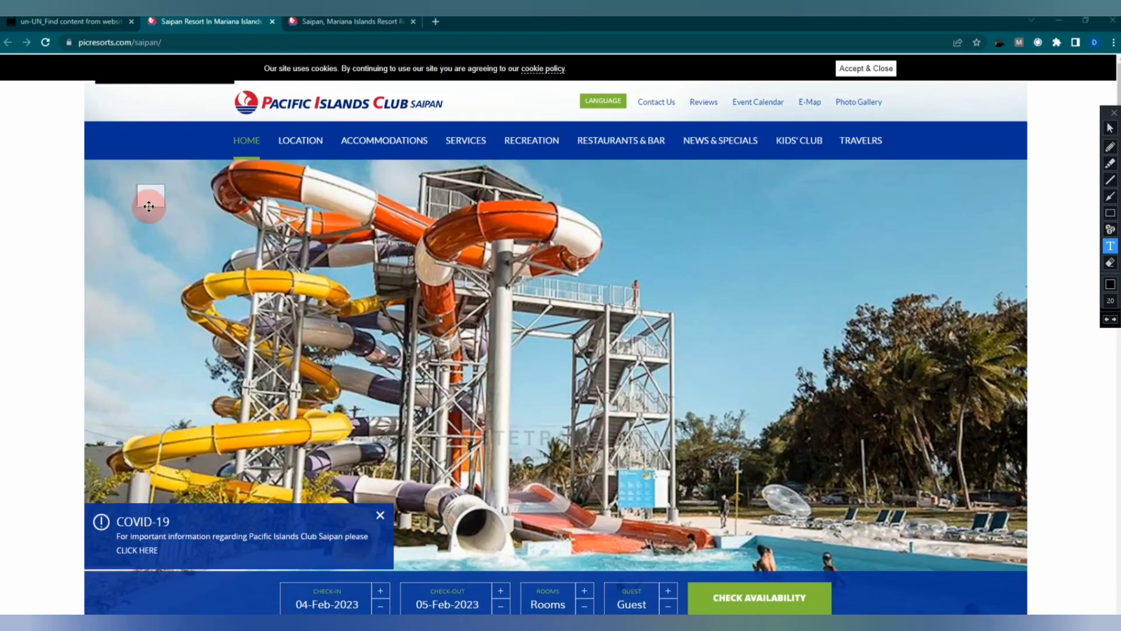
right_click(151, 198)
left_click(179, 247)
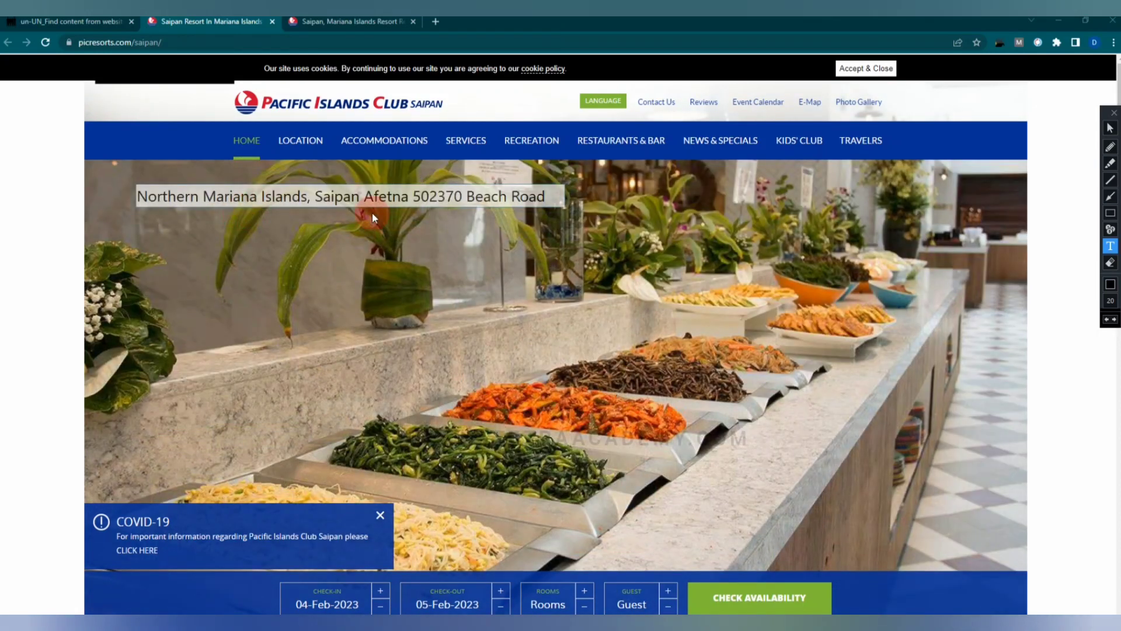
left_click(542, 236)
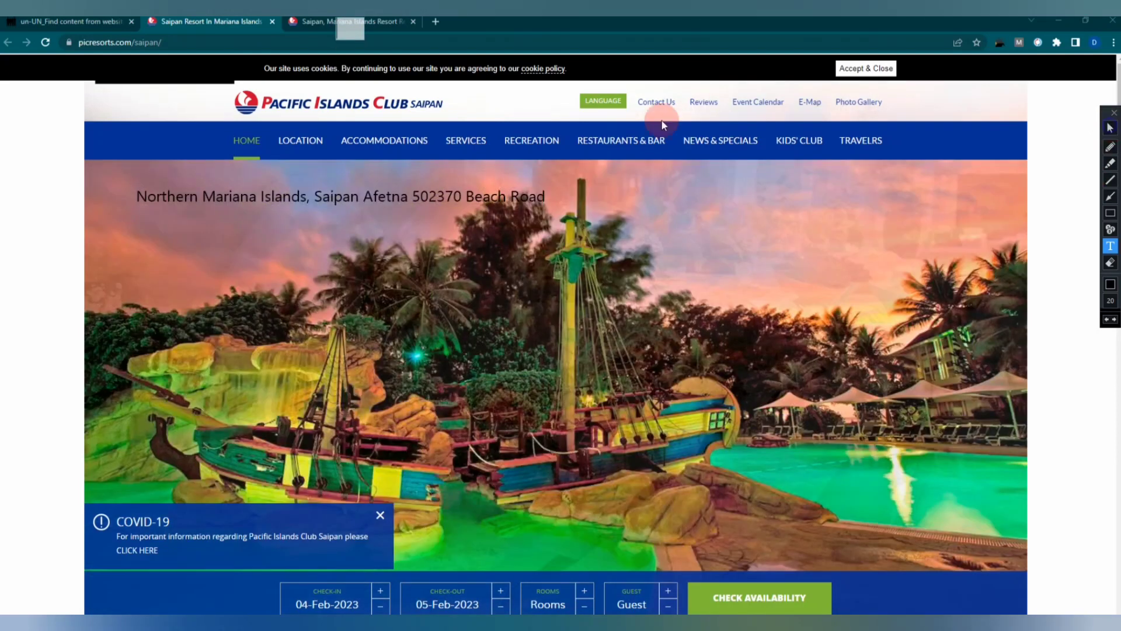
- Open the Pacific Islands Club Saipan Contact Us page and compare its contact details with the annotated address
key("Escape")
key("ctrl+Tab")
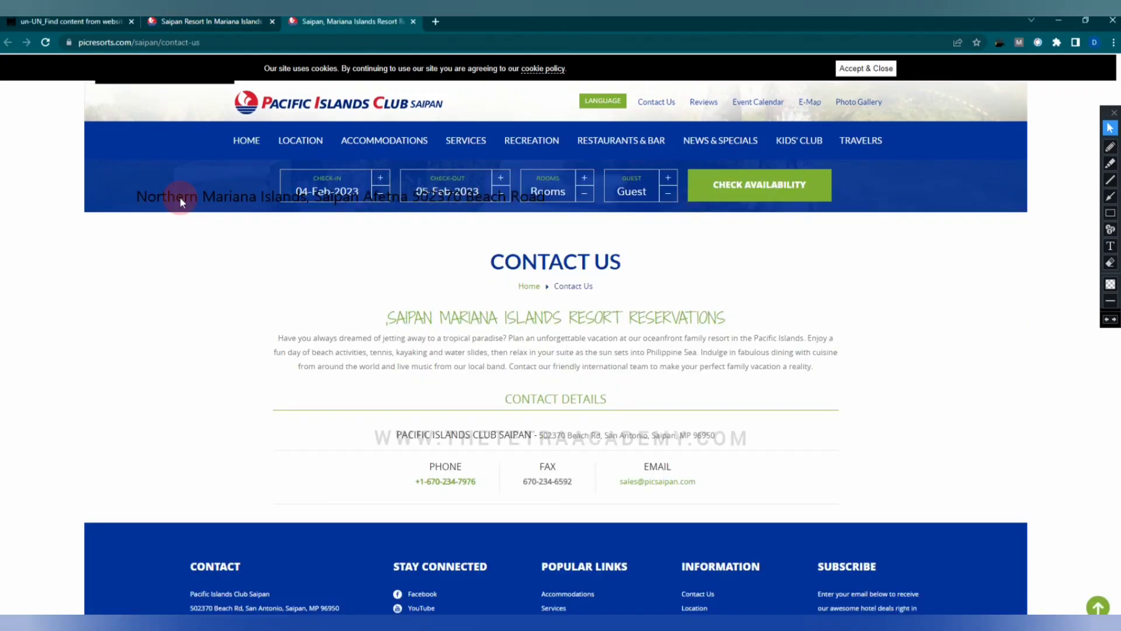
scroll(559, 357, "down", 2)
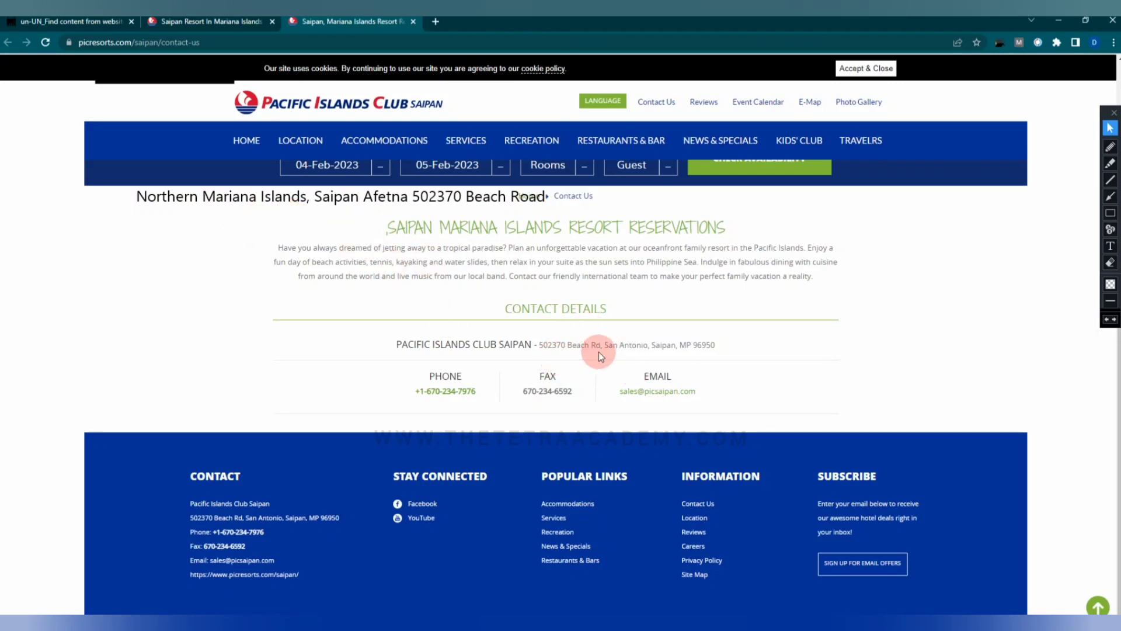
- Erase the address annotation and compare the task's listed address with the one on the Contact Us page
left_click(96, 22)
mouse_move(135, 165)
left_mouse_down()
mouse_move(145, 196)
mouse_move(548, 218)
left_mouse_up()
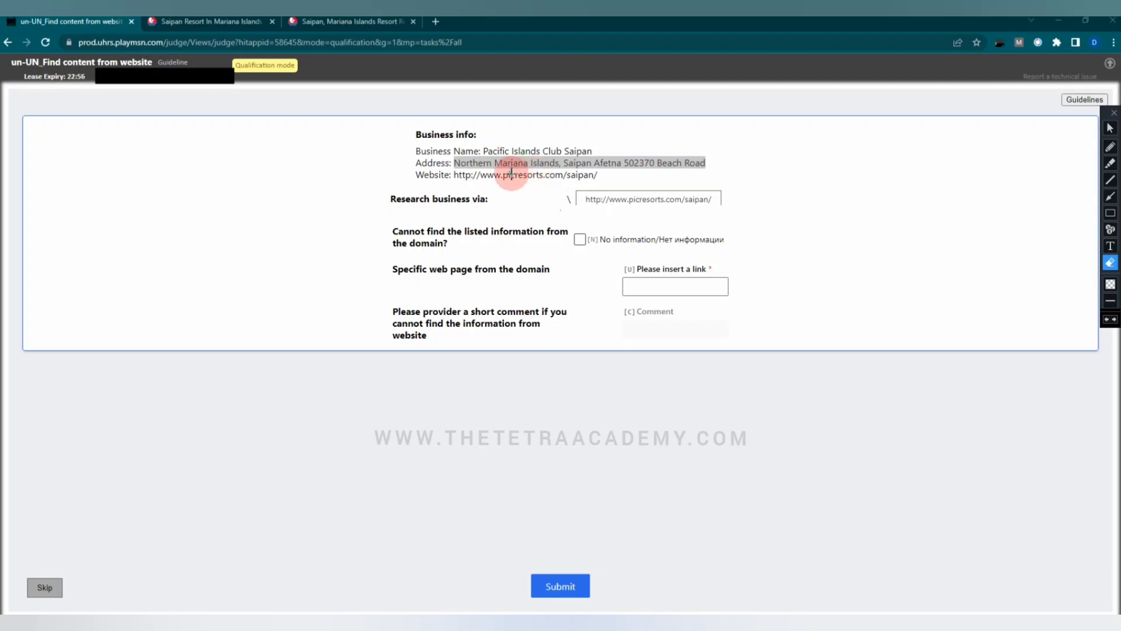
left_click(1110, 130)
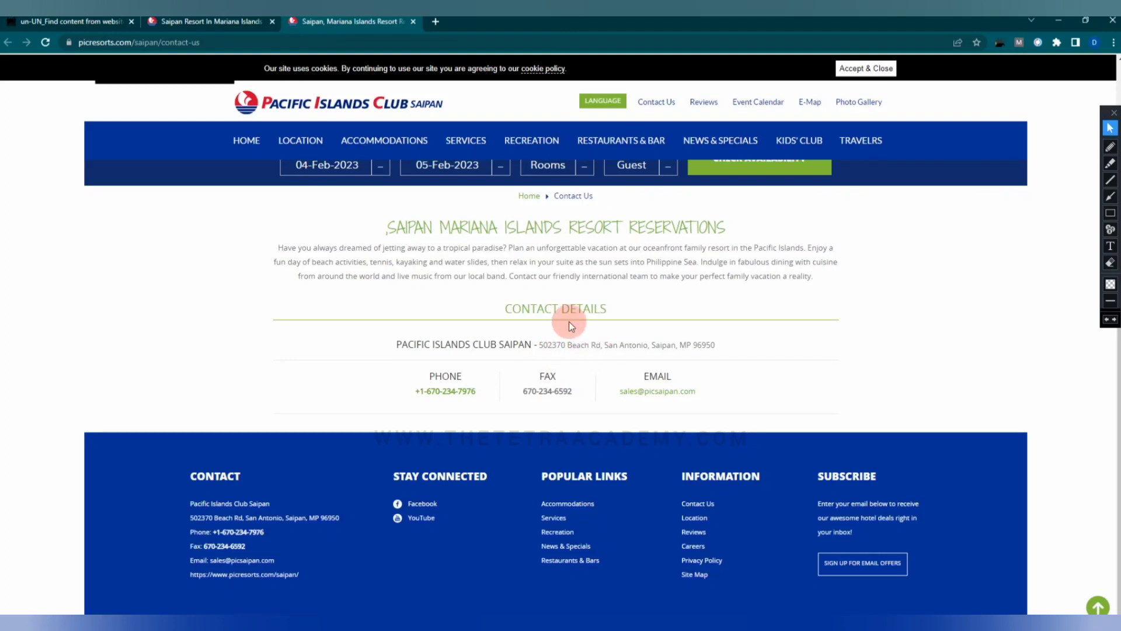
key("ctrl+Tab")
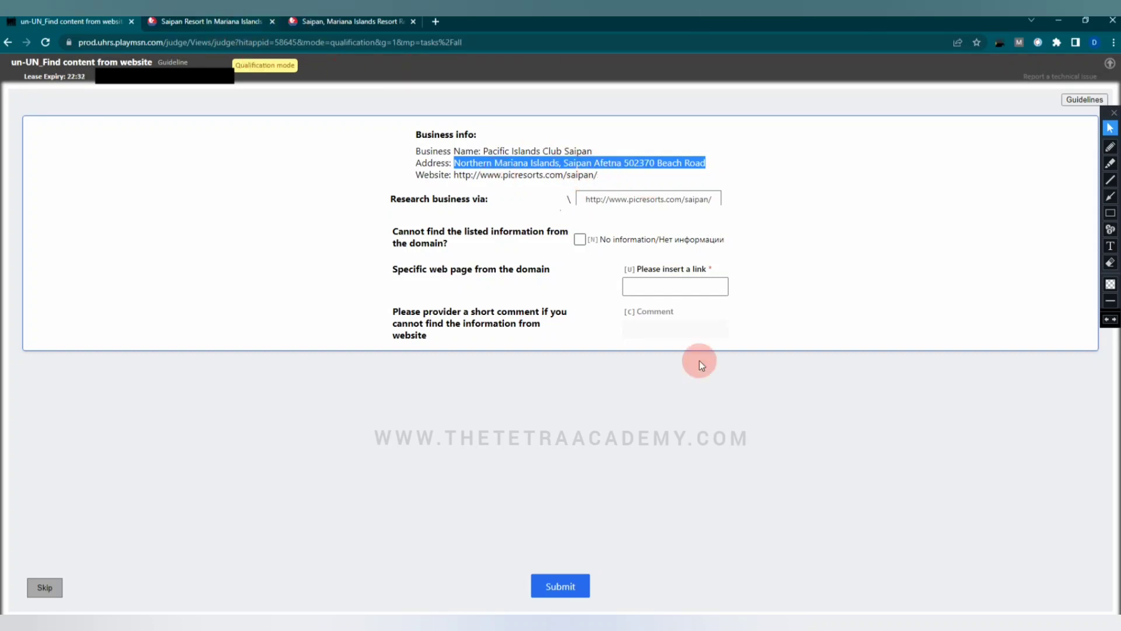
key("ctrl+shift+Tab")
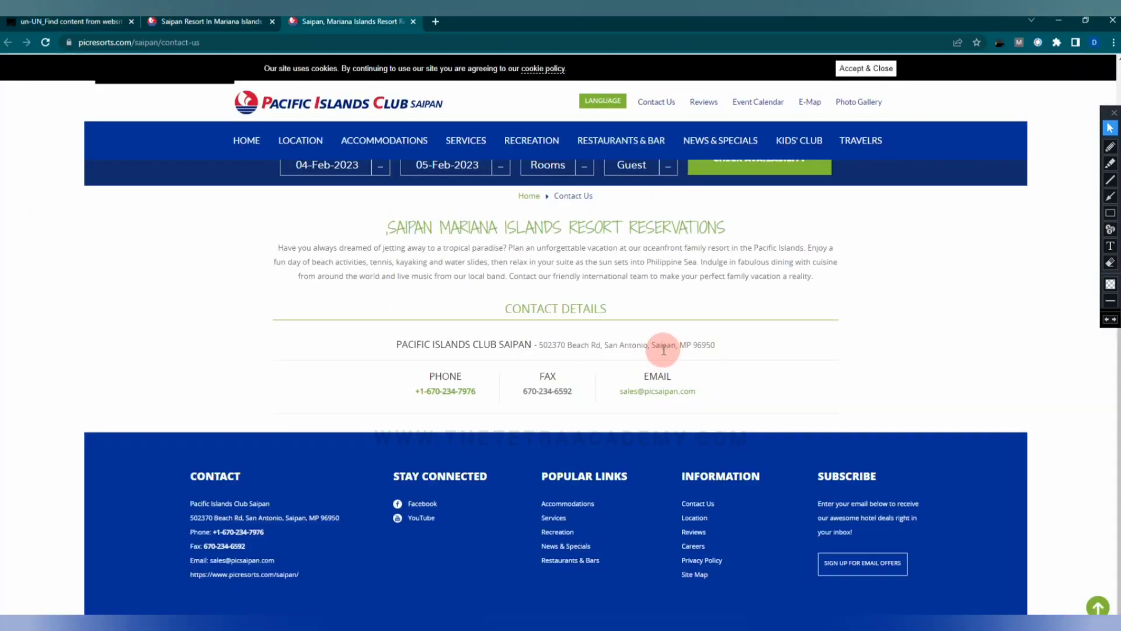
- Copy the Contact Us page's URL into the task's specific web page link and submit the task
left_click(165, 42)
right_click(166, 44)
left_click(324, 117)
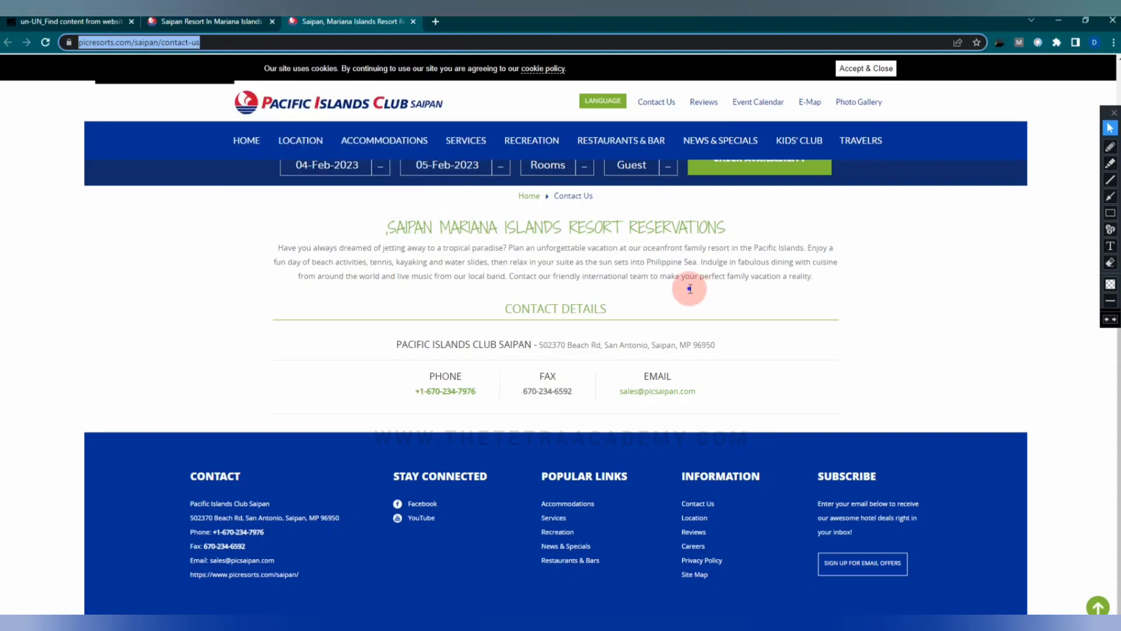
key("ctrl+1")
right_click(690, 288)
left_click(725, 381)
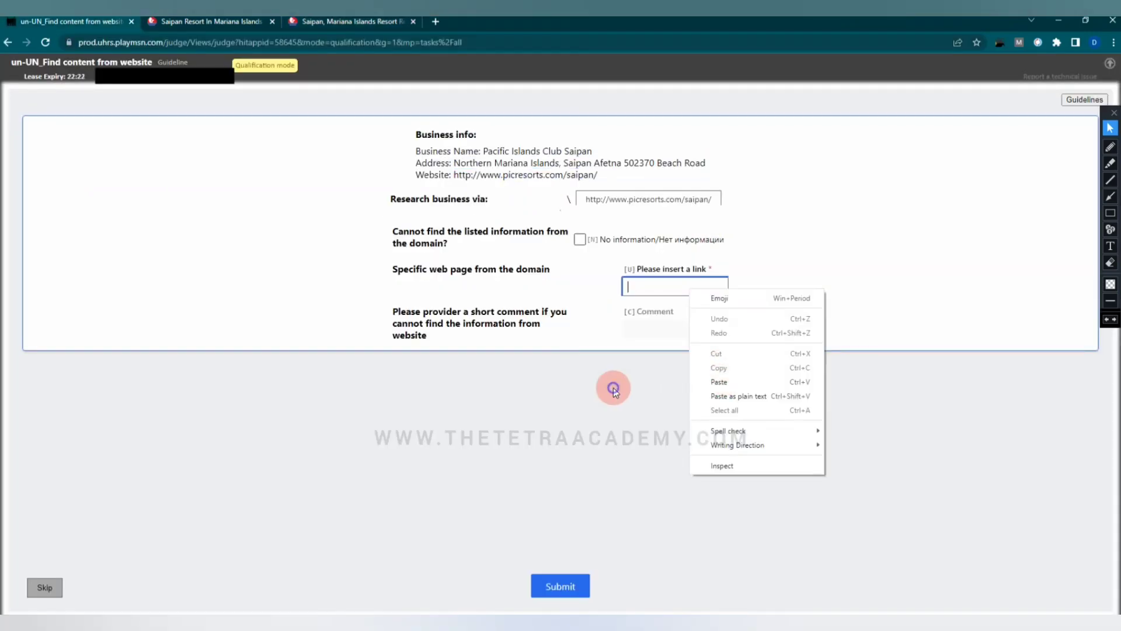
key("Return")
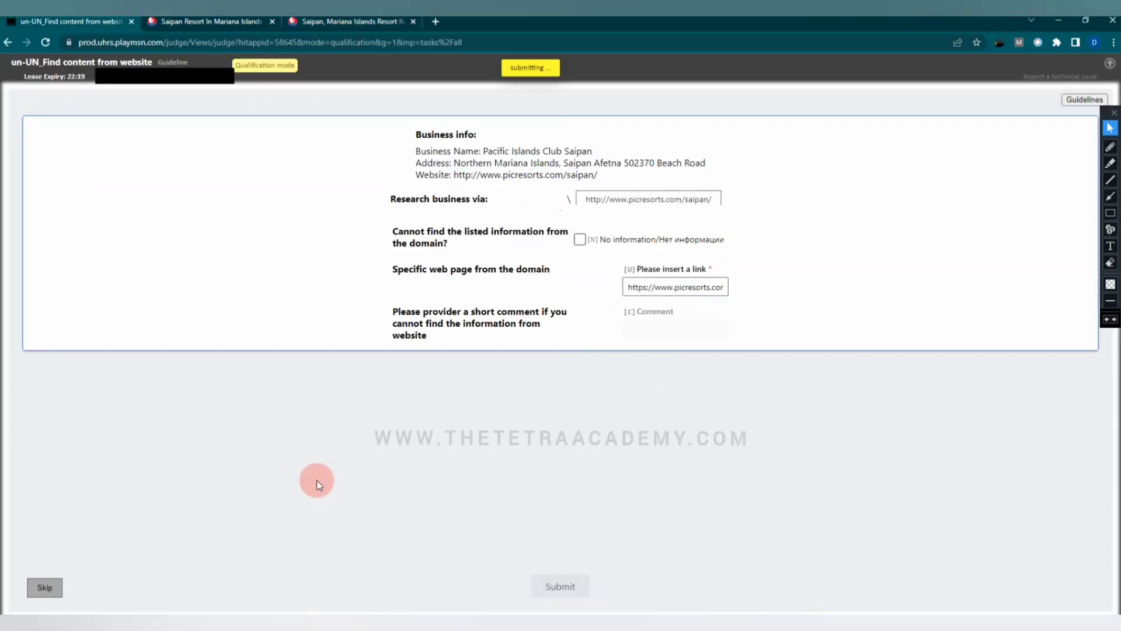
- Close a leftover Pacific Islands Club tab and open the website listed for Lycée Simone Weil
left_click(273, 21)
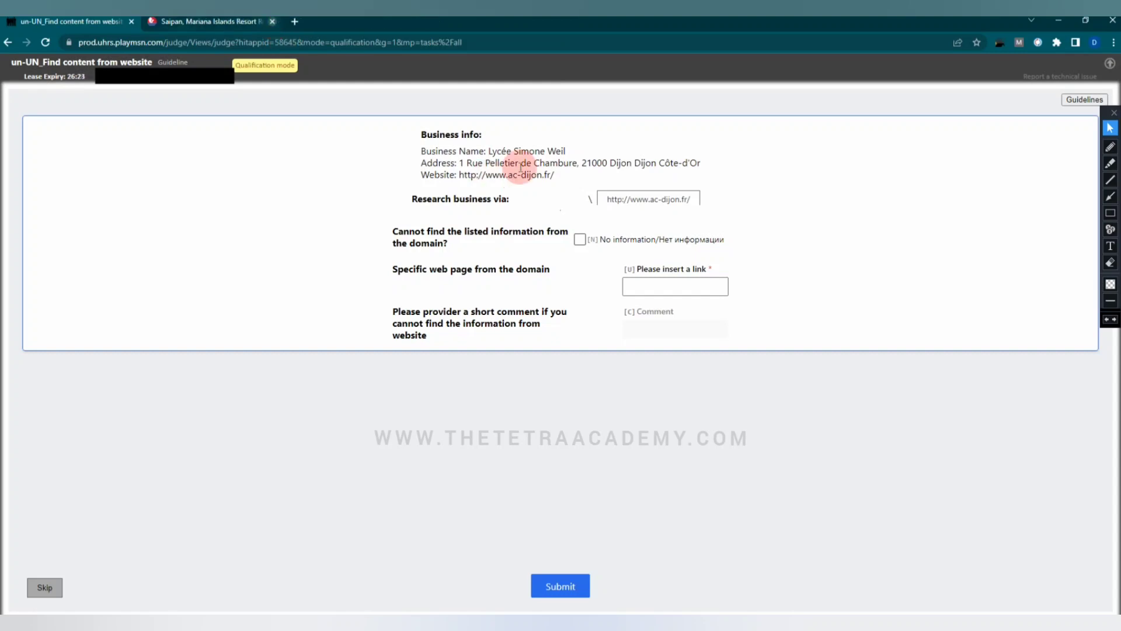
left_click(651, 200)
left_click(67, 24)
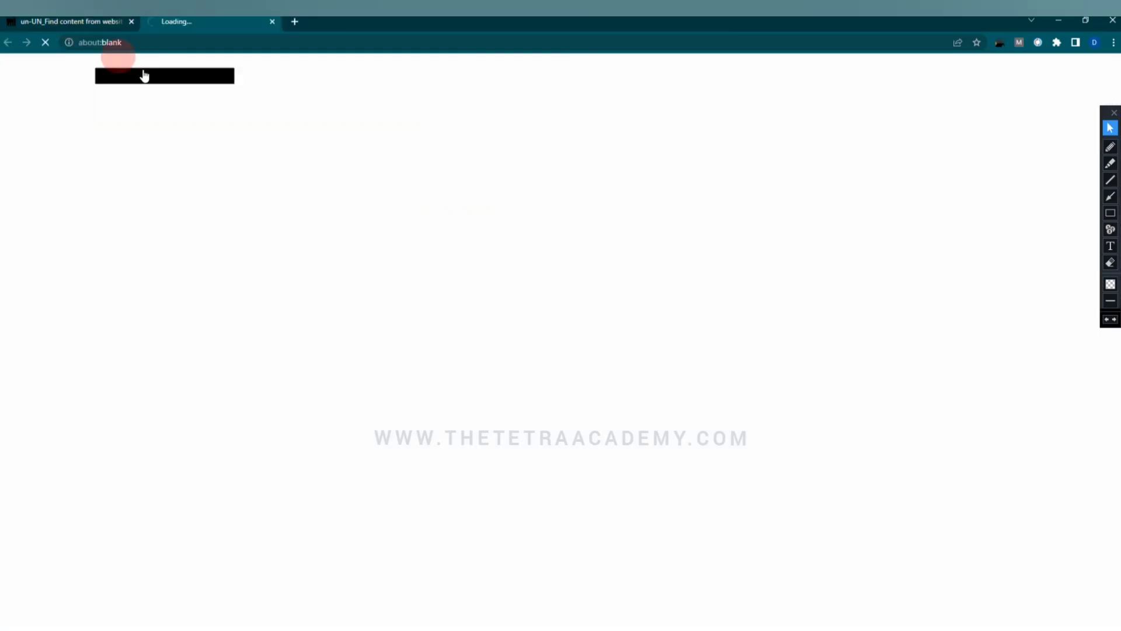
left_click_drag(488, 152, 724, 183)
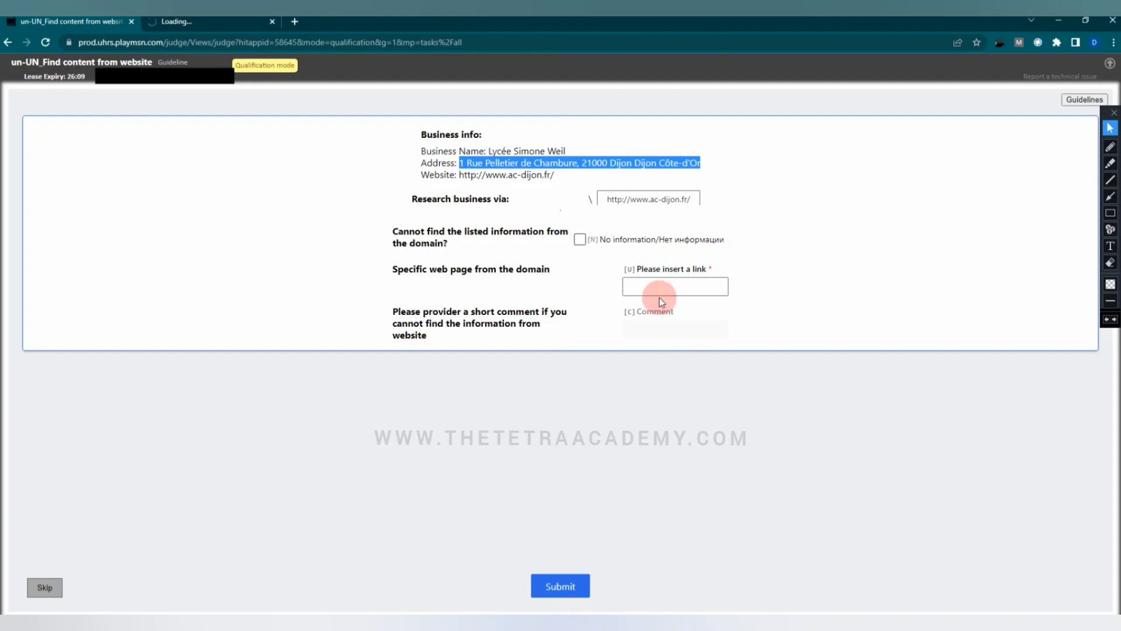
left_click(187, 24)
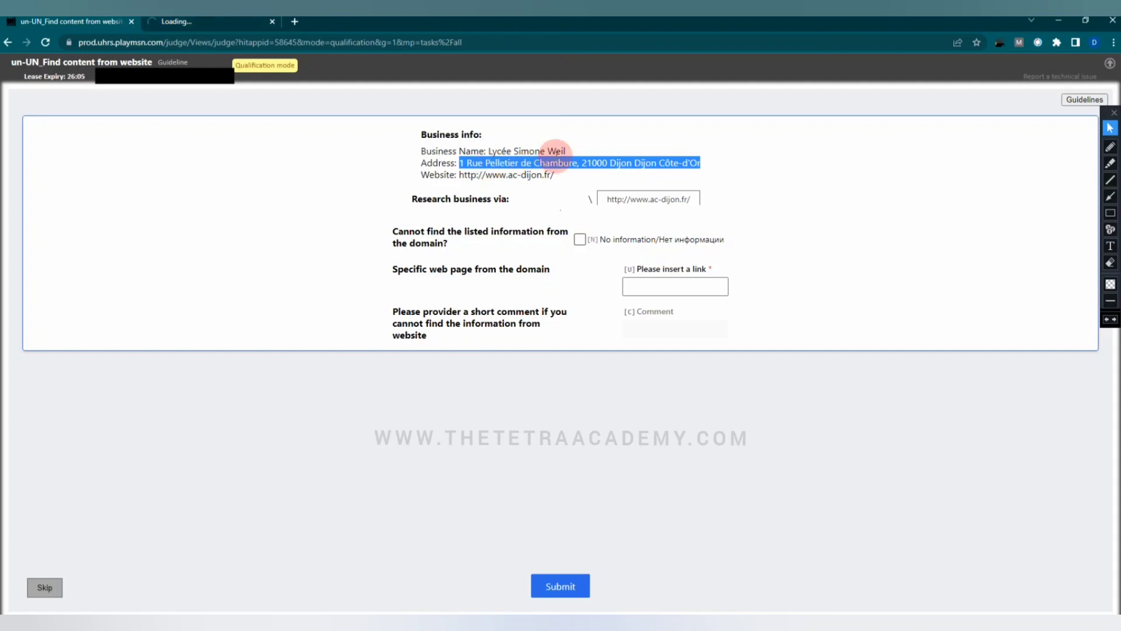
- Compare the Lycée Simone Weil name and address with the ac-dijon.fr home page, and return to the task
left_click_drag(556, 153, 211, 220)
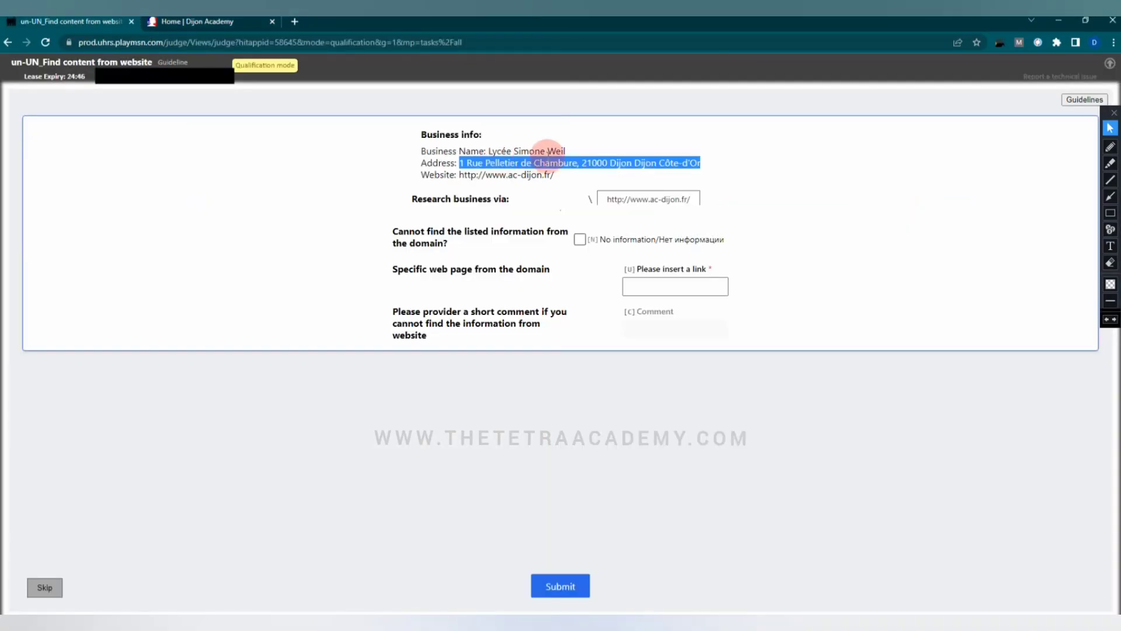
left_click(561, 156)
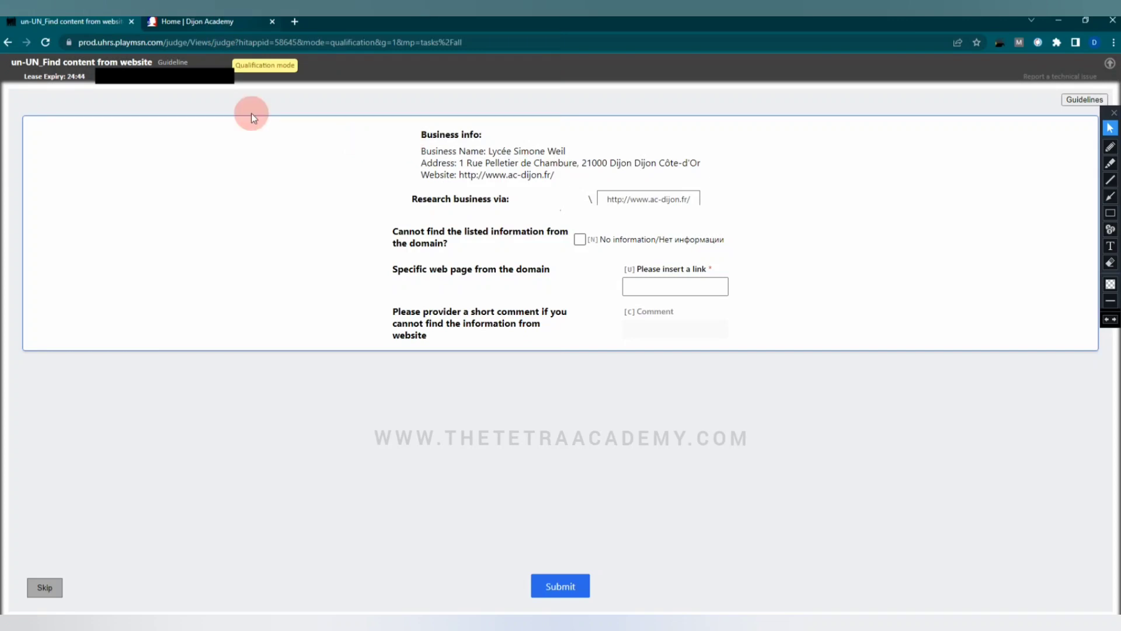
key("ctrl+Tab")
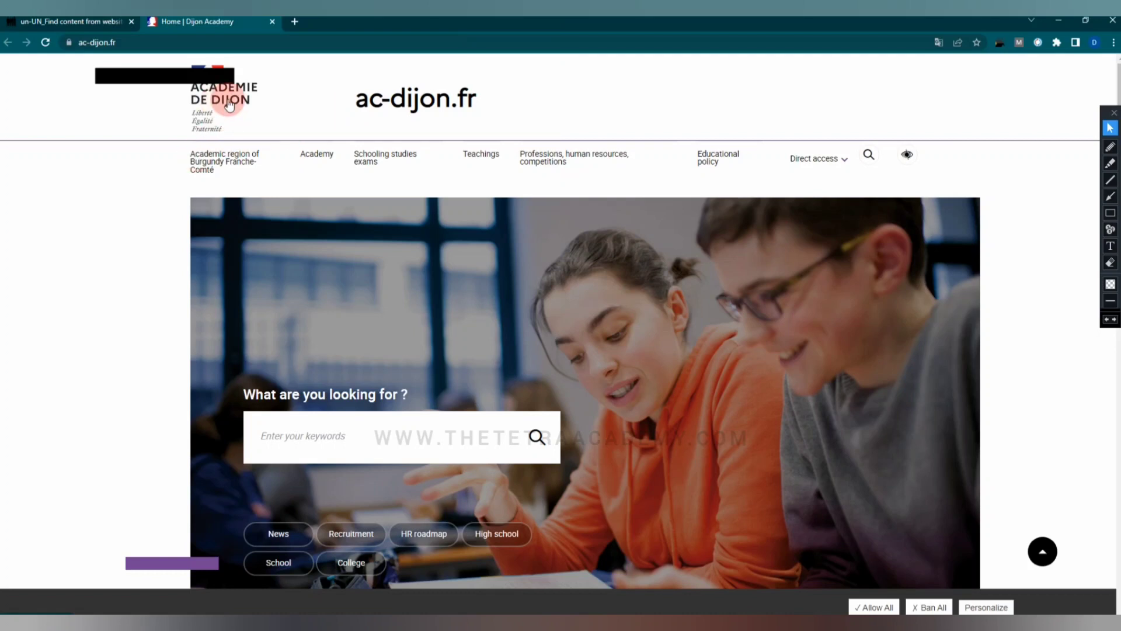
left_click(81, 24)
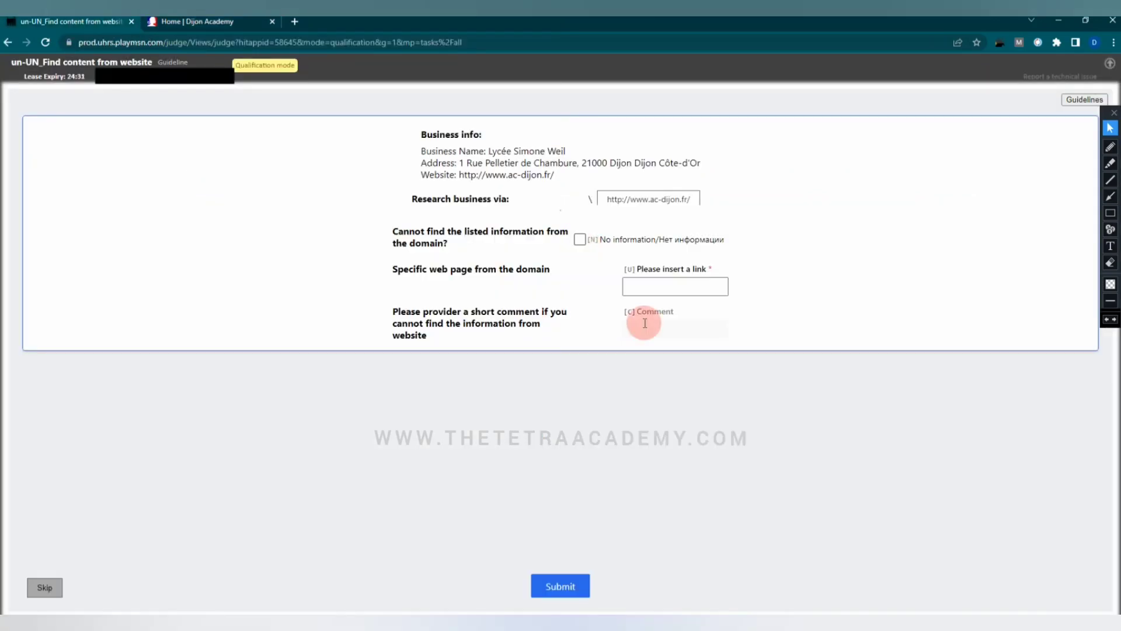
- Mark the task as No information, enter the comment "No information matching name and address", and submit it
key("n")
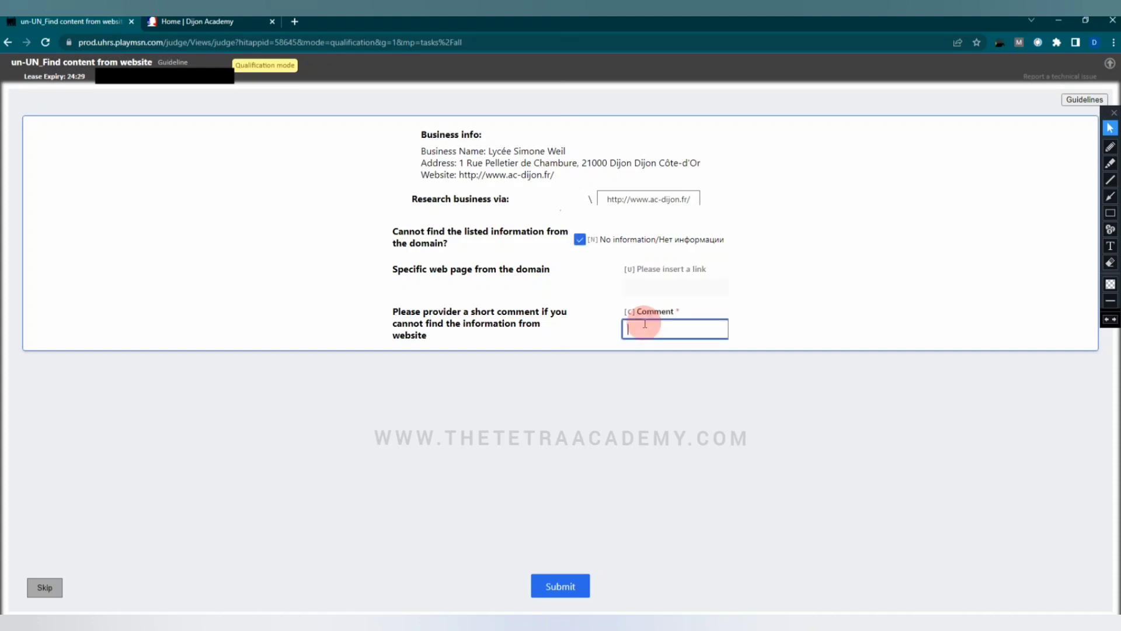
left_click(683, 358)
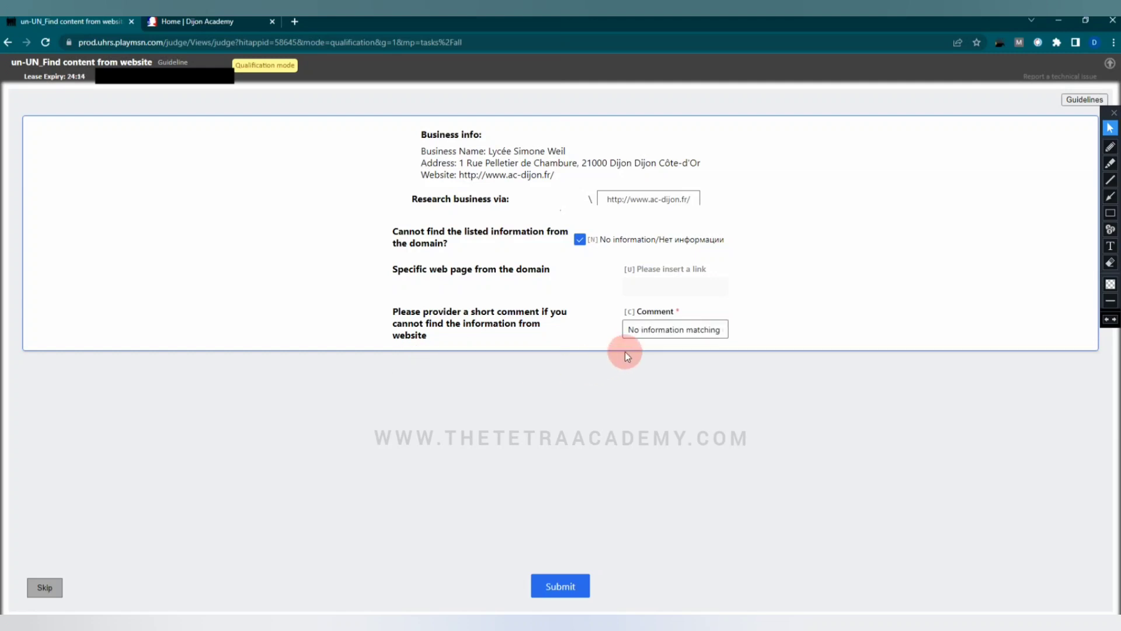
left_click(716, 327)
type("name and address")
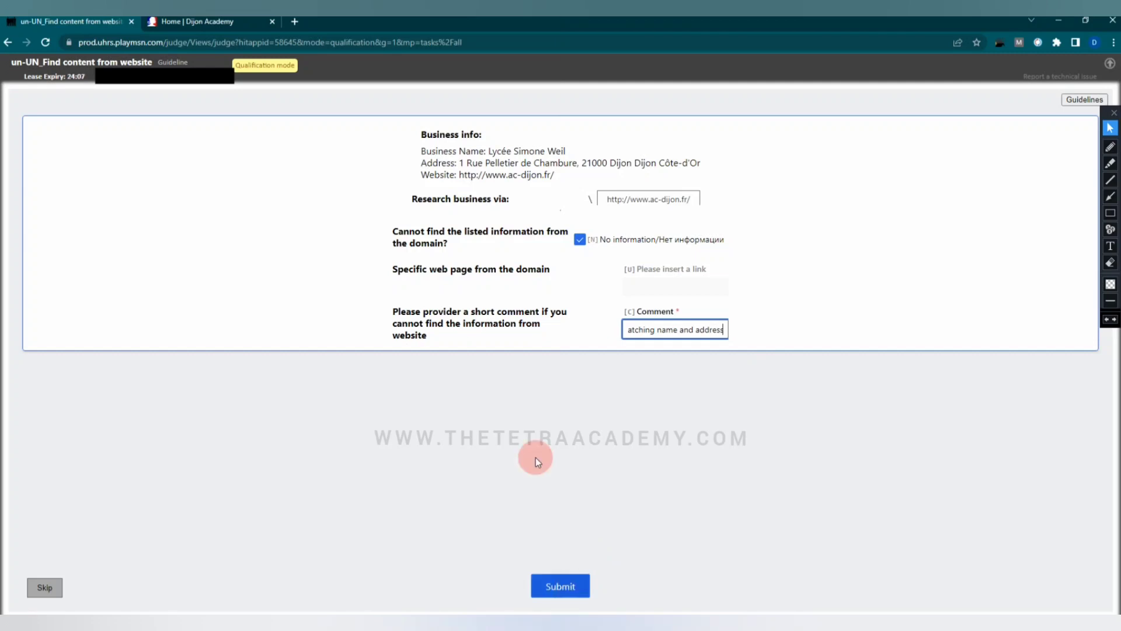
key("Return")
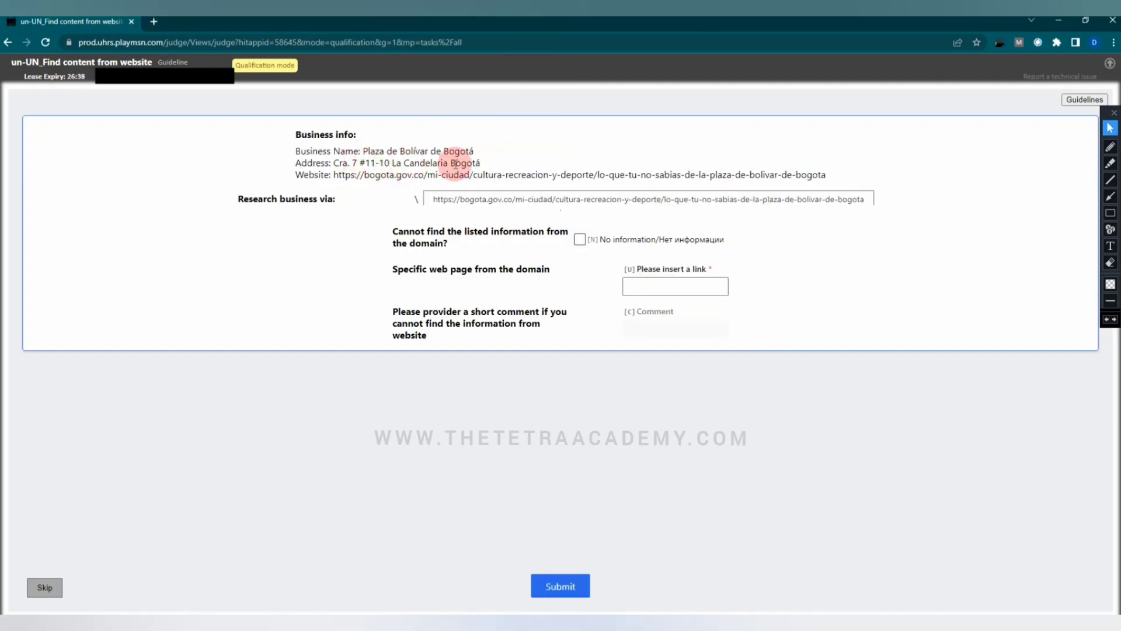
- Open the bogota.gov.co page listed for Plaza de Bolívar de Bogotá and translate it into English
left_click(474, 204)
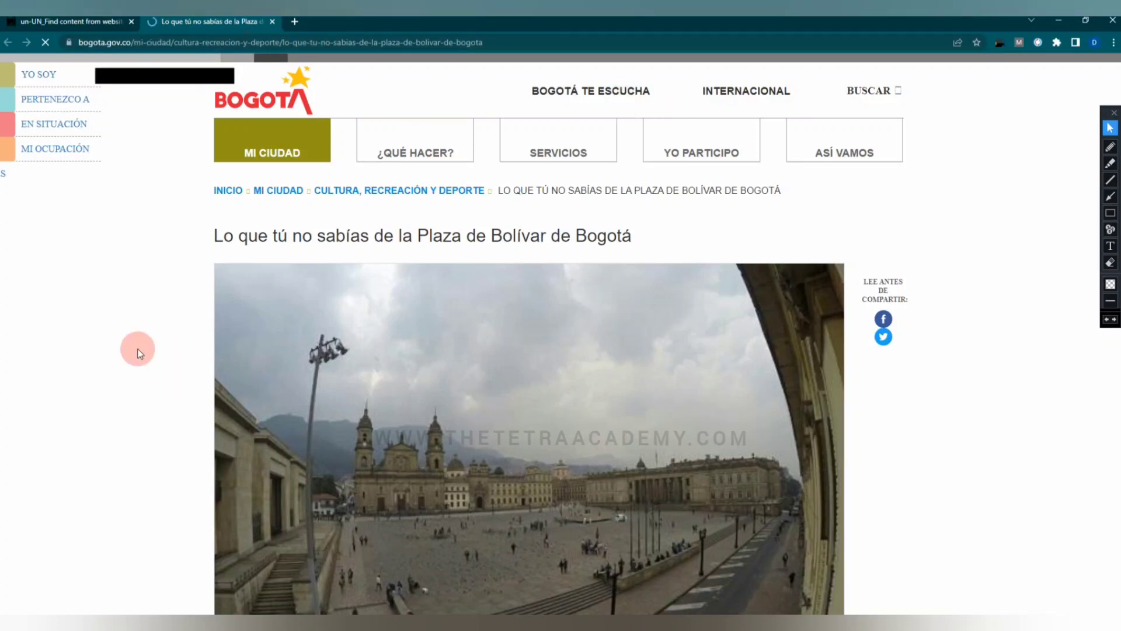
right_click(125, 261)
right_click(190, 193)
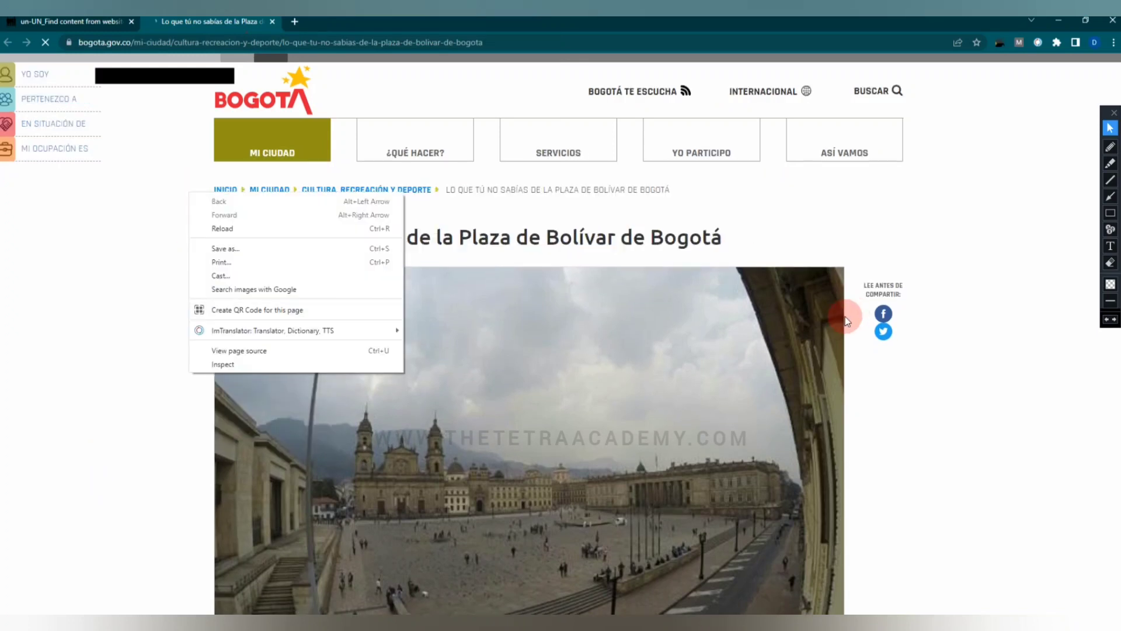
left_click(962, 428)
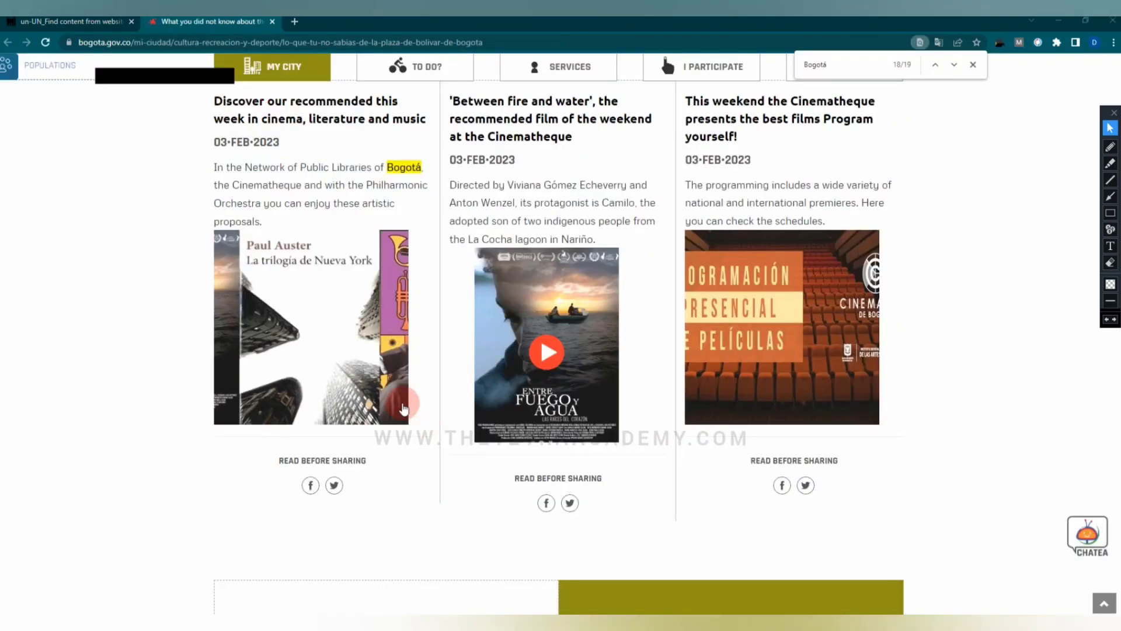
- Go through the occurrences of "Bogotá" on the page down to the address details in the footer
scroll(403, 408, "up", 15)
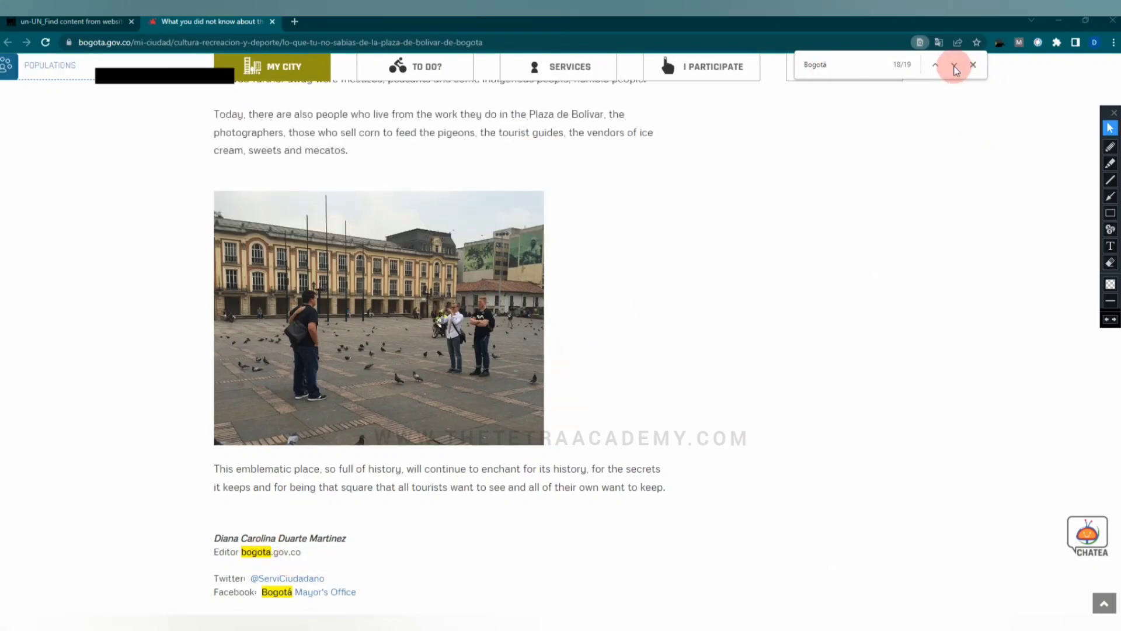
left_click(954, 66)
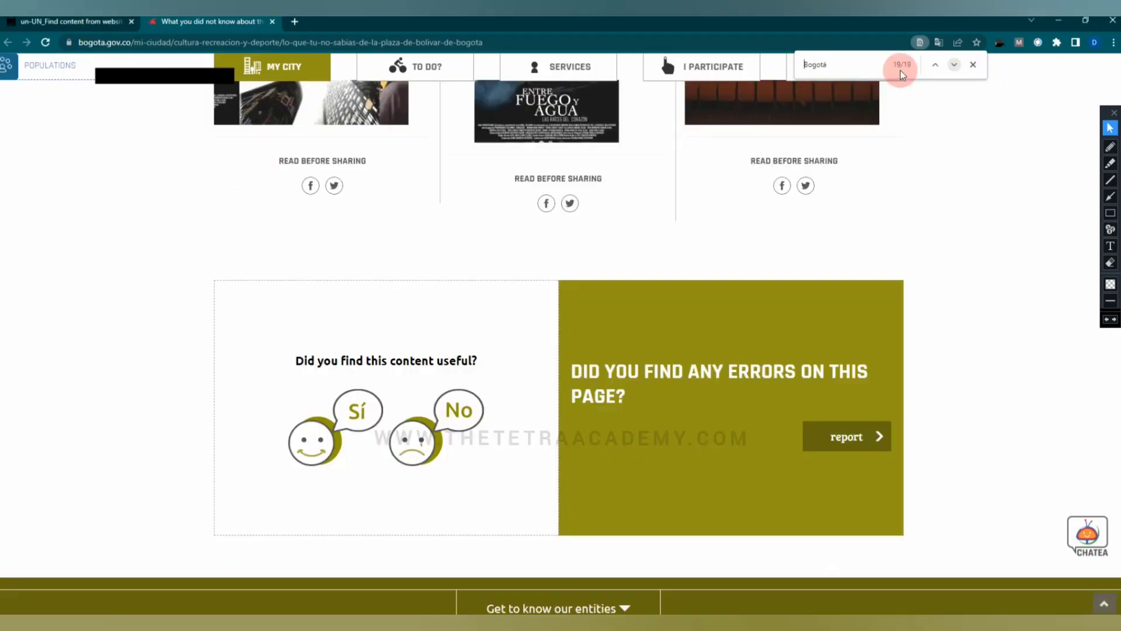
left_click(936, 65)
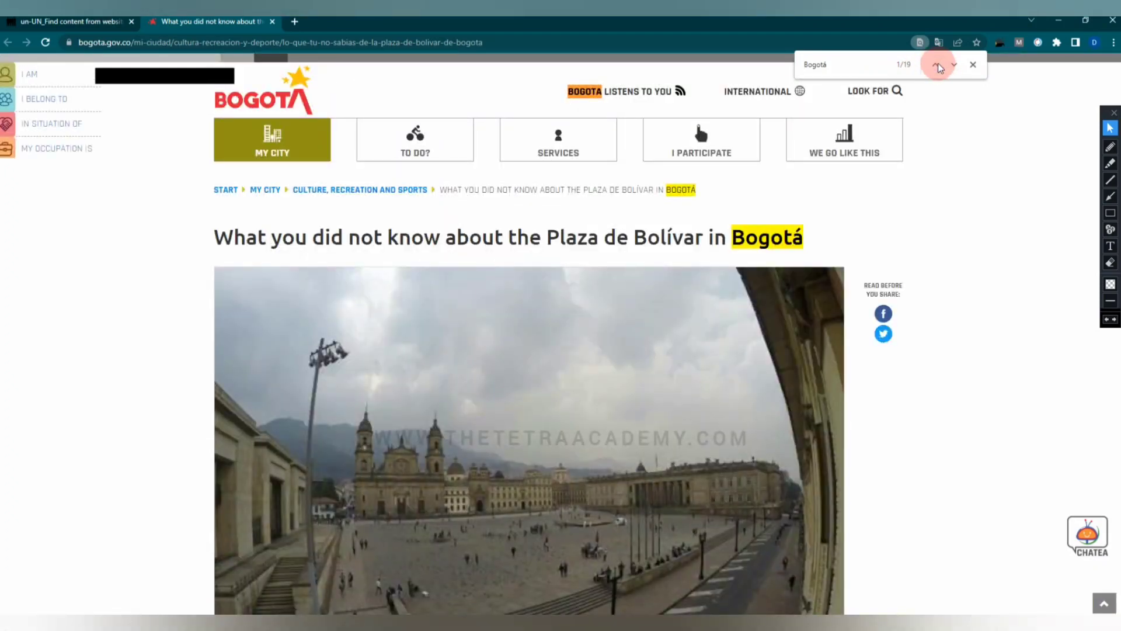
left_click(935, 66)
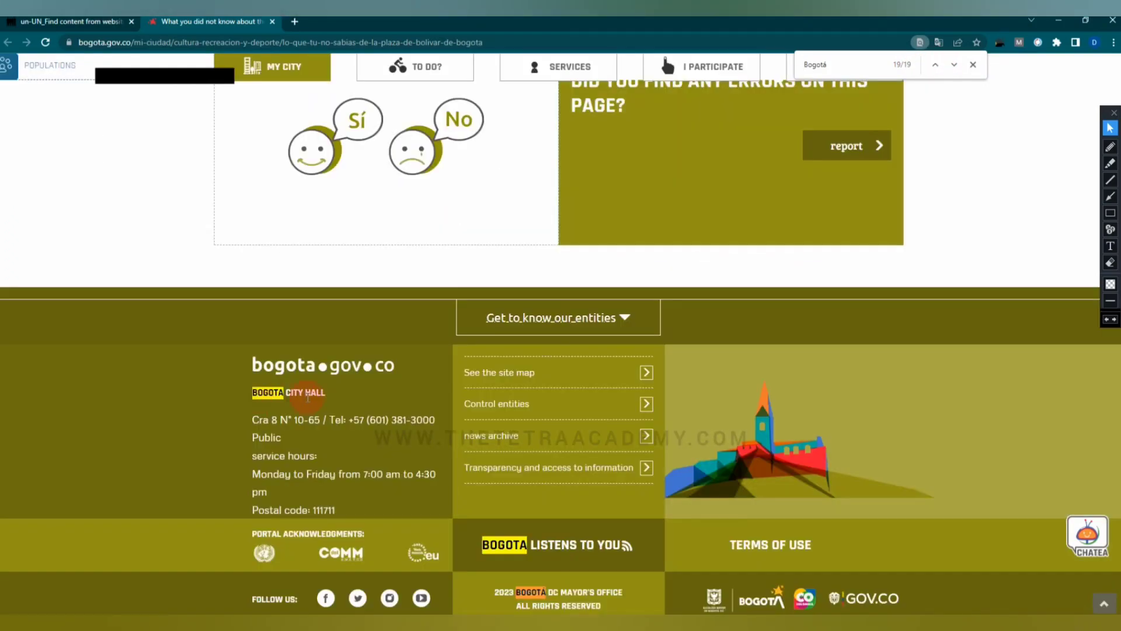
- Return to the task and translate the business name "Plaza de Bolívar de Bogotá" into English with ImTranslator
left_click(86, 19)
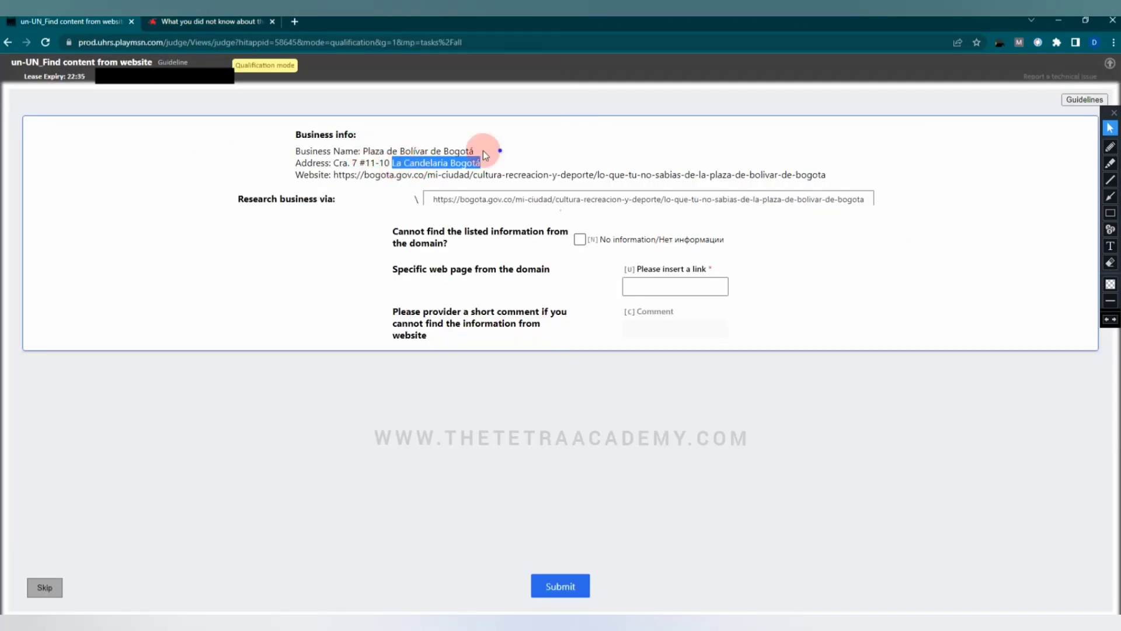
left_click_drag(363, 150, 472, 152)
right_click(460, 156)
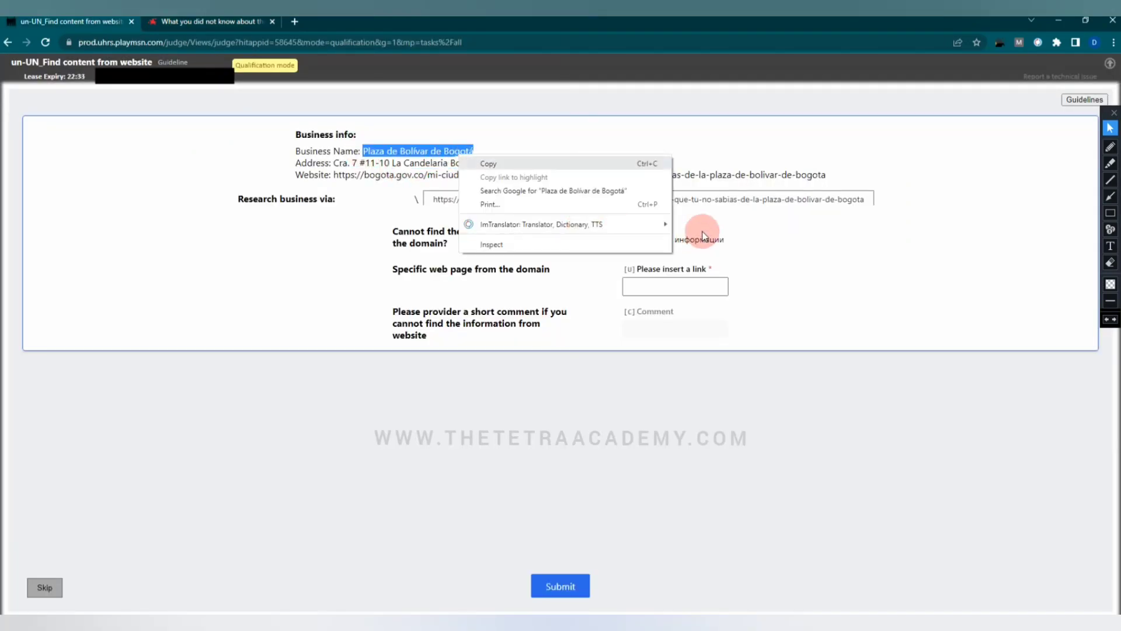
left_click(888, 323)
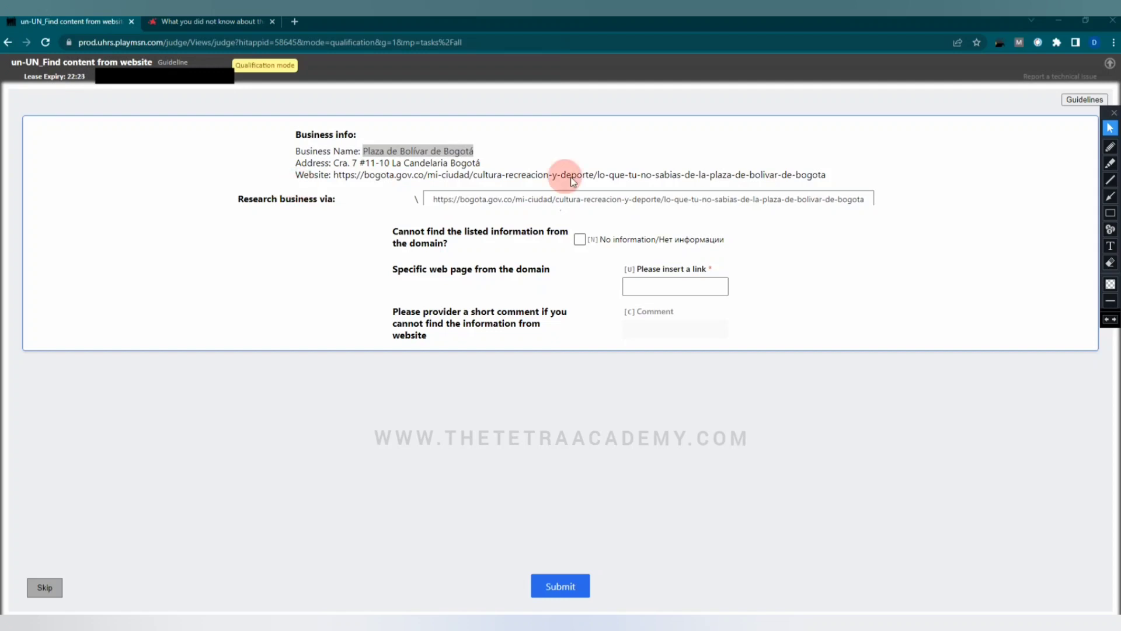
left_click_drag(765, 199, 929, 212)
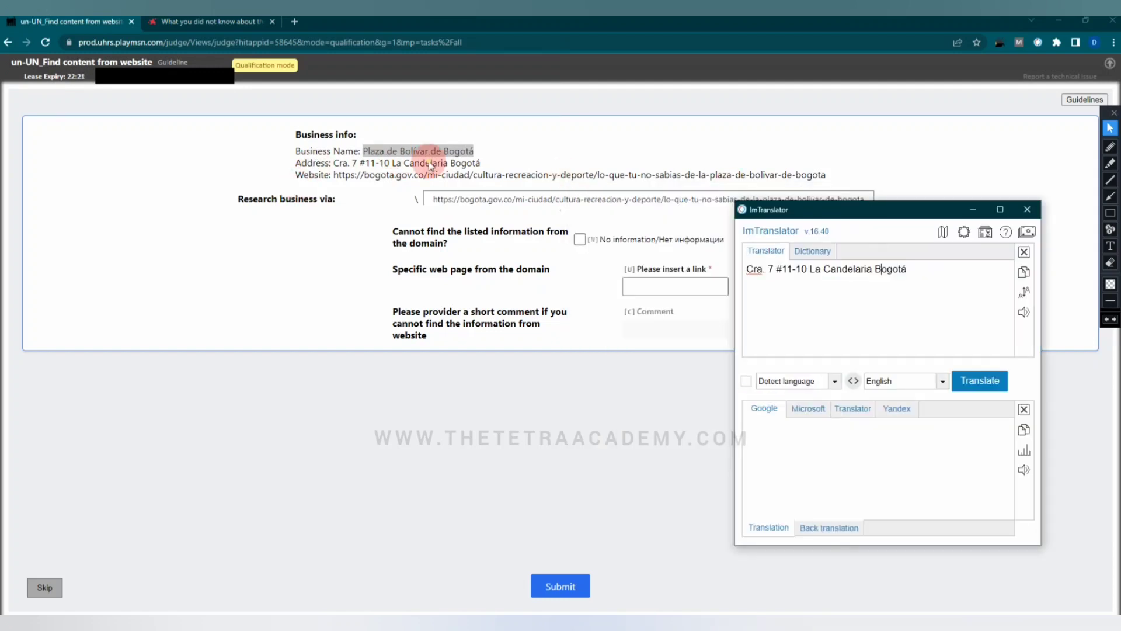
right_click(395, 153)
left_click(717, 265)
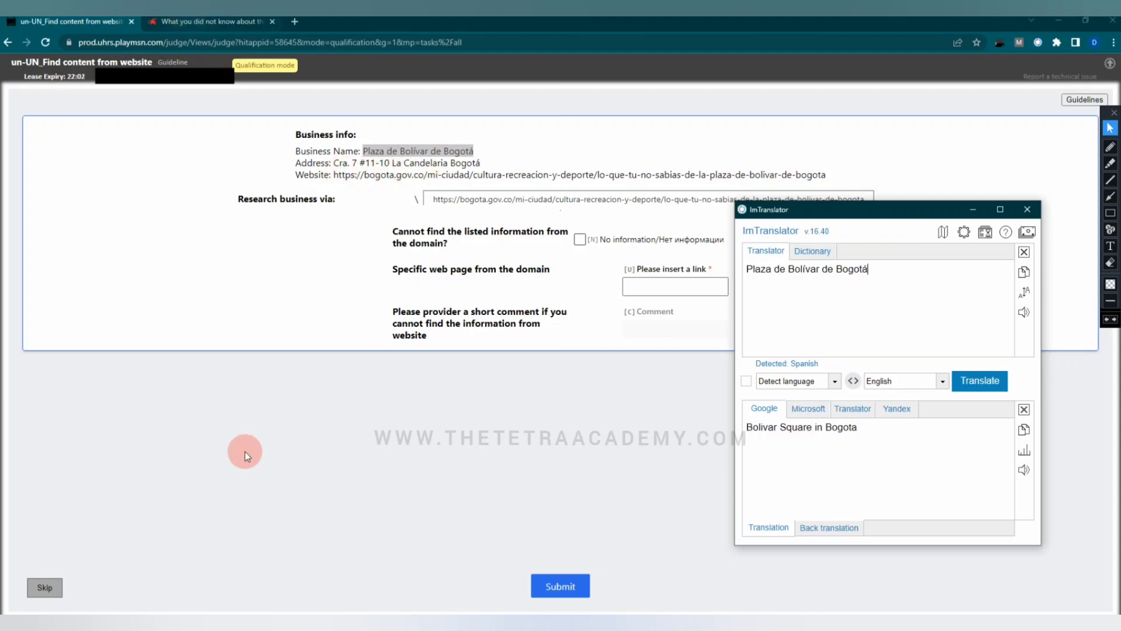
- Recheck the page's footer address, mark the task as No information with the comment "No information address mismatch", and submit it
key("ctrl+Tab")
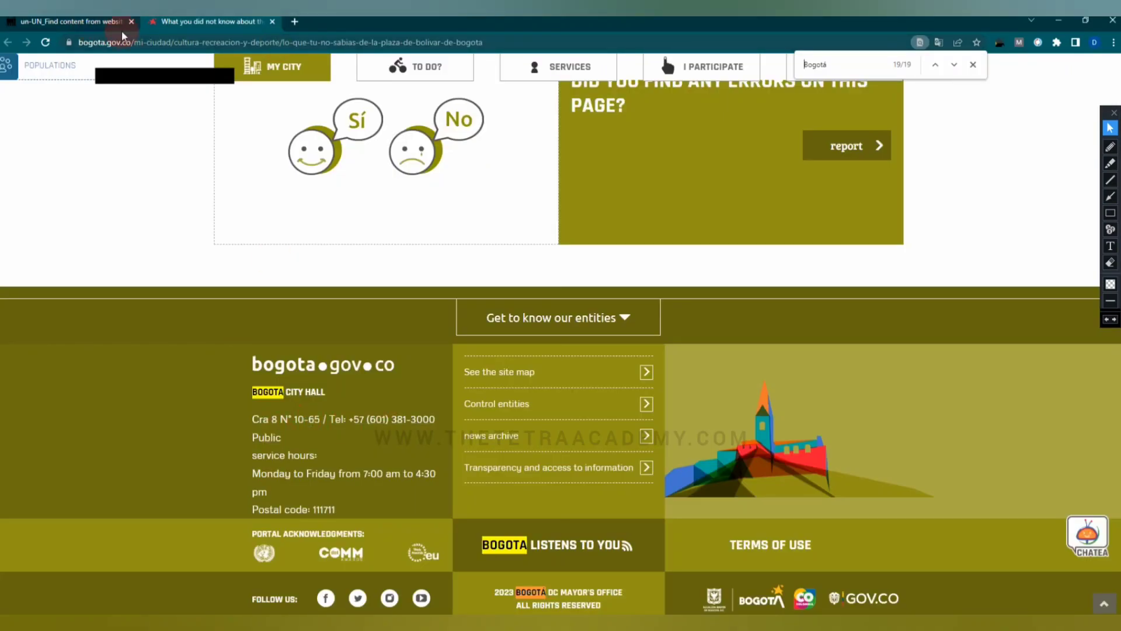
key("ctrl+Tab")
left_click(654, 326)
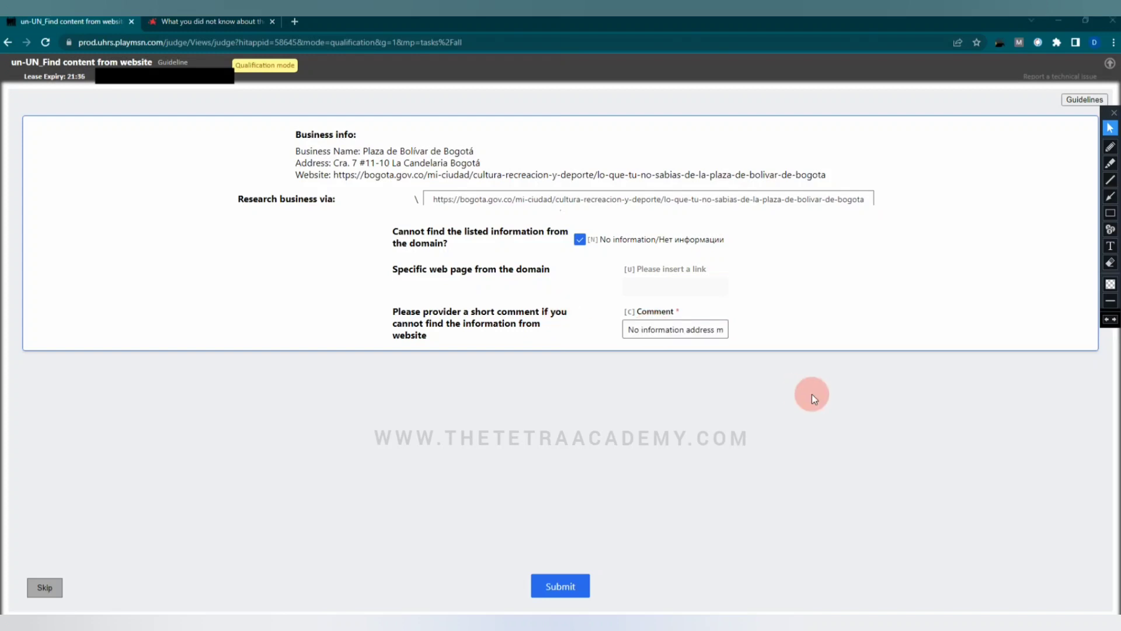
left_click(703, 324)
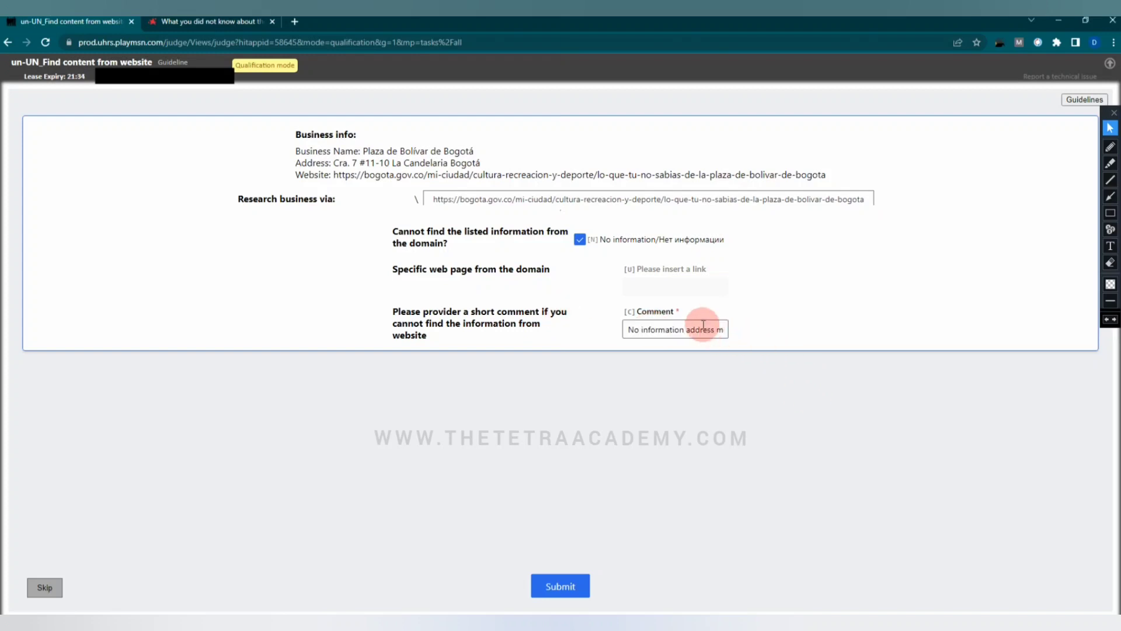
key("End")
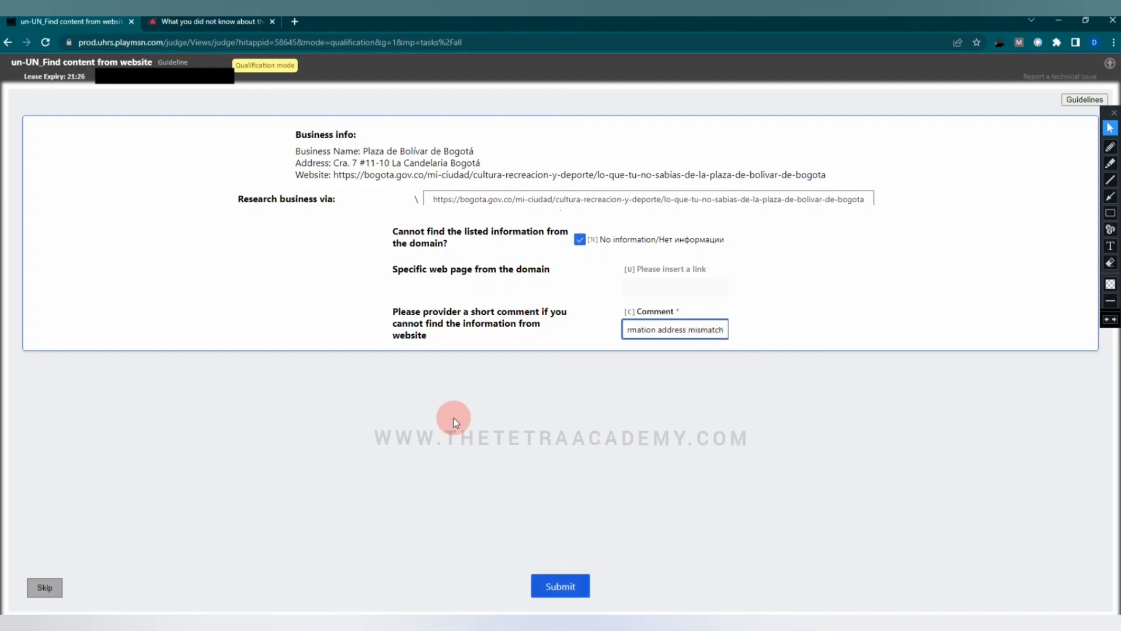
key("Return")
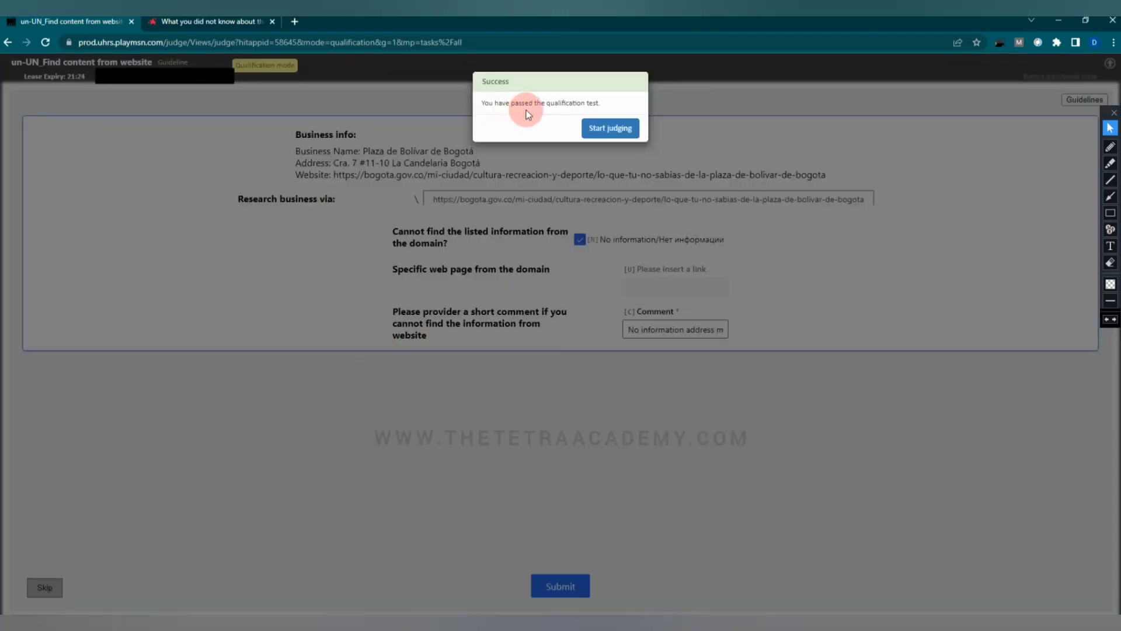